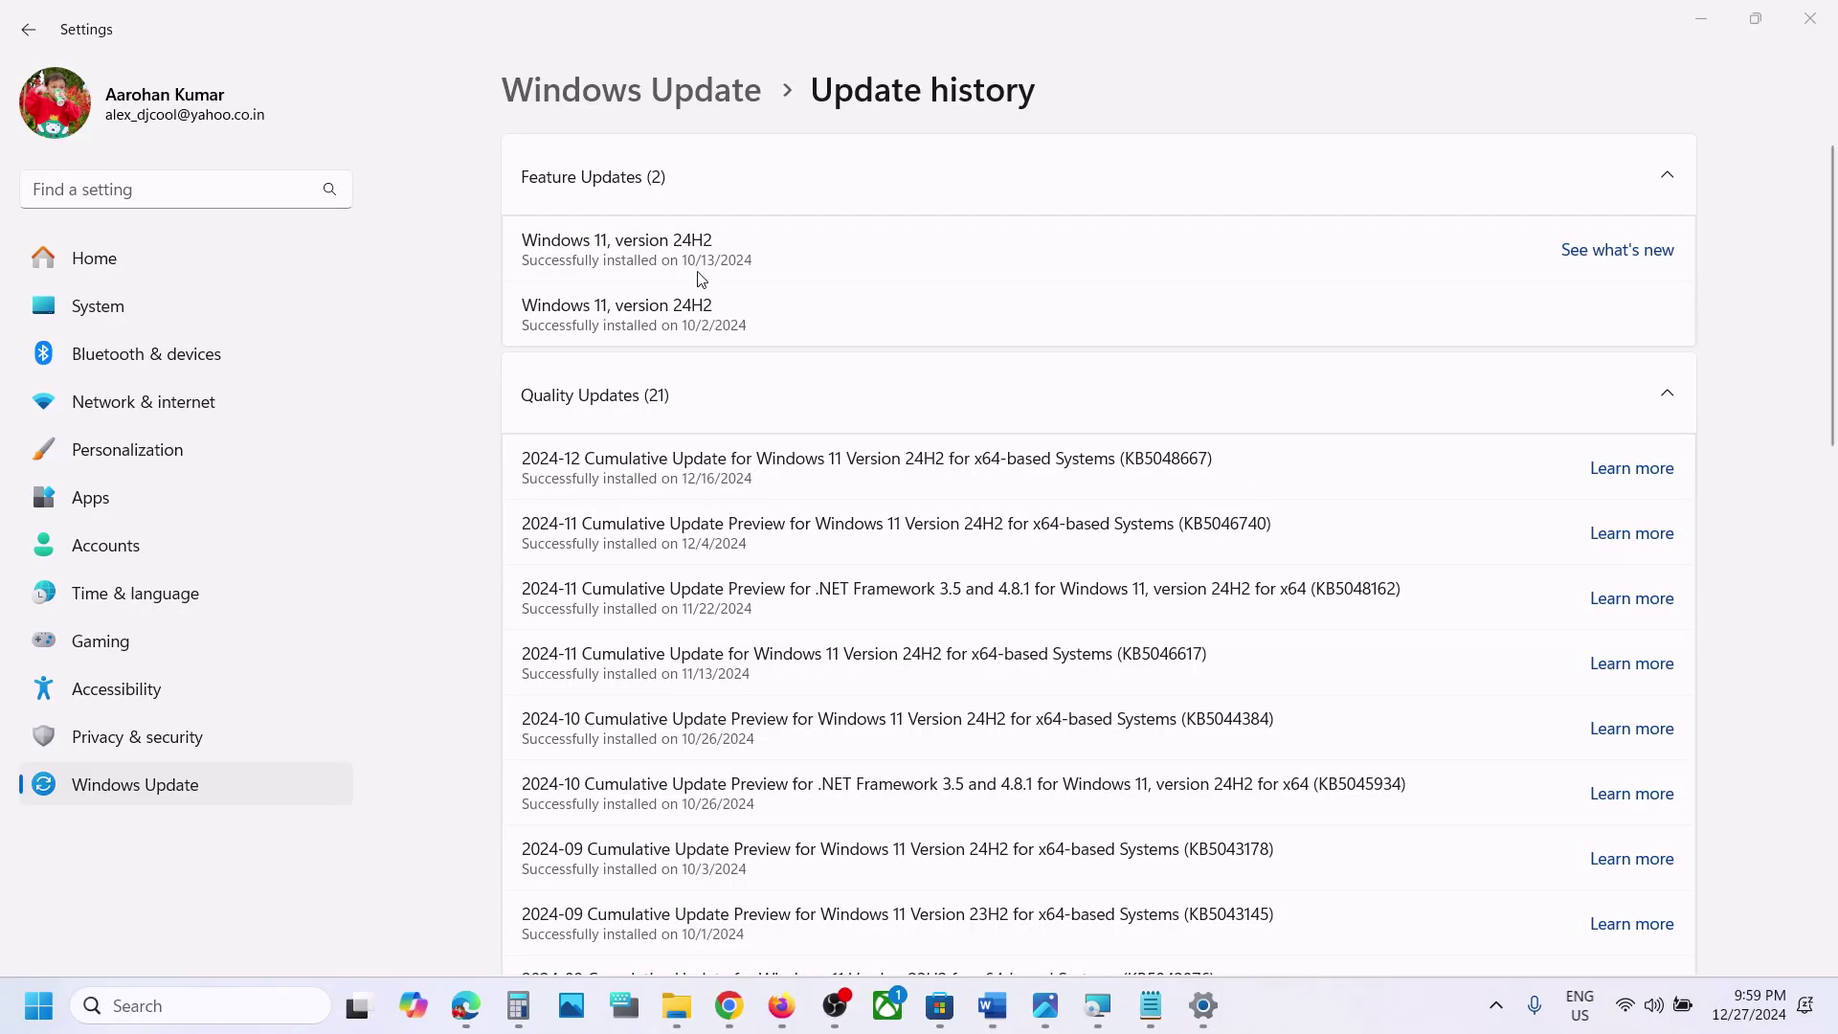
Step: Highlight 'version 24H2' in update history, then show the 0xca020007 download error screenshot
left_click_drag(616, 241, 718, 239)
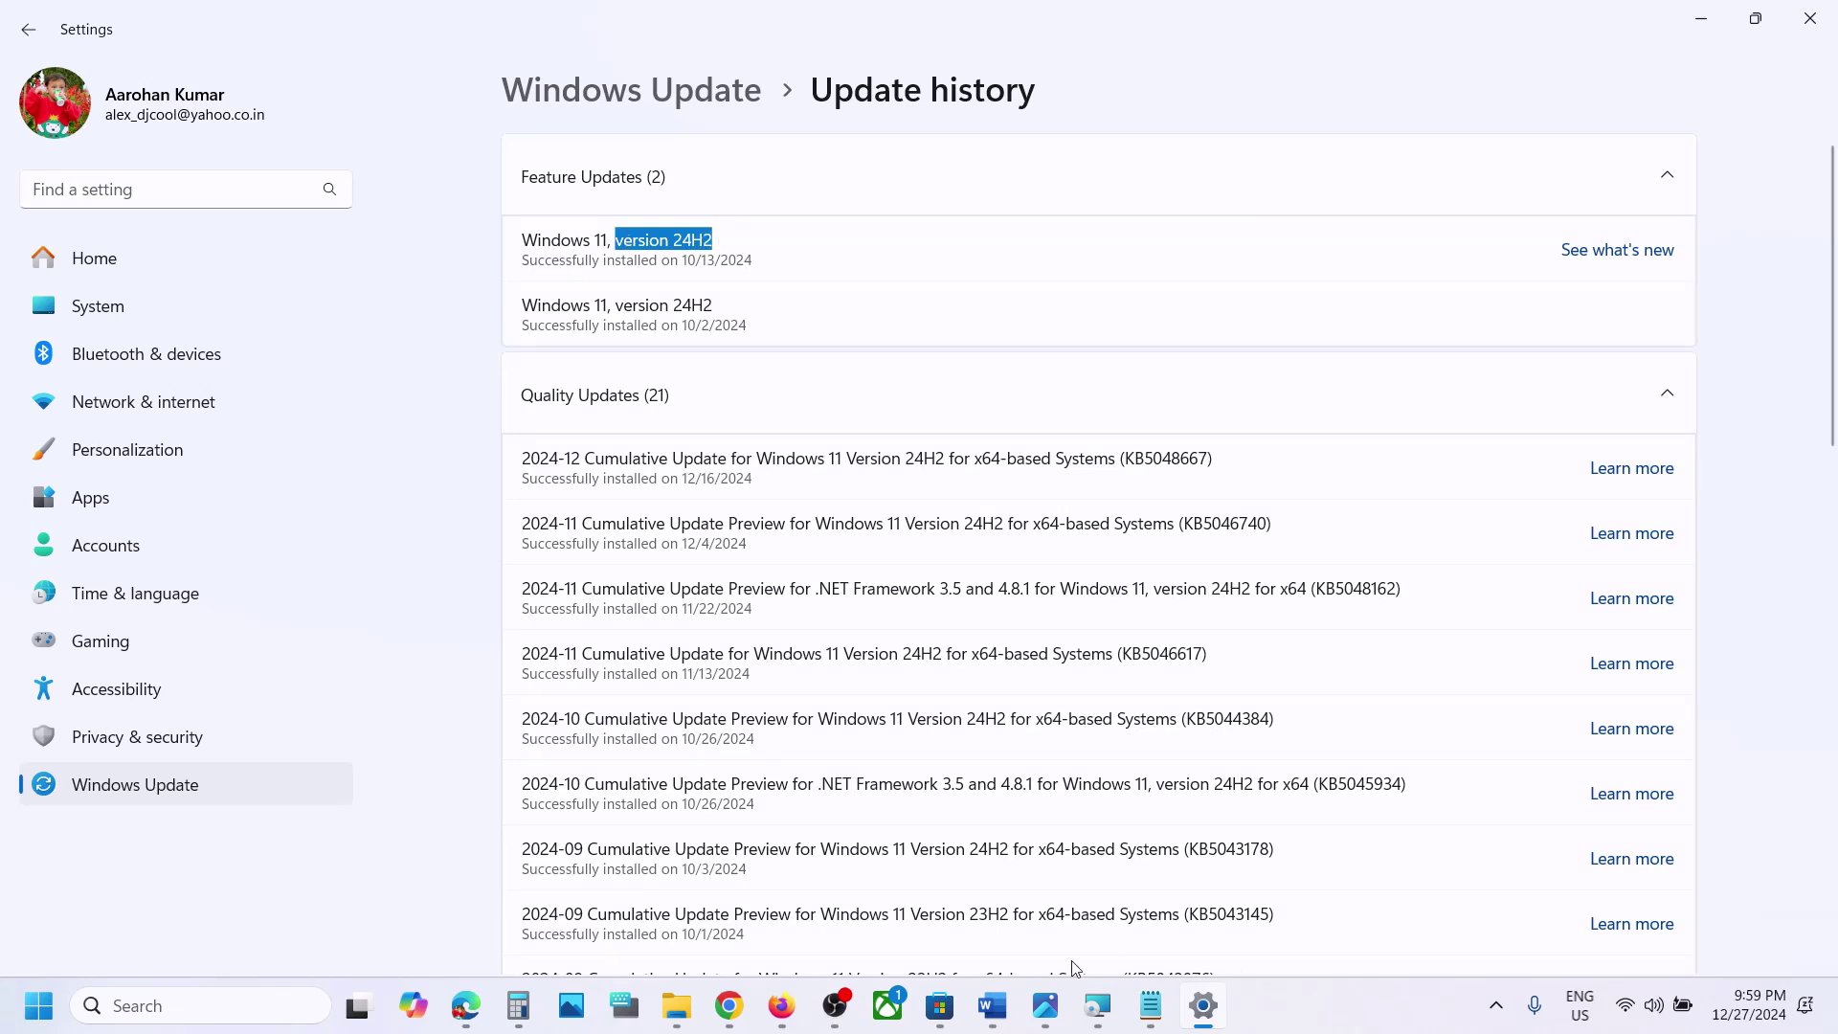
left_click(1050, 1014)
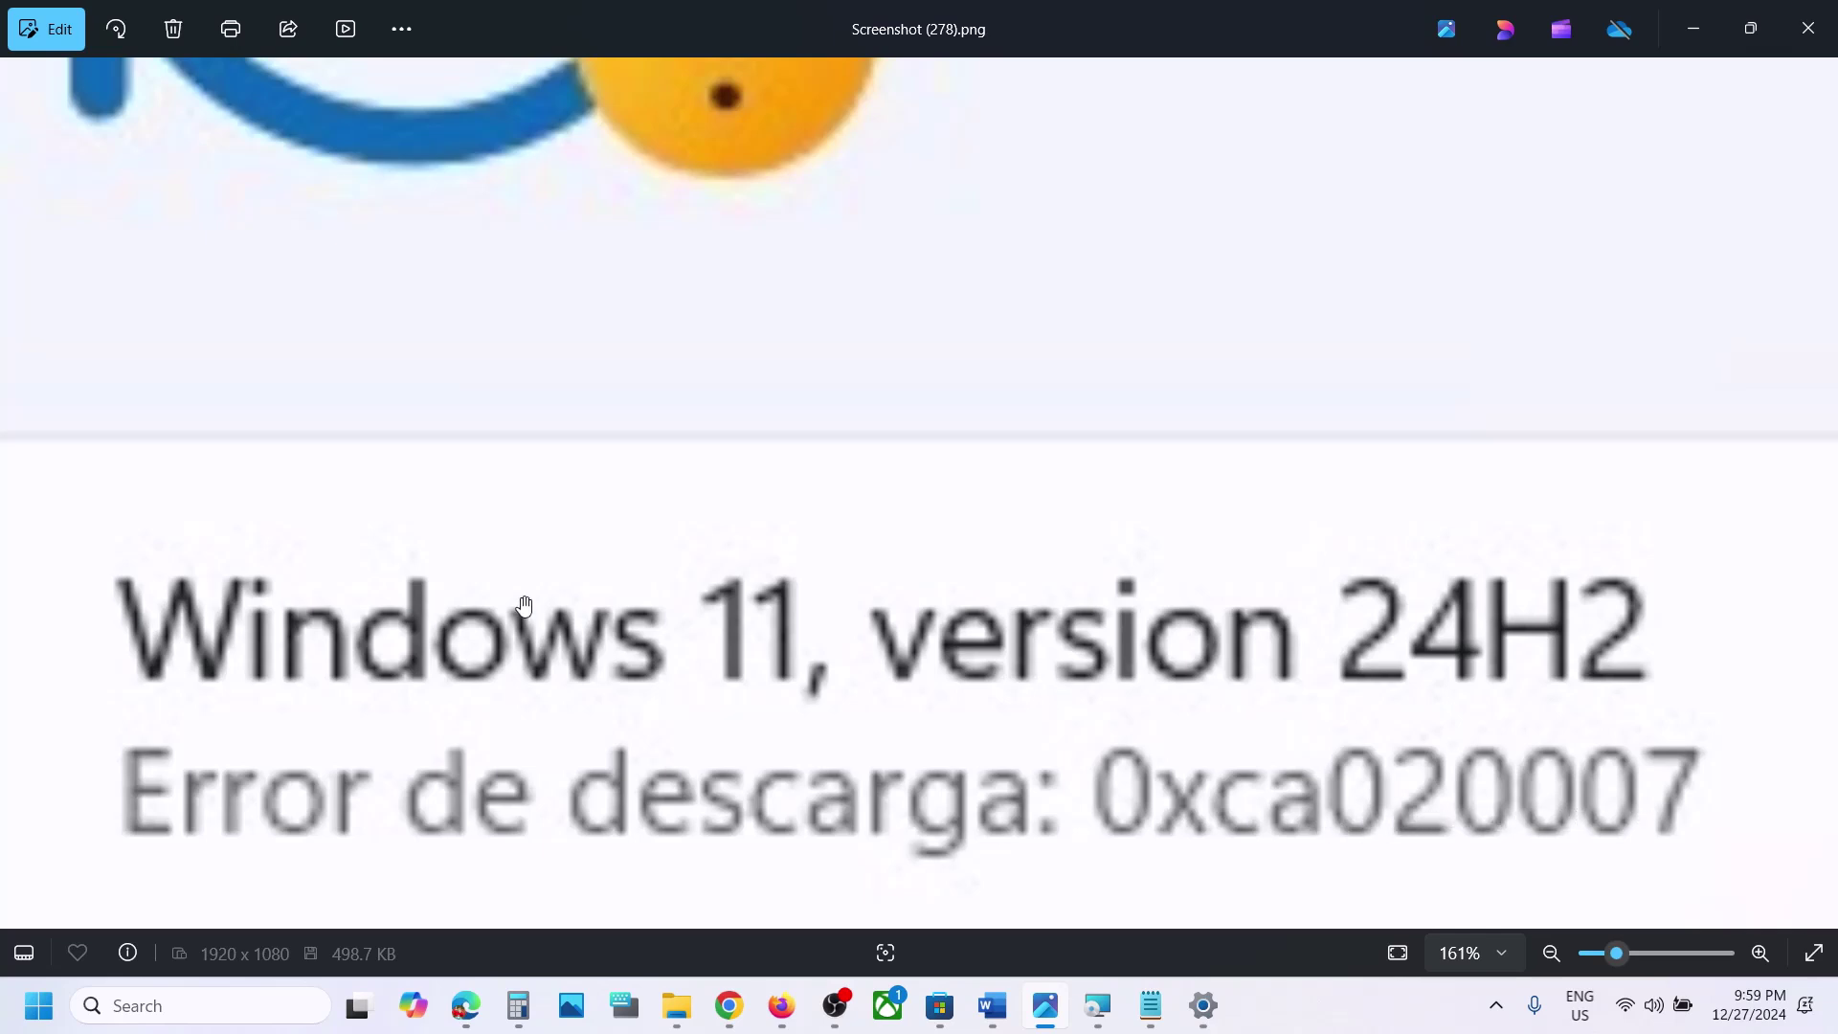
Step: In System Configuration's Services tab, hide all Microsoft services and confirm with OK
left_click(153, 1008)
type("system")
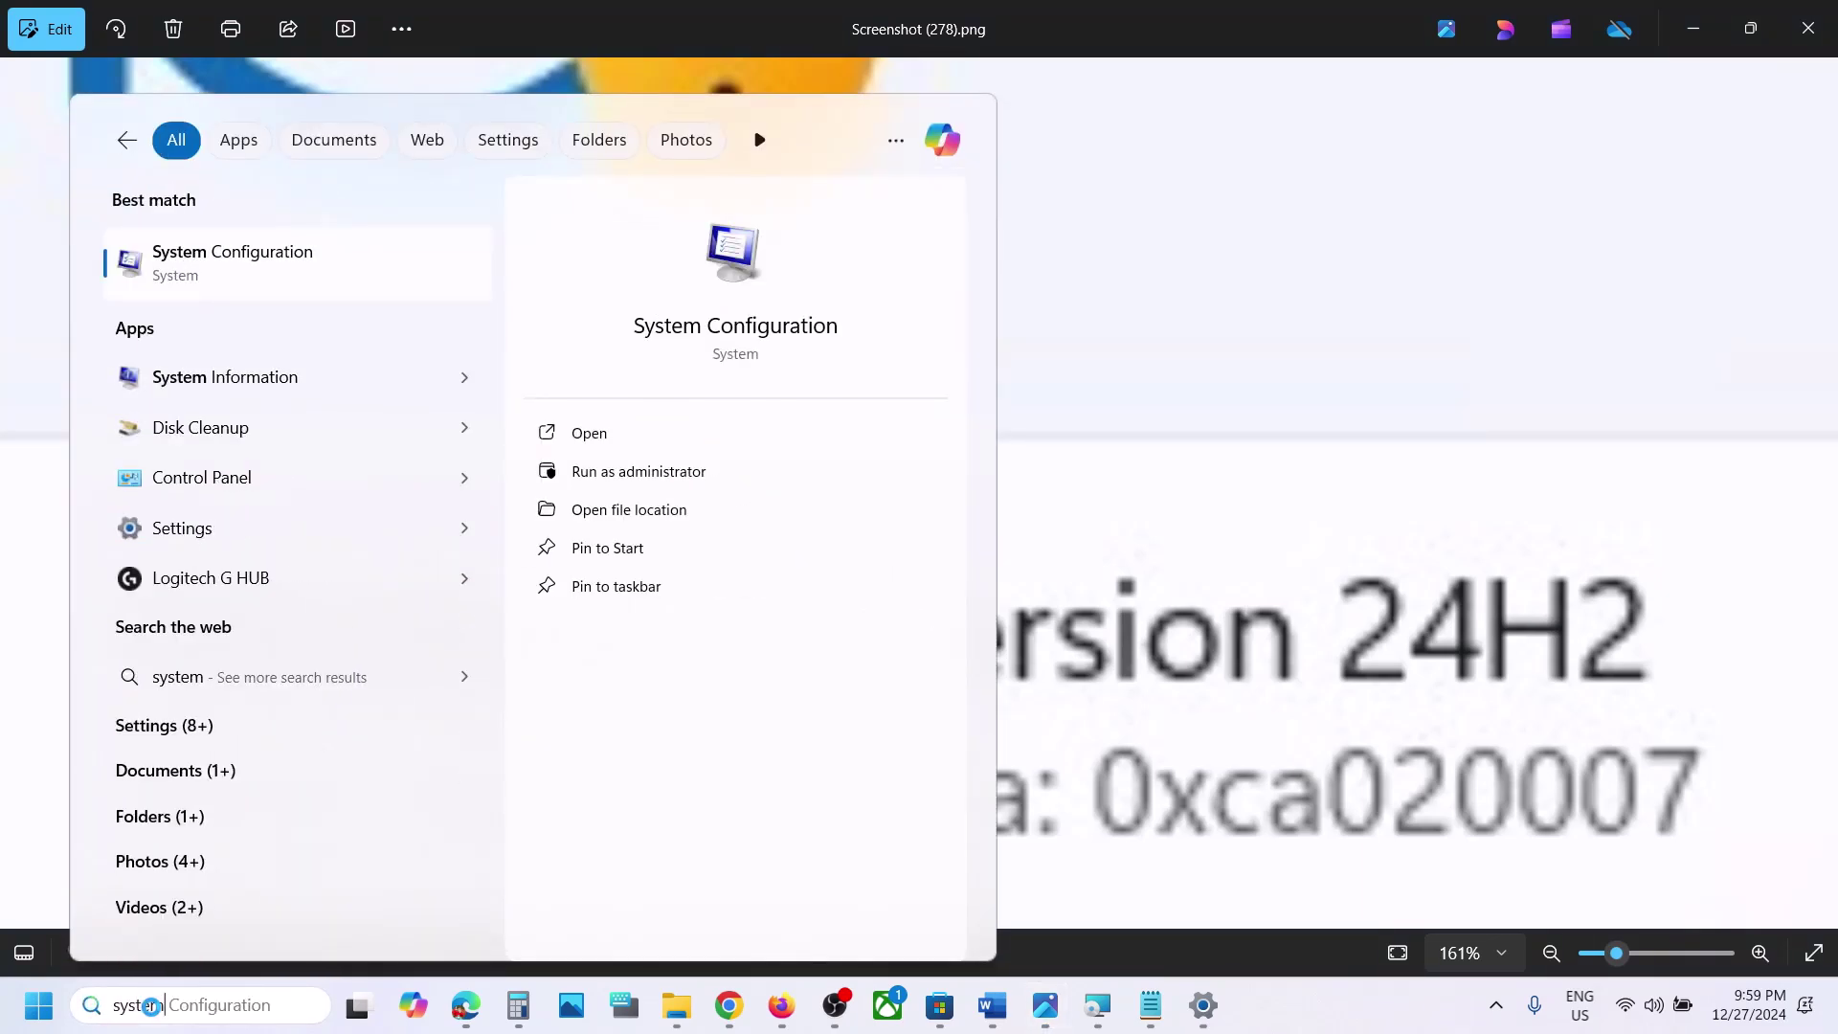
key("Tab")
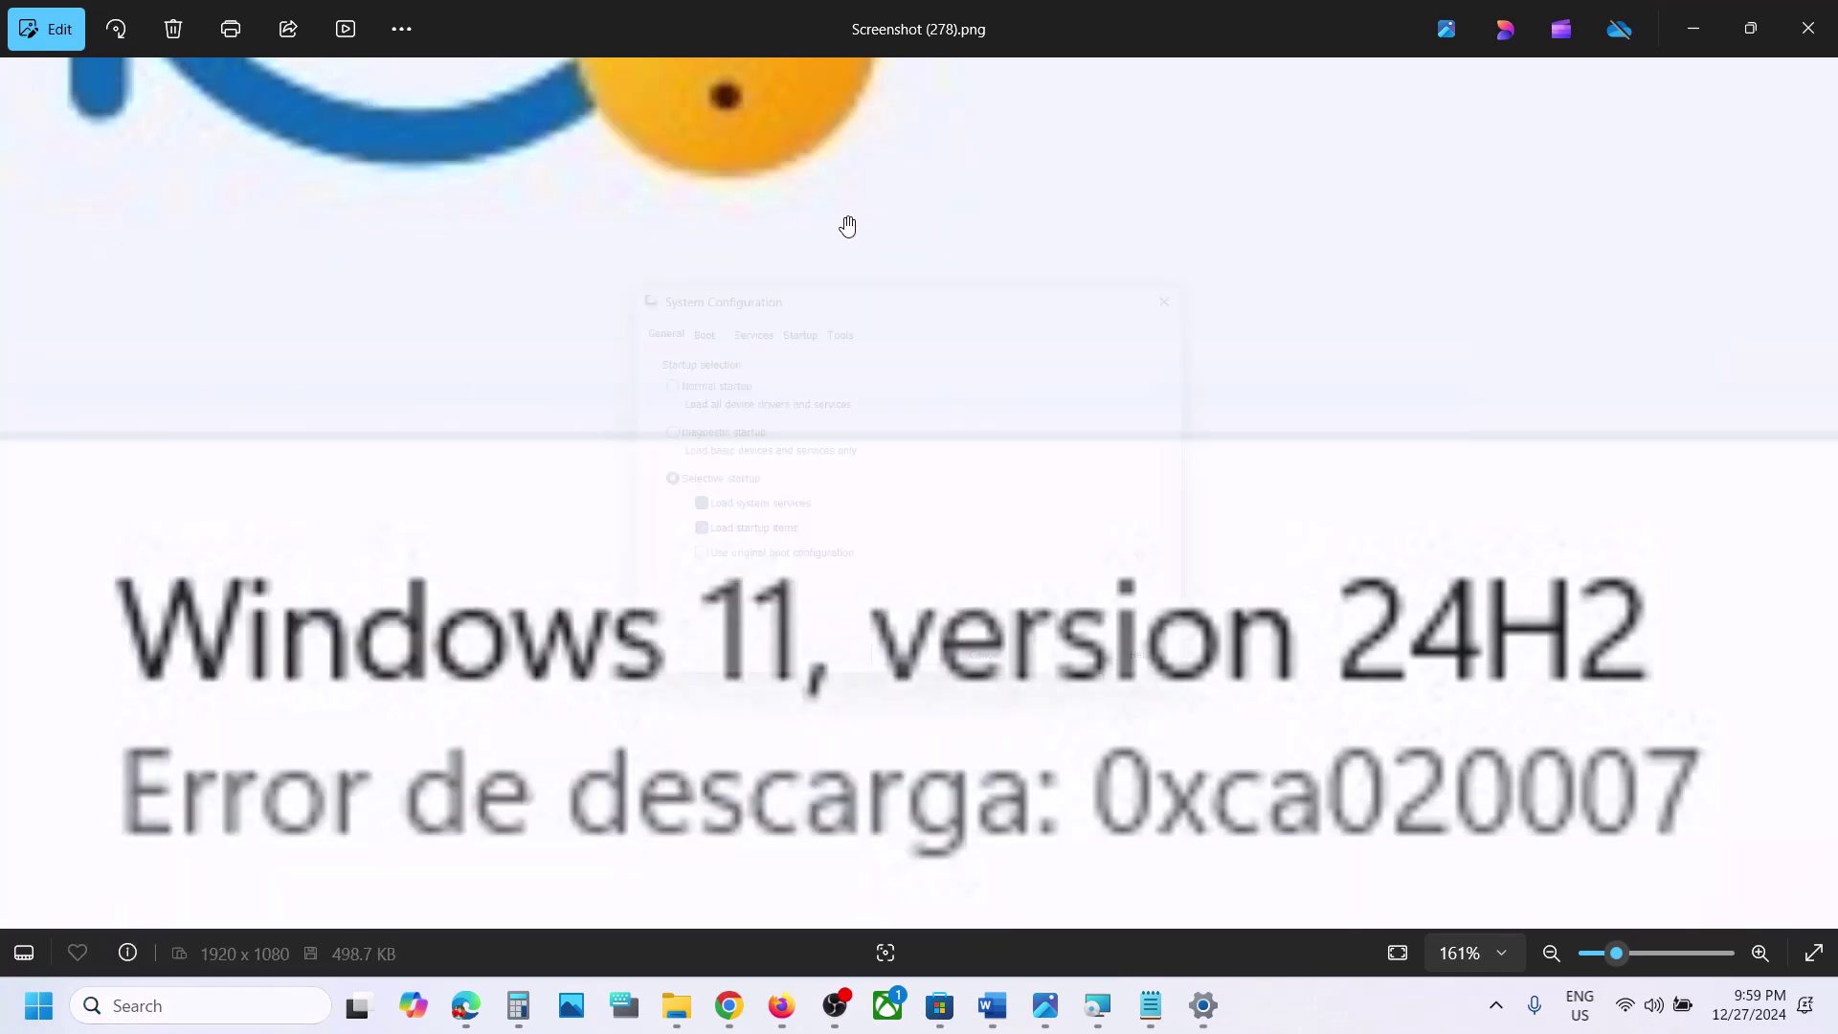
left_click(742, 321)
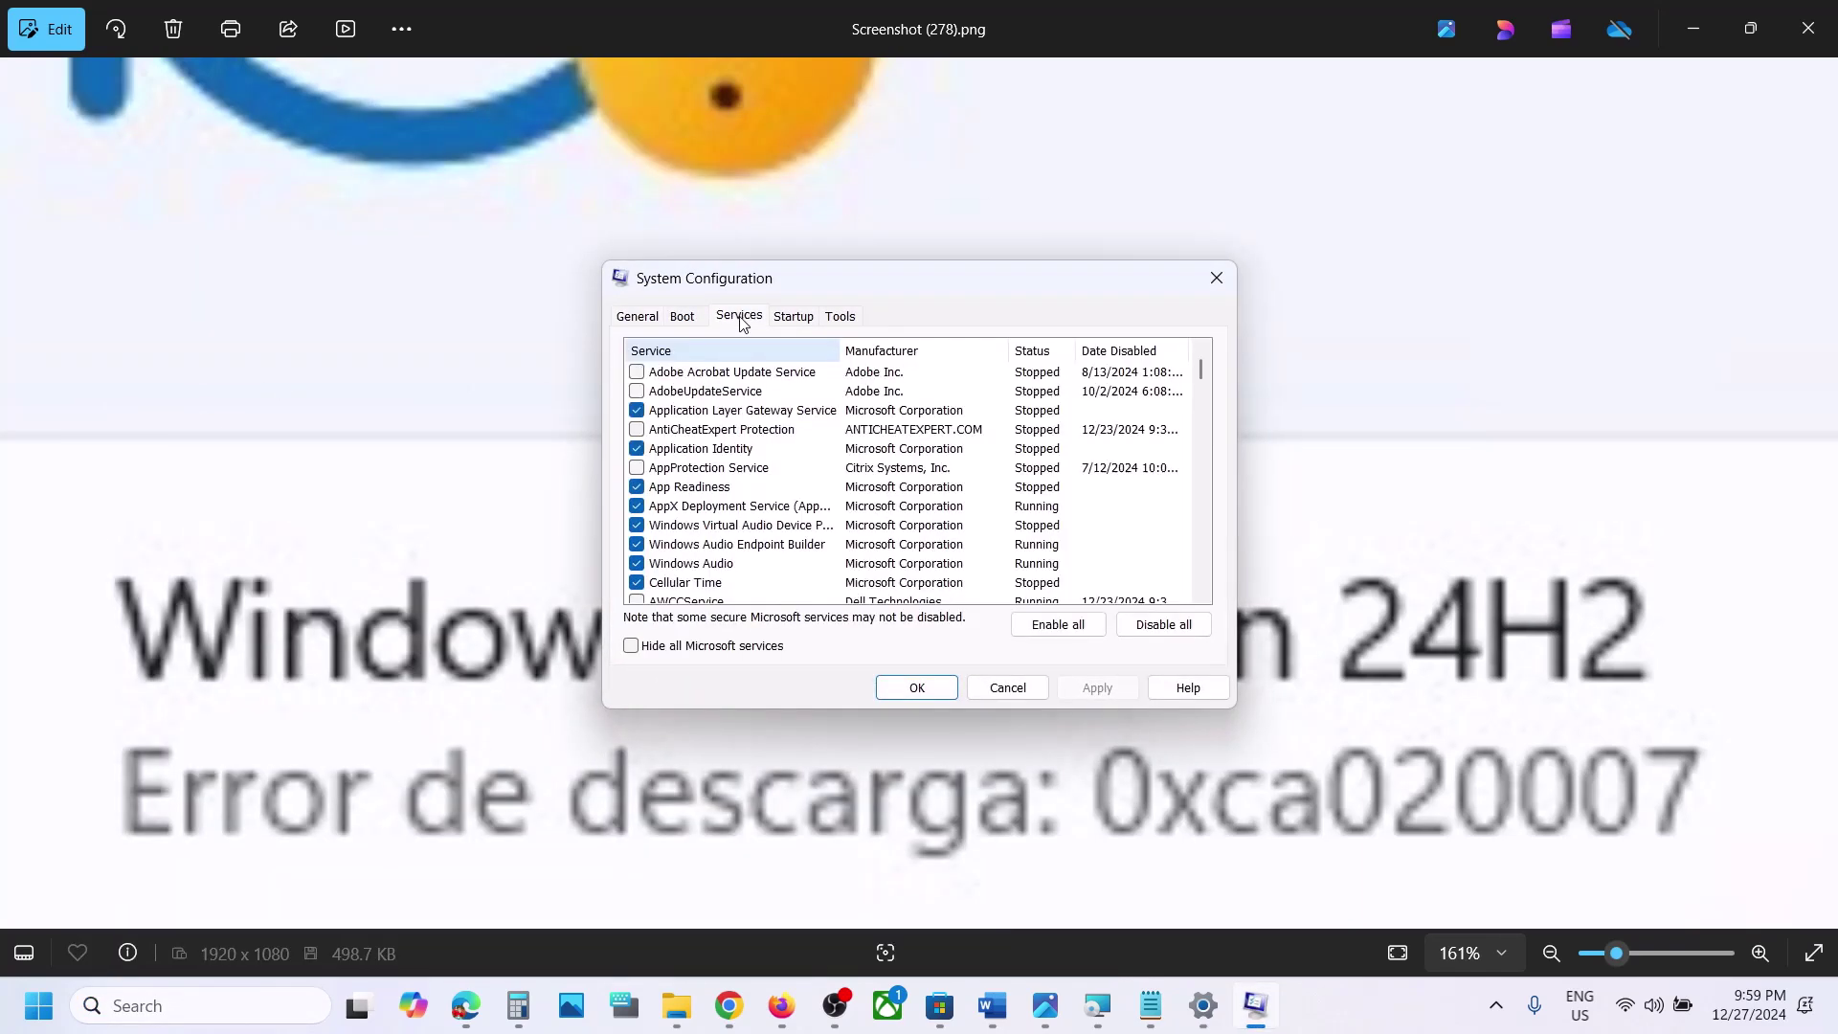
left_click(632, 646)
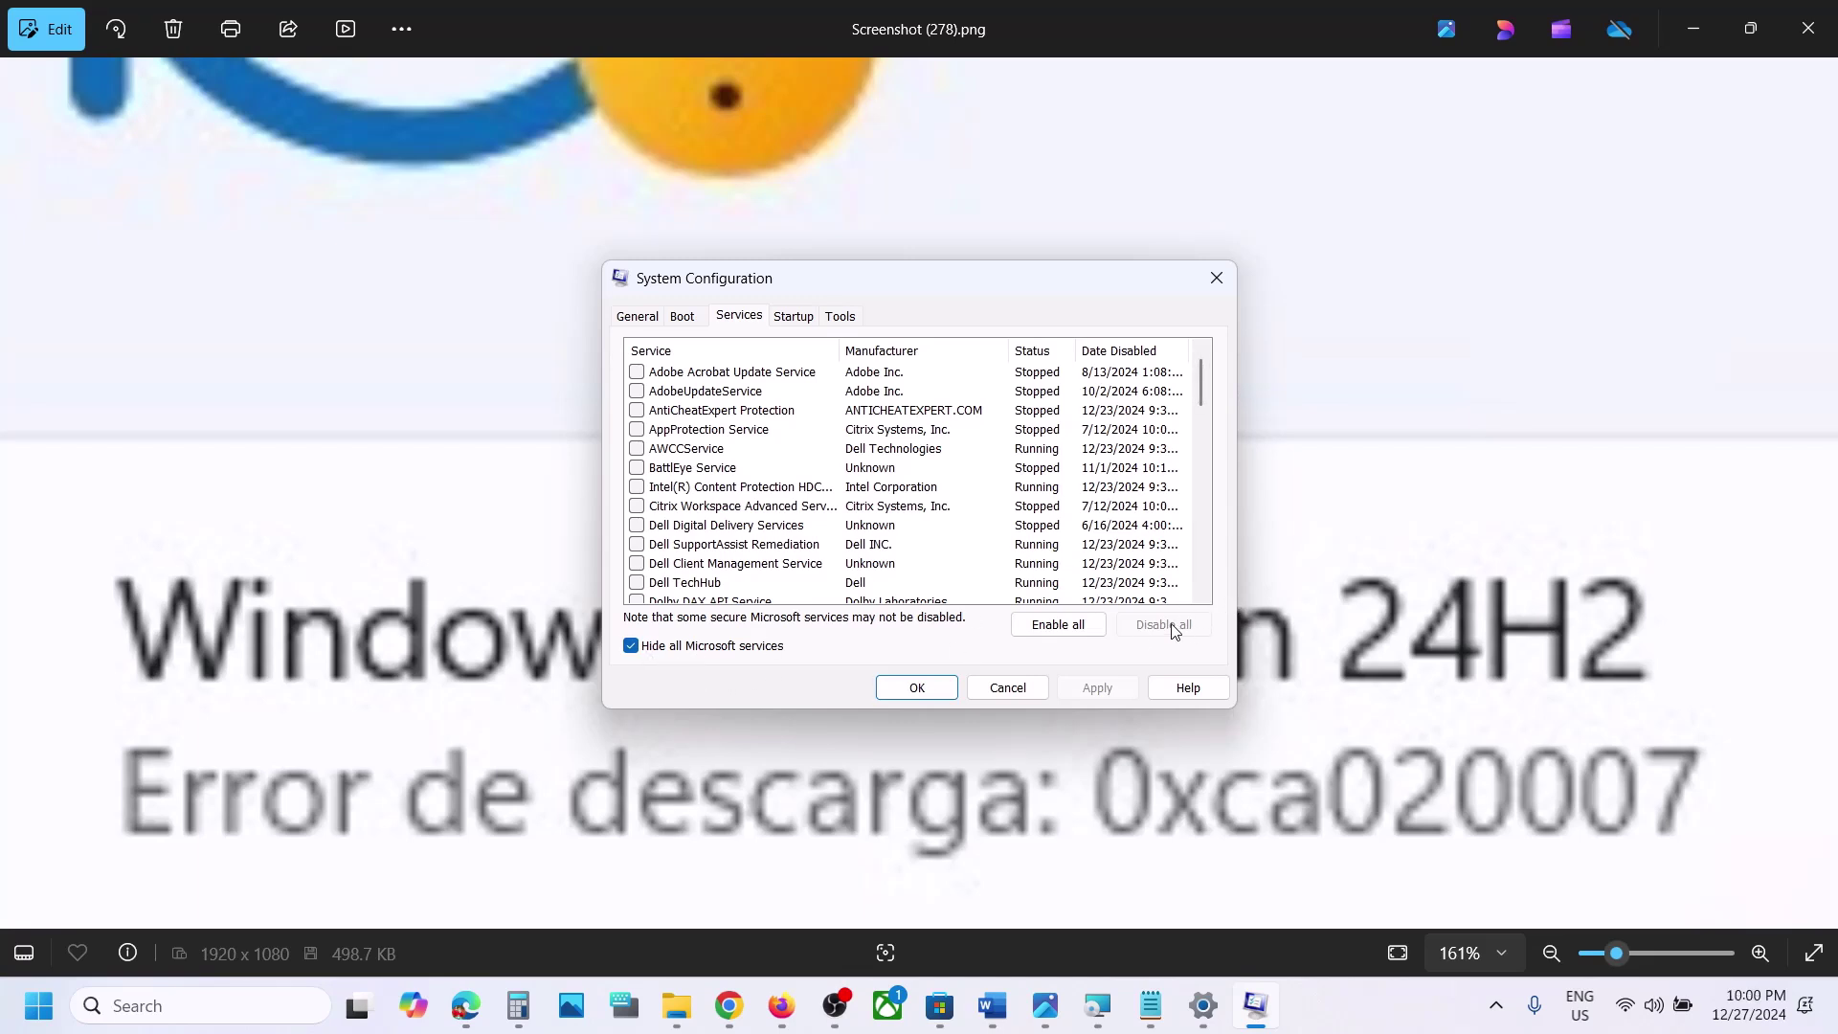
left_click(921, 688)
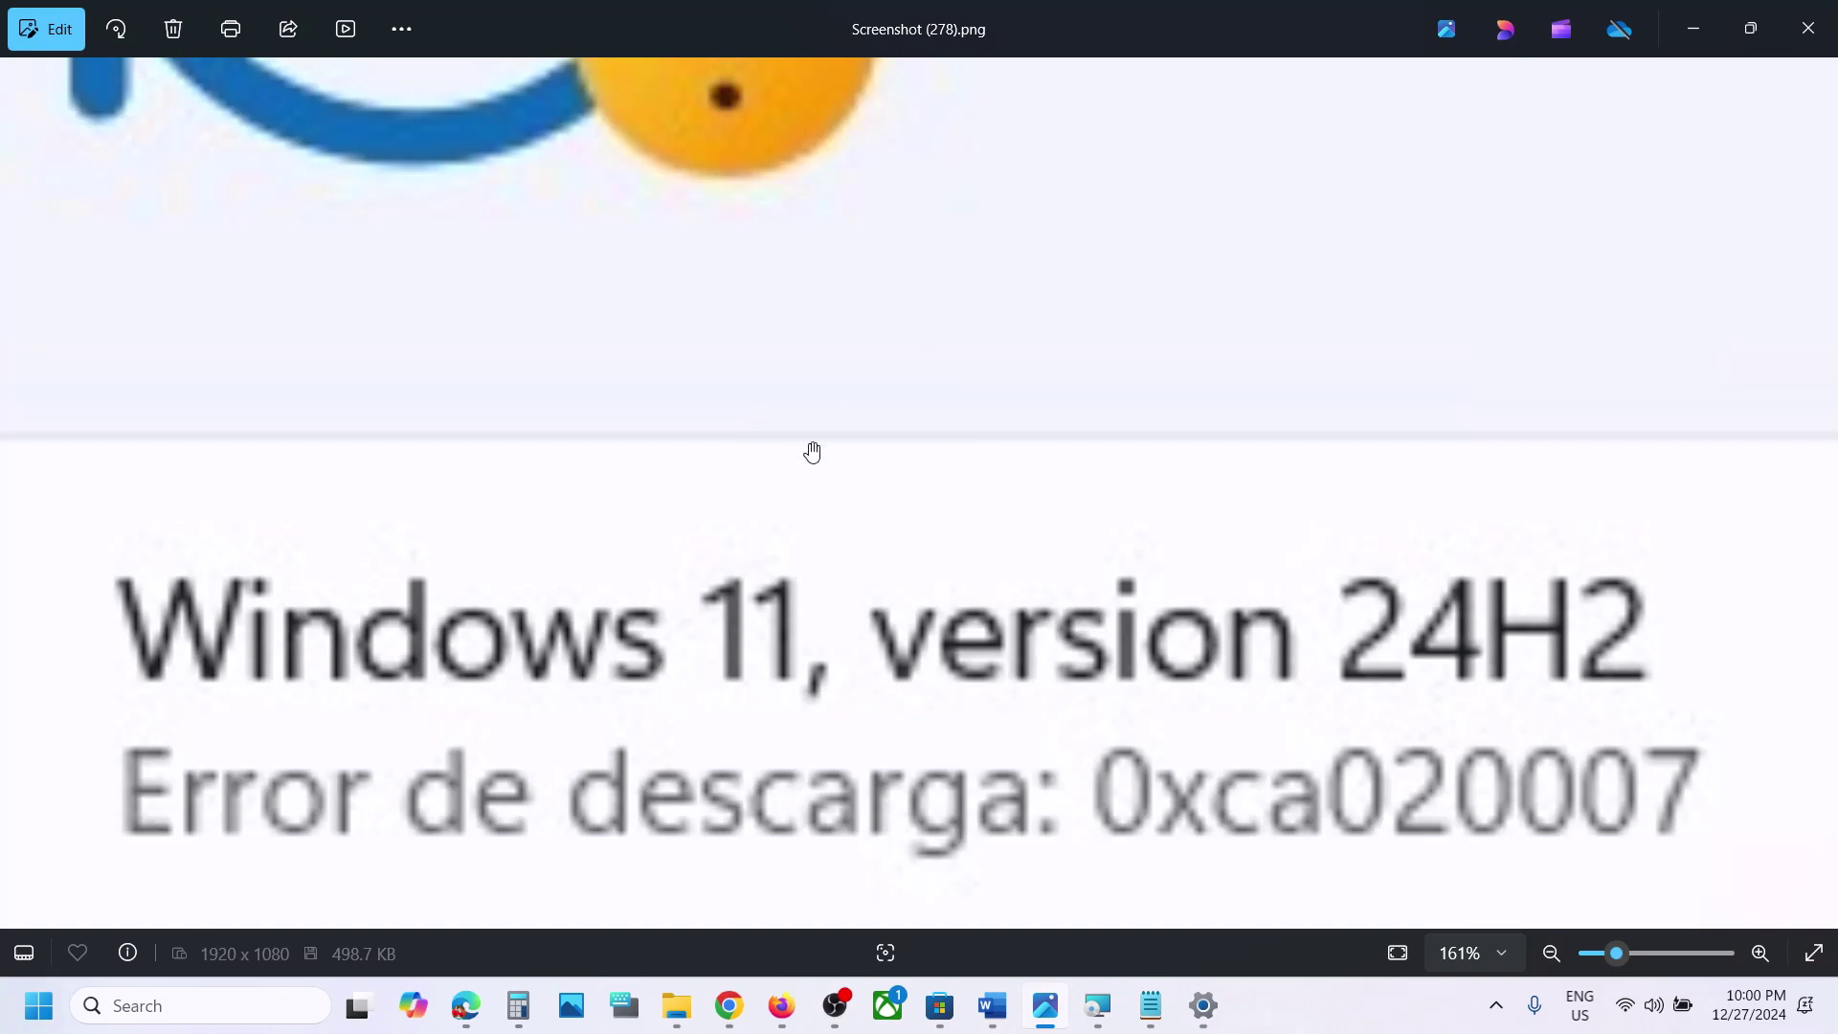
Step: Show the Start menu power options, then dismiss them
left_click(39, 1006)
left_click(698, 930)
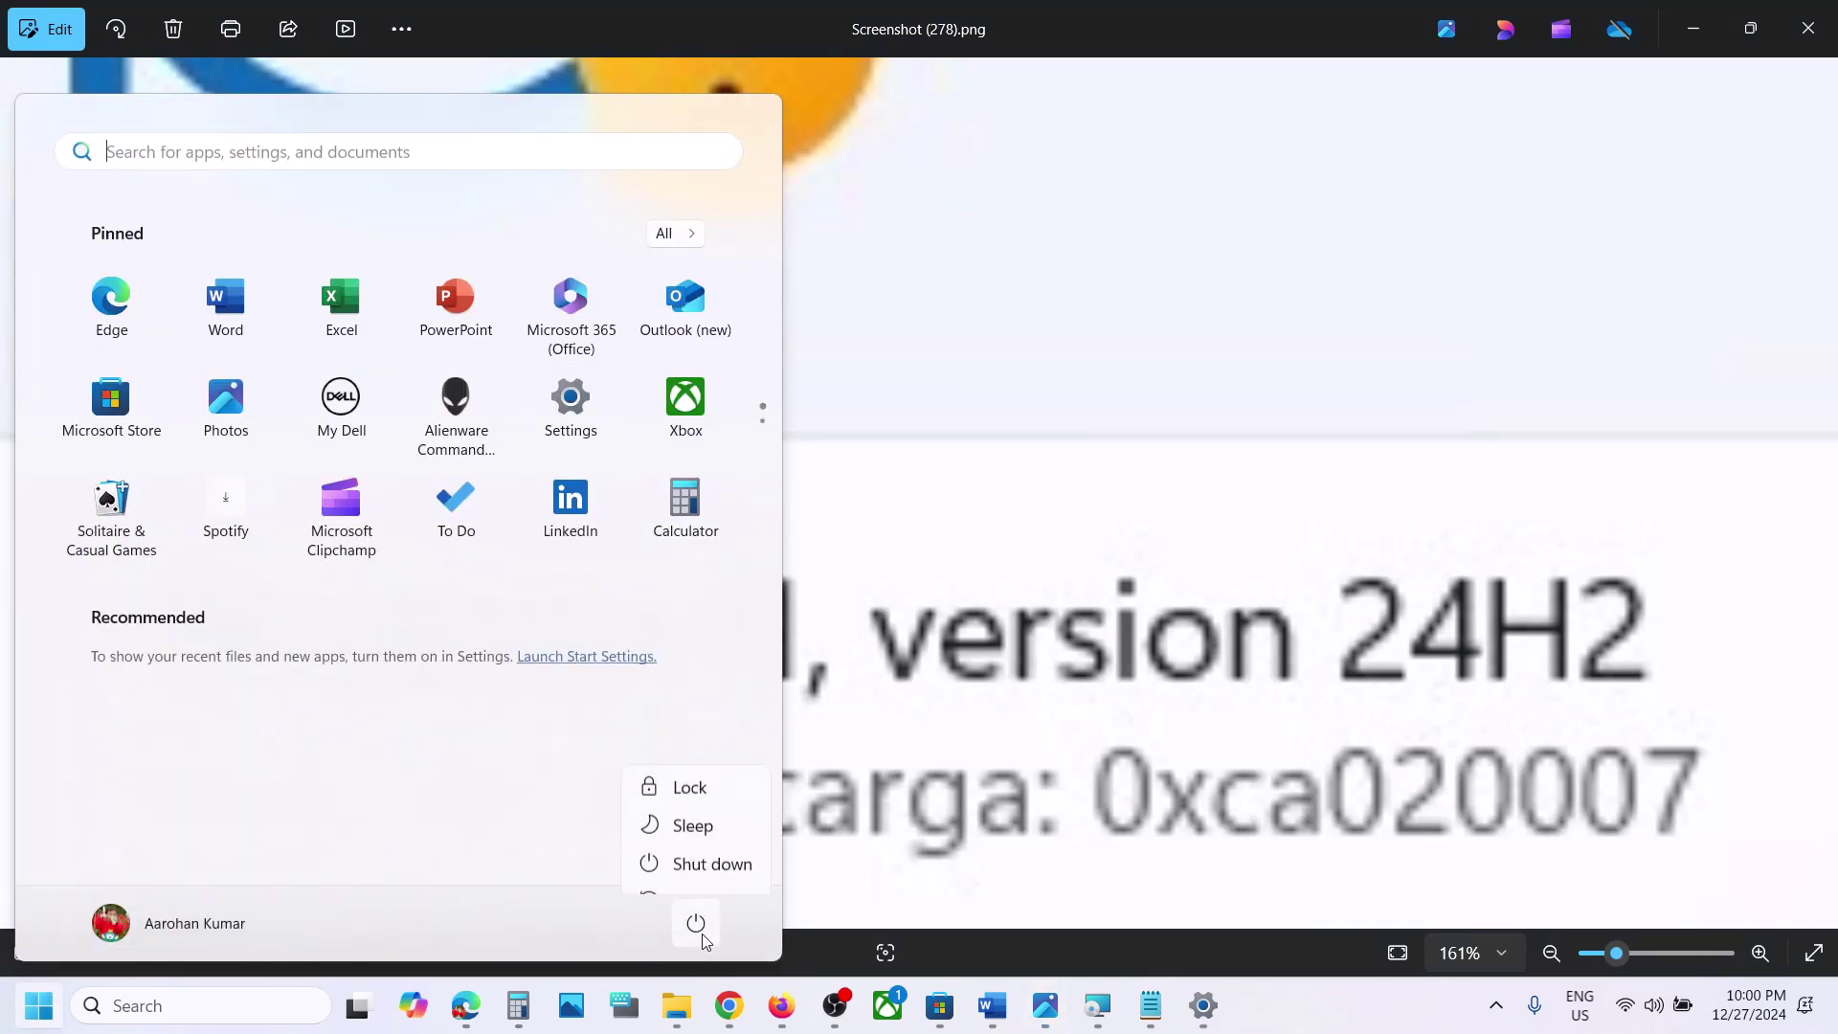
left_click(1104, 625)
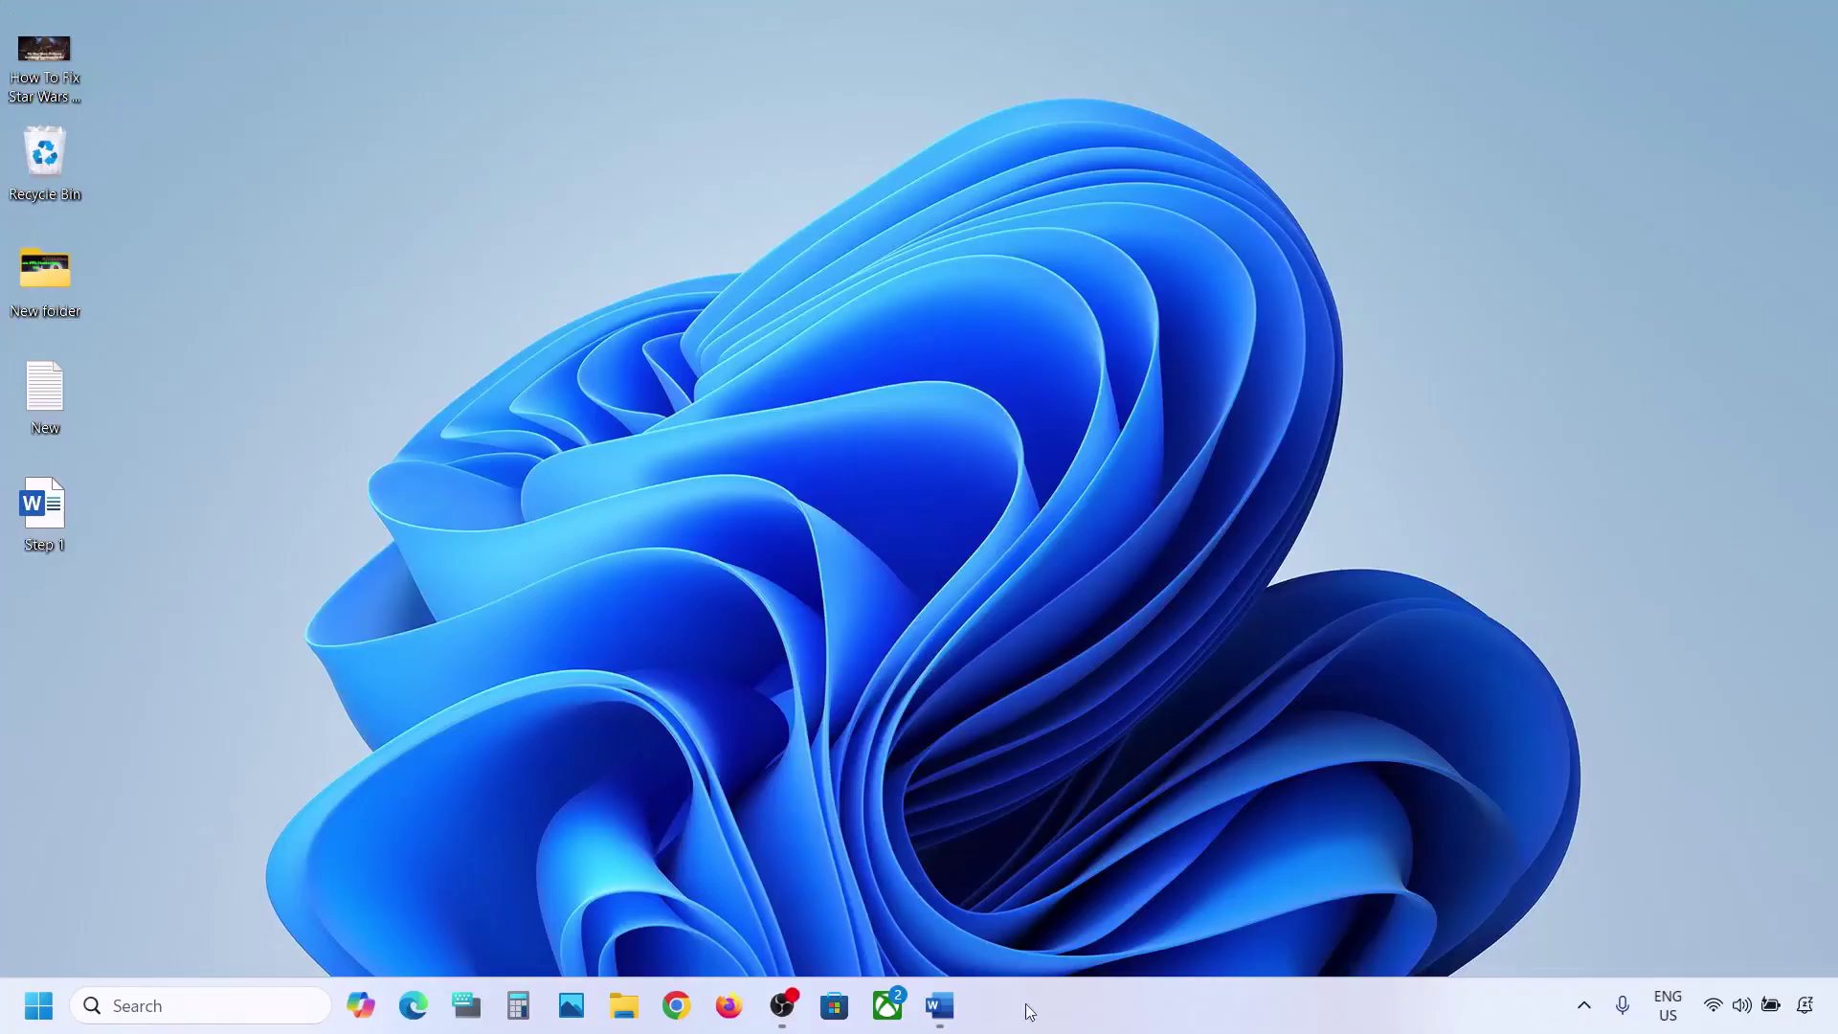
Step: Select the 'Start App Readiness Service' step in Word and open the Services console
left_click(939, 1005)
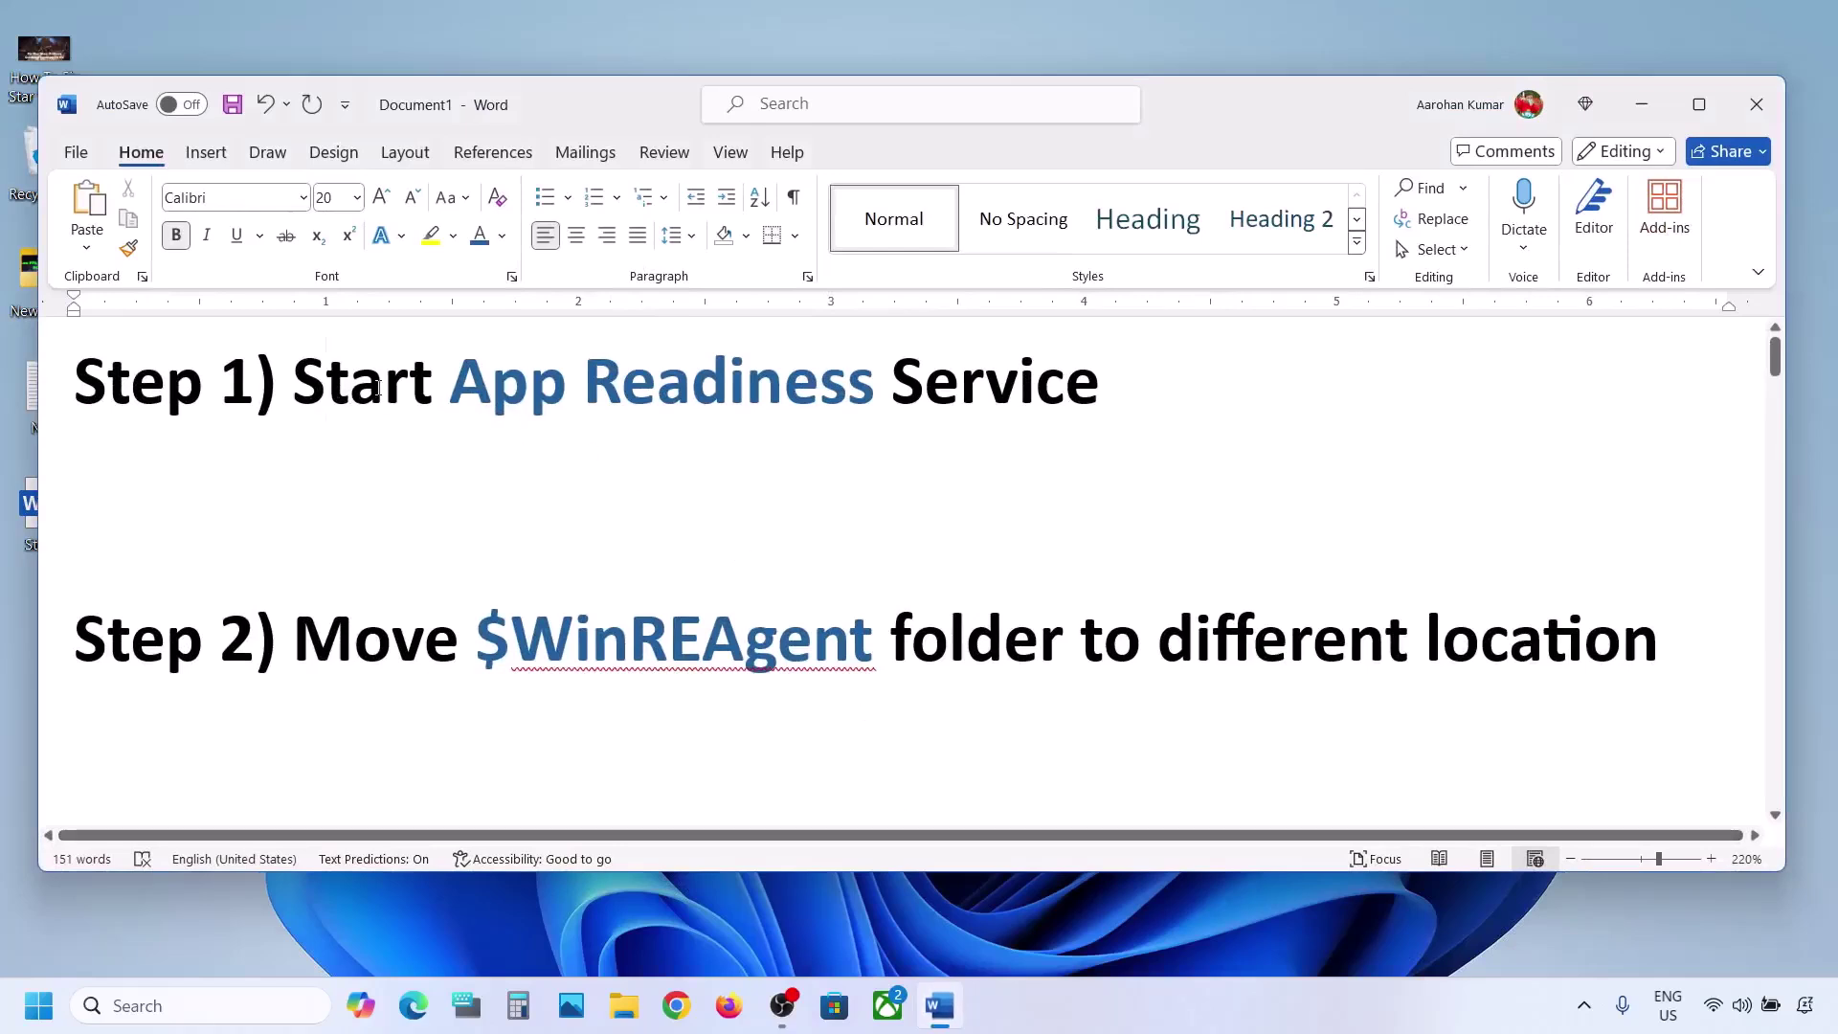
left_click_drag(336, 391, 1111, 392)
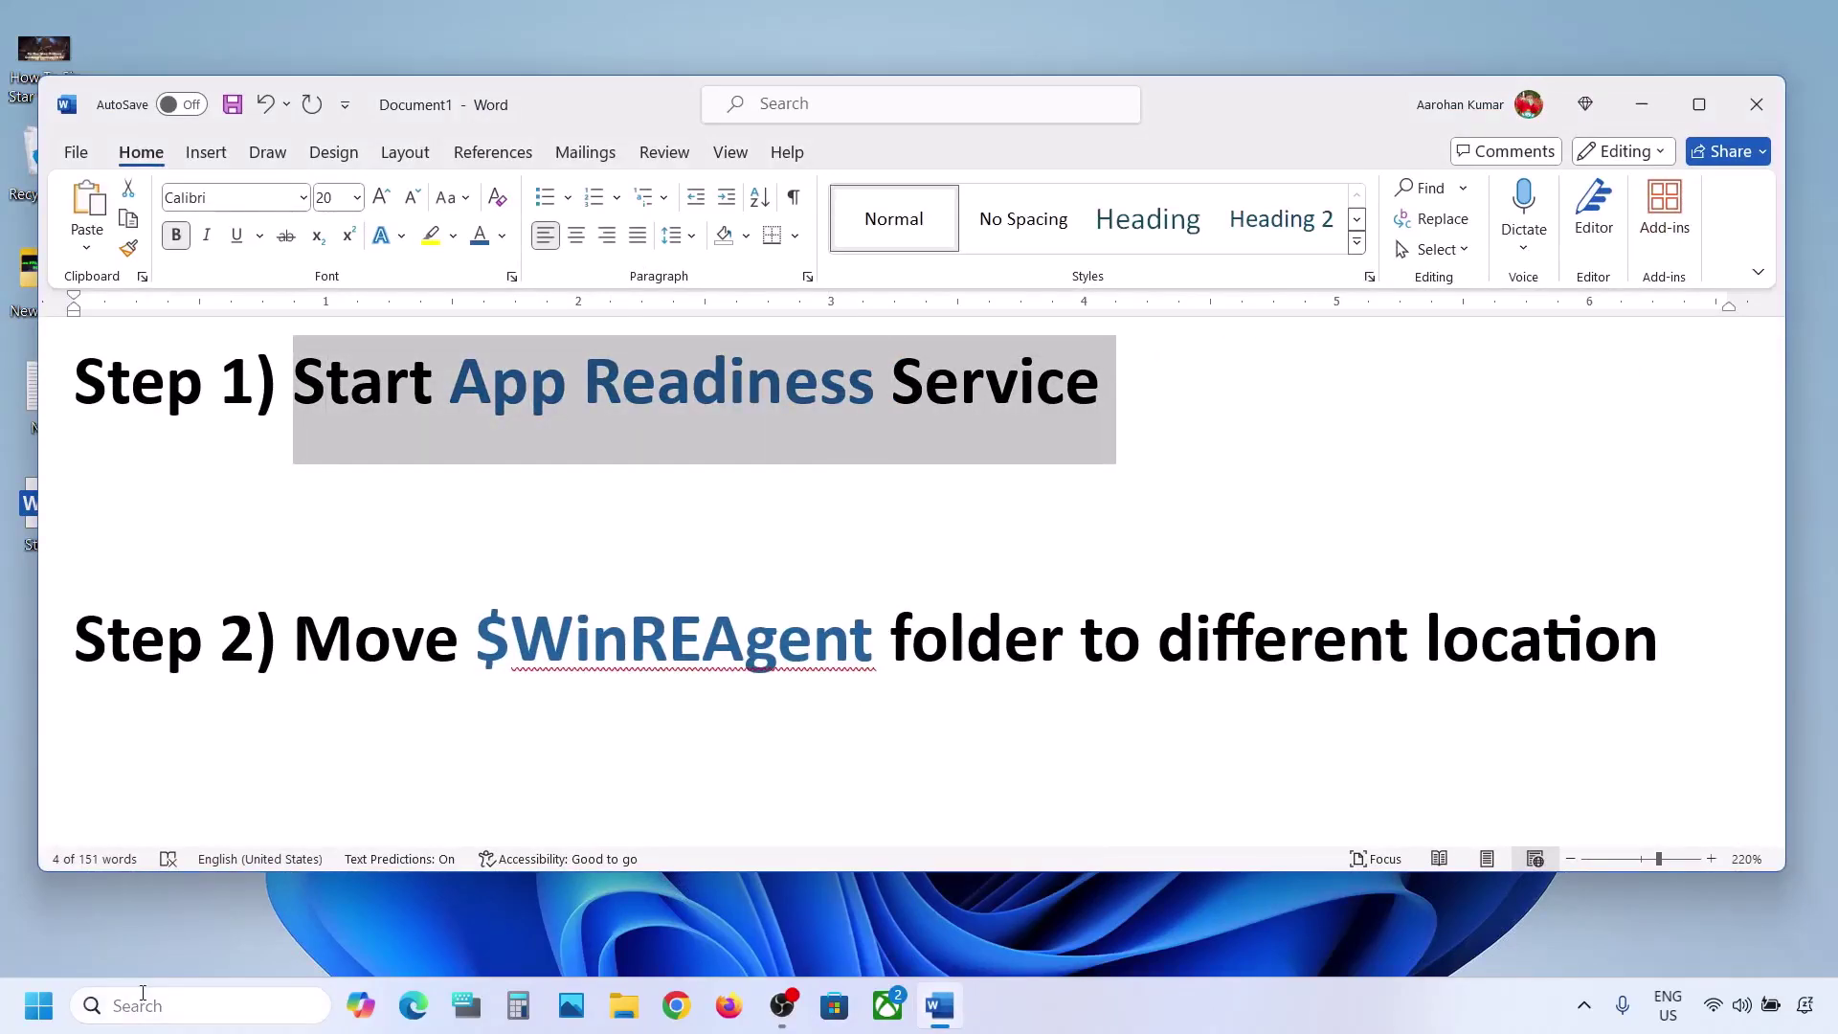
left_click(141, 1003)
type("services")
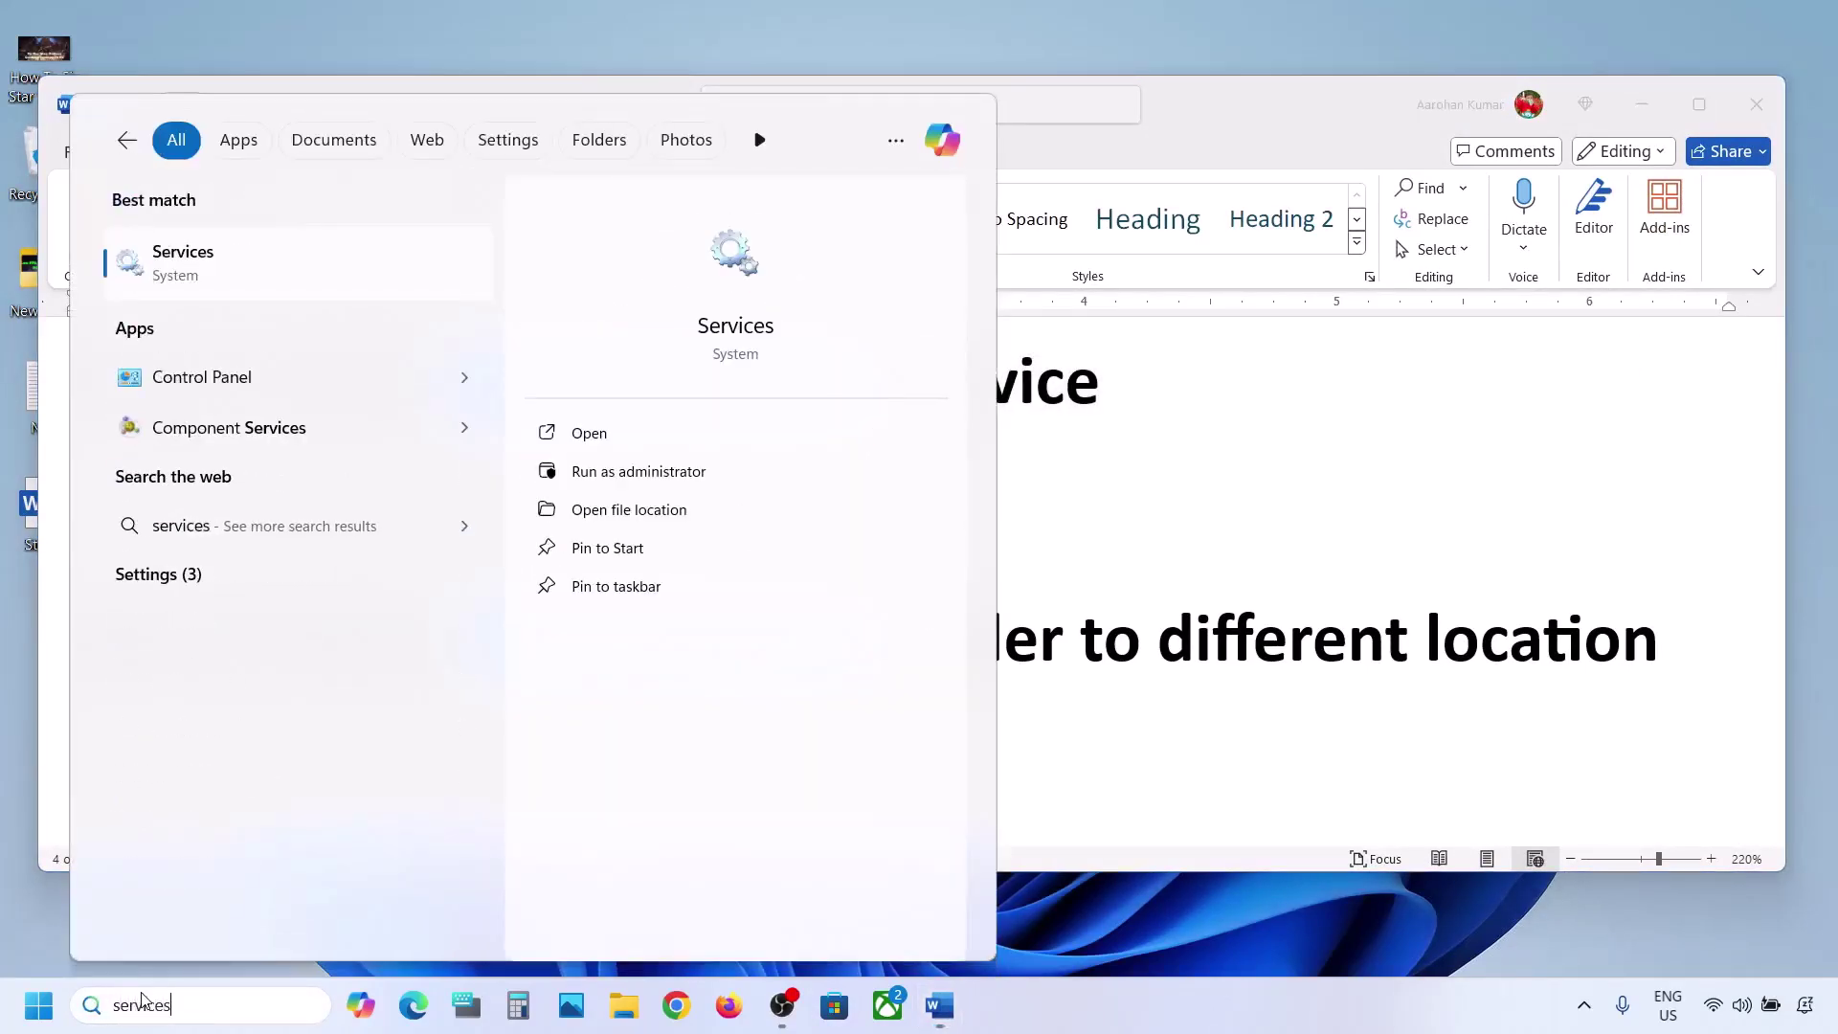
left_click(230, 276)
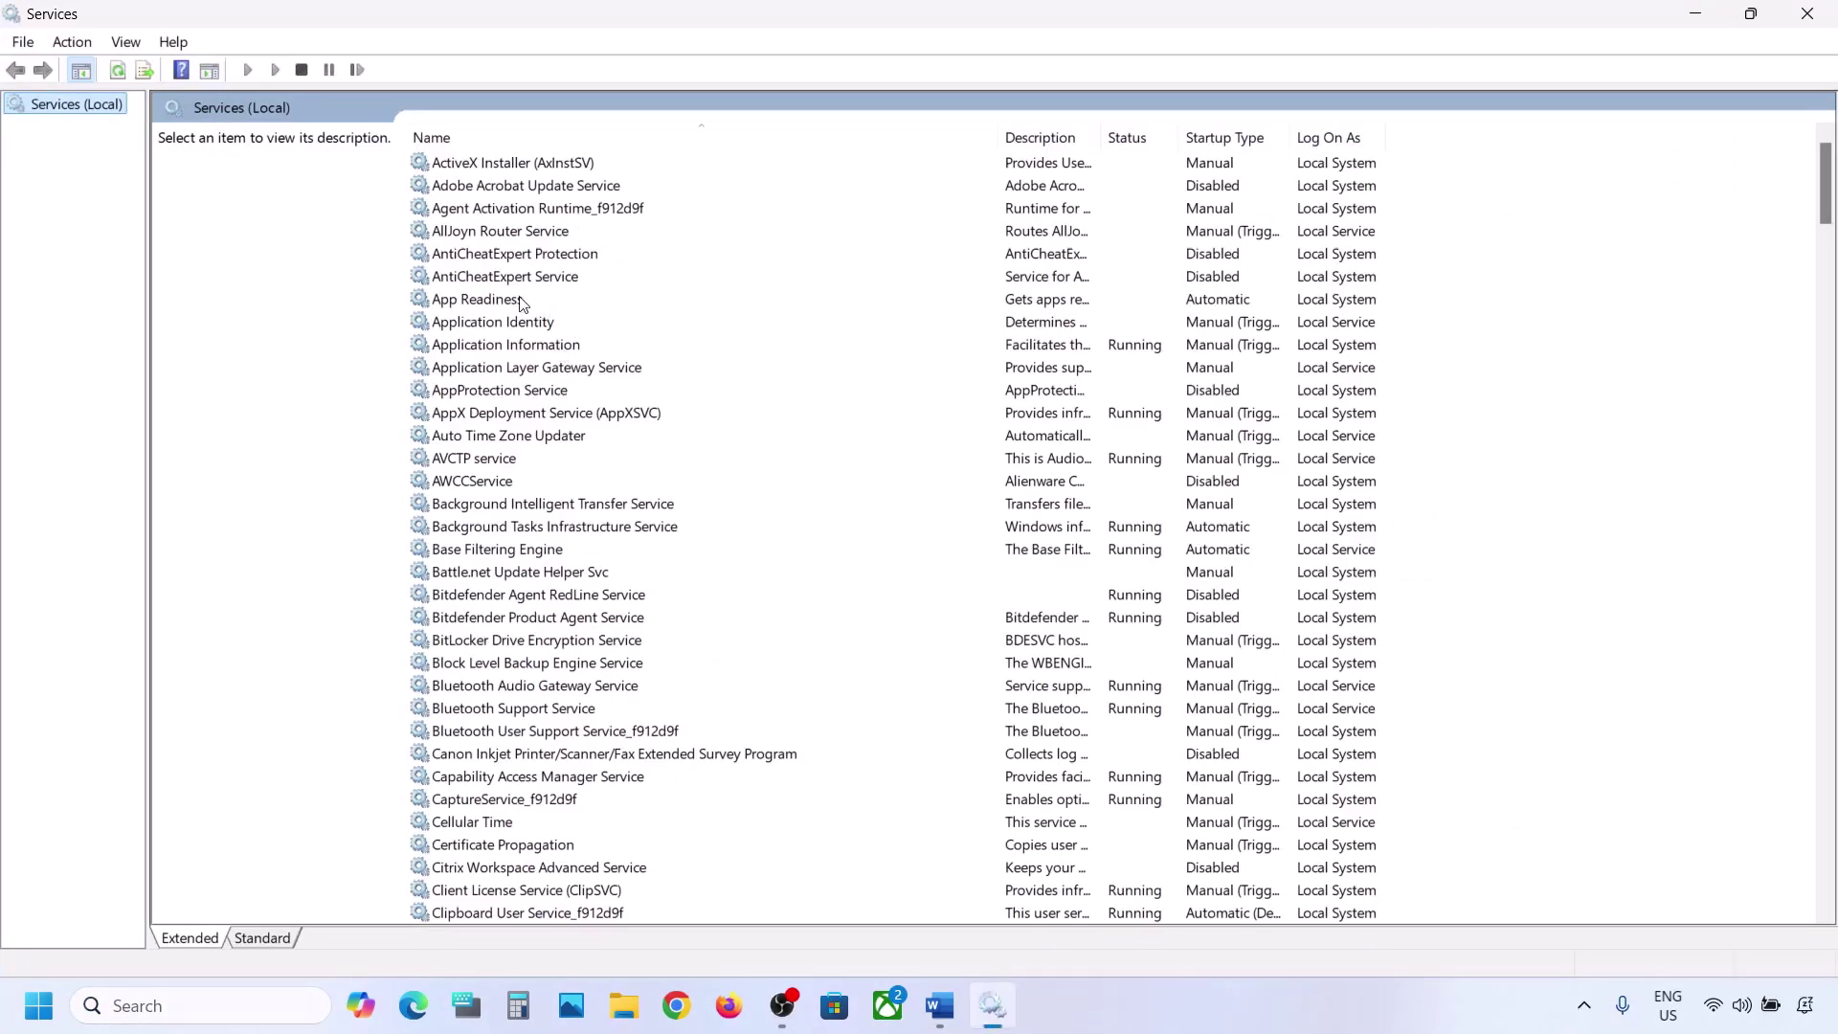
Step: Set App Readiness to Automatic startup, start it, and return to the Word notes
left_click(522, 304)
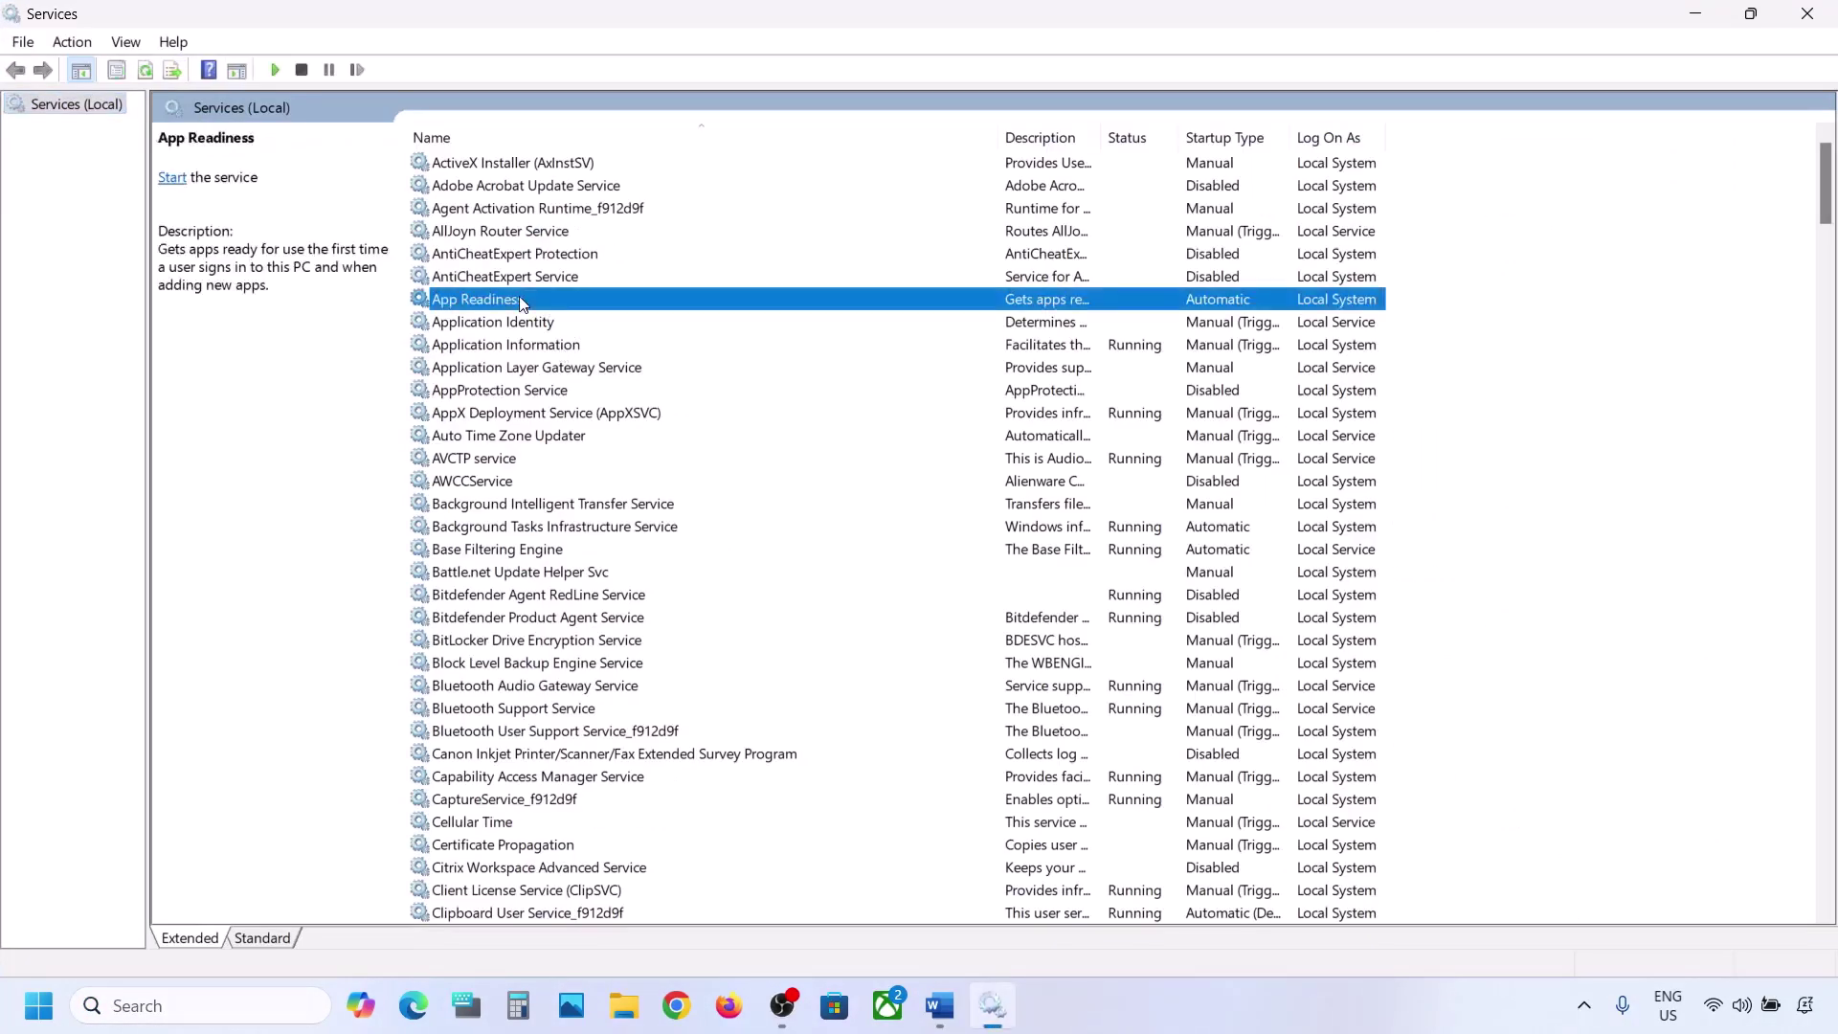
double_click(572, 304)
left_click(855, 474)
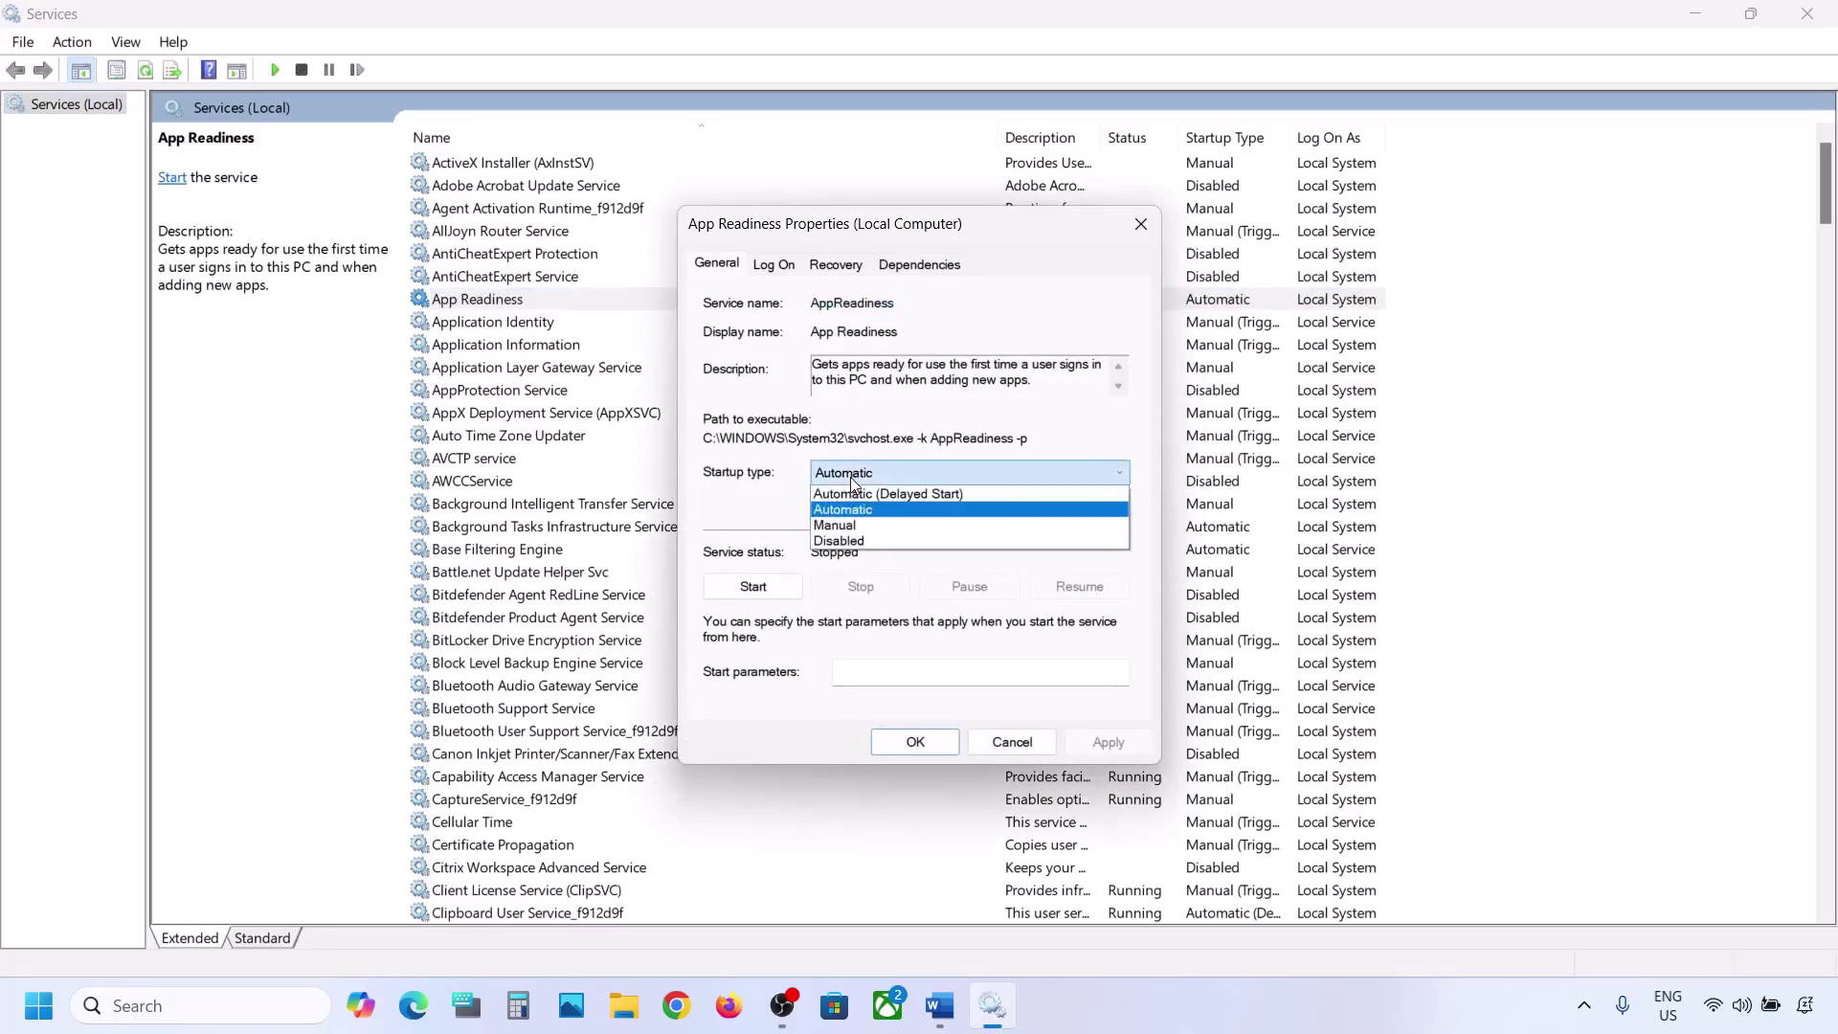
left_click(847, 509)
left_click(1108, 743)
left_click(758, 592)
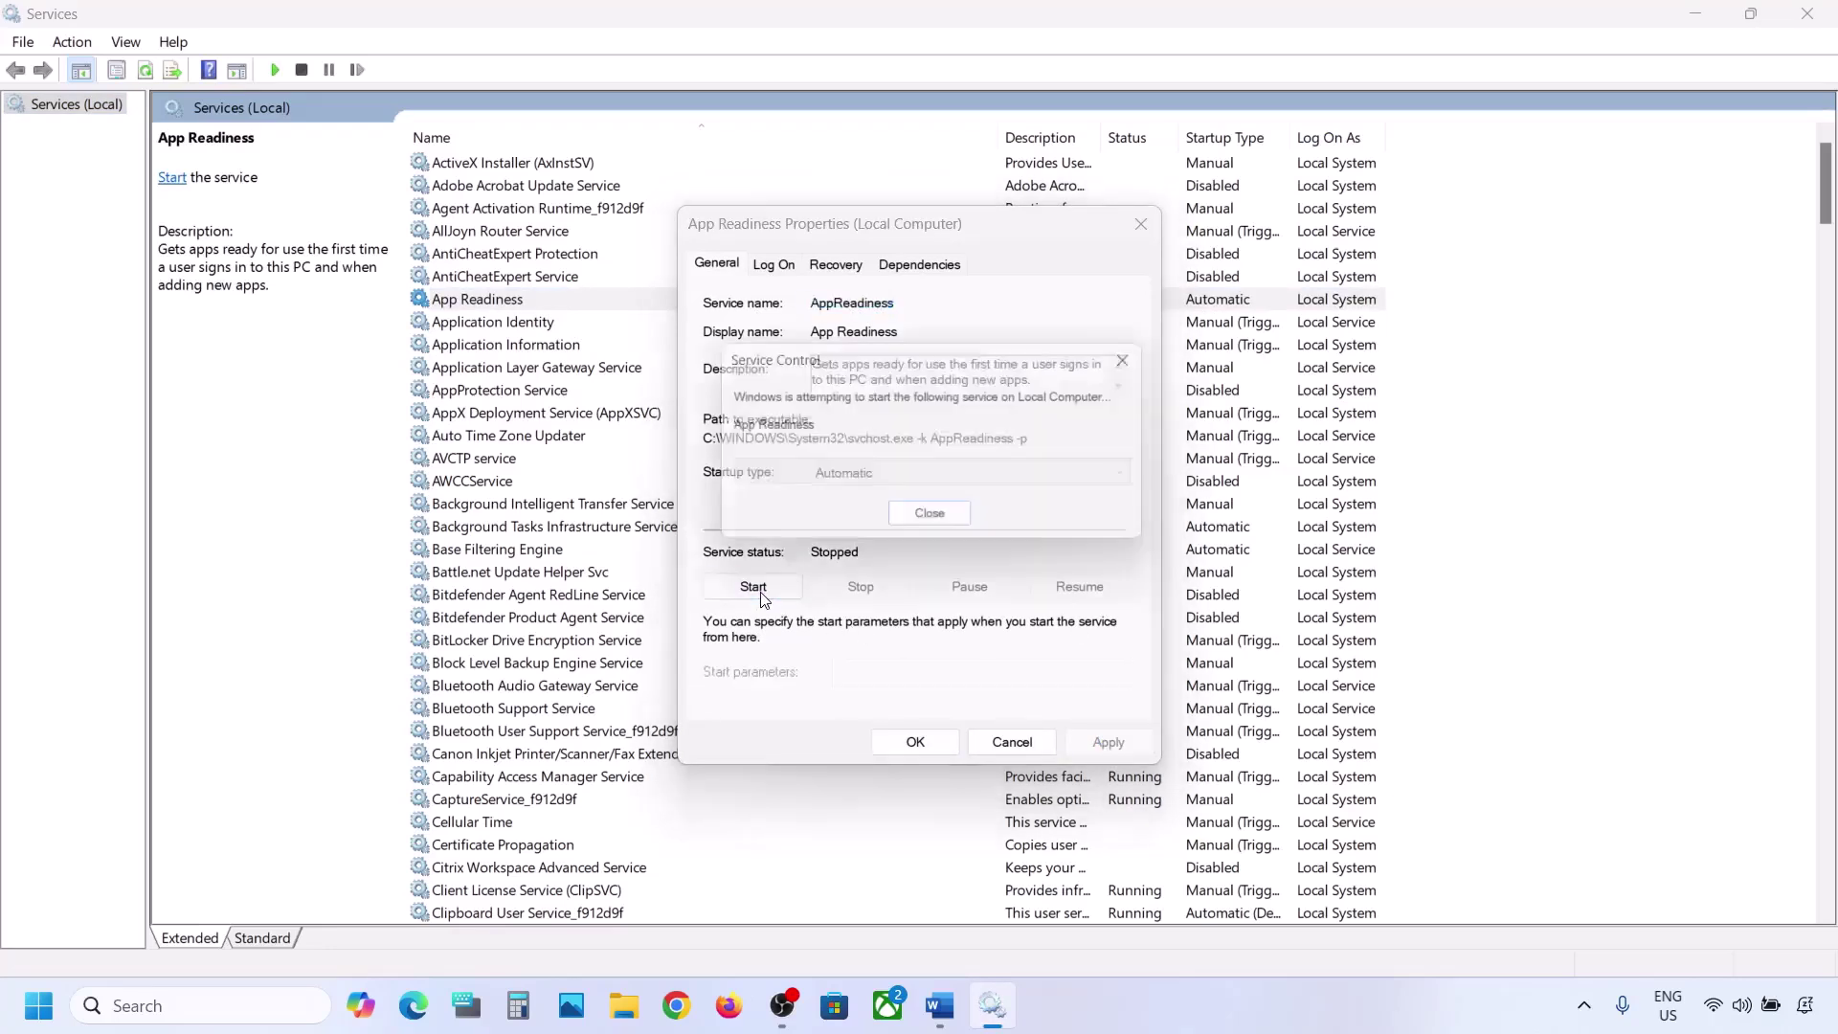
left_click(921, 742)
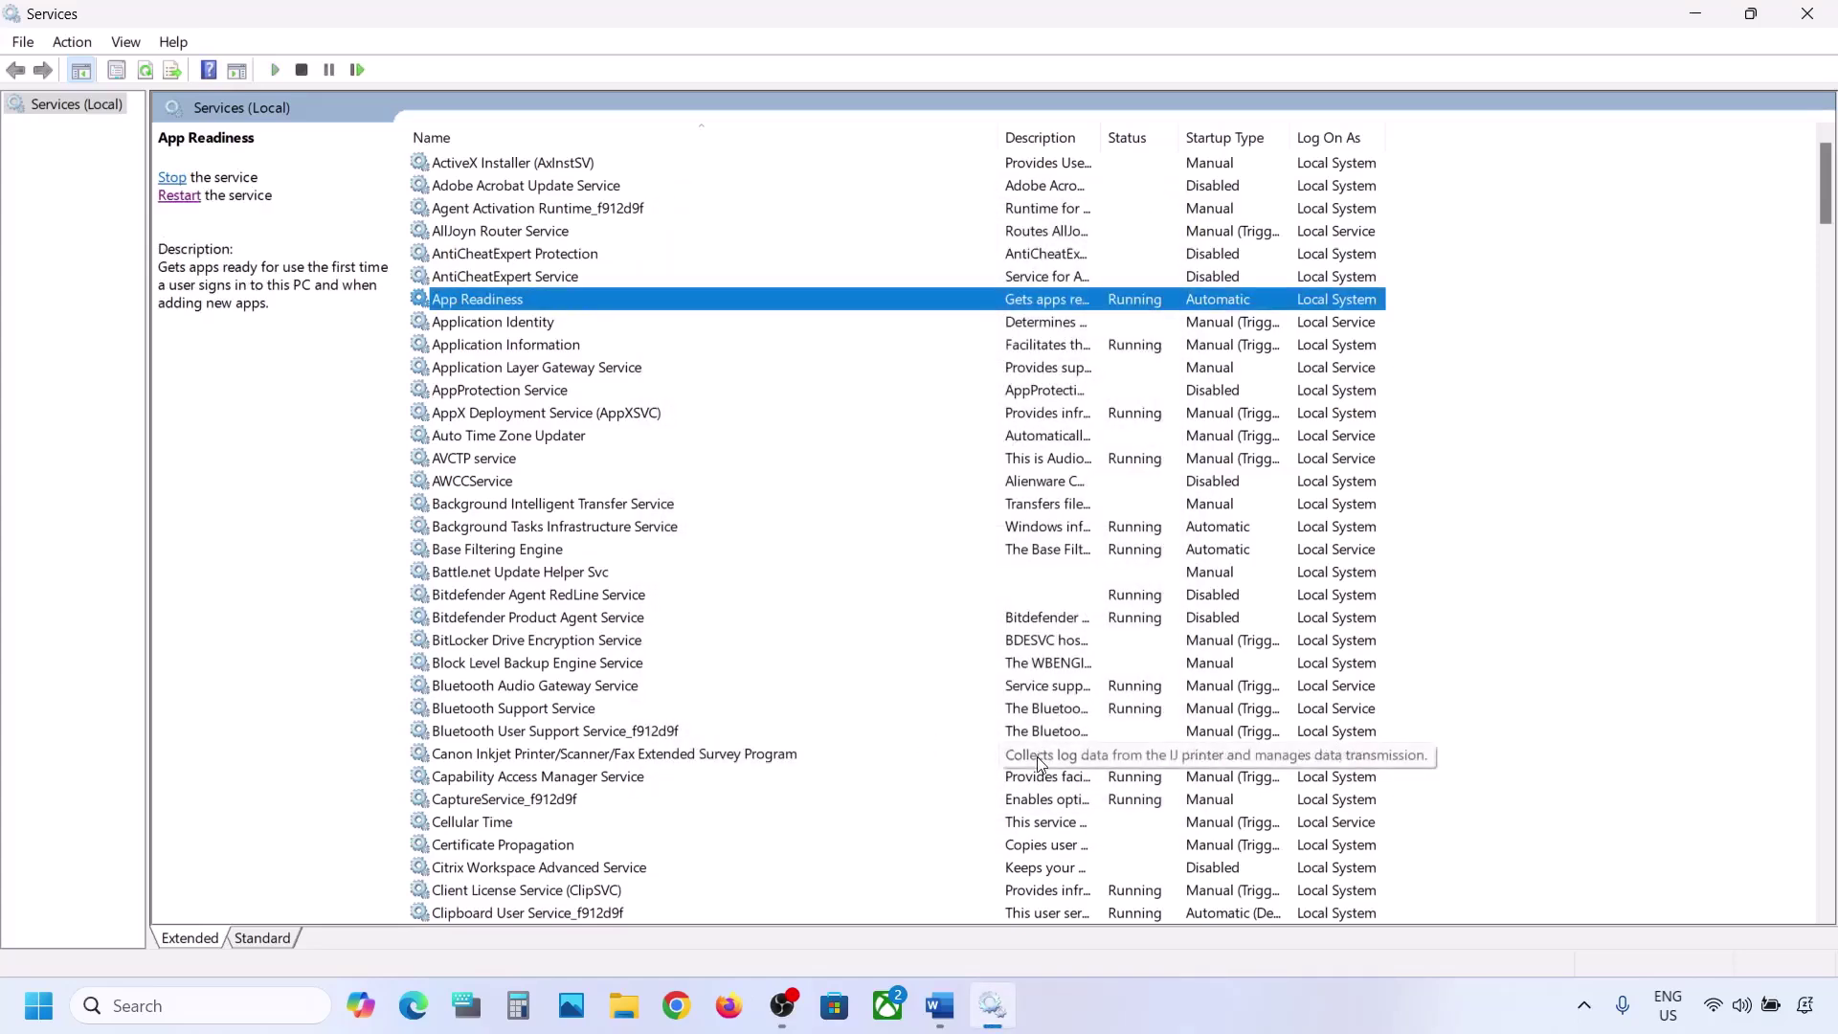
left_click(939, 1007)
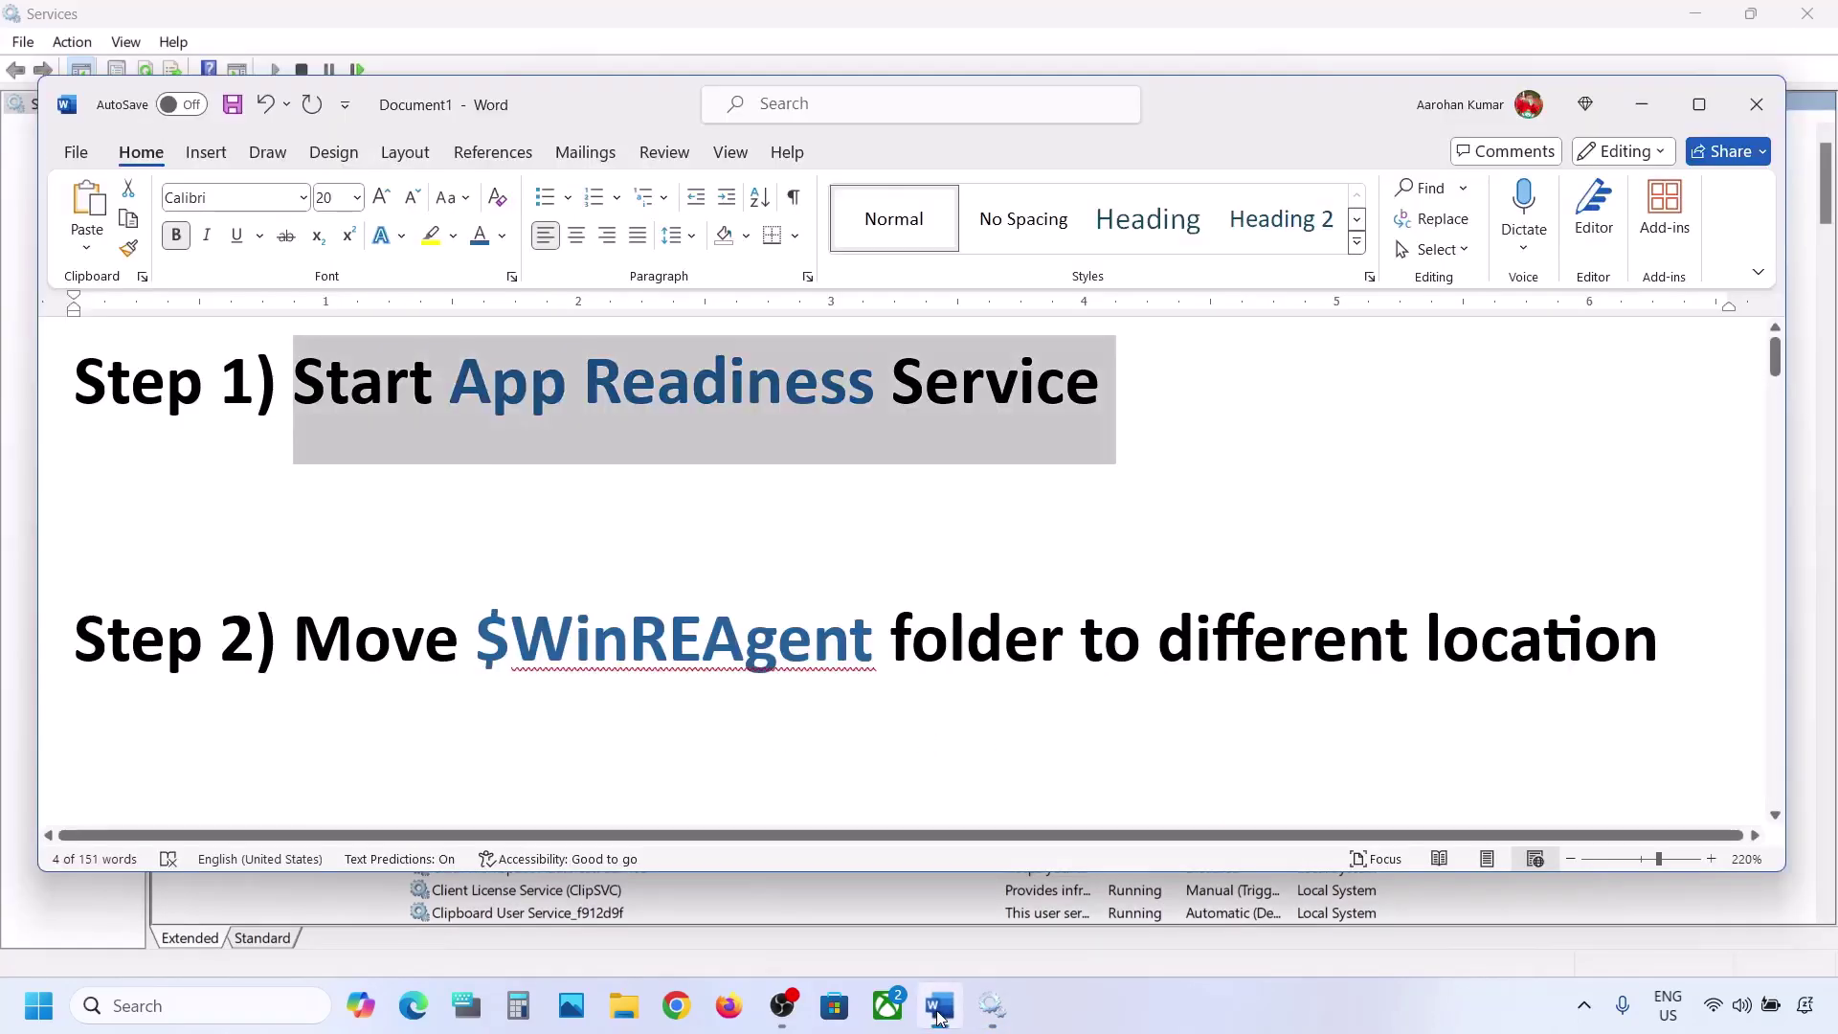
Step: Browse File Explorer to OS (C:) with hidden items shown to reveal $WinREAgent
double_click(488, 635)
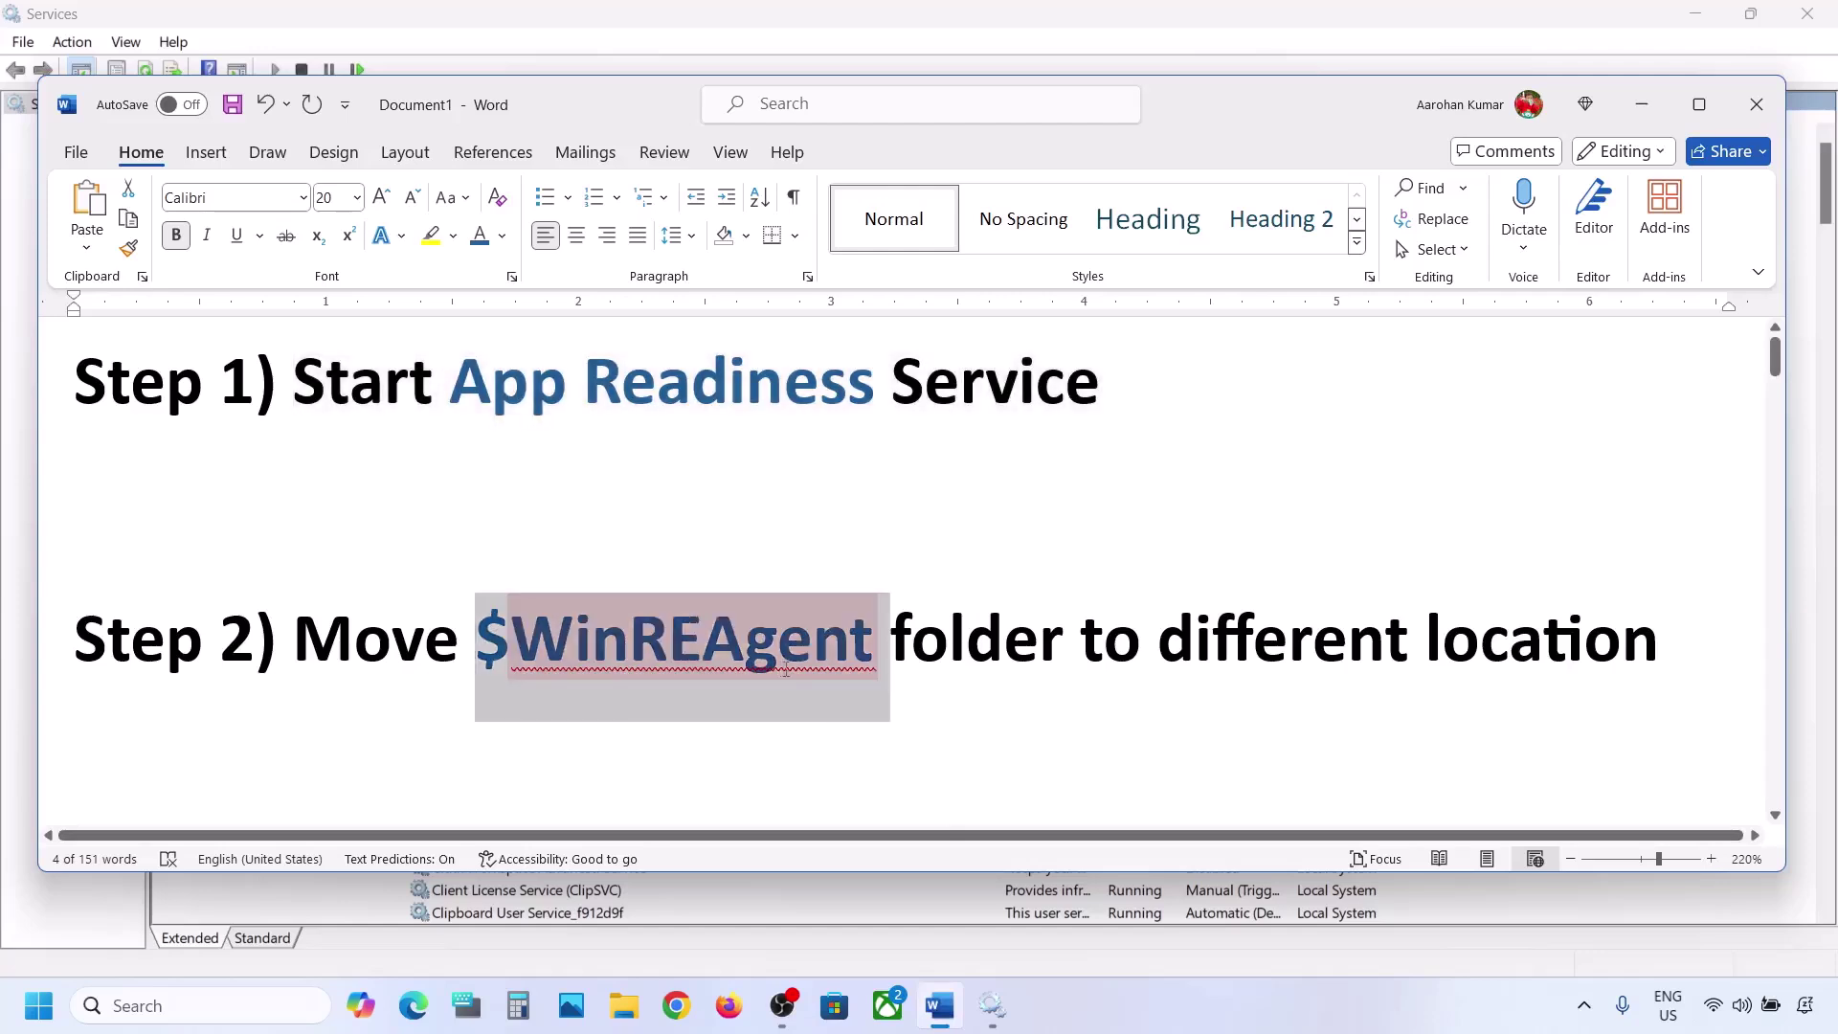
left_click(624, 1005)
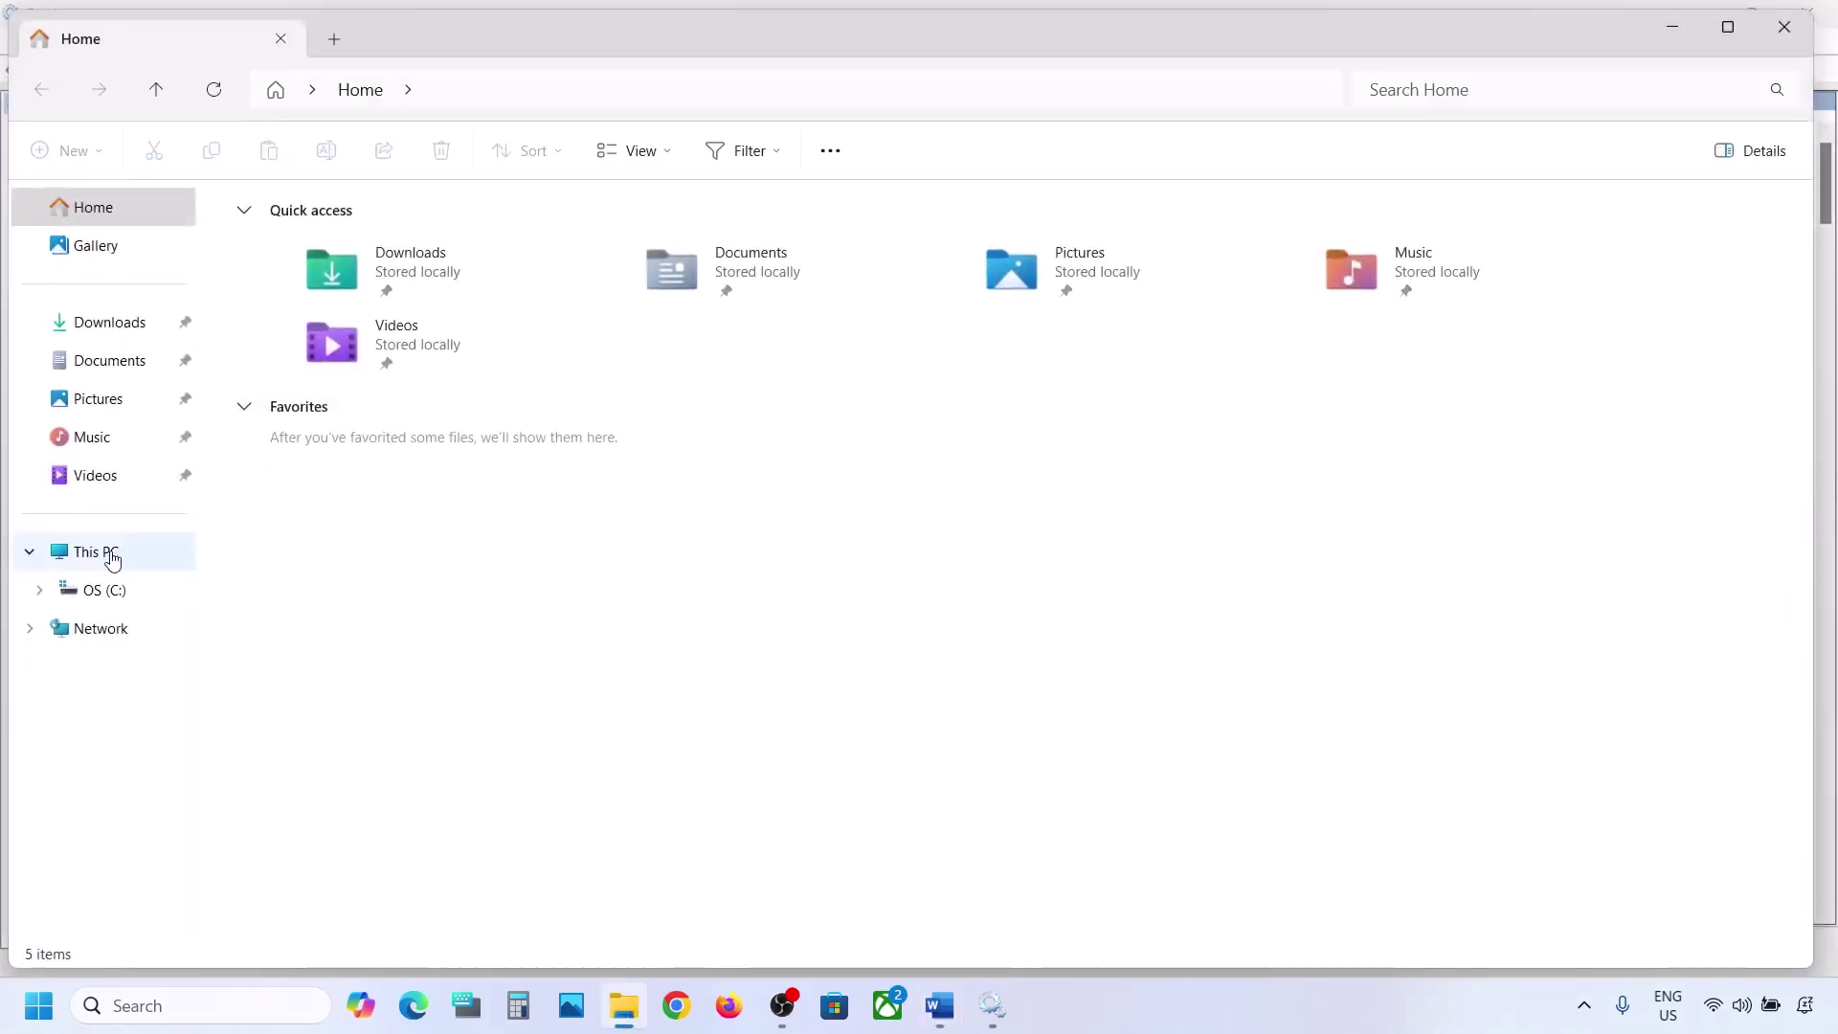
left_click(109, 555)
double_click(370, 269)
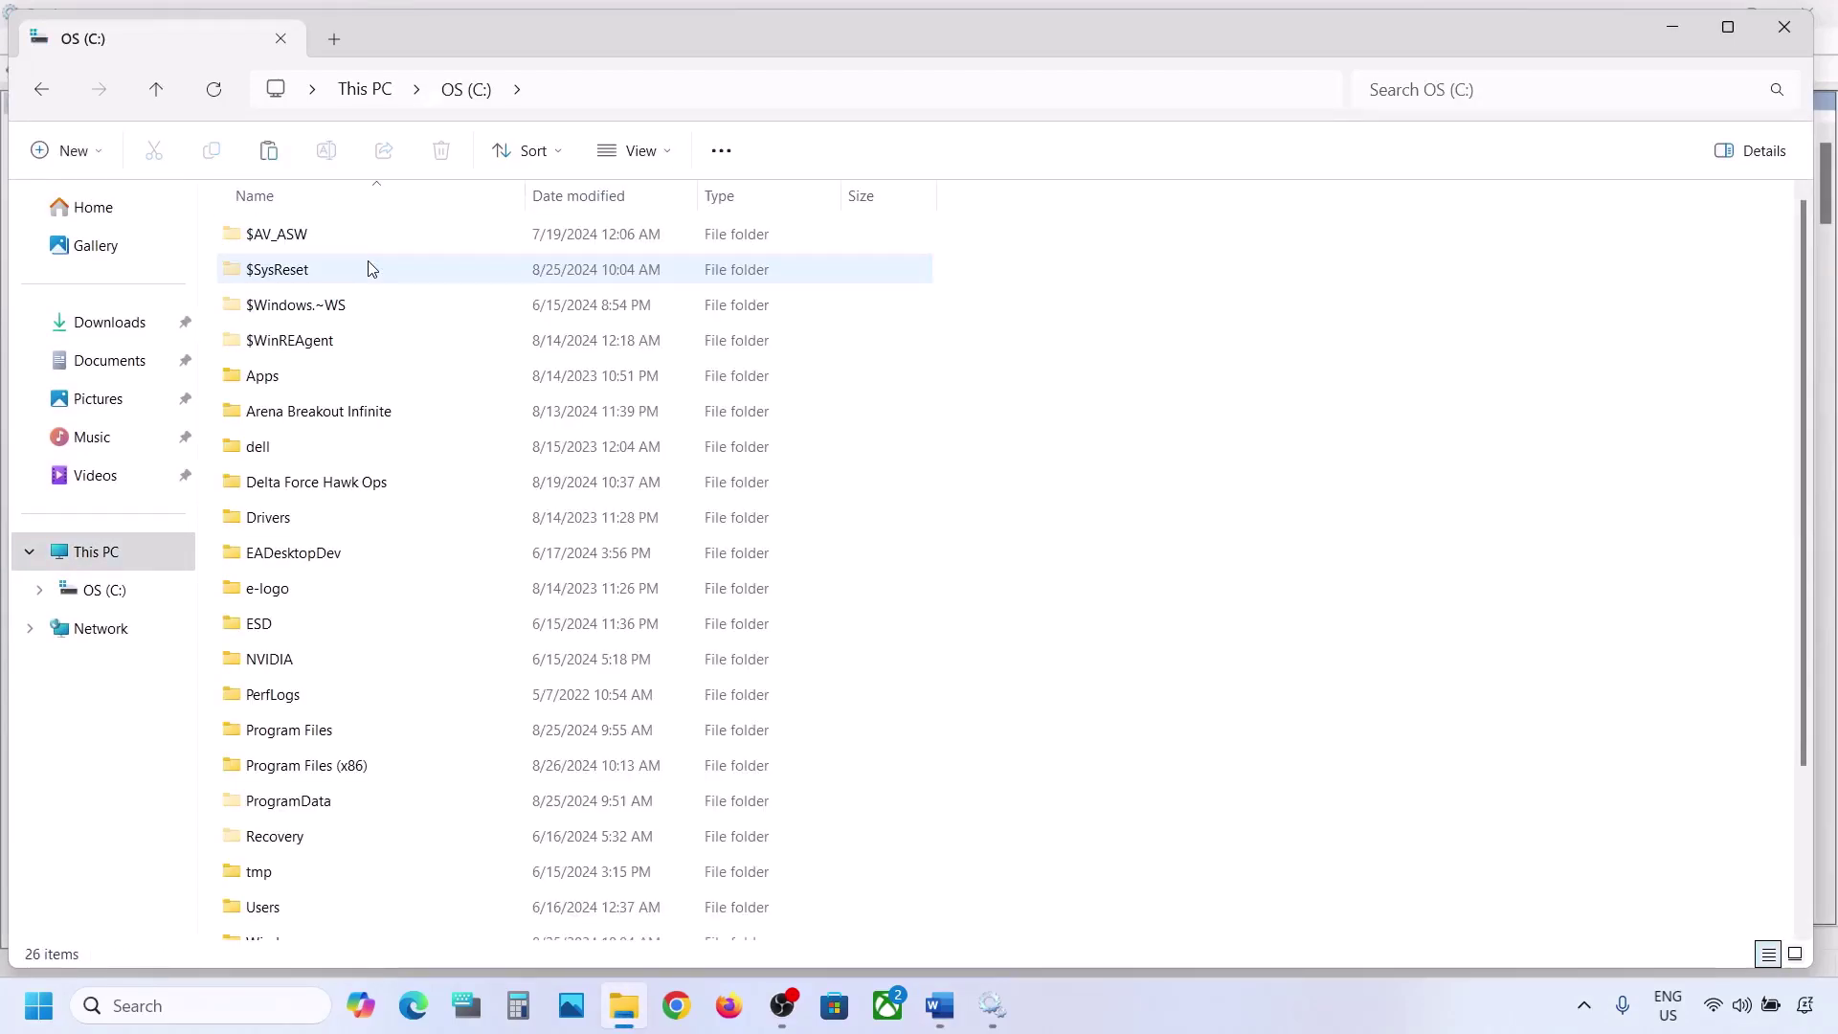
left_click(313, 345)
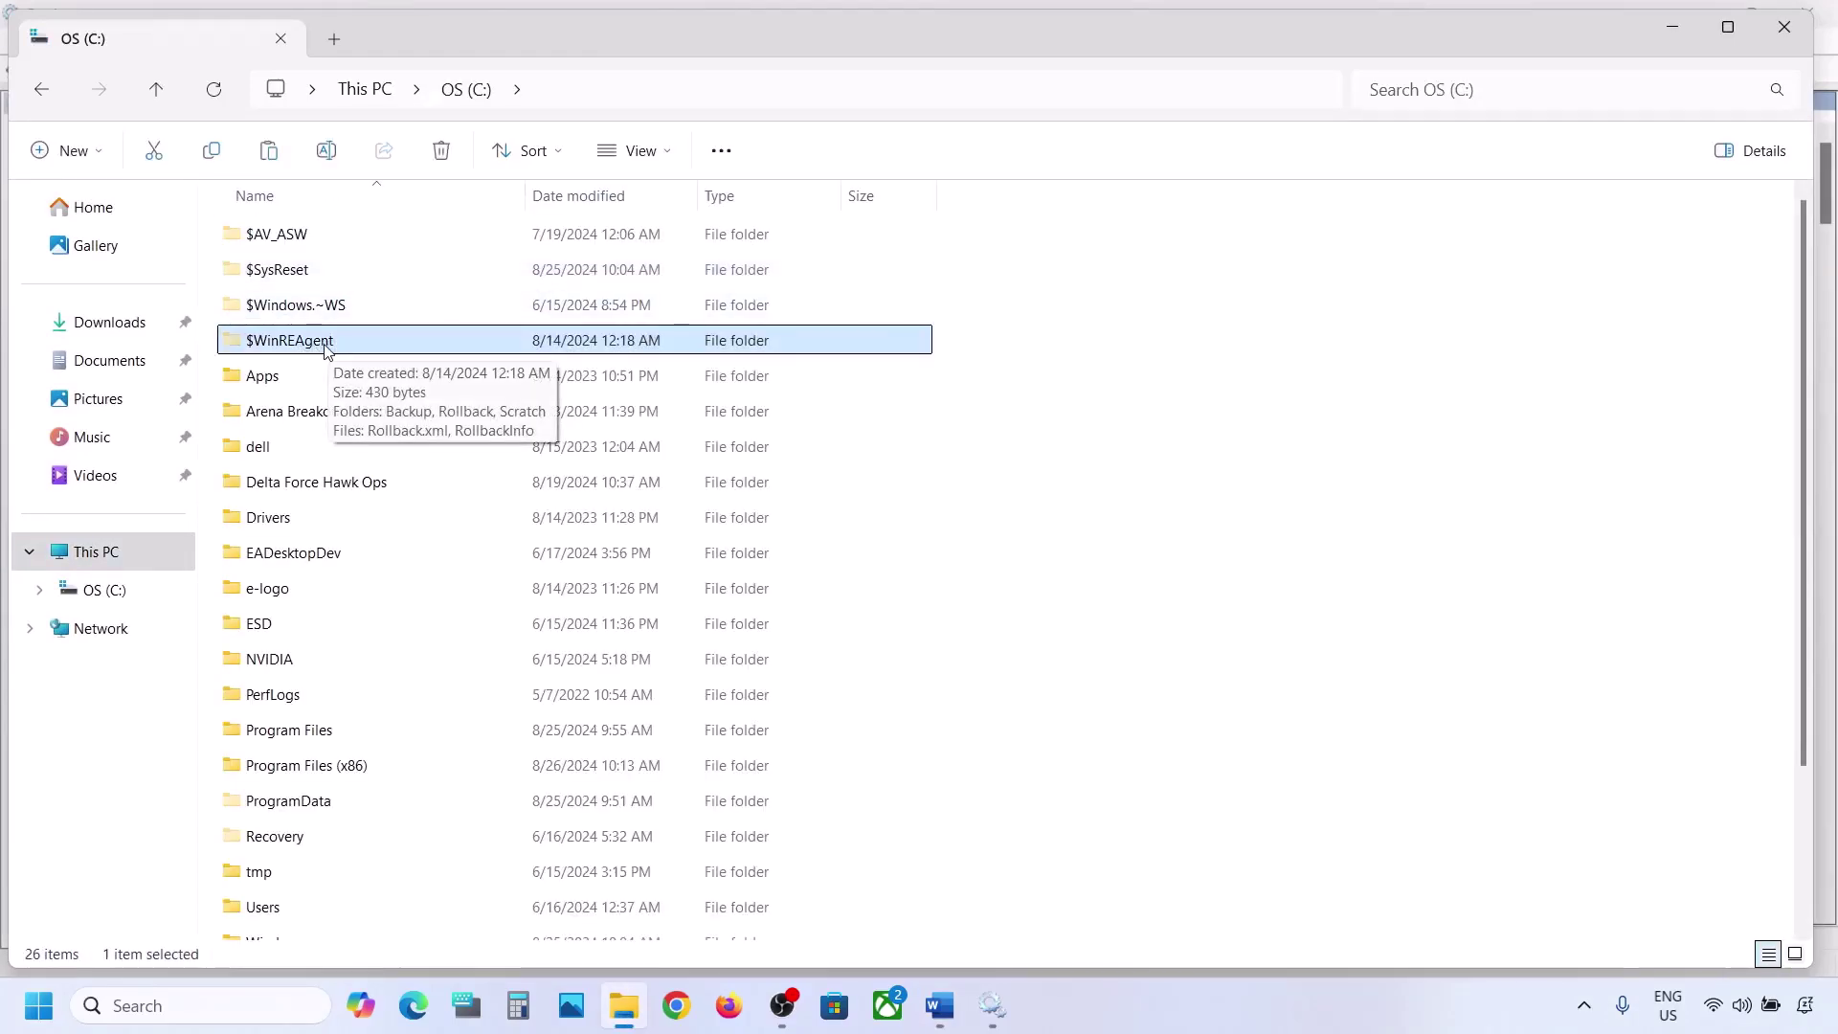
left_click(636, 153)
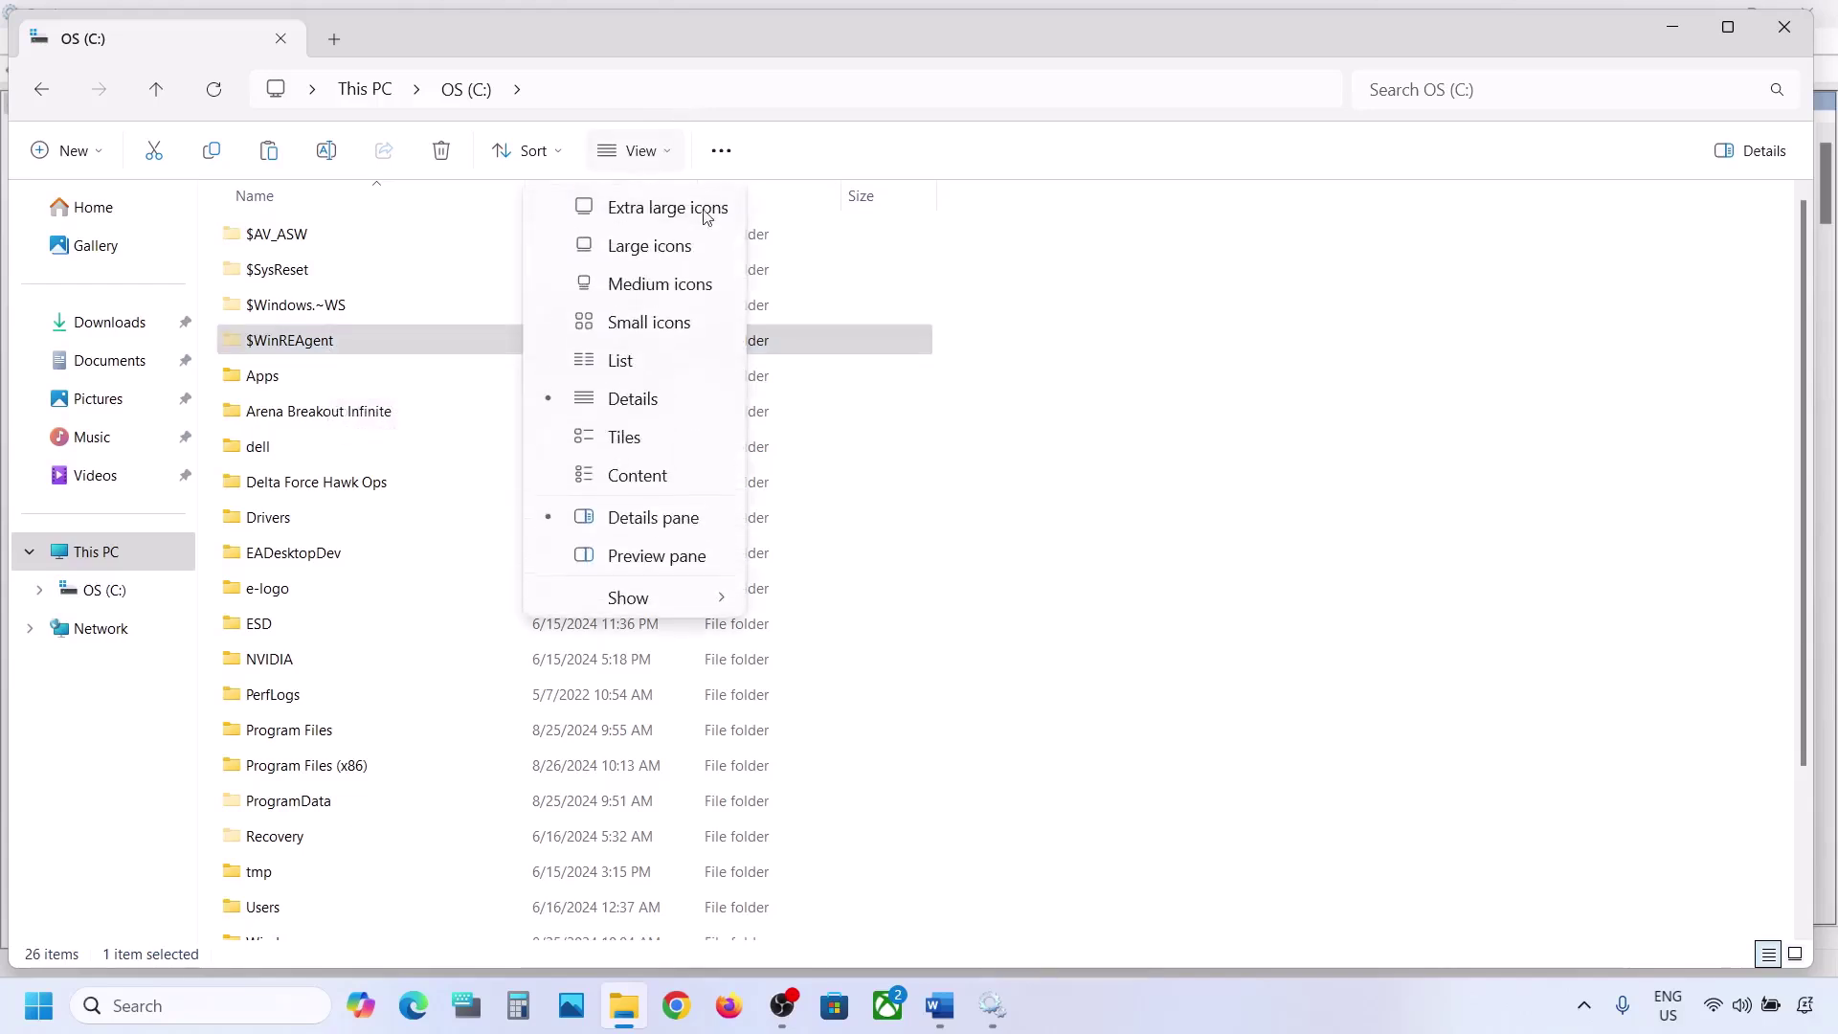
mouse_move(677, 603)
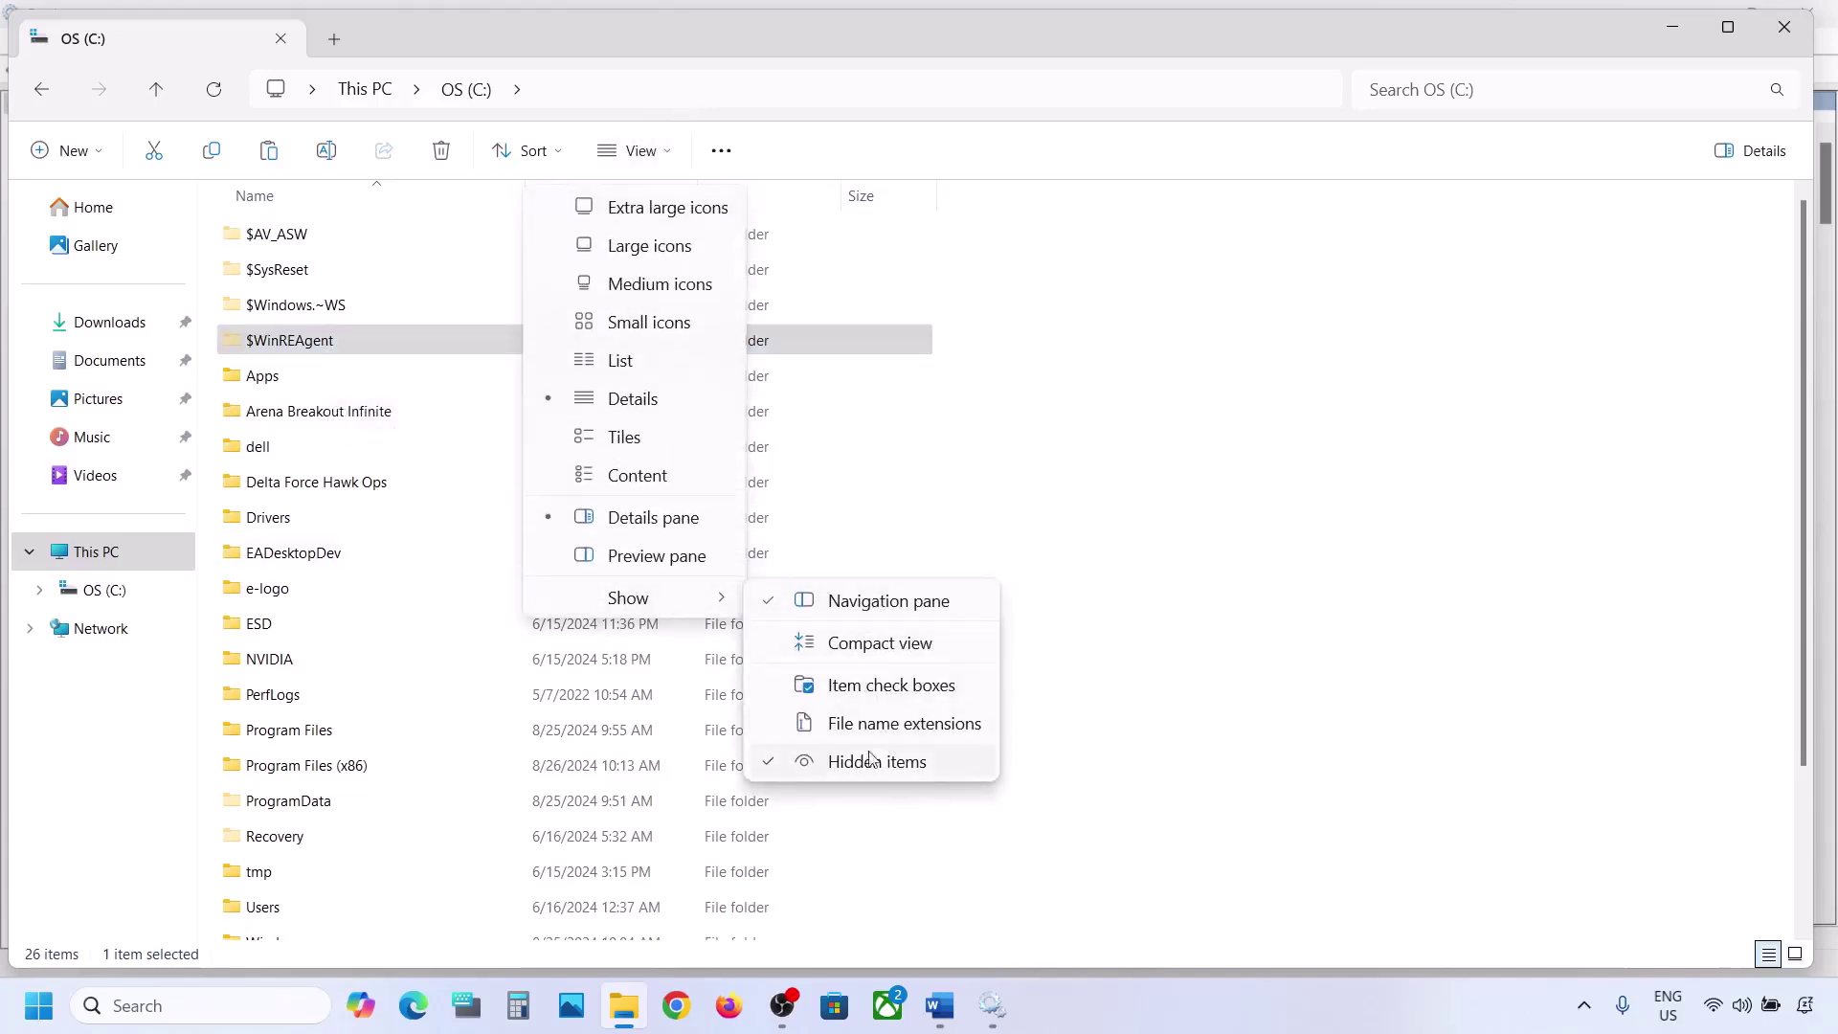
left_click(300, 345)
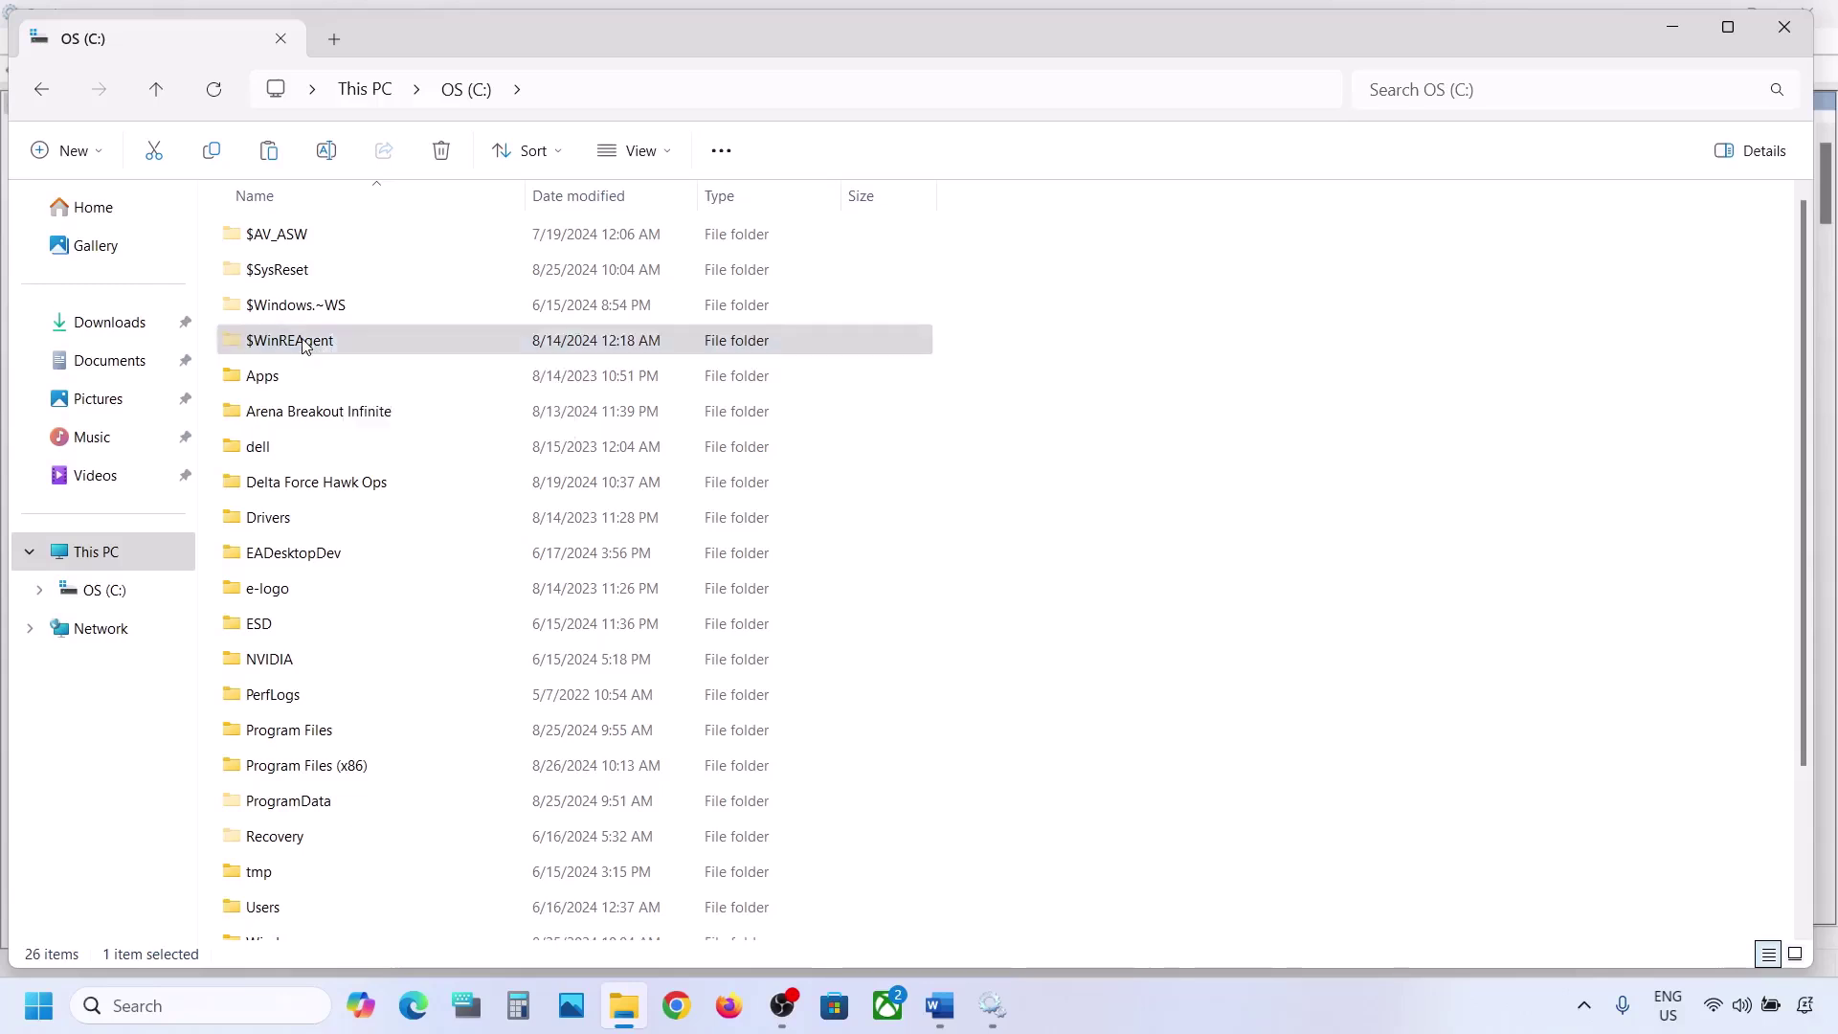
Step: Copy $WinREAgent onto the desktop, then delete it from the C: drive
right_click(304, 342)
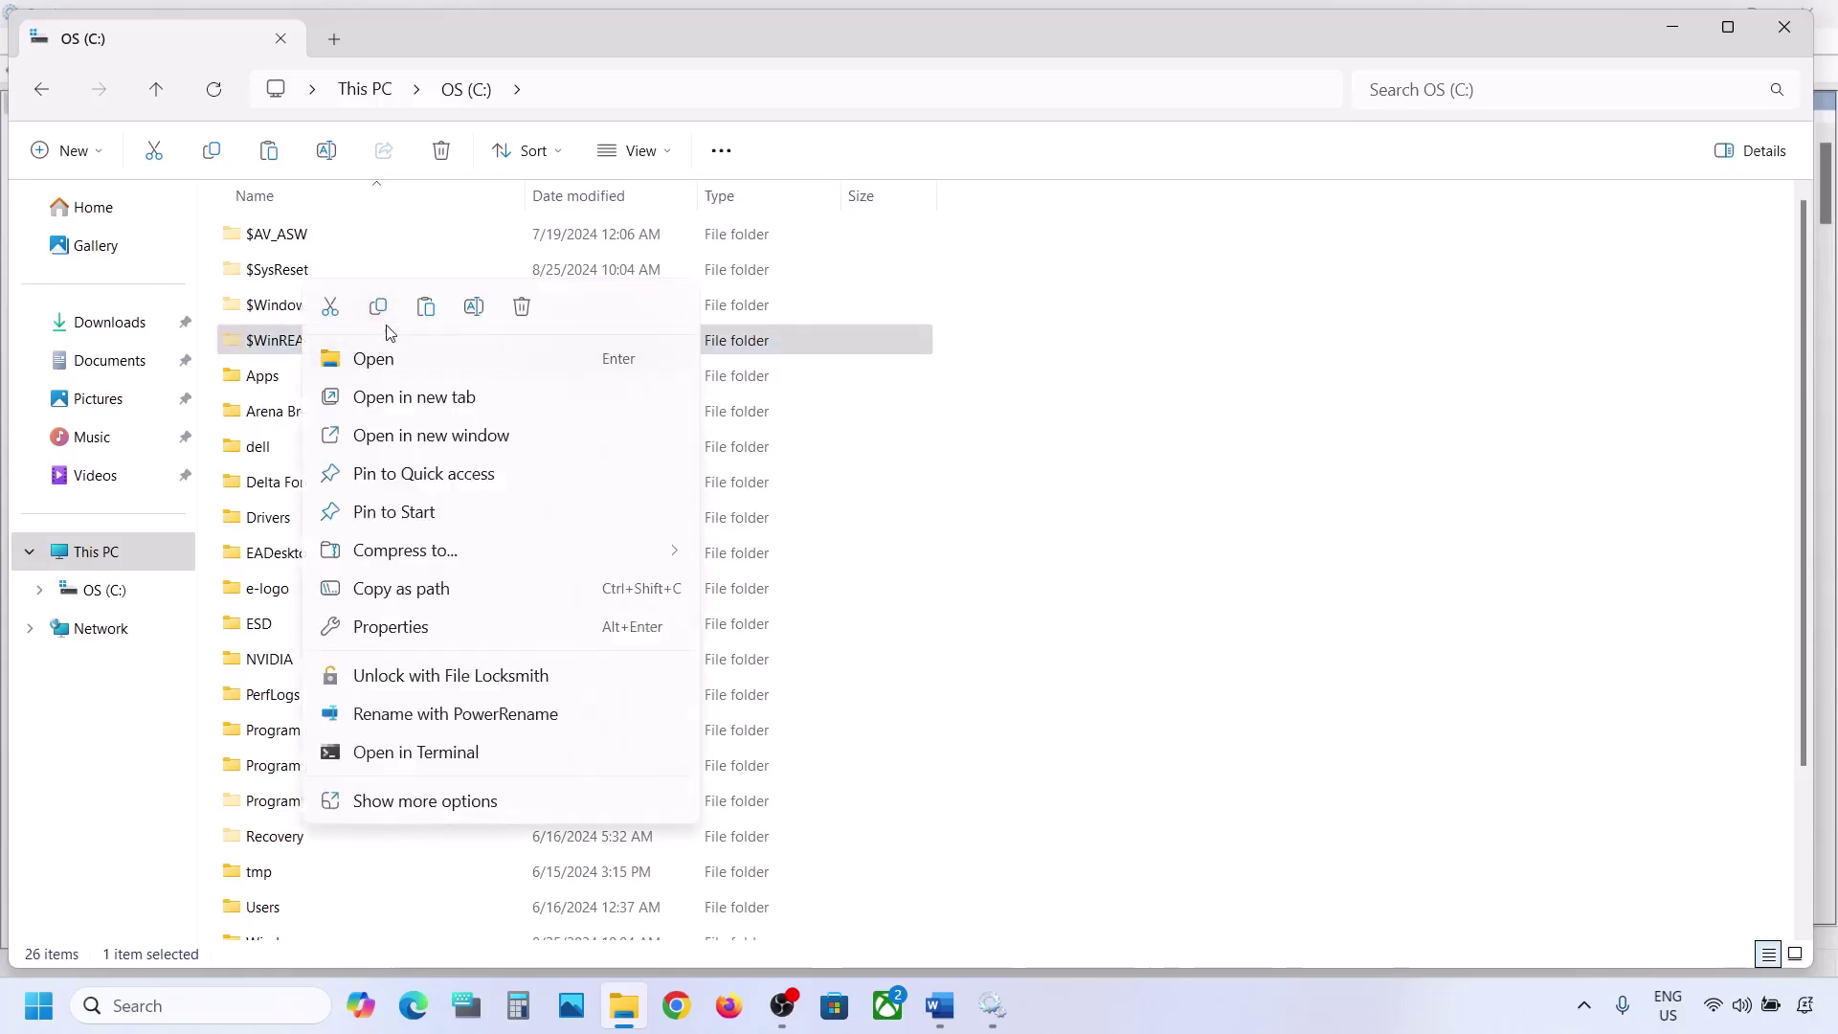
key("Escape")
key("super+d")
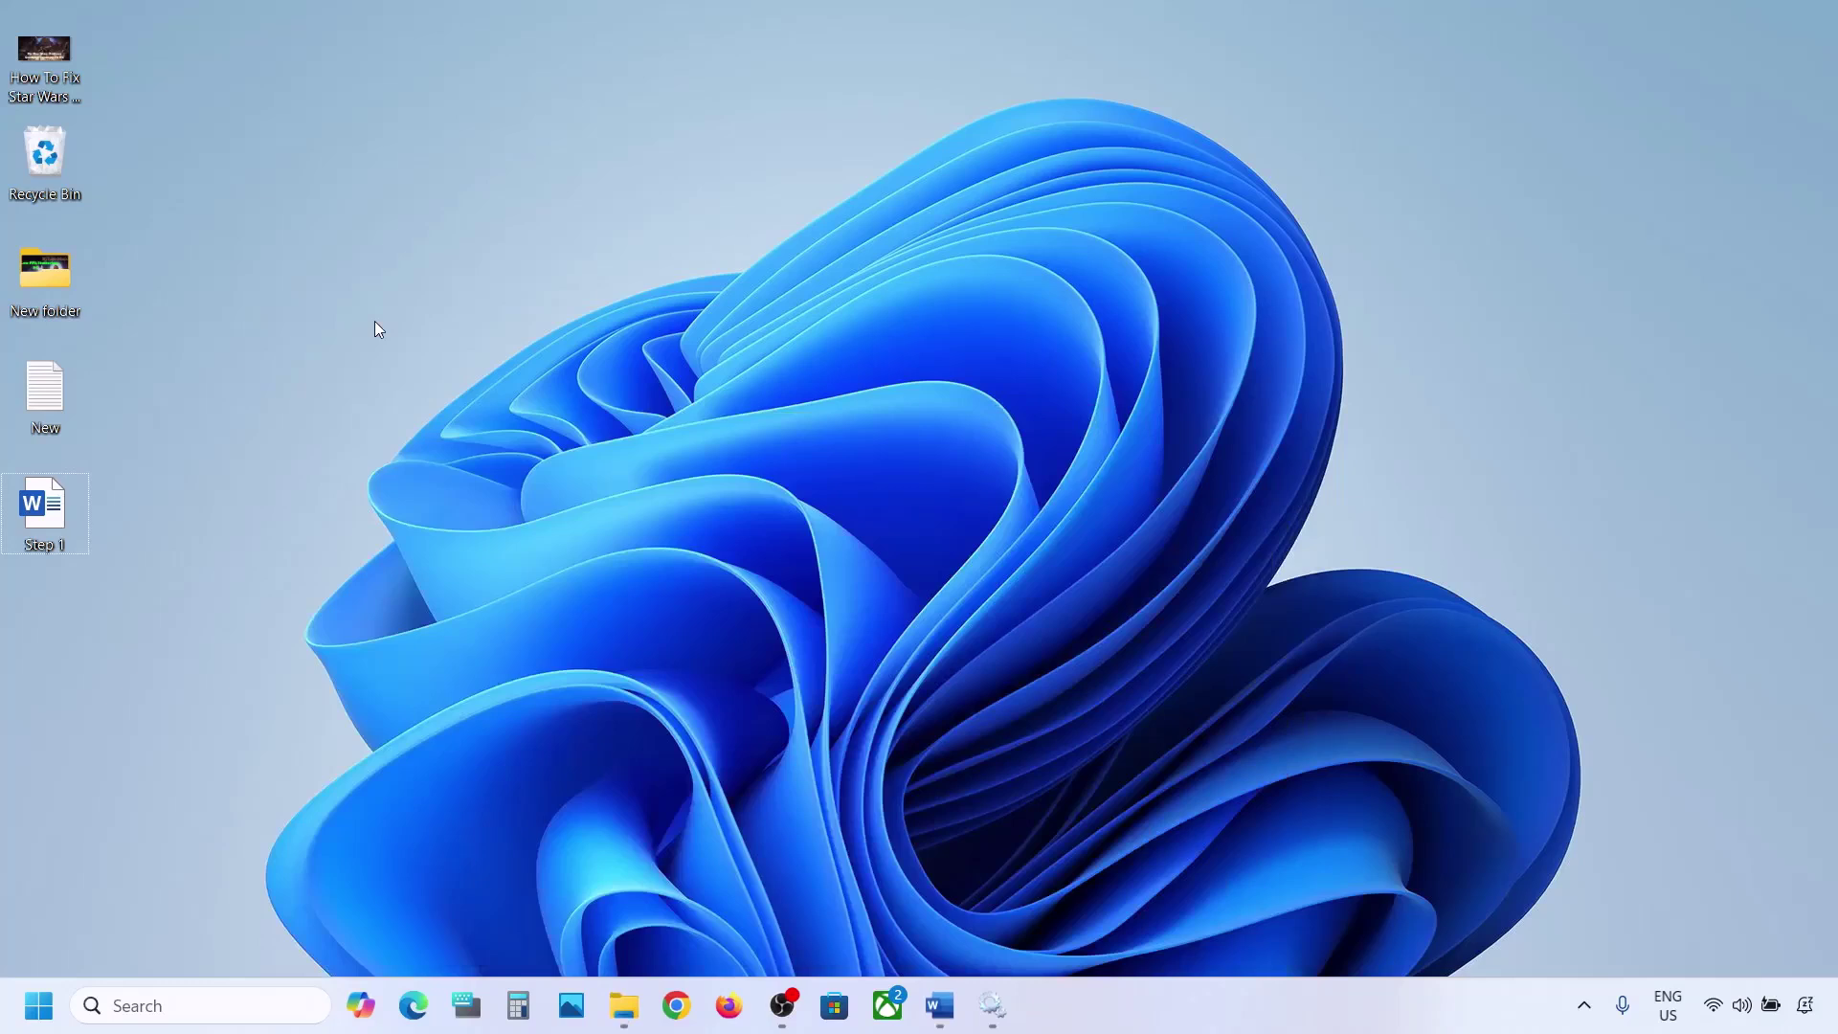
key("ctrl+v")
left_click(624, 1005)
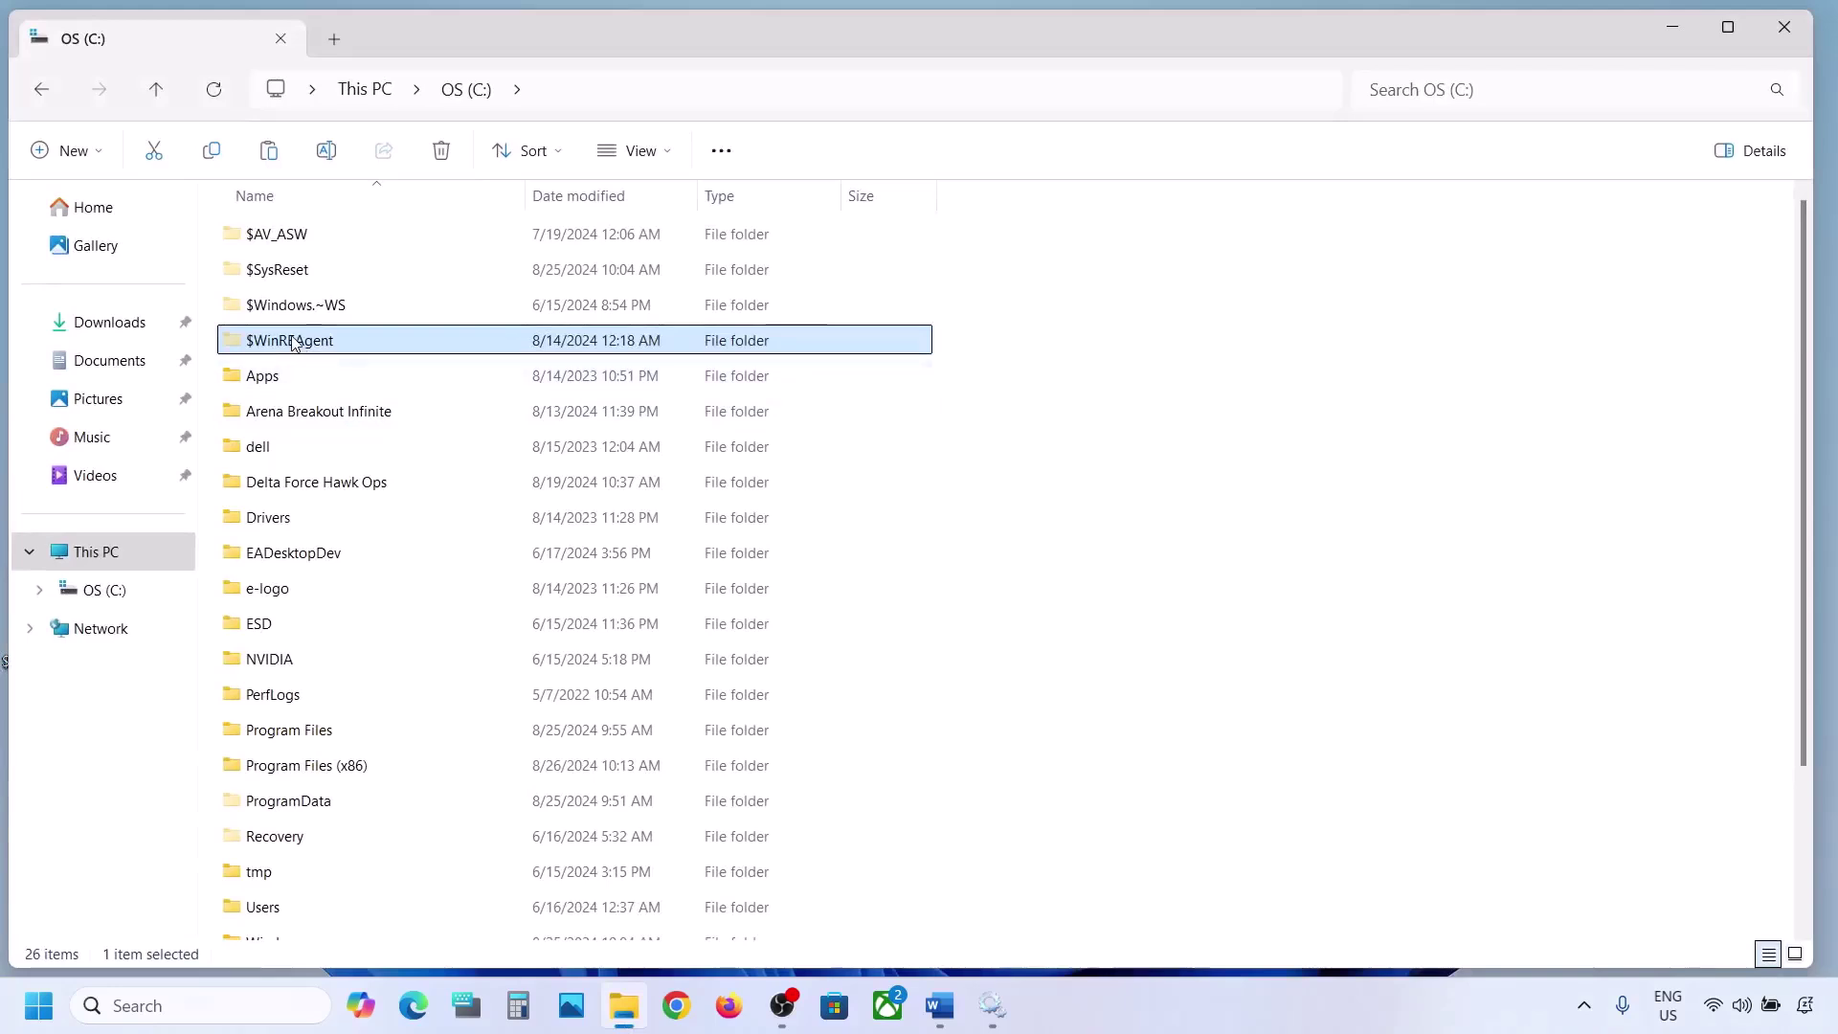
right_click(292, 342)
left_click(513, 307)
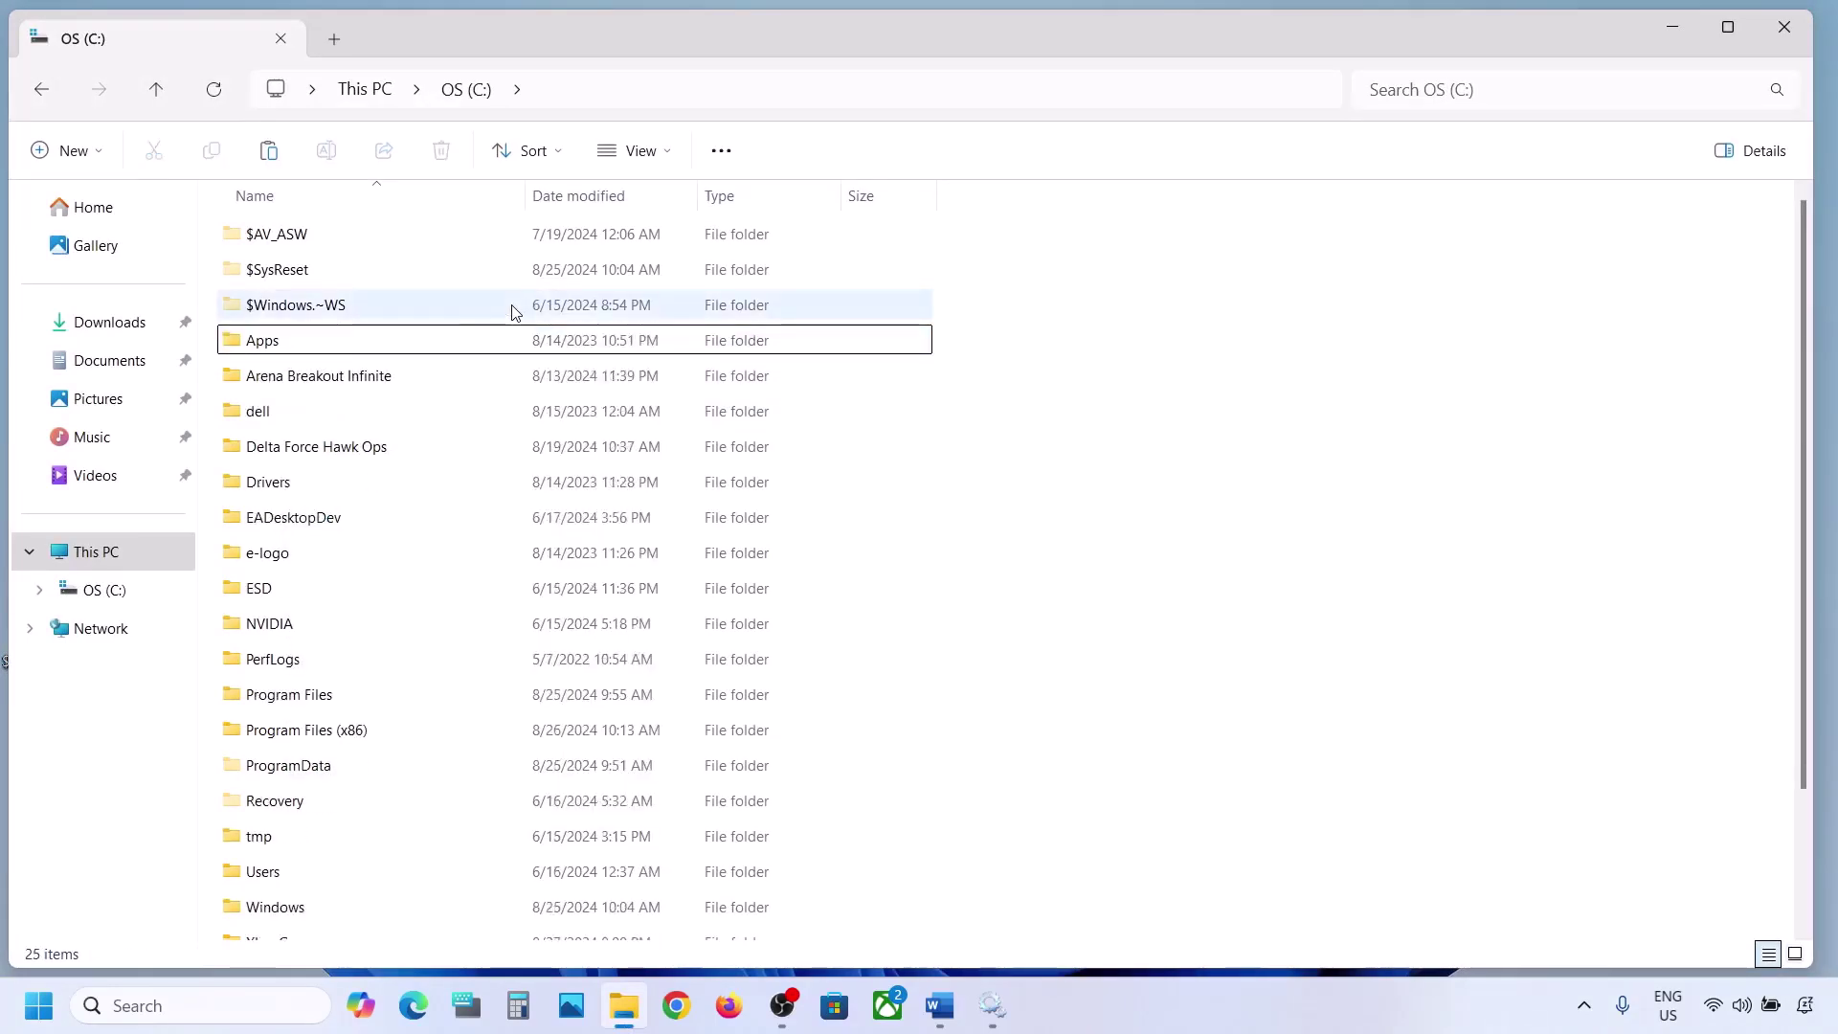
Step: Check the Windows Update page in Settings, then minimize Settings and File Explorer
key("super+i")
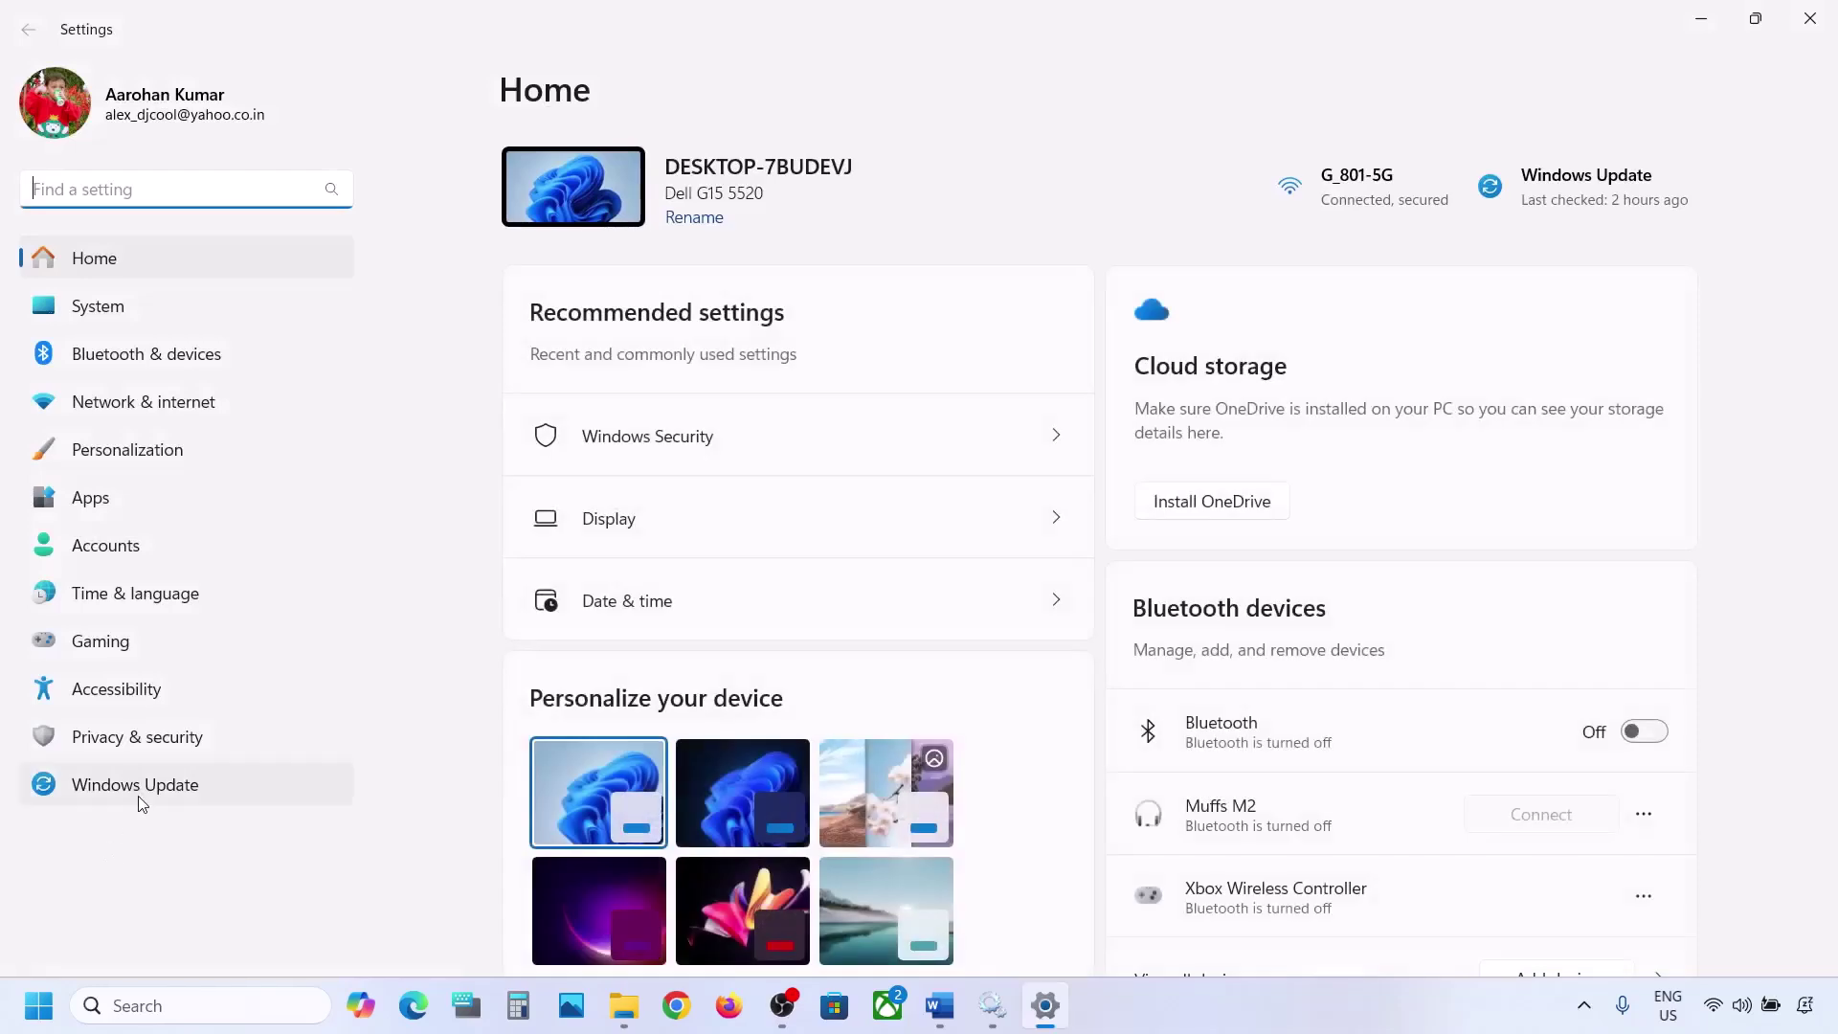
left_click(140, 795)
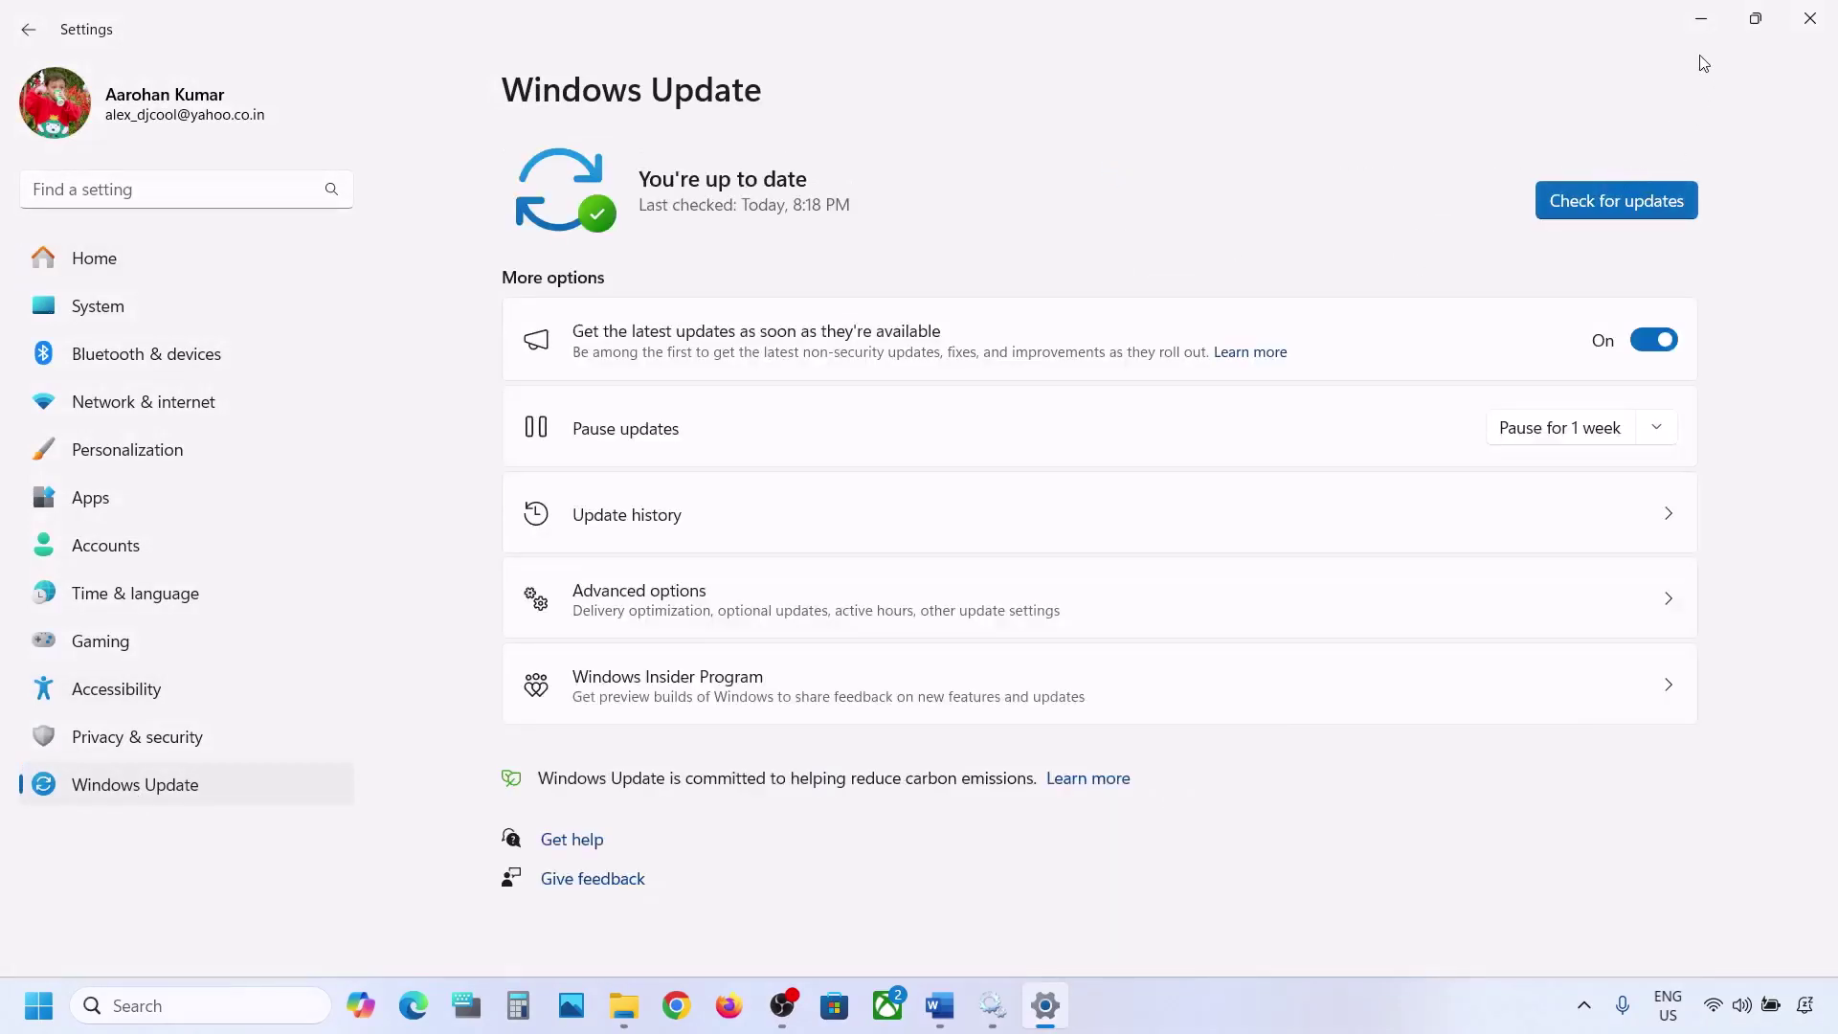
left_click(1702, 19)
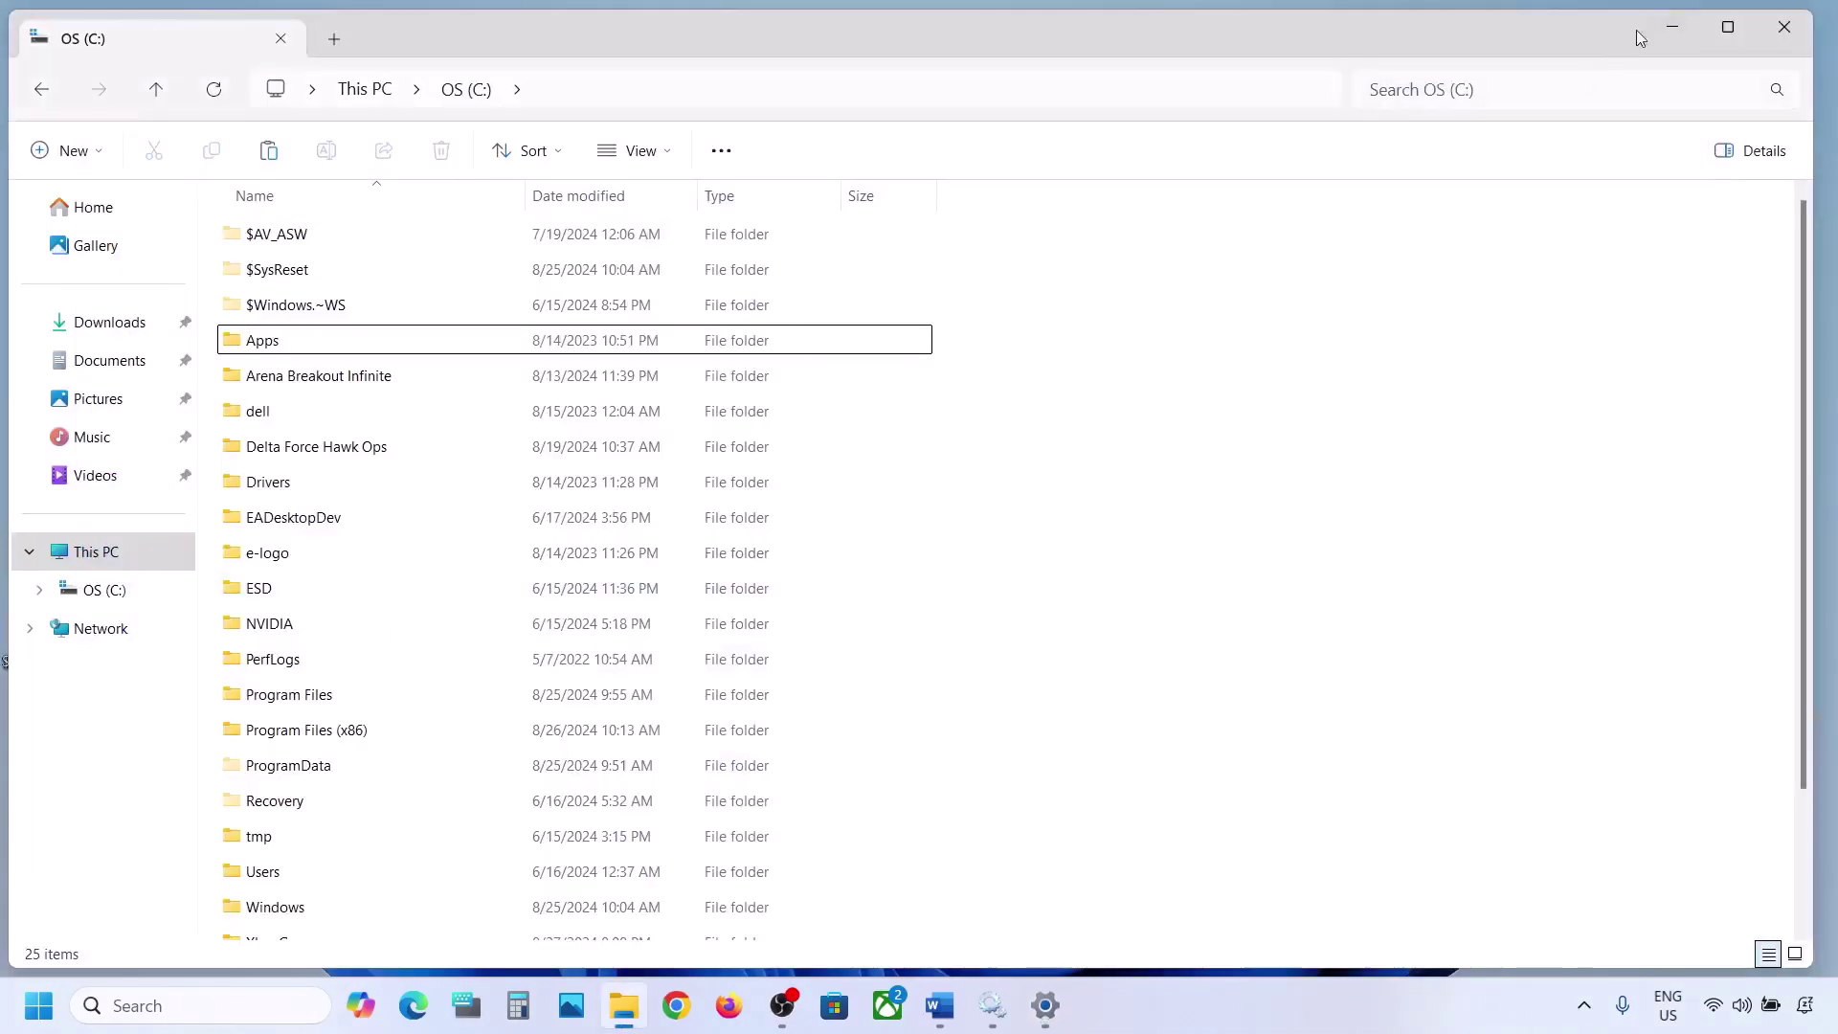
left_click(1672, 27)
Step: Display the Restart option in the Start menu and close it without restarting
left_click(38, 1005)
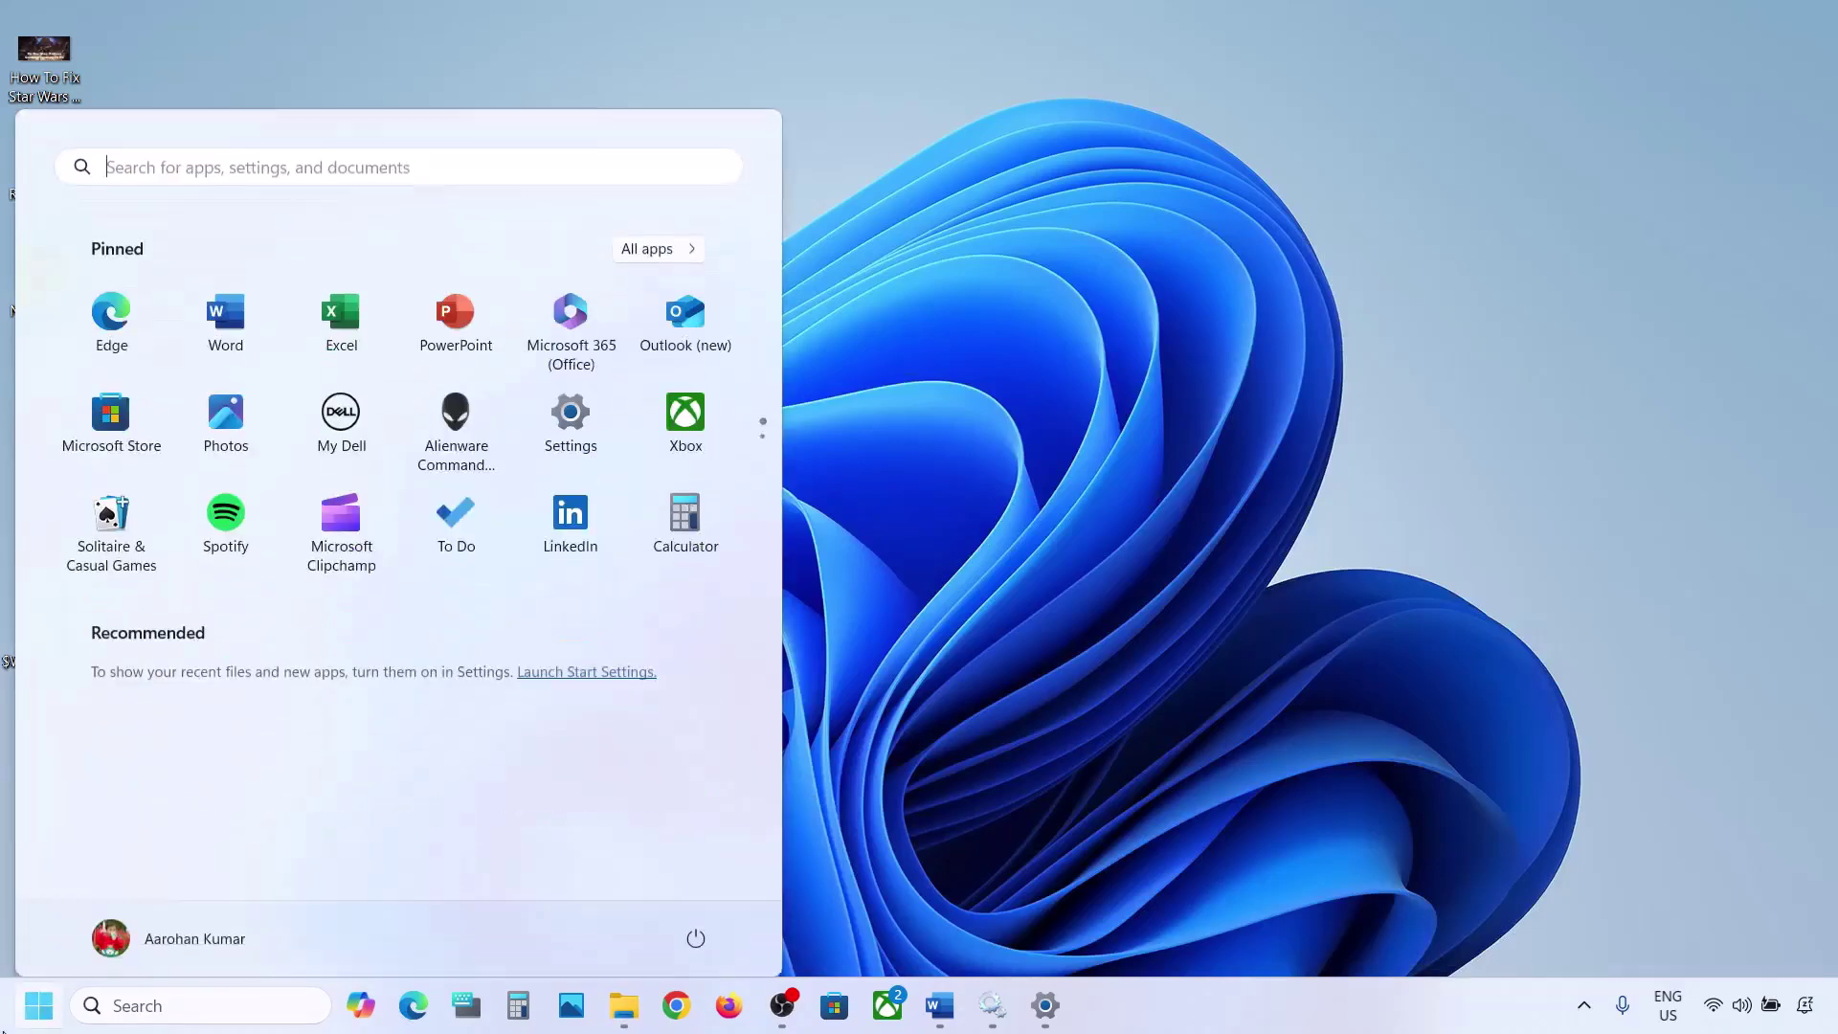
left_click(695, 925)
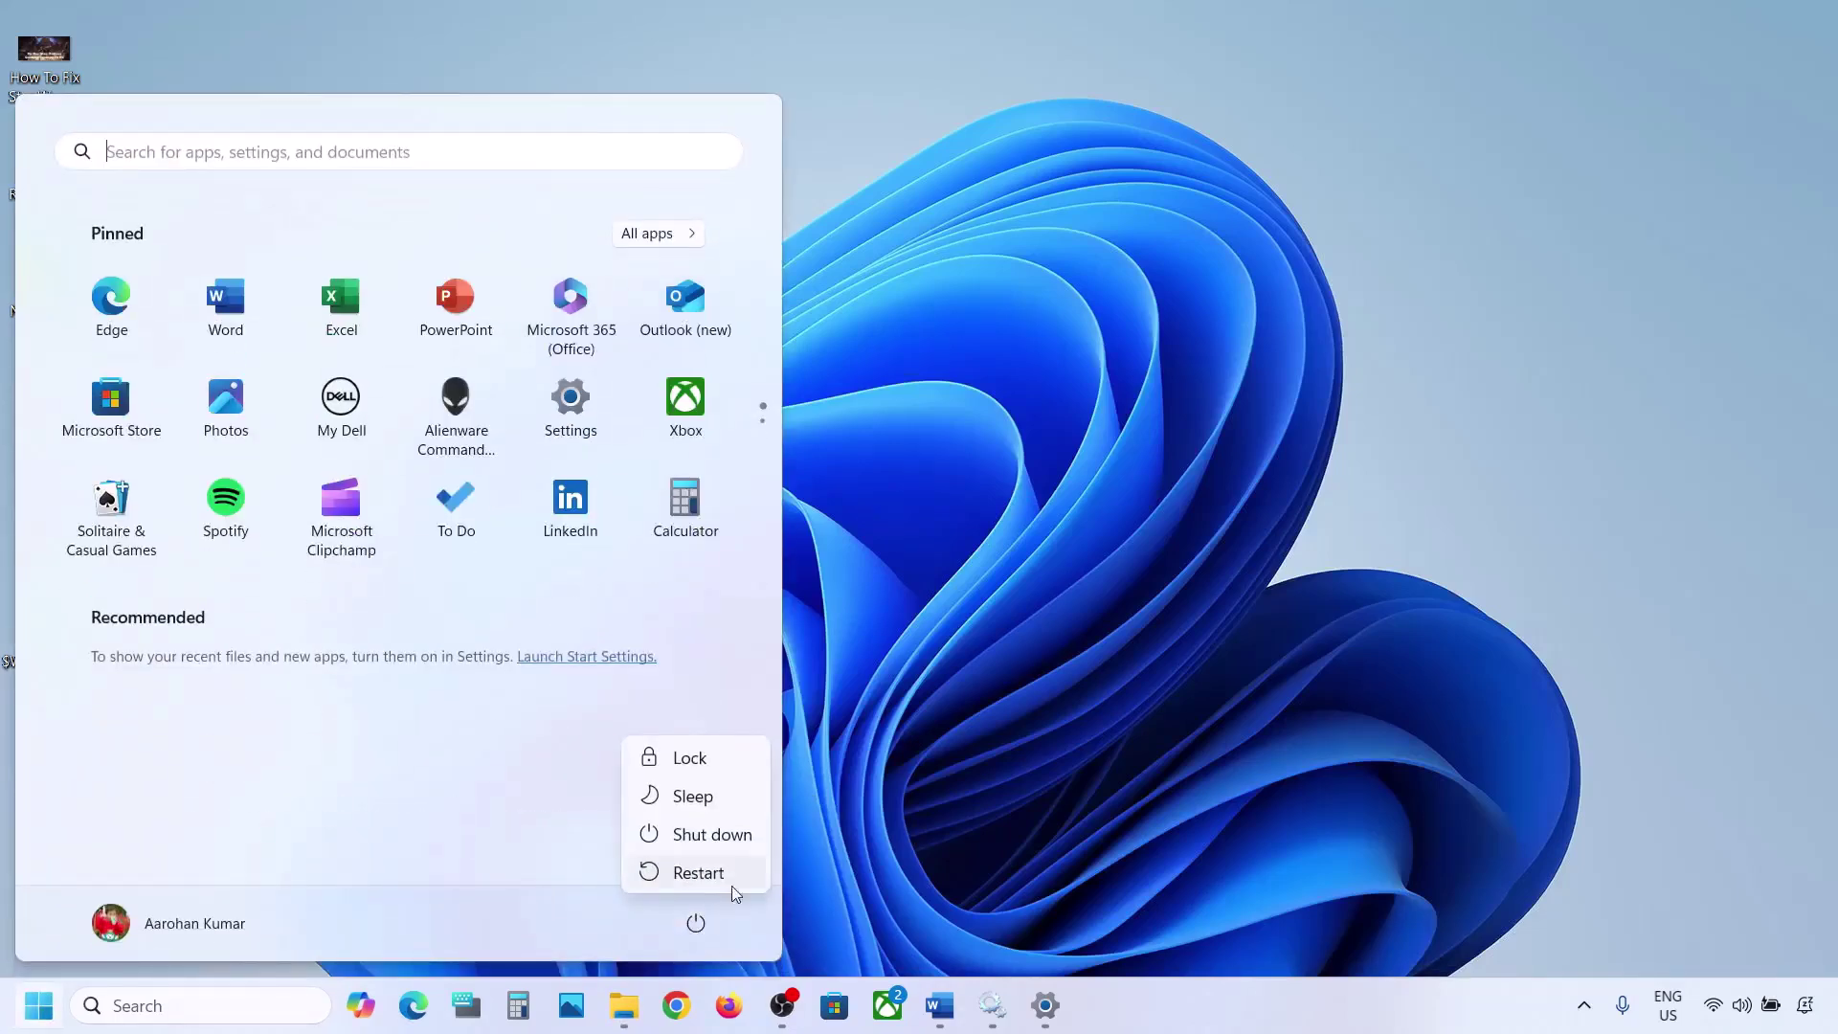
left_click(1008, 703)
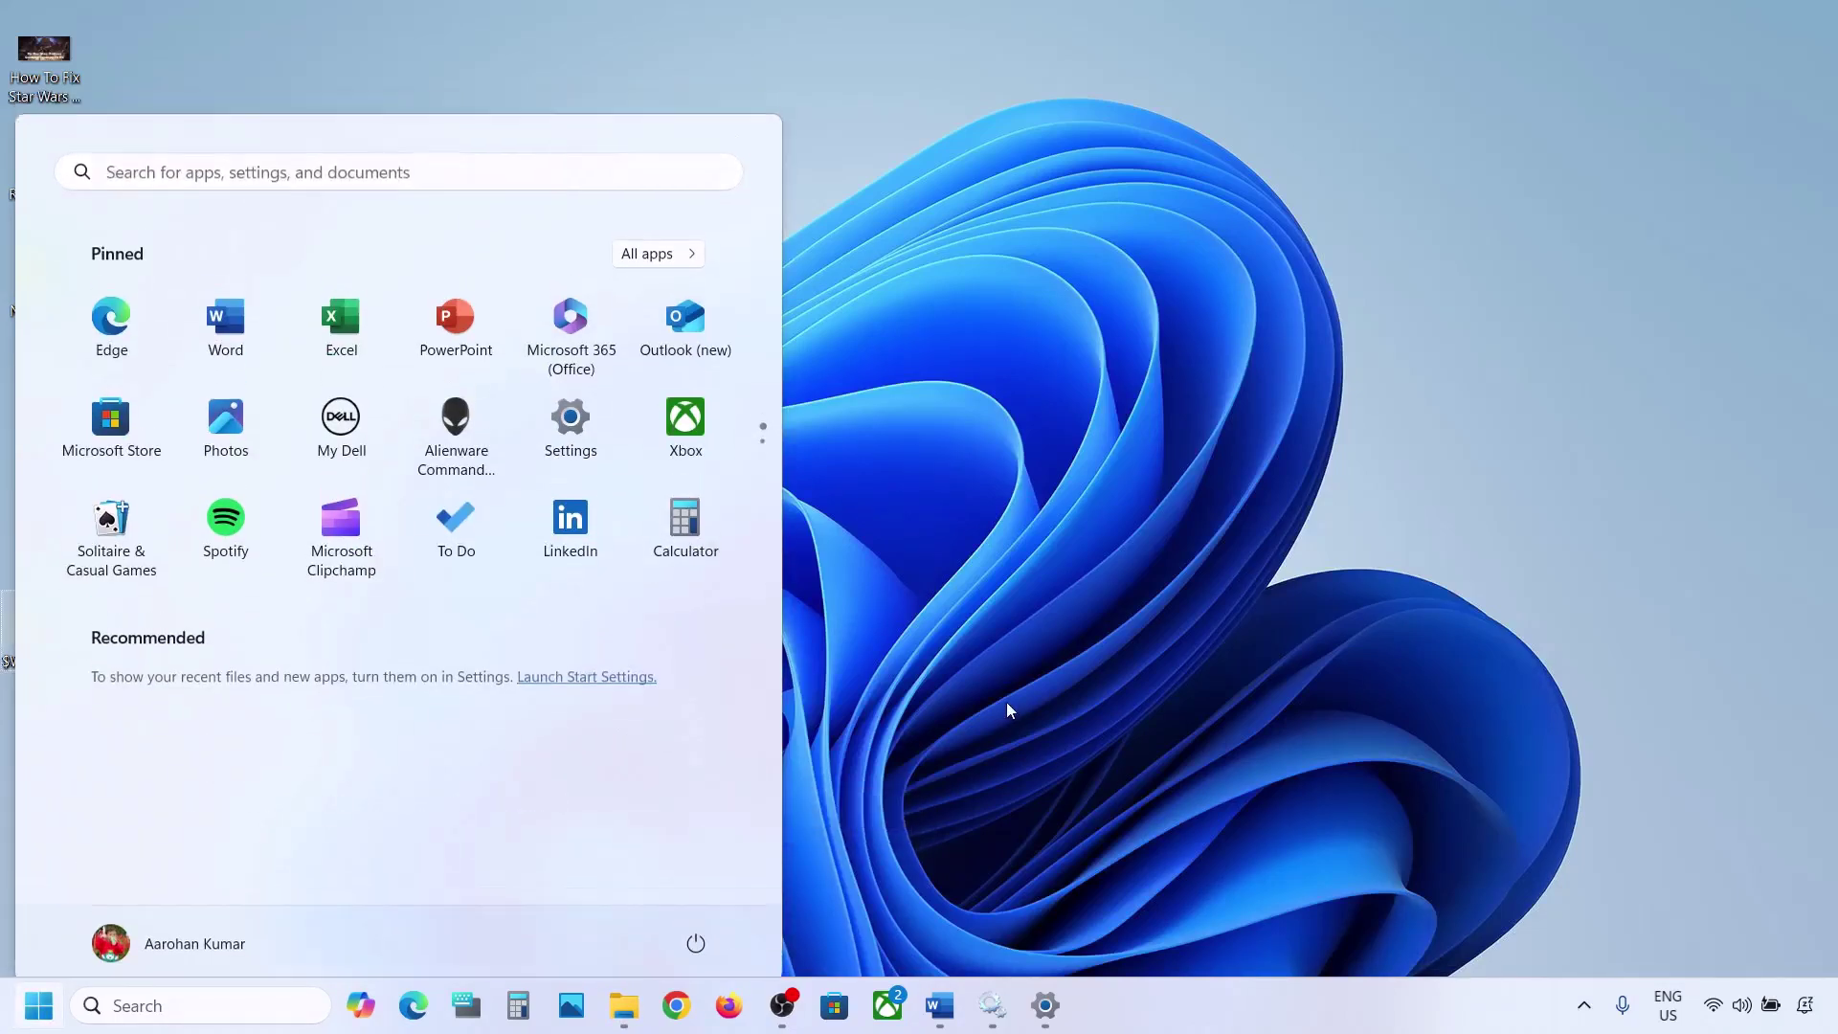
left_click(1007, 703)
Step: Cut $WinREAgent from the desktop, paste it into C:, and scroll Word to Step 3
right_click(42, 621)
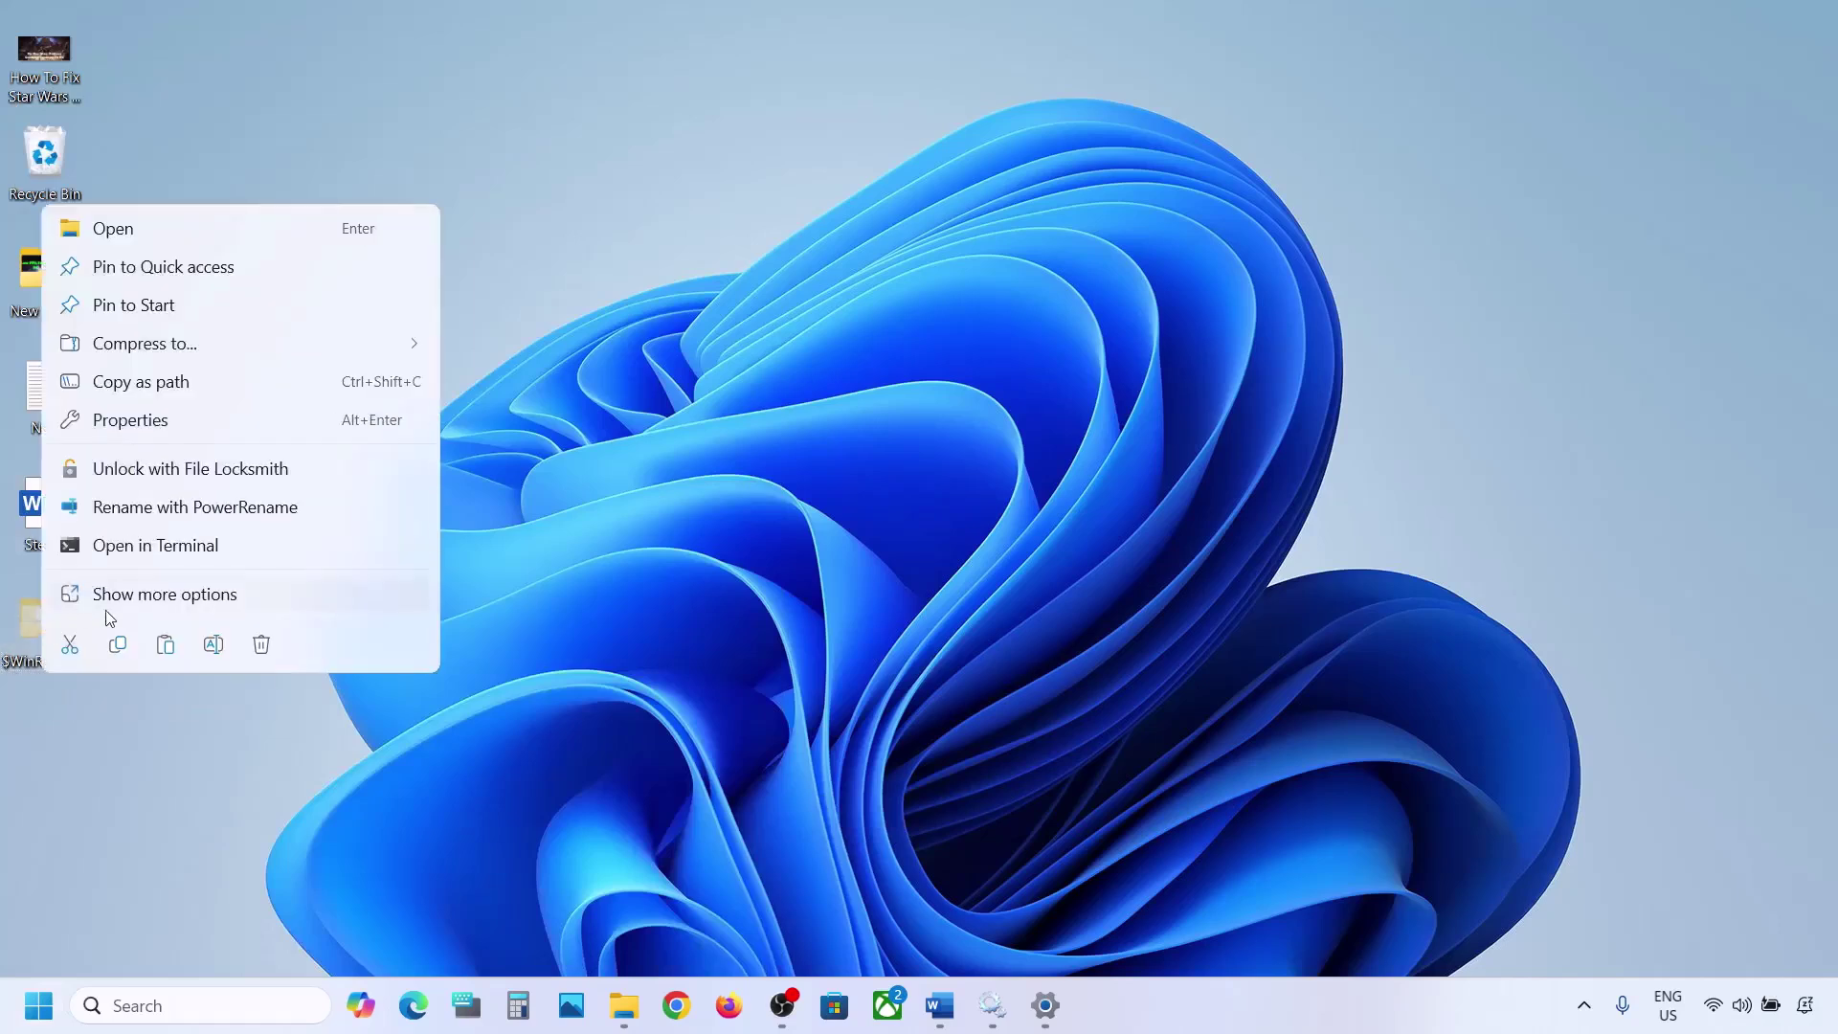
left_click(72, 643)
left_click(623, 1005)
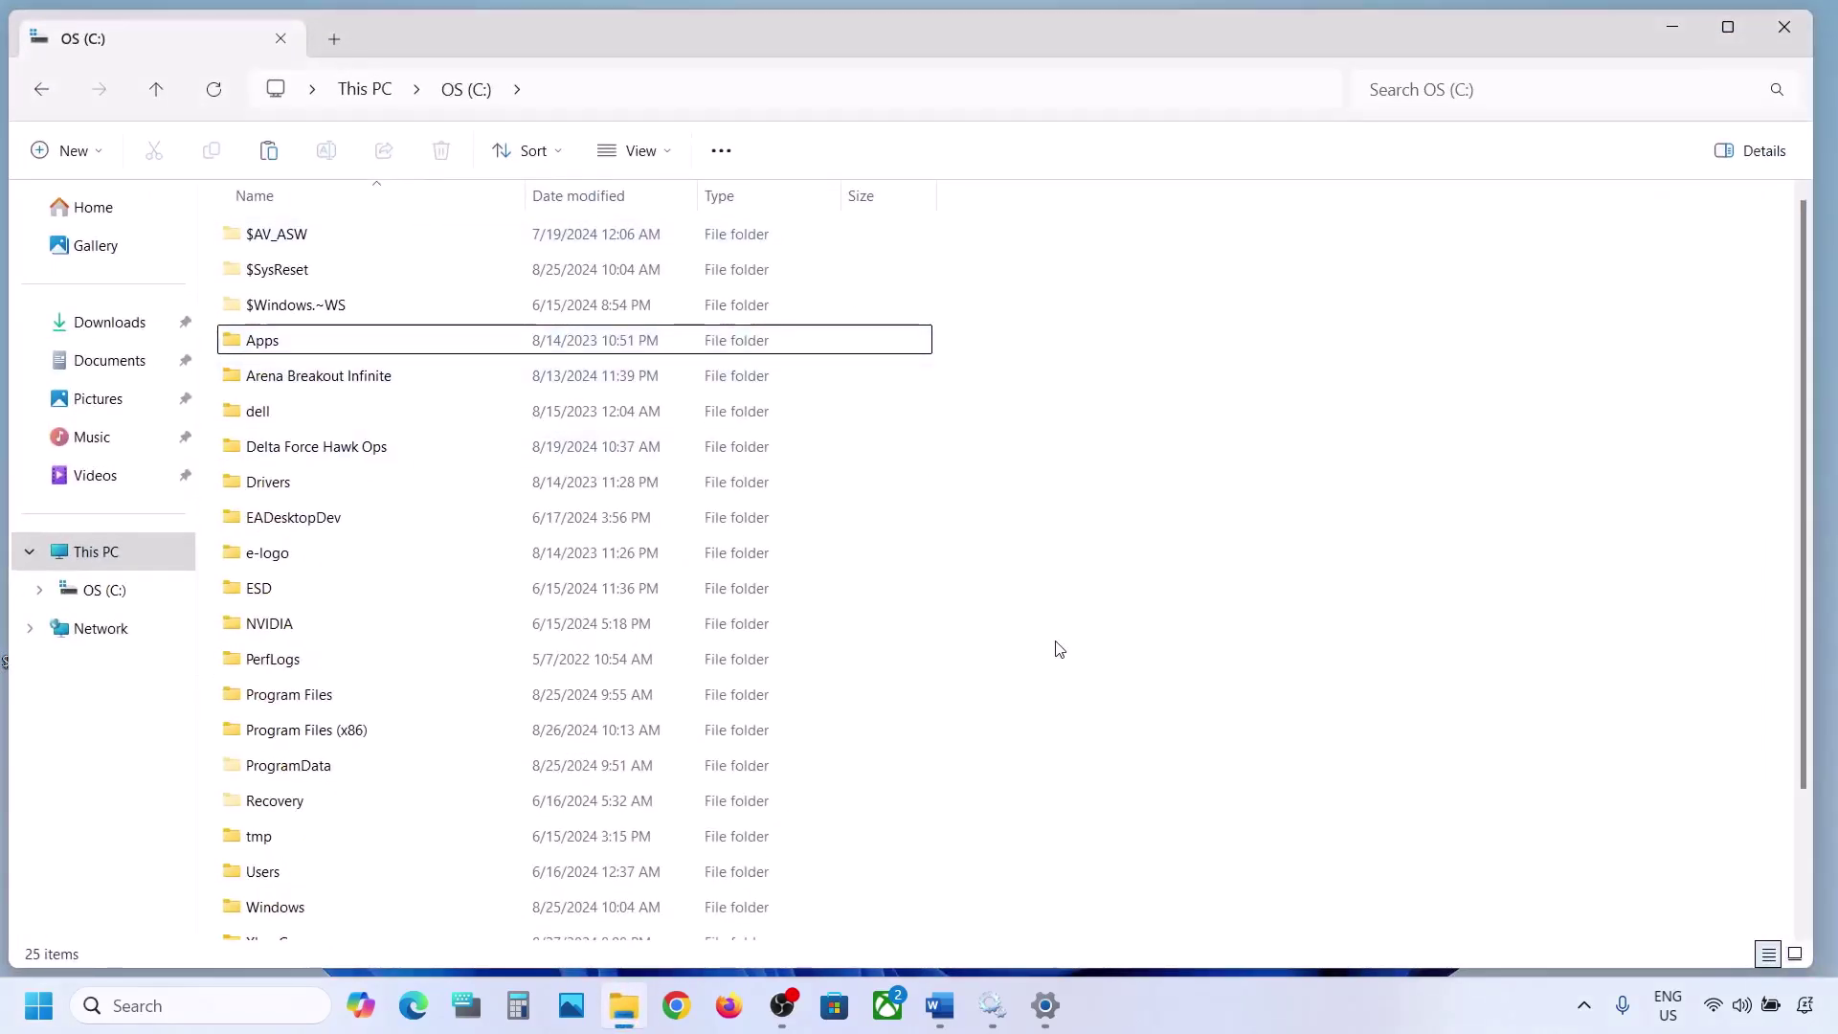
key("ctrl+v")
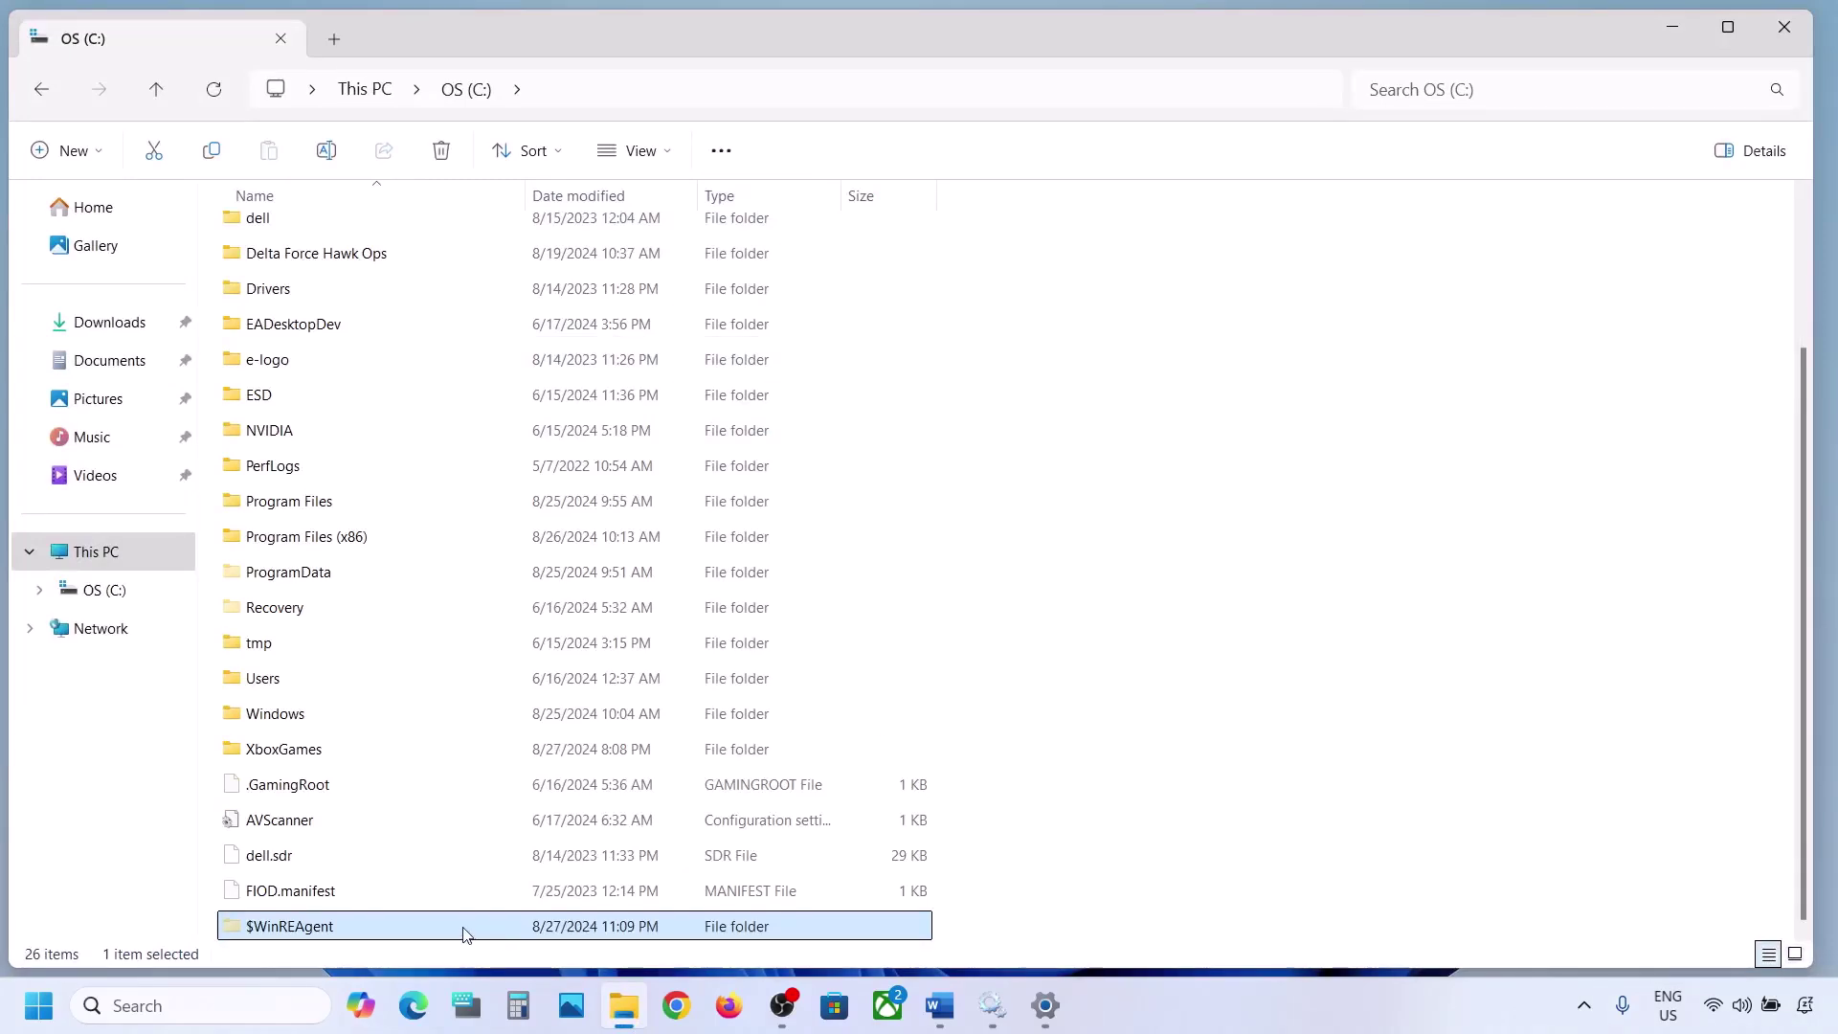
left_click(1651, 38)
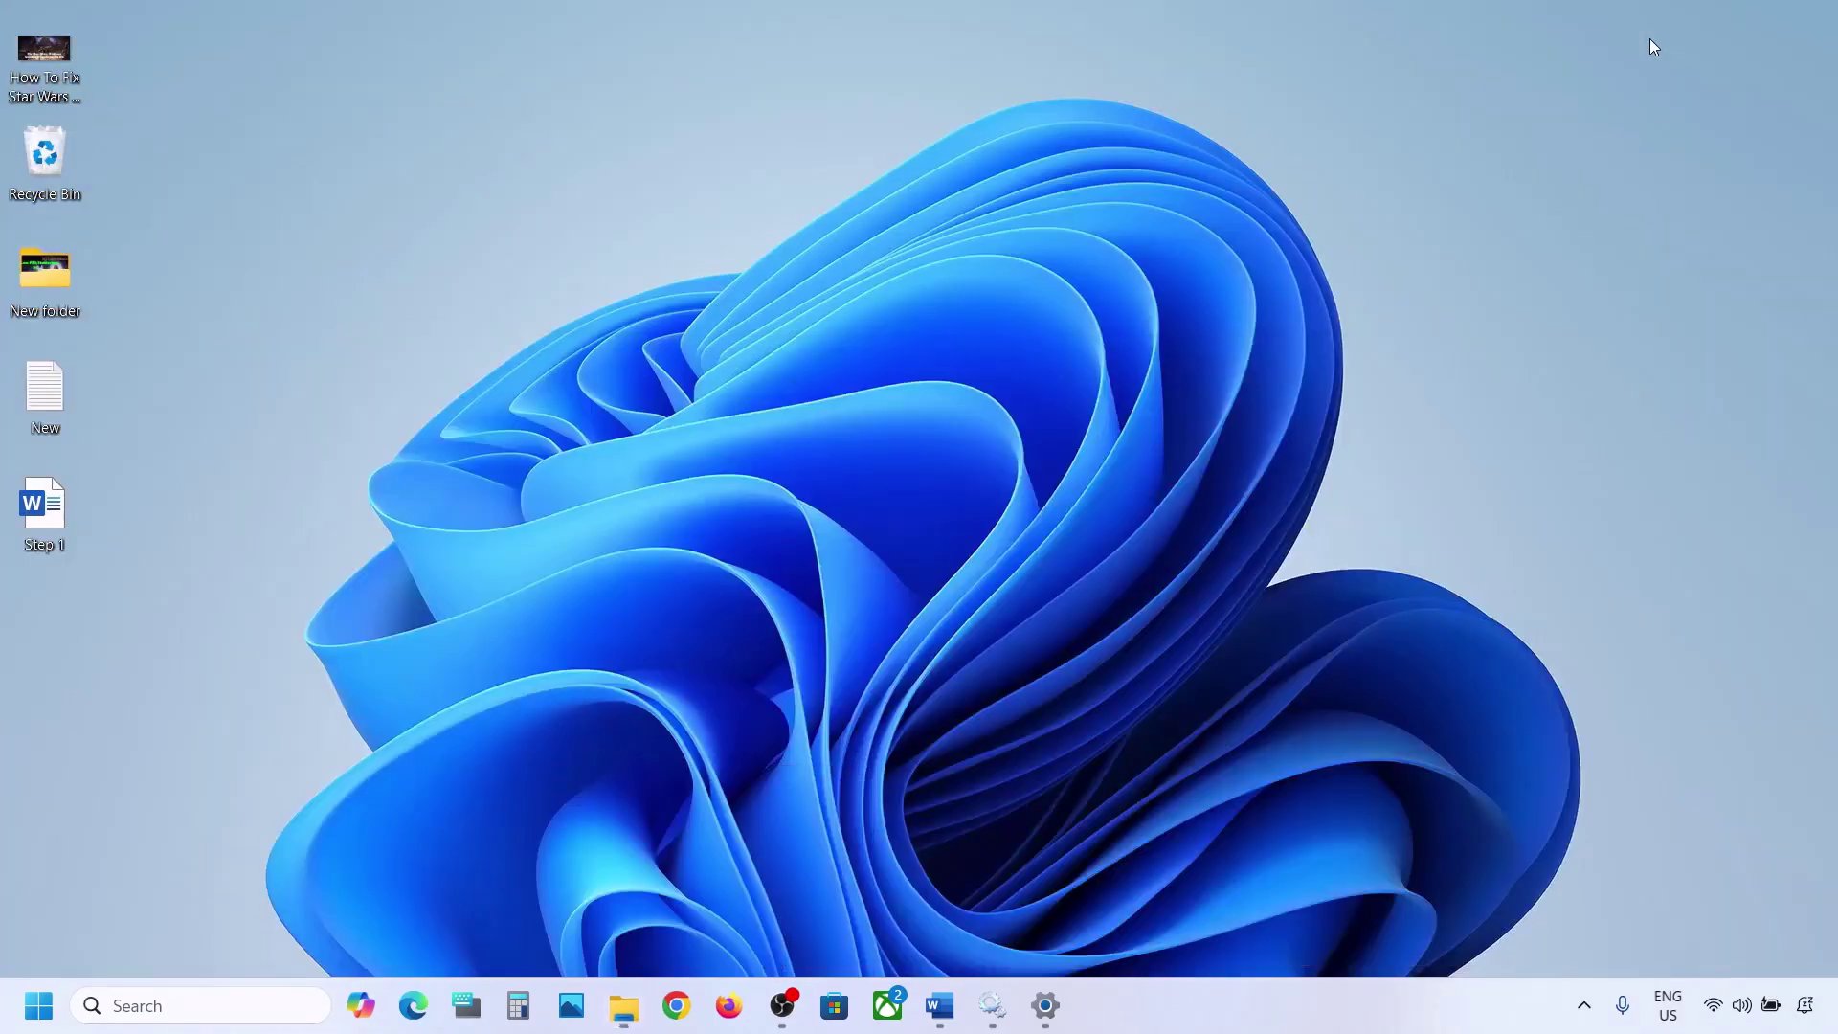
left_click(940, 1005)
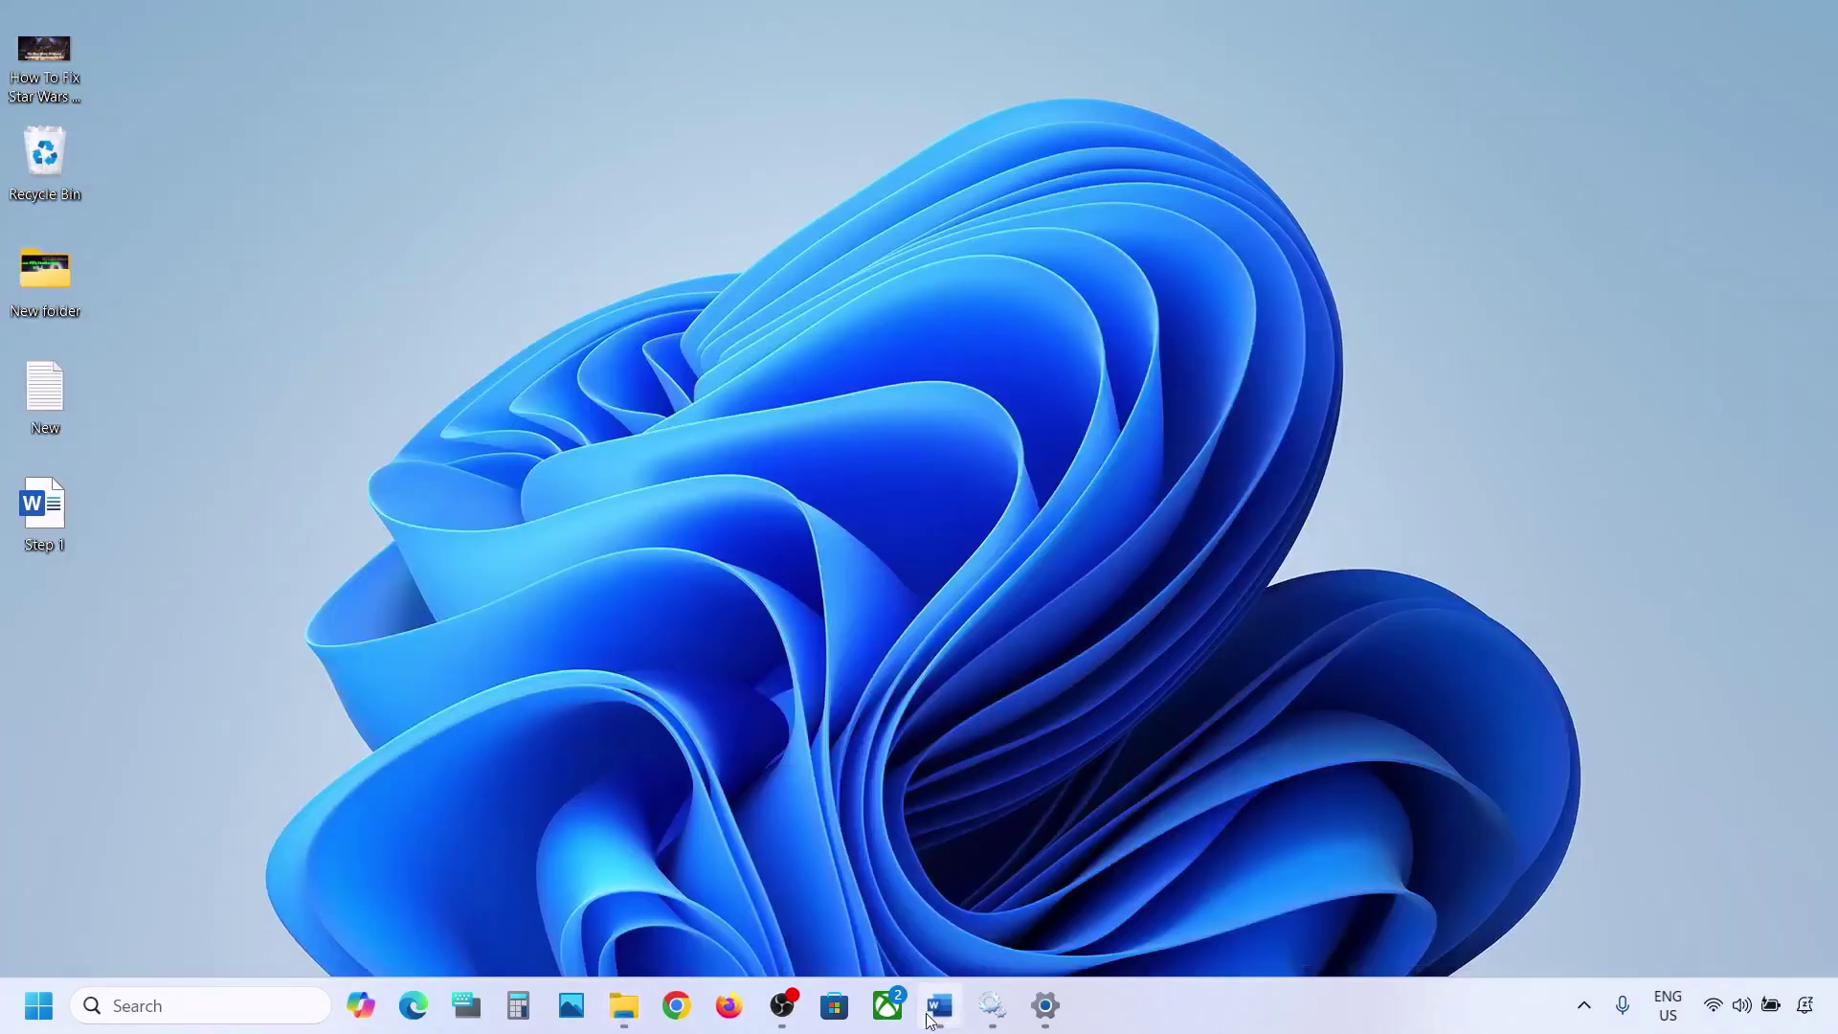
scroll(583, 562, "down", 3)
Step: Run the Windows Update troubleshooter under System > Troubleshoot > Other troubleshooters, then return to Word
left_click_drag(293, 548, 1099, 550)
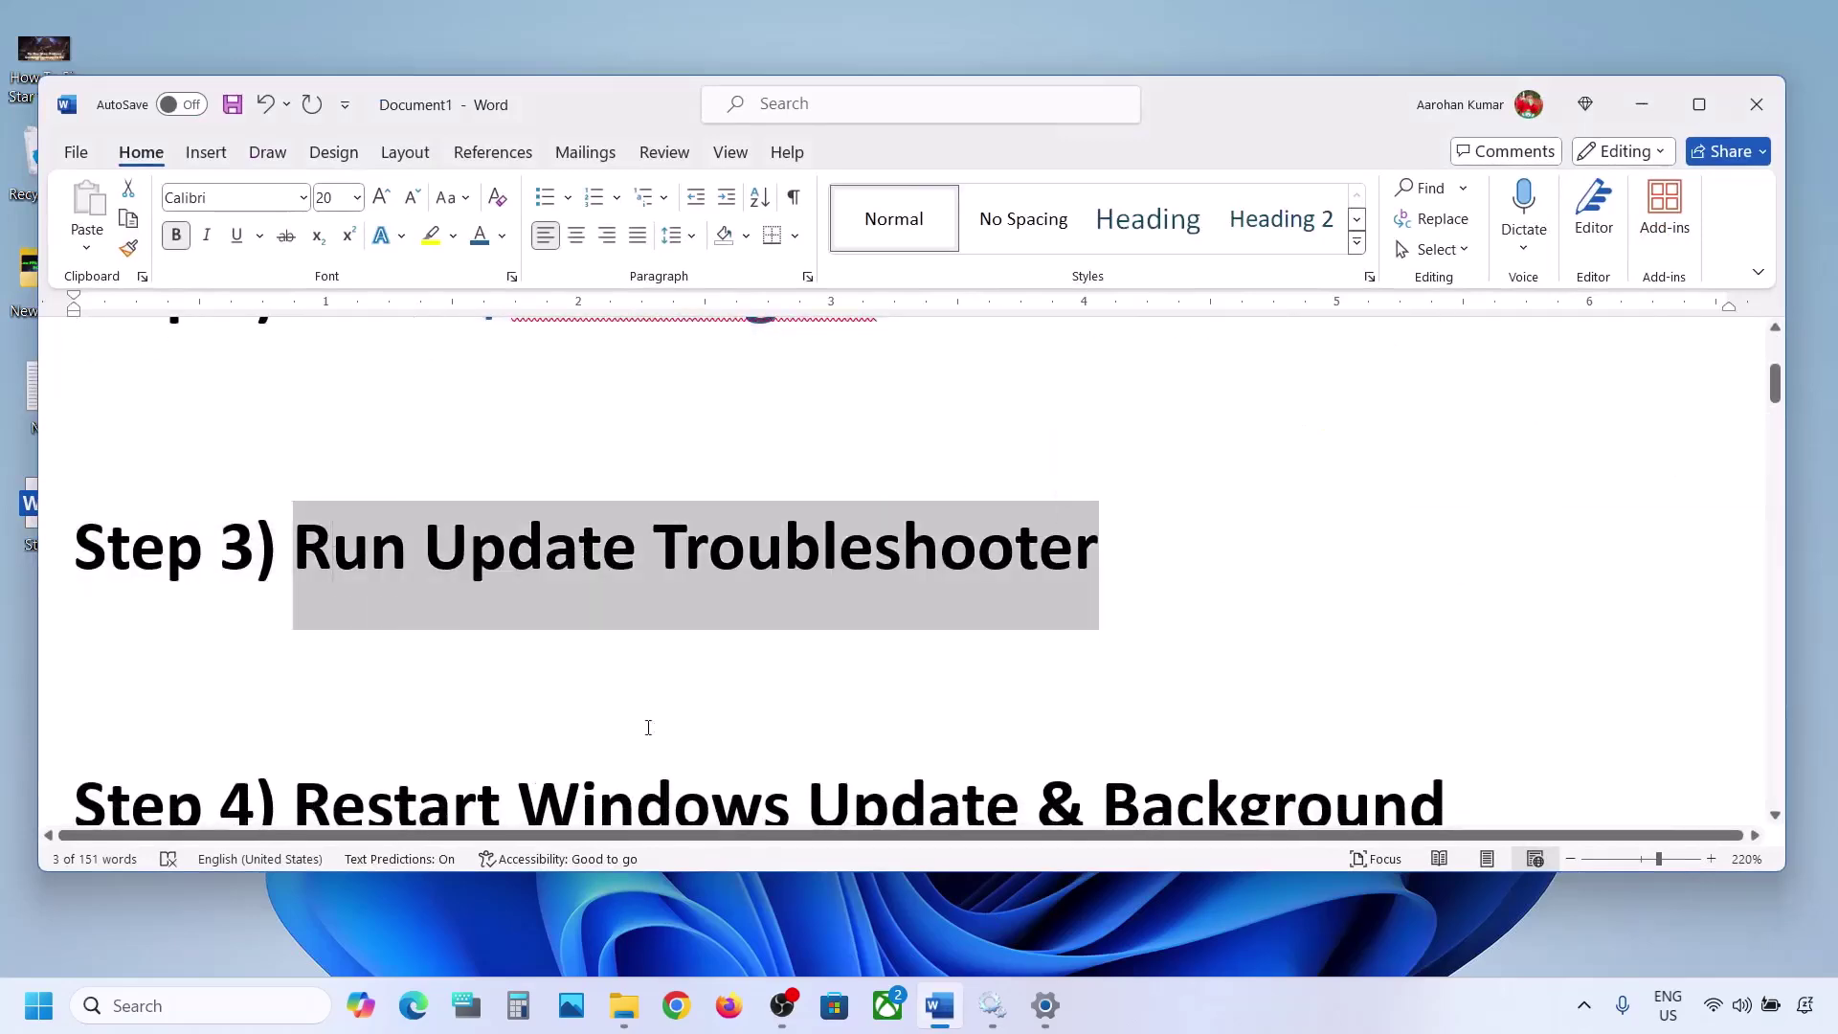
left_click(38, 1006)
left_click(591, 421)
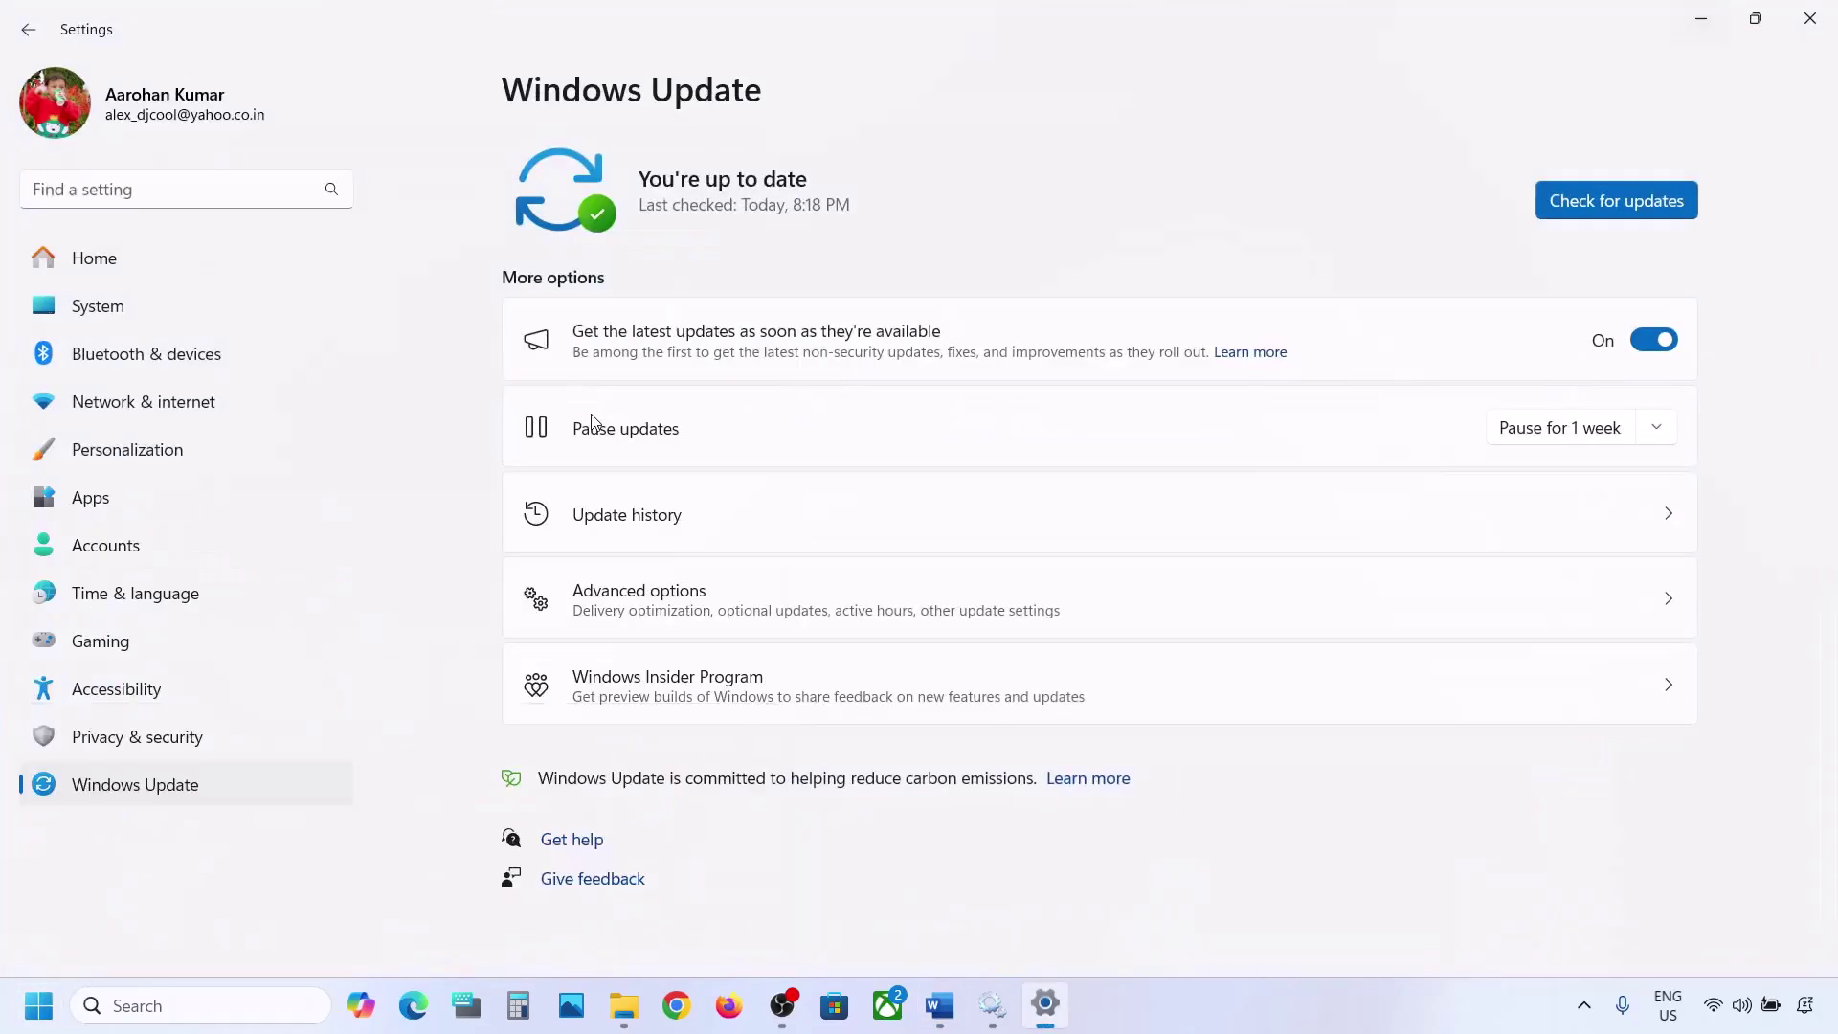
left_click(169, 307)
scroll(693, 464, "down", 5)
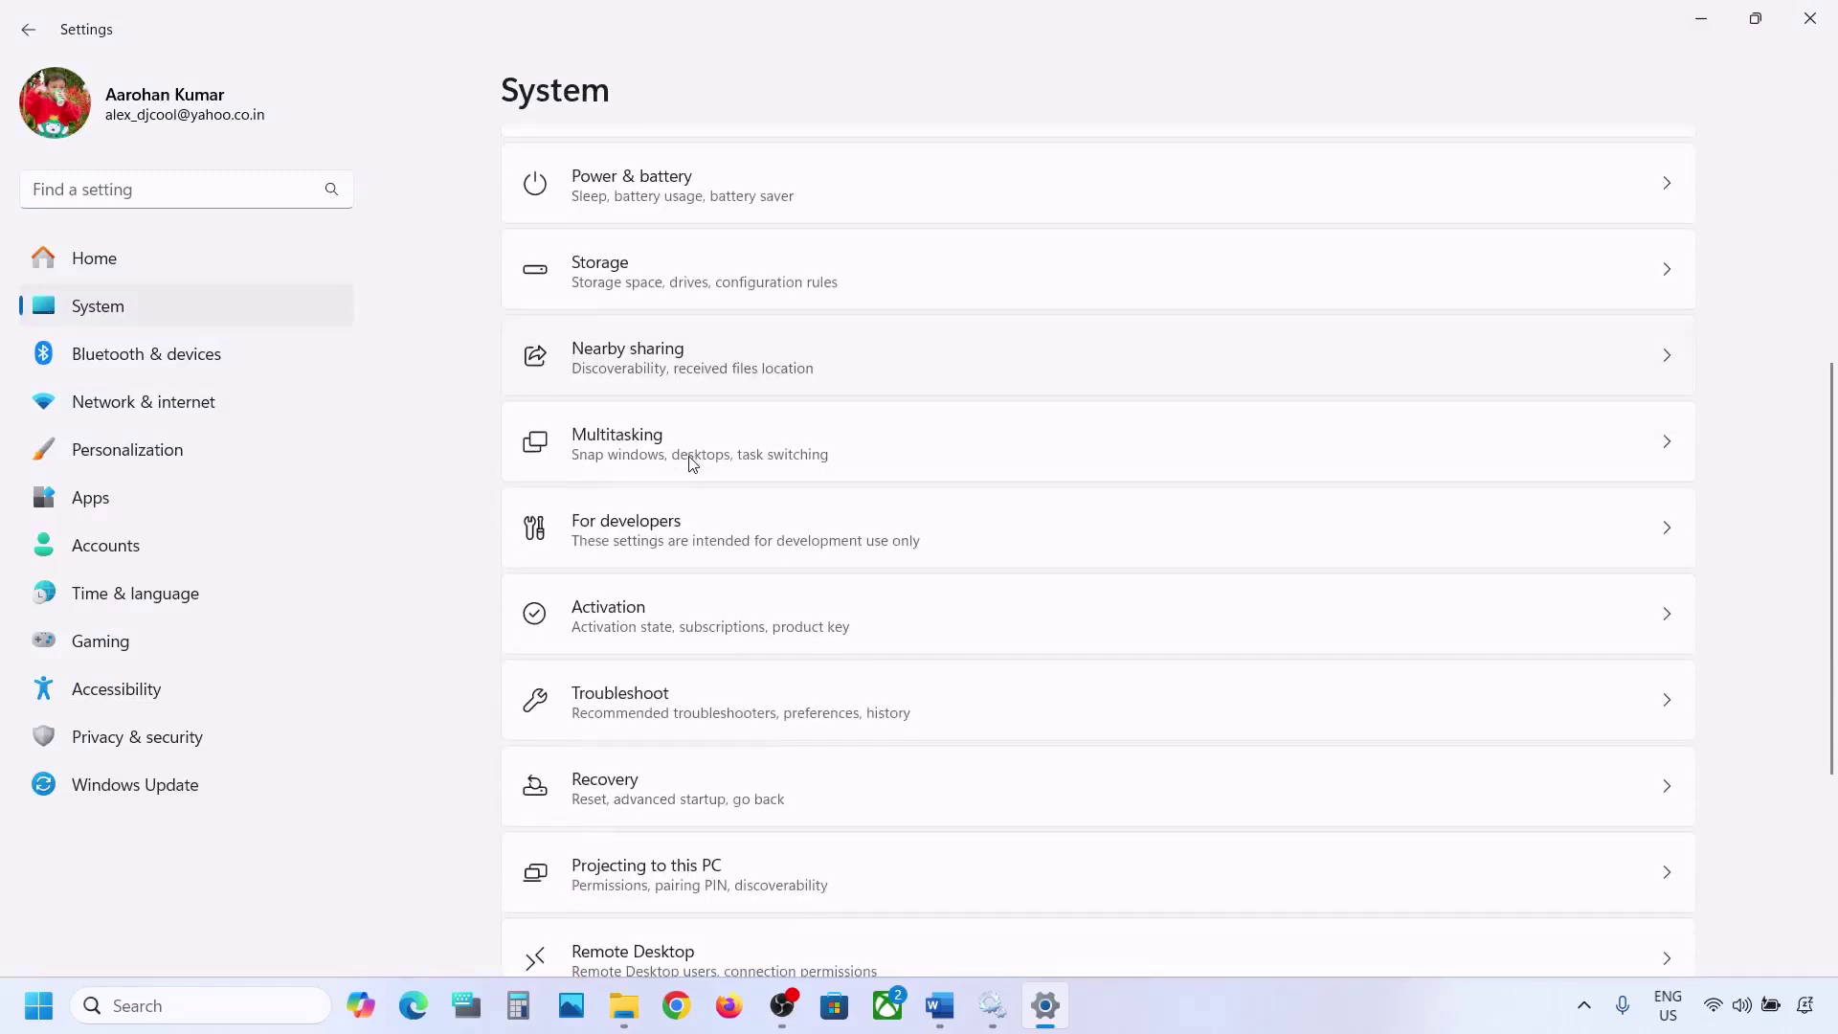
left_click(641, 696)
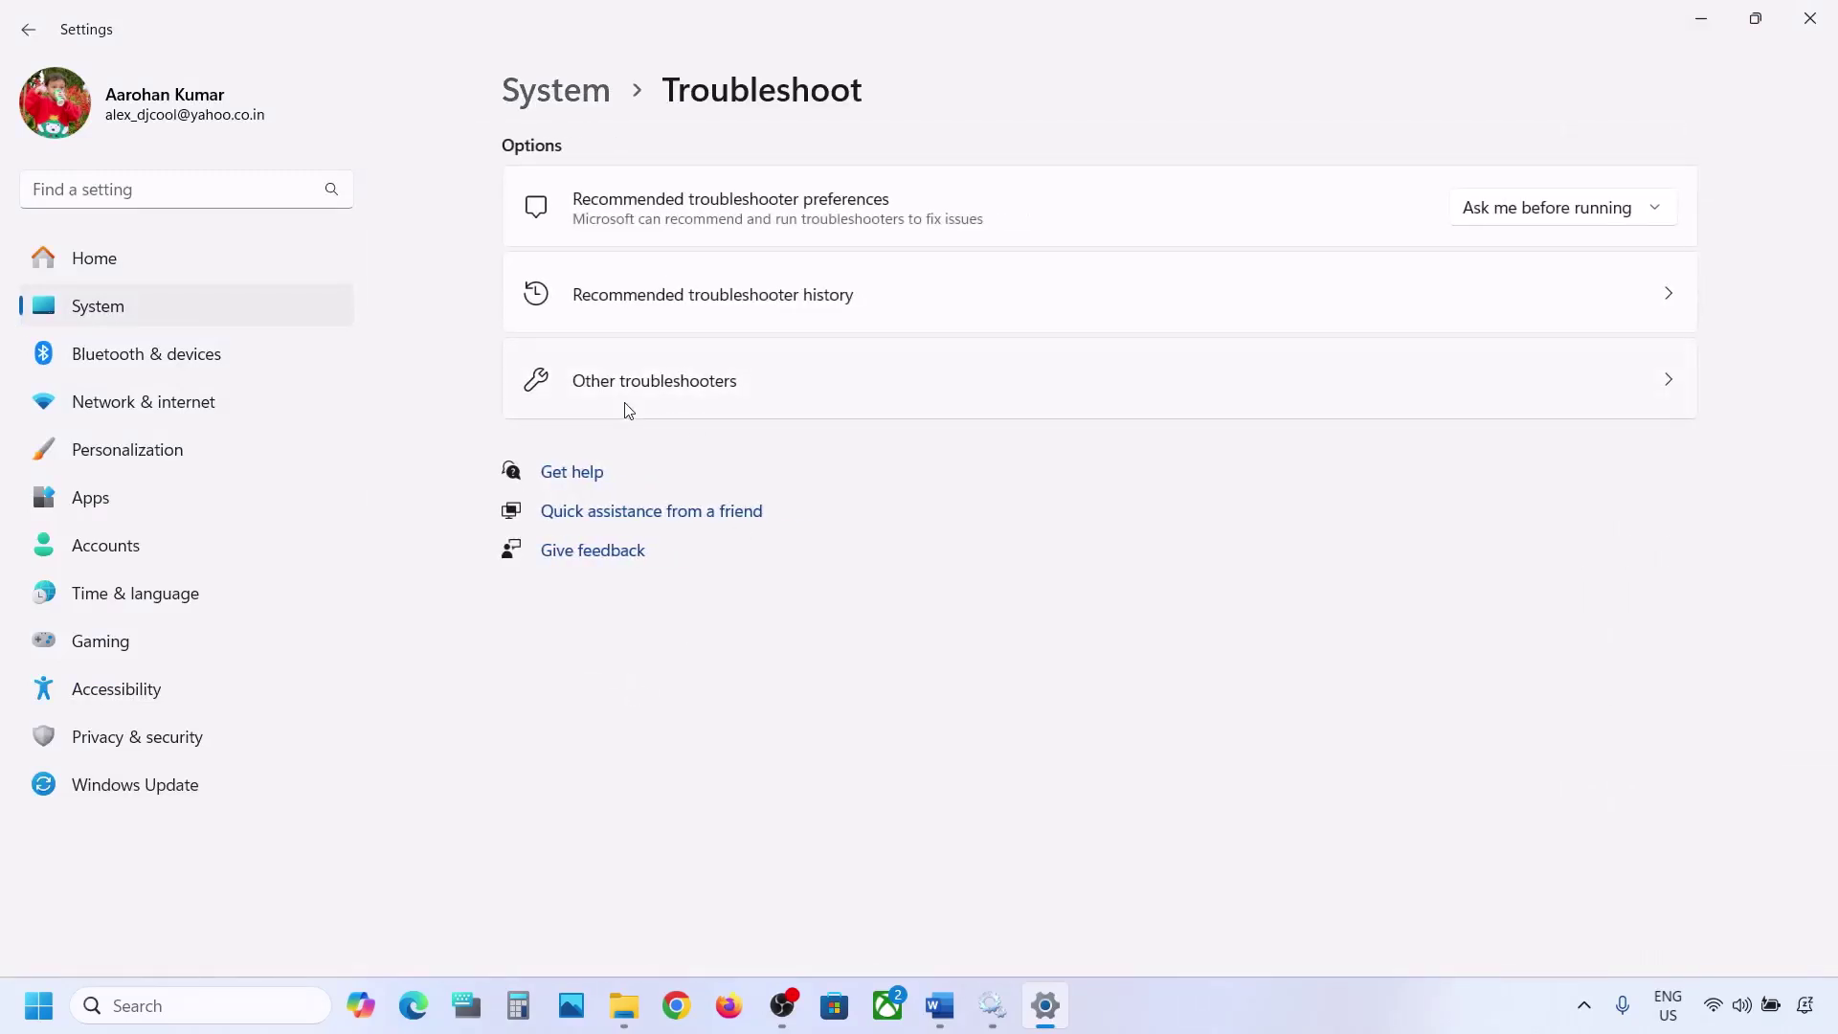
left_click(656, 405)
scroll(657, 405, "down", 1)
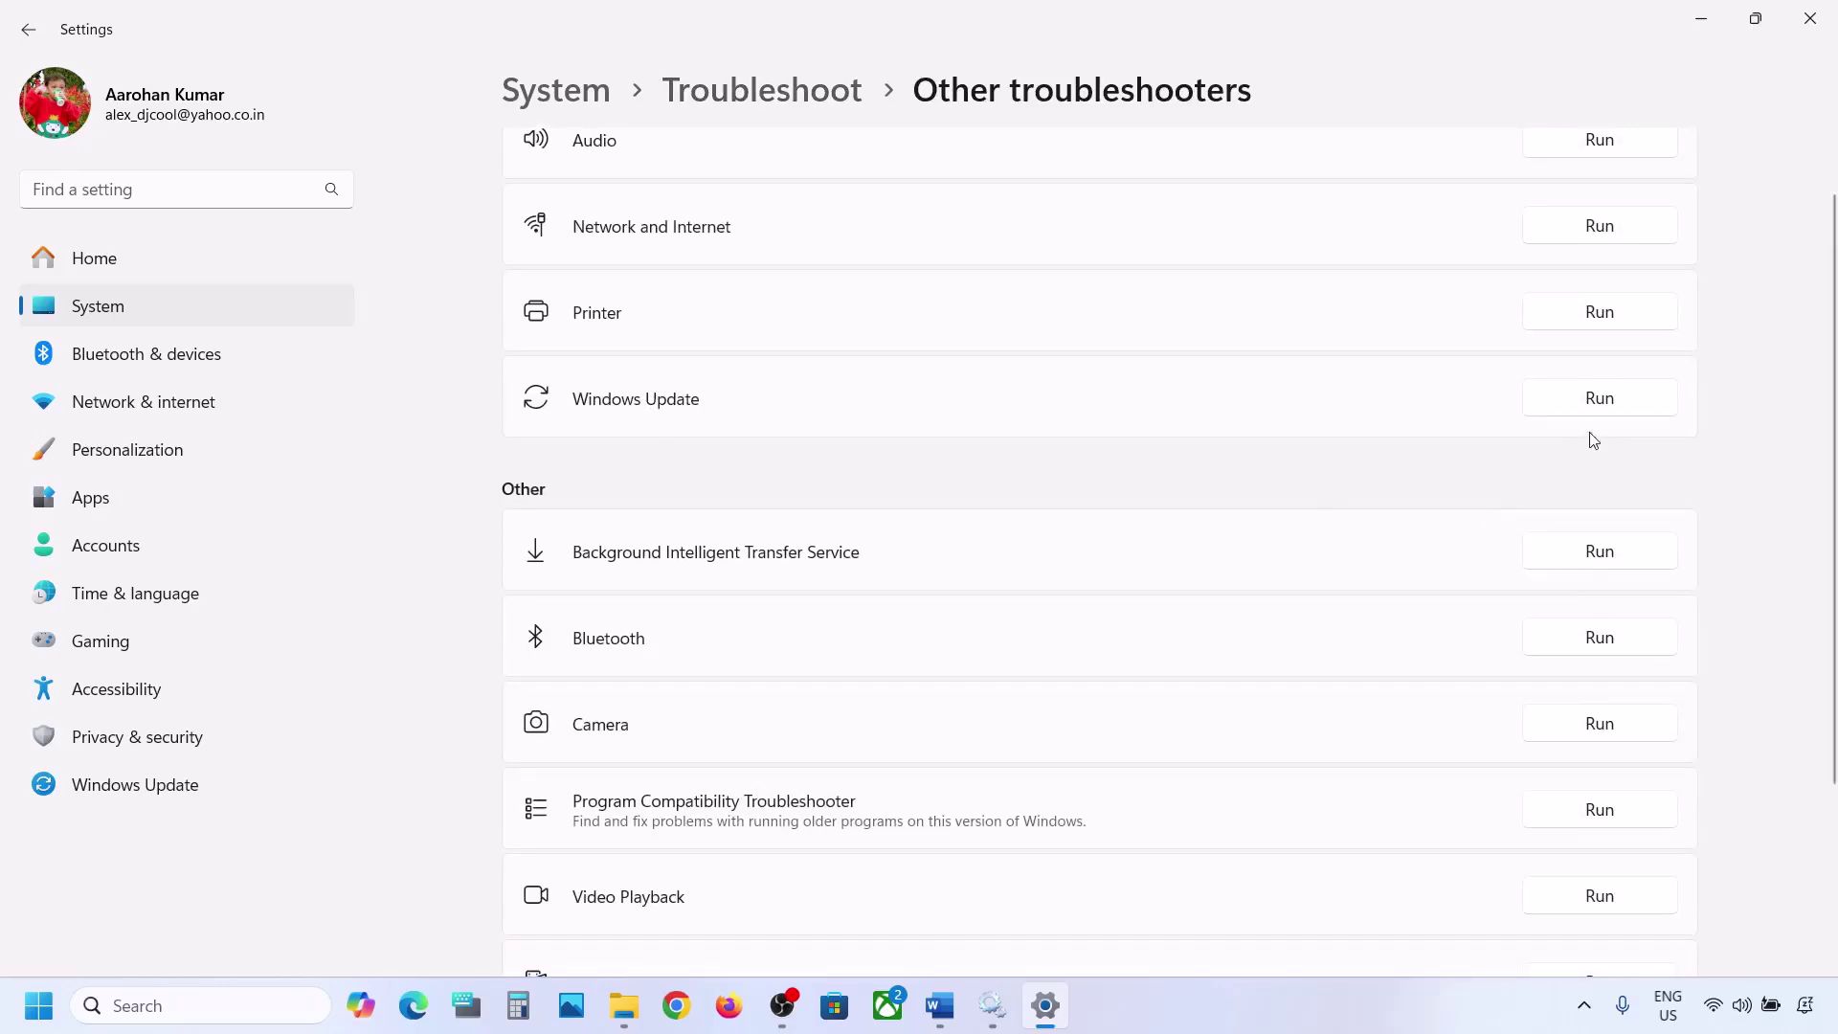
left_click(1601, 409)
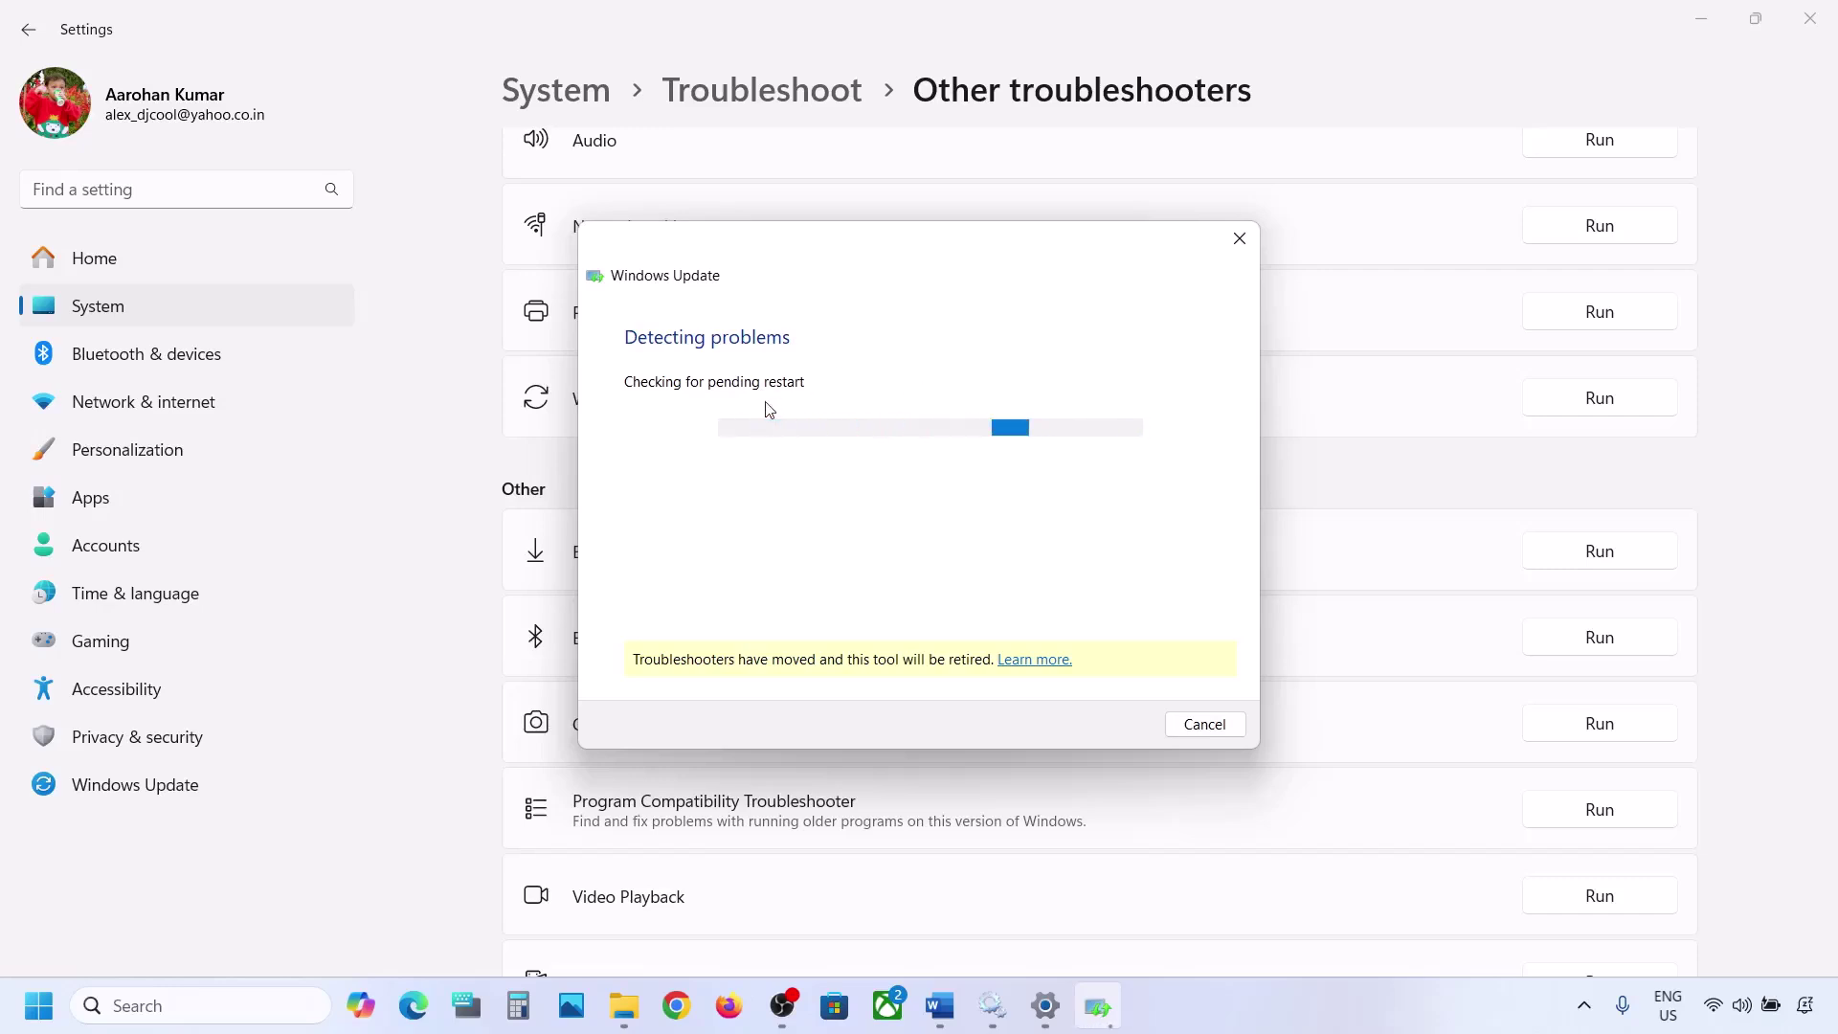
left_click(938, 1007)
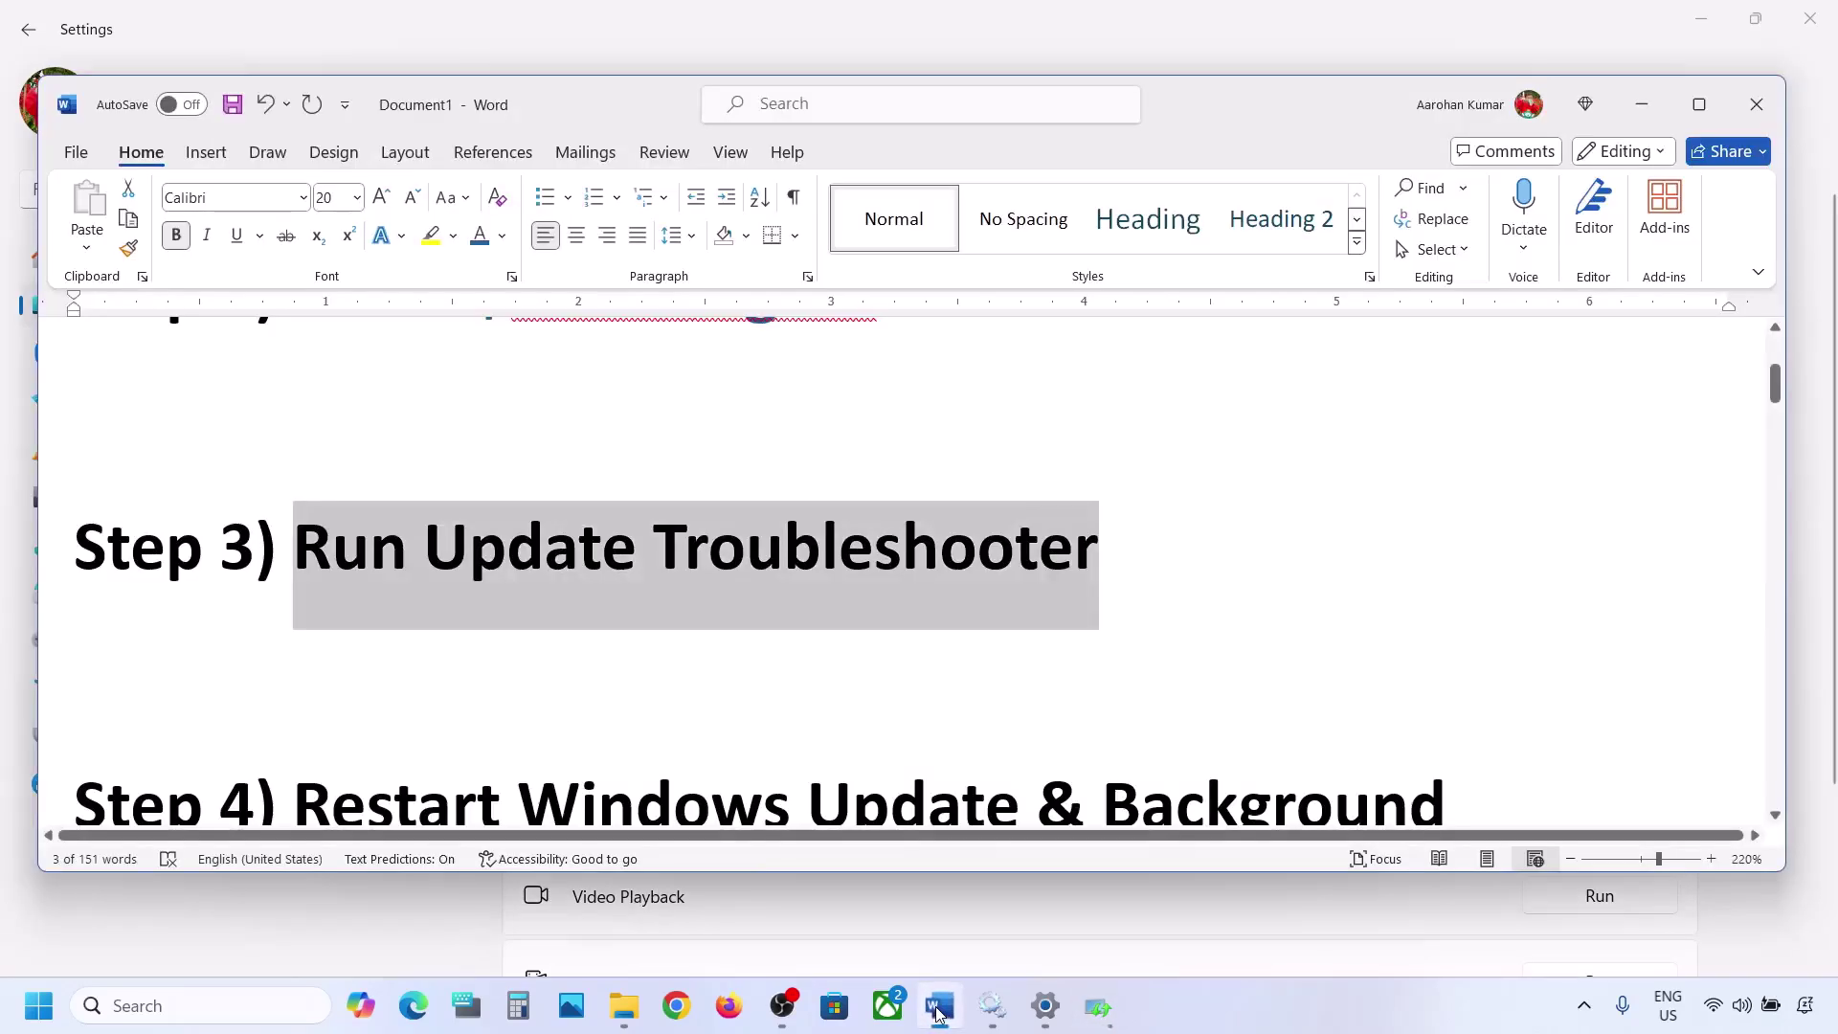
Step: Select the Step 4 heading in Word and launch Services from search
scroll(659, 623, "down", 3)
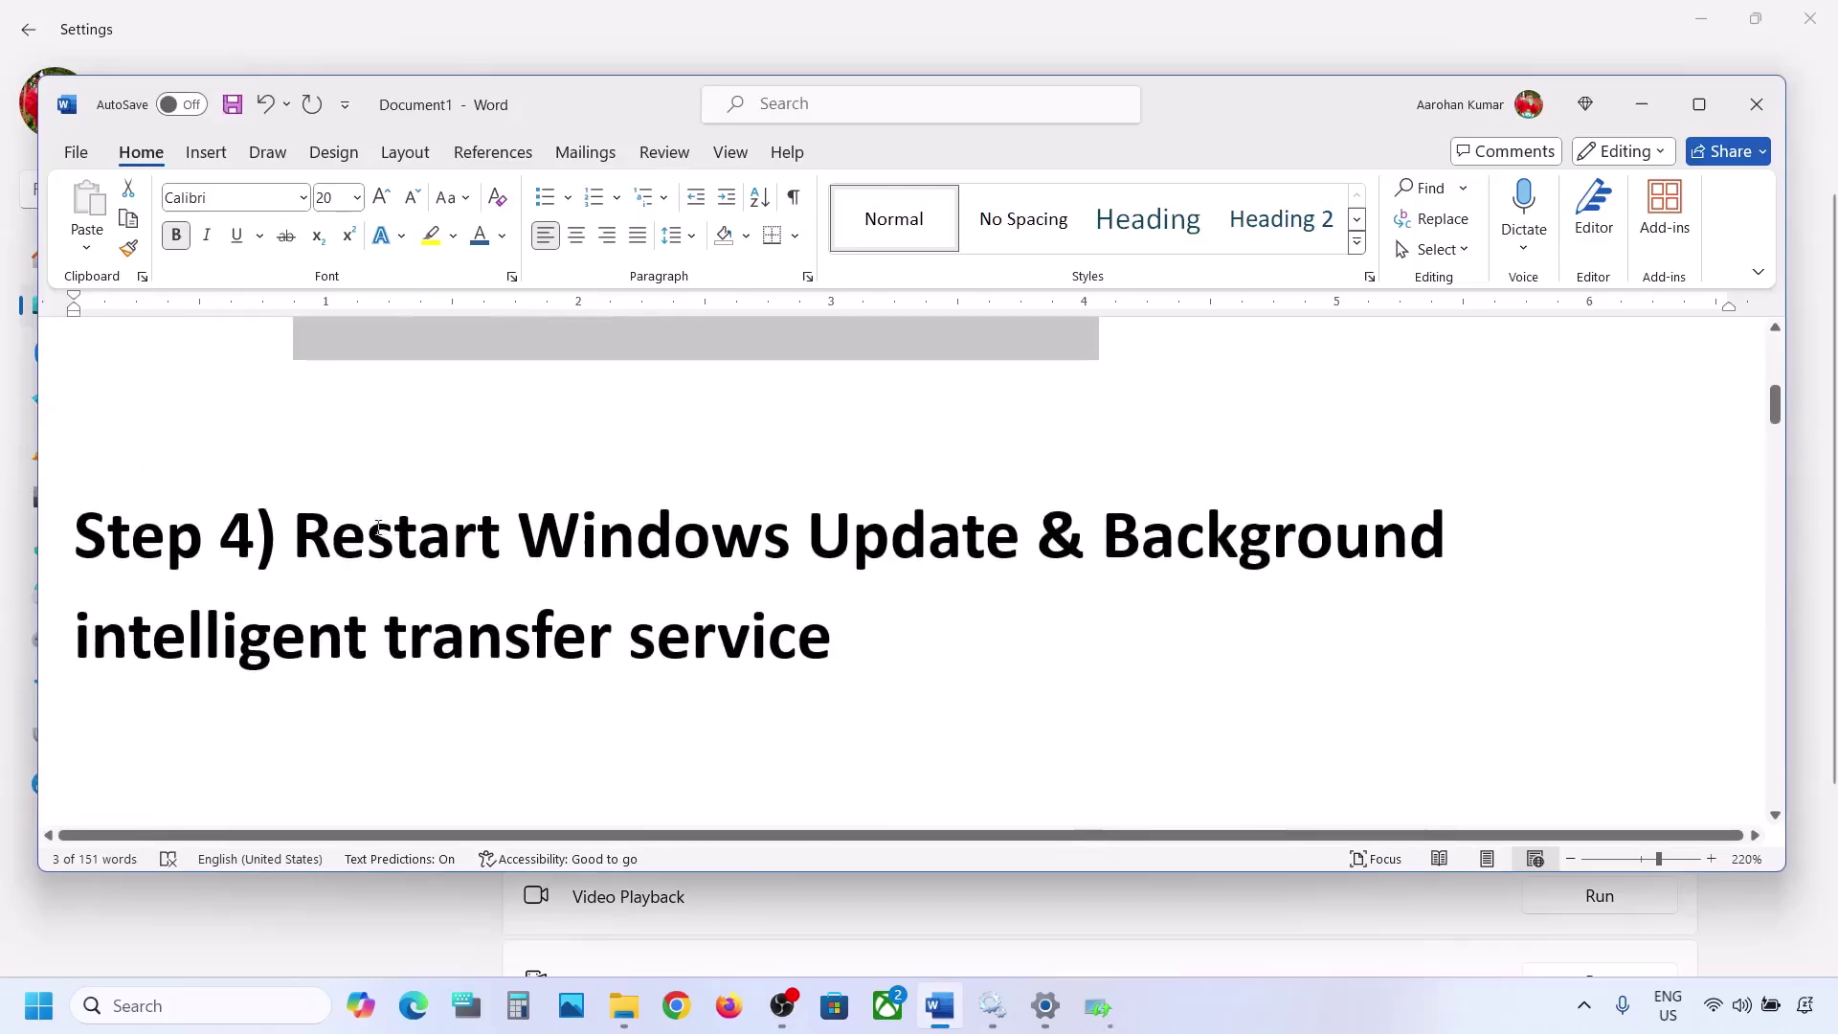
left_click_drag(302, 534, 788, 622)
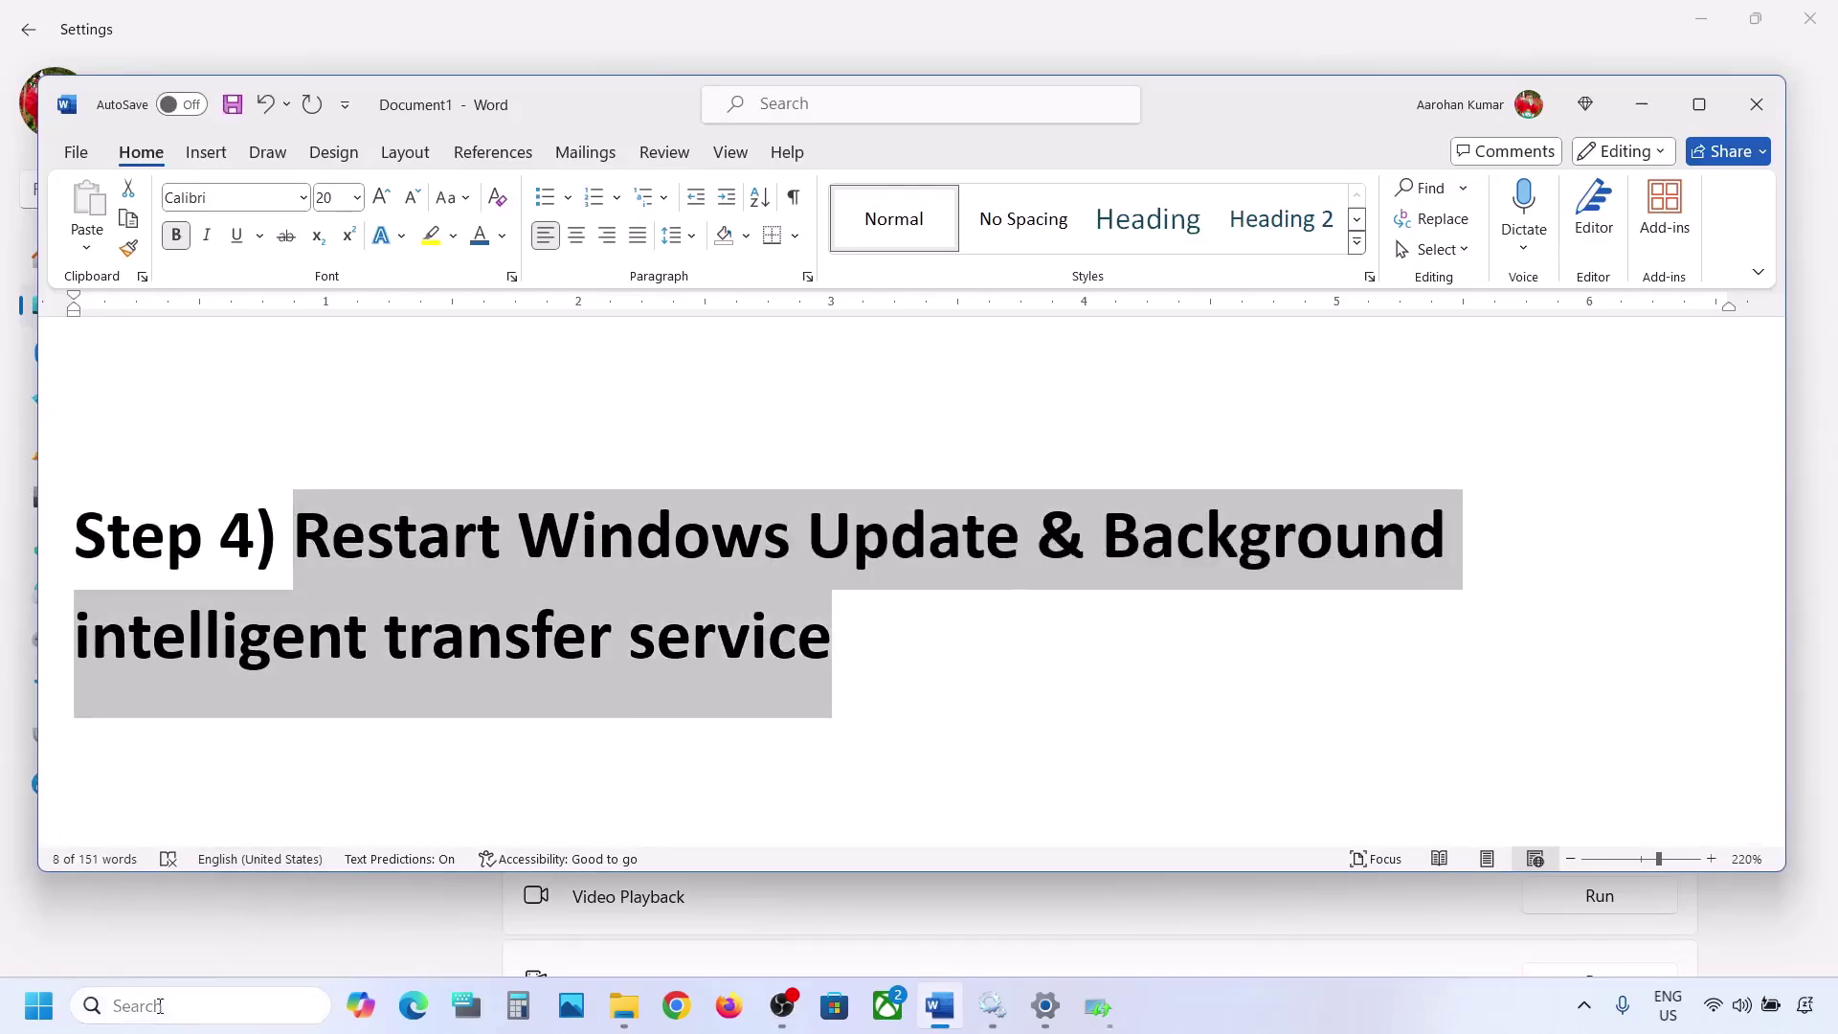
left_click(161, 1005)
type("services")
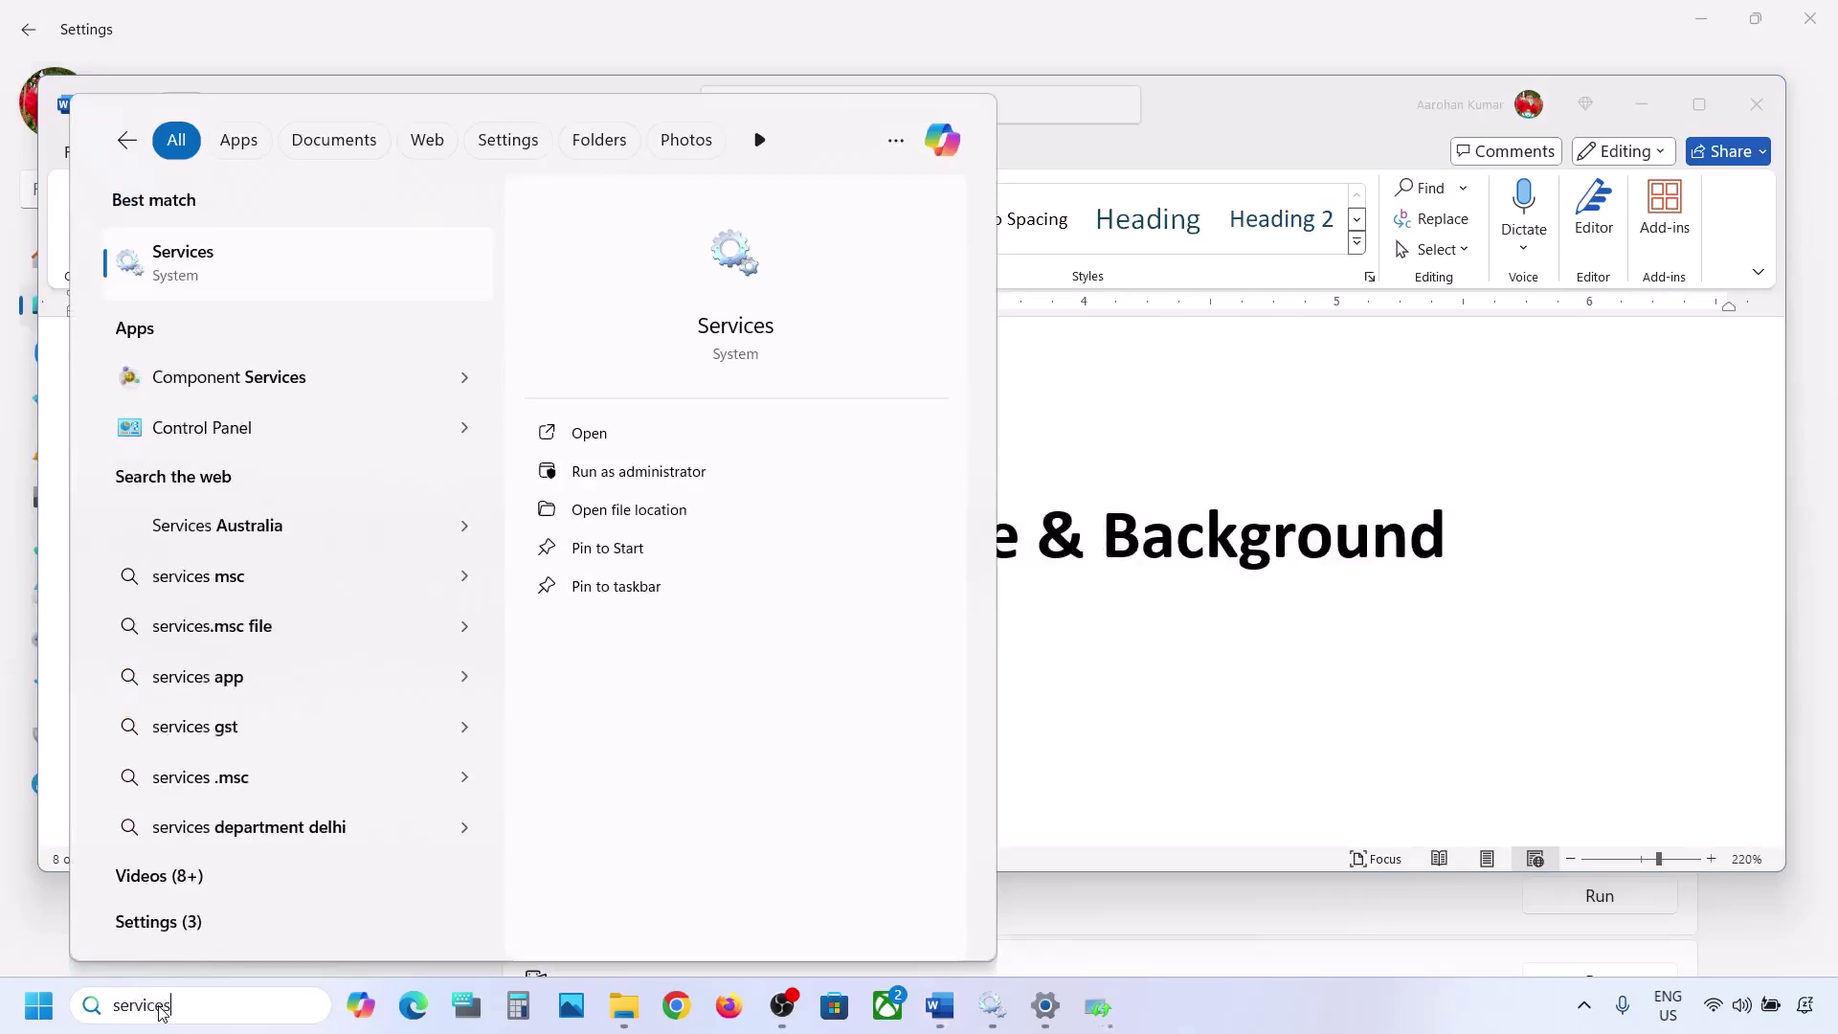
key("Return")
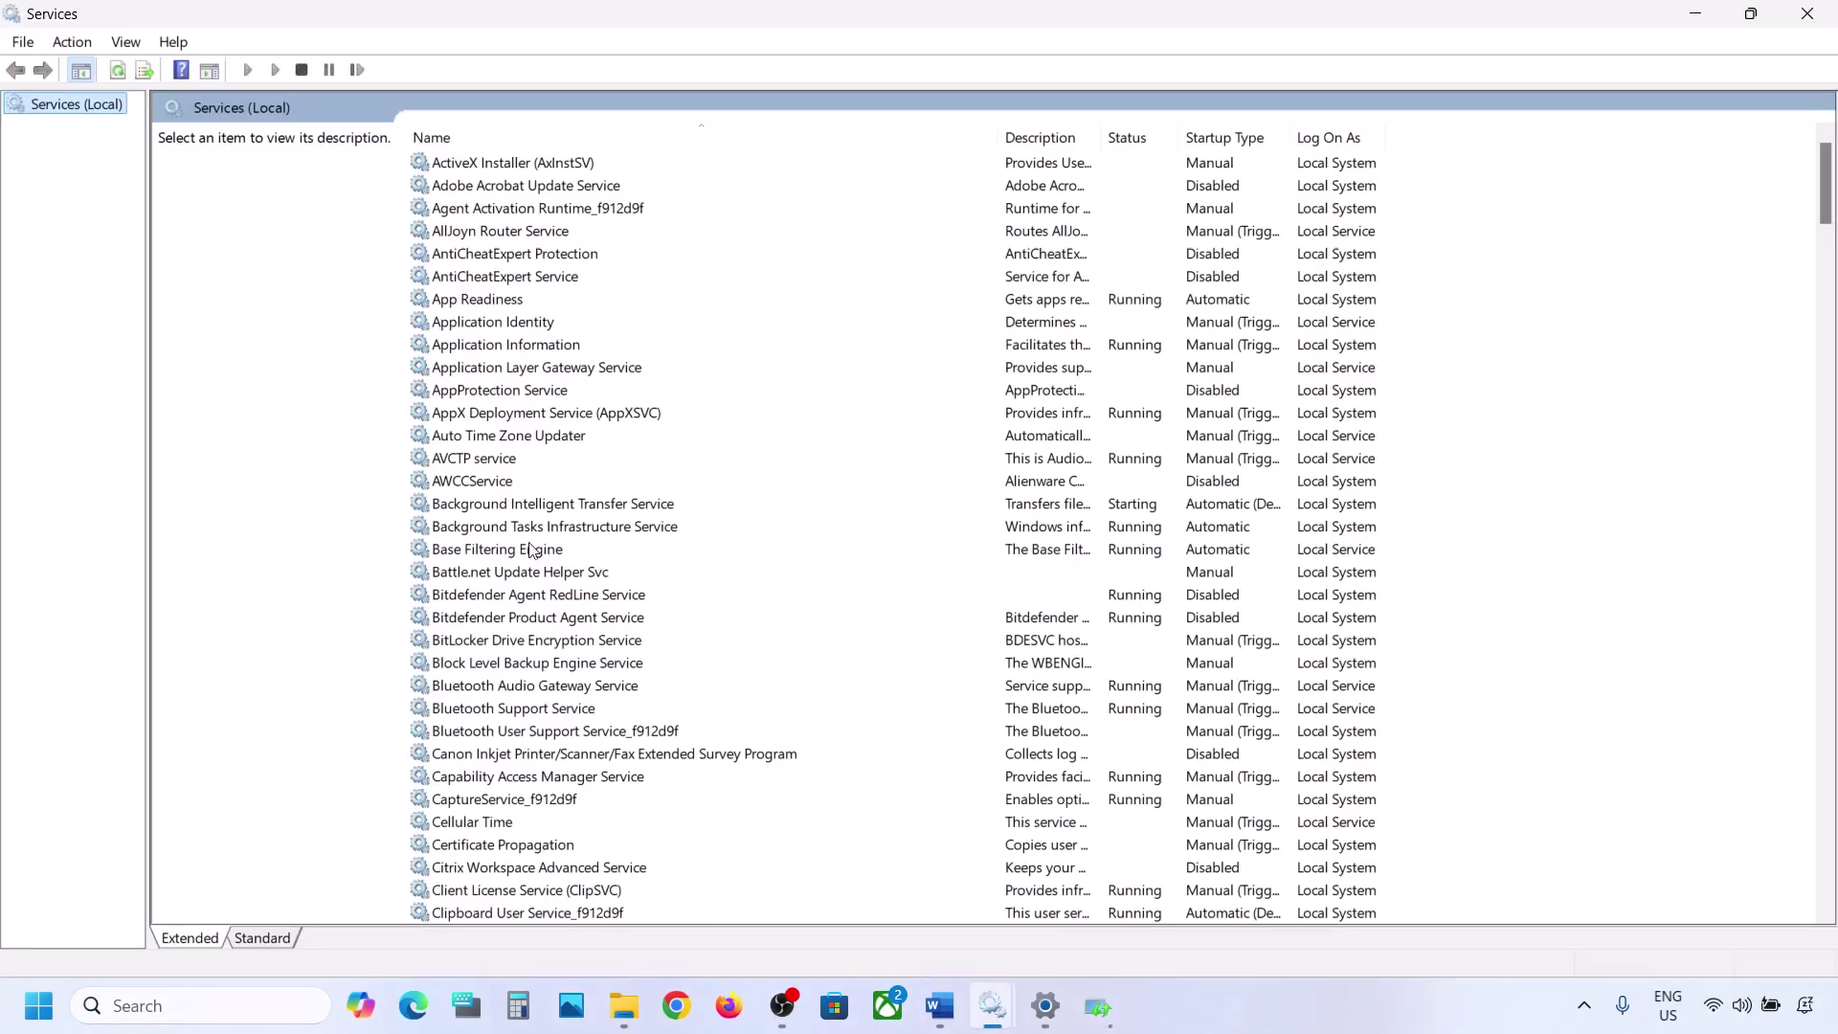
Step: Set the Windows Update service to Automatic startup and restart it
left_click(531, 551)
key("w")
scroll(601, 743, "down", 7)
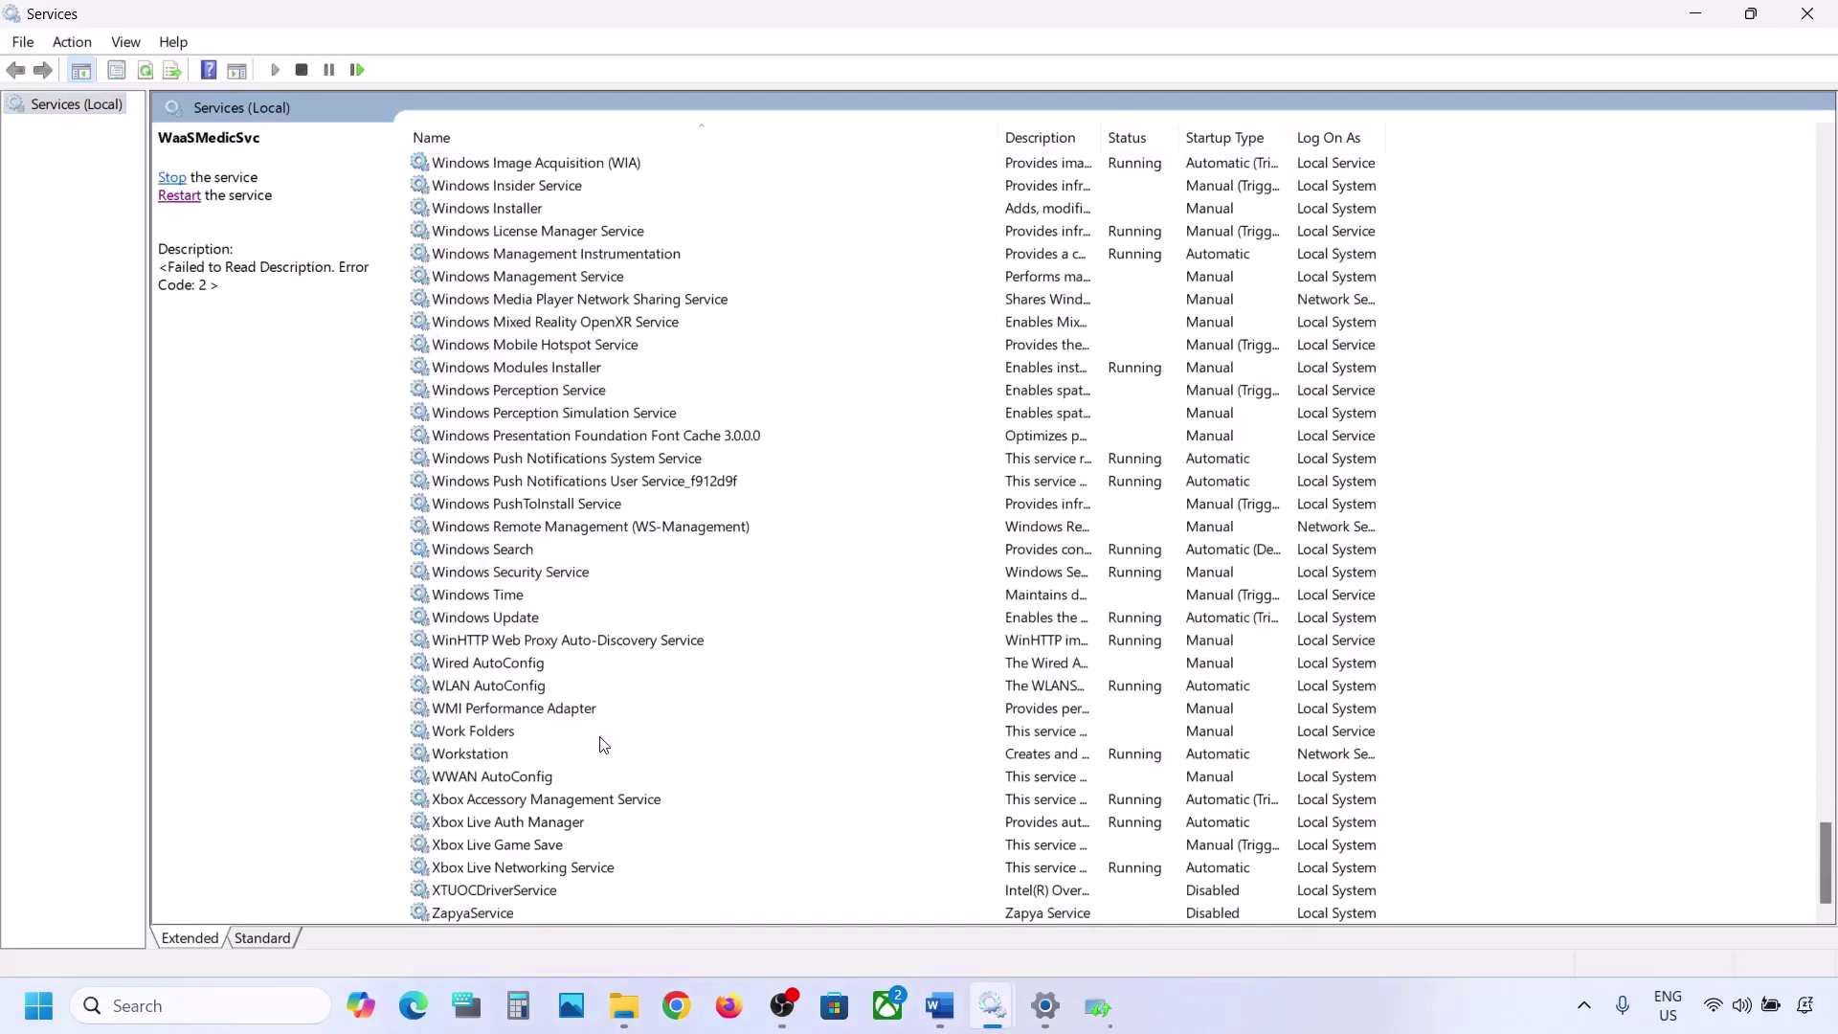
left_click(494, 621)
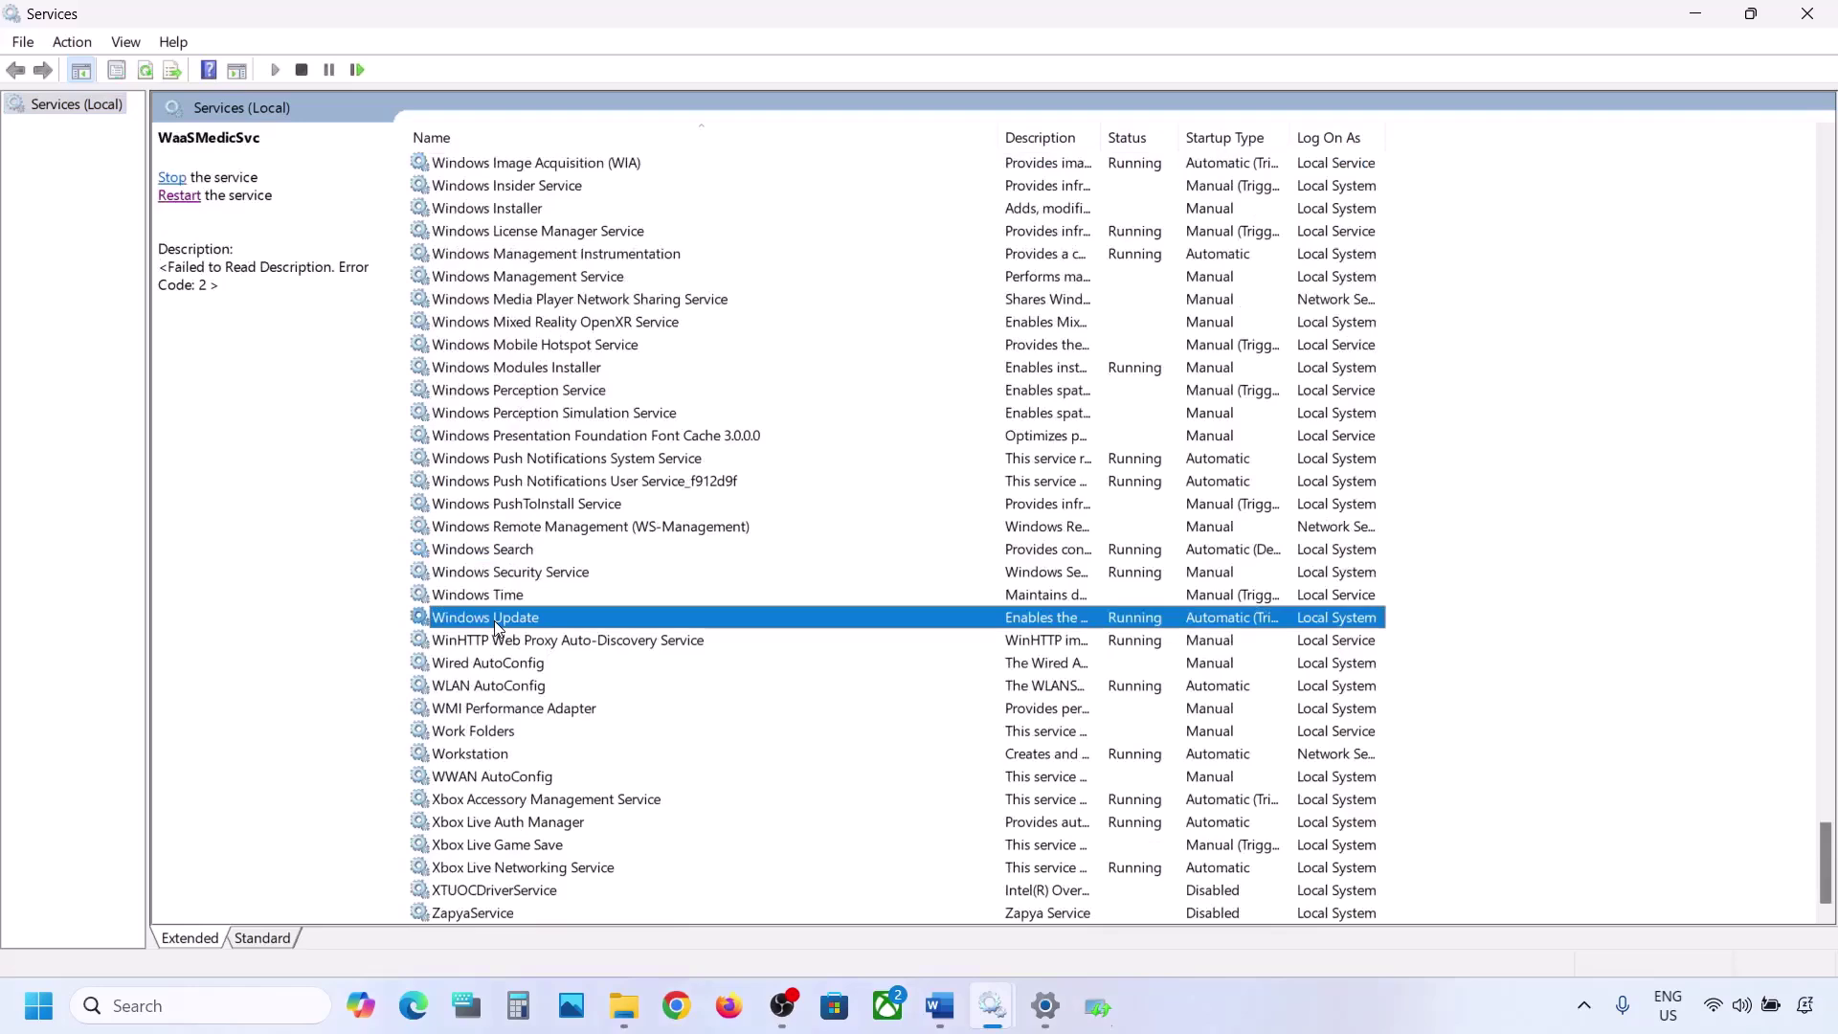
double_click(601, 621)
left_click(900, 472)
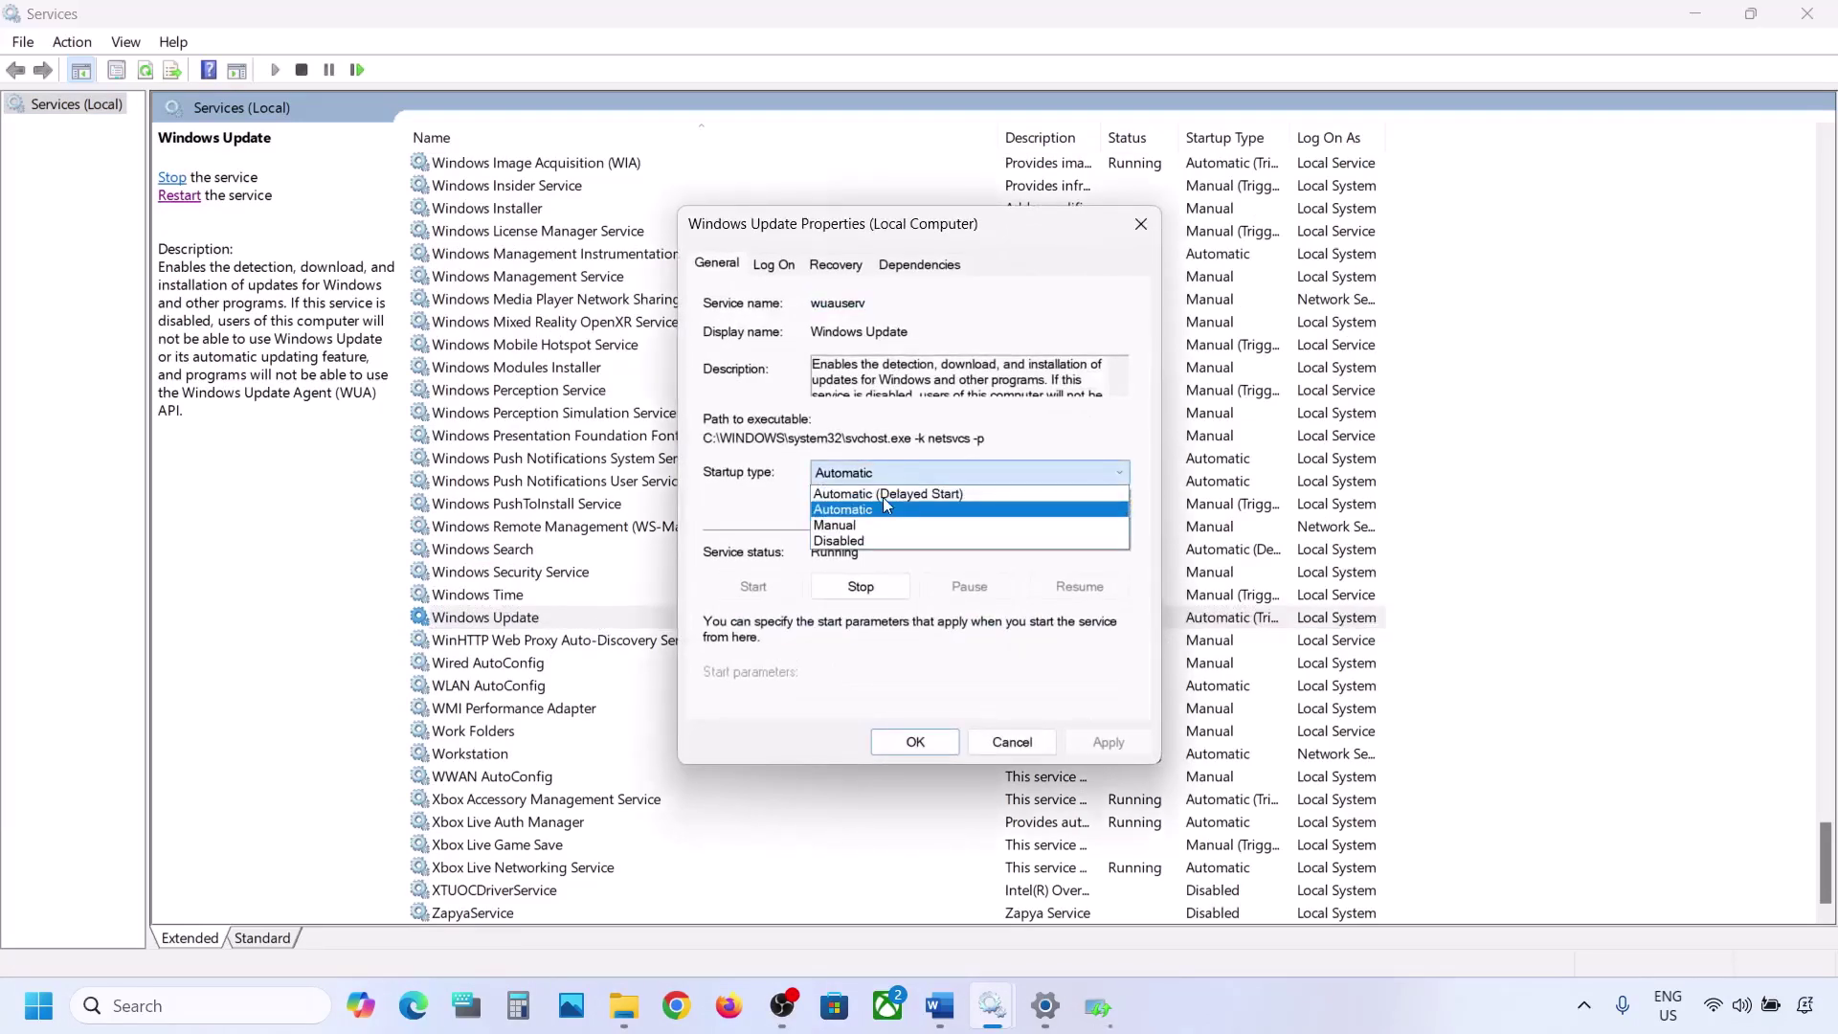
left_click(879, 509)
left_click(1101, 742)
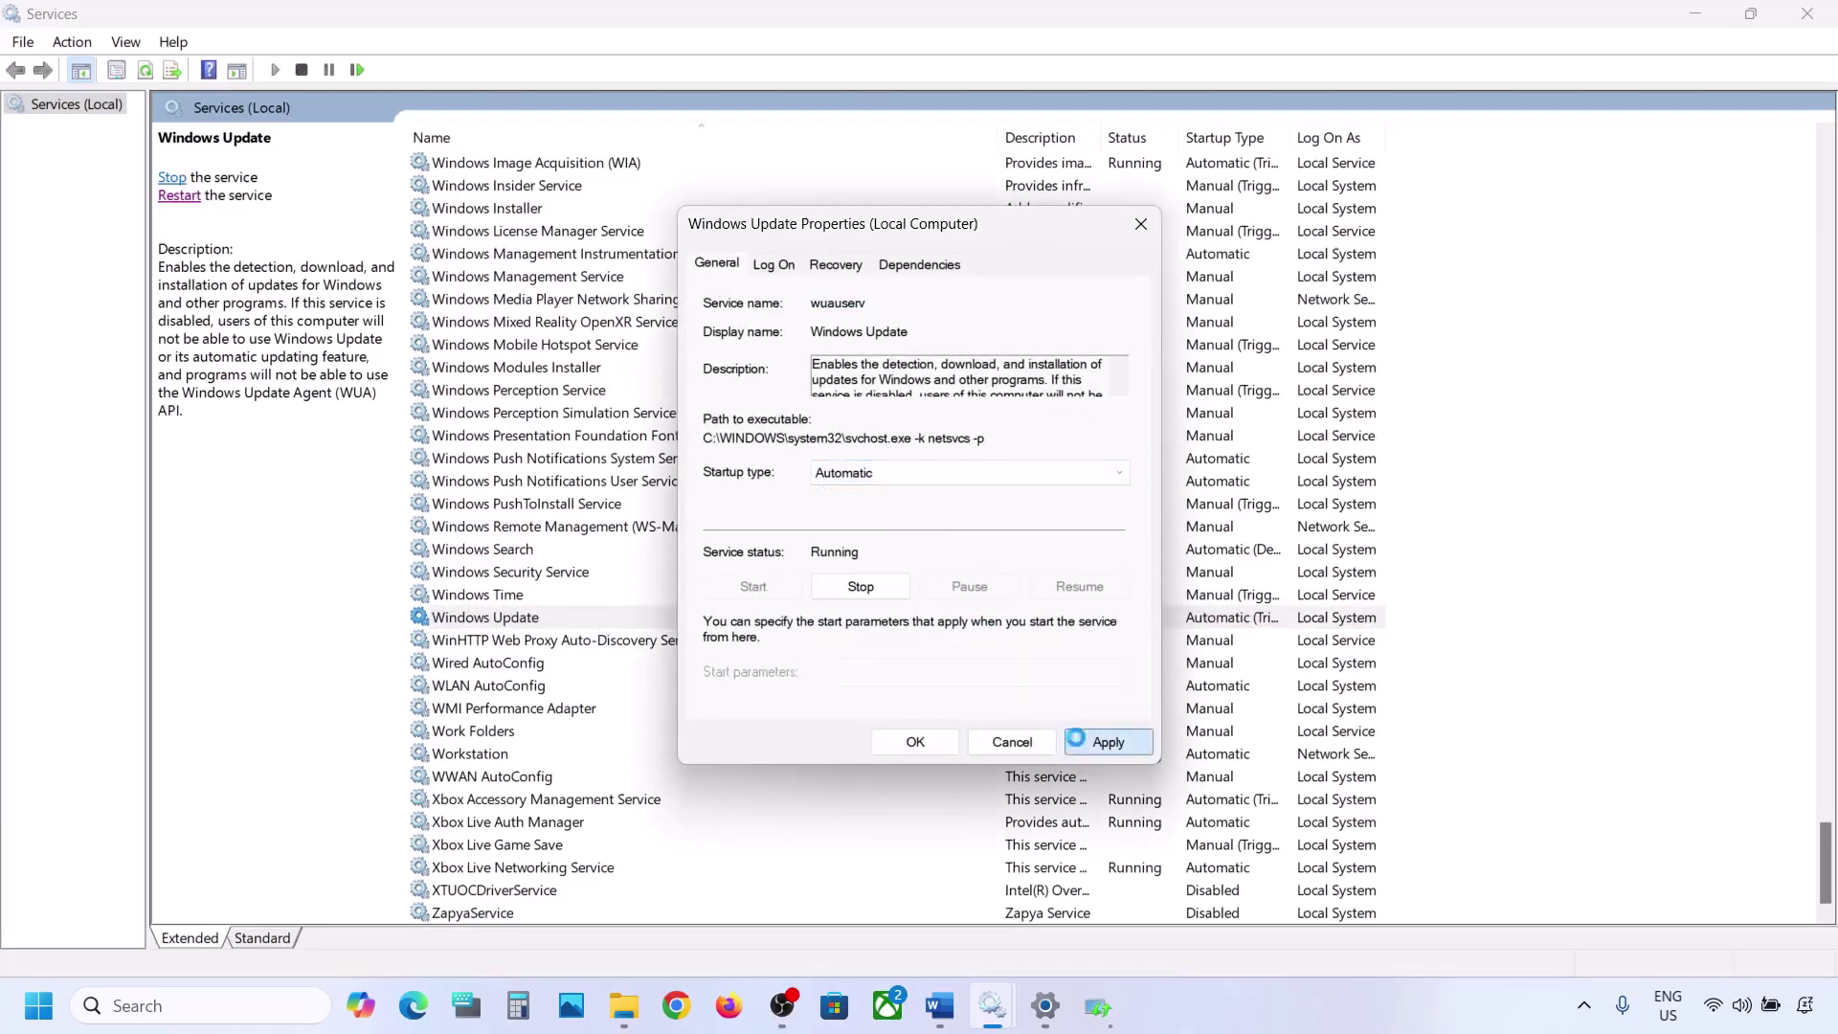
left_click(883, 745)
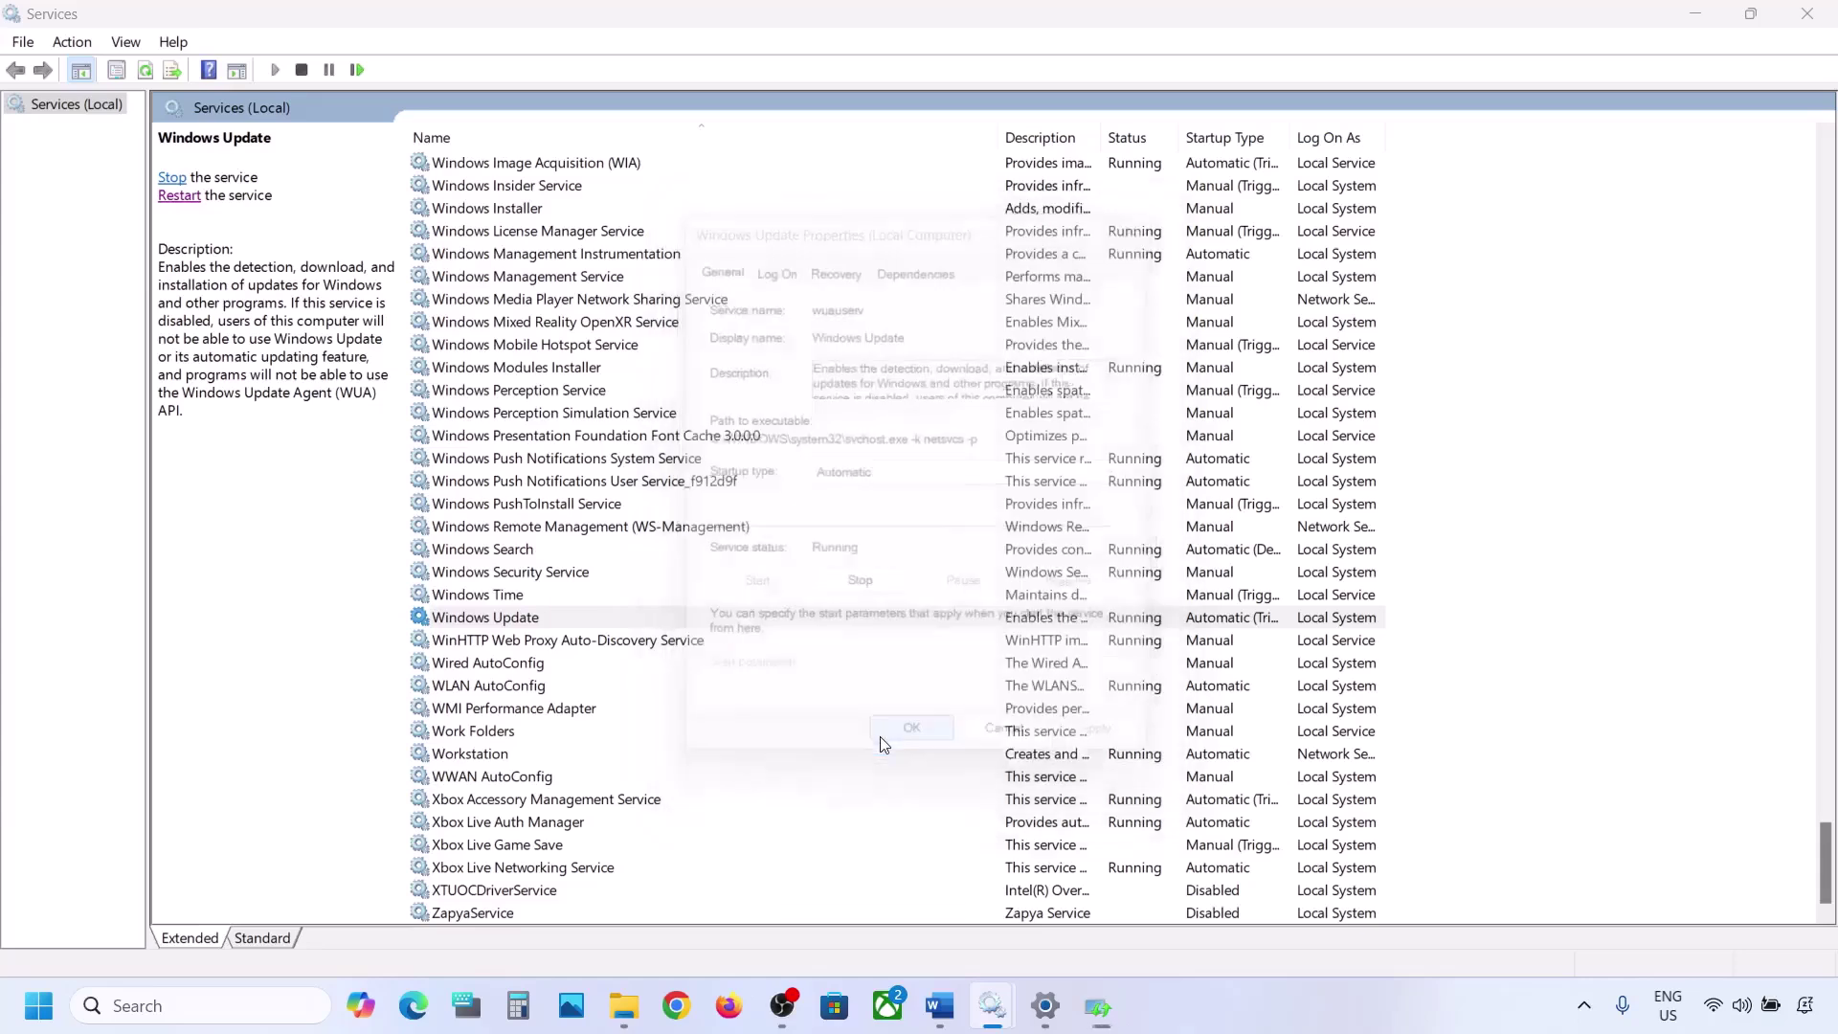
right_click(498, 623)
left_click(578, 738)
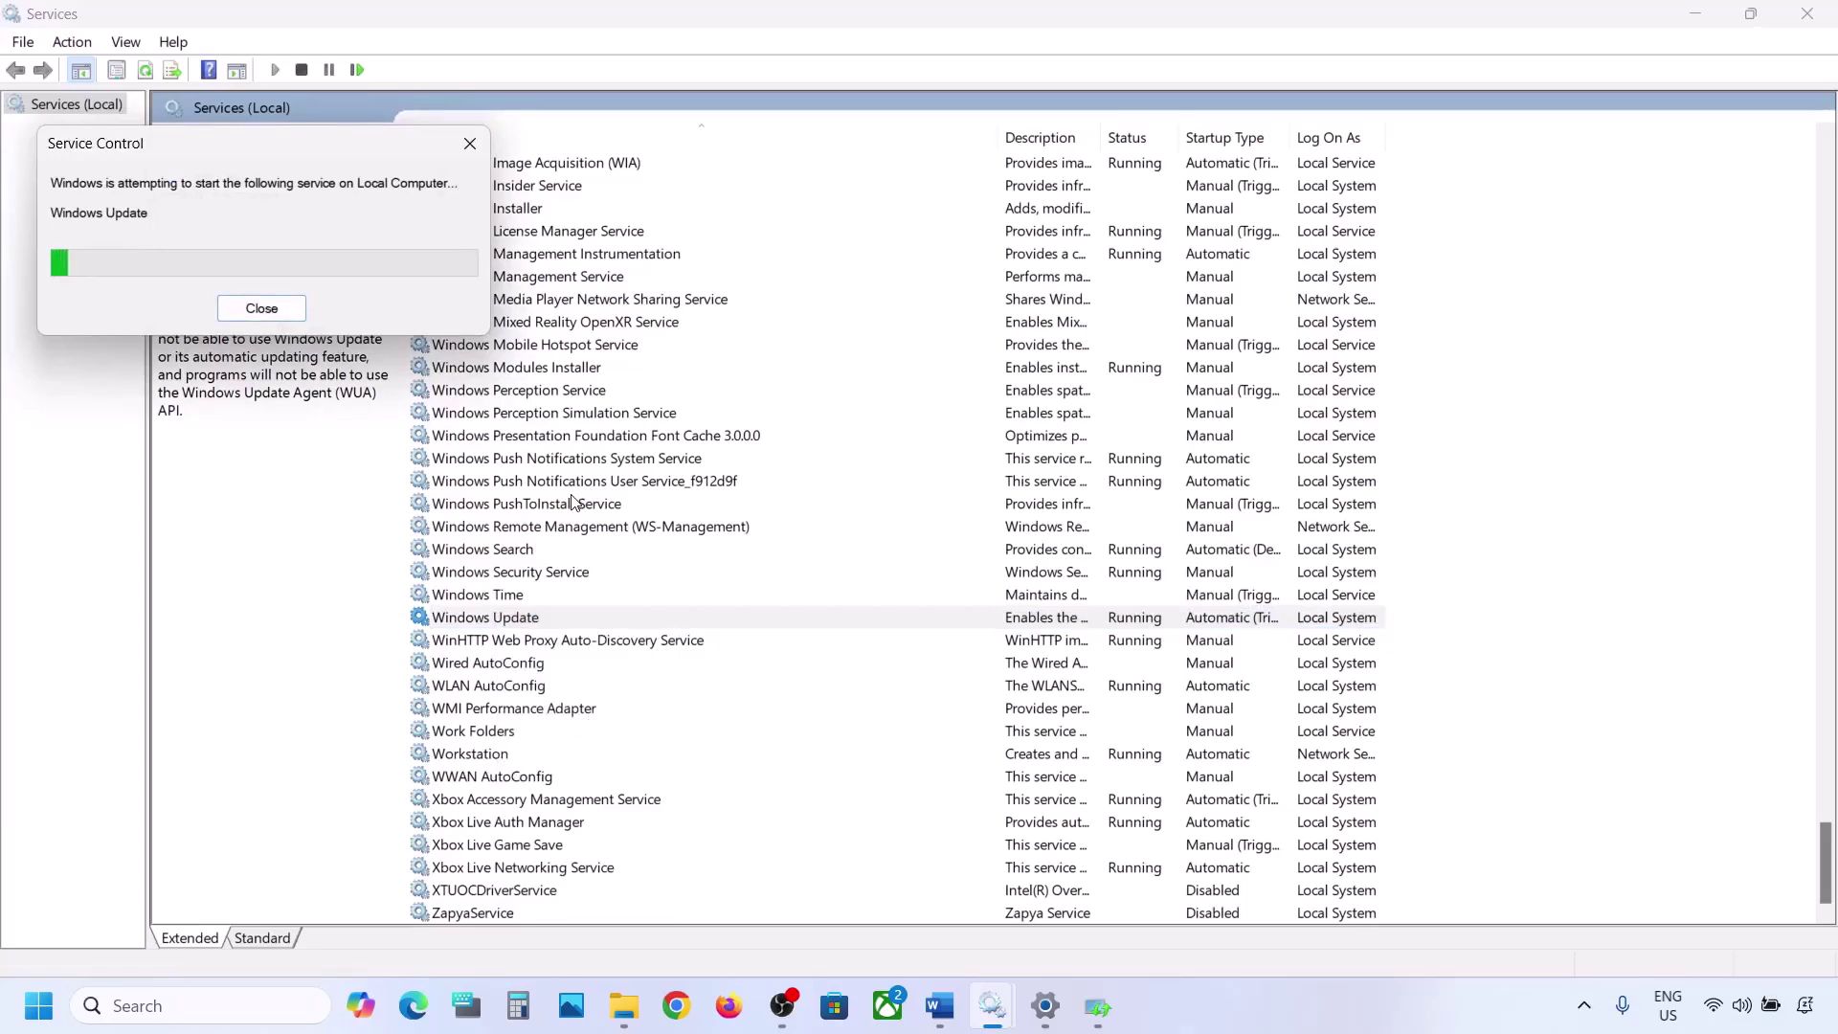
Step: Set the Background Intelligent Transfer Service startup type to Automatic and apply it
key("b")
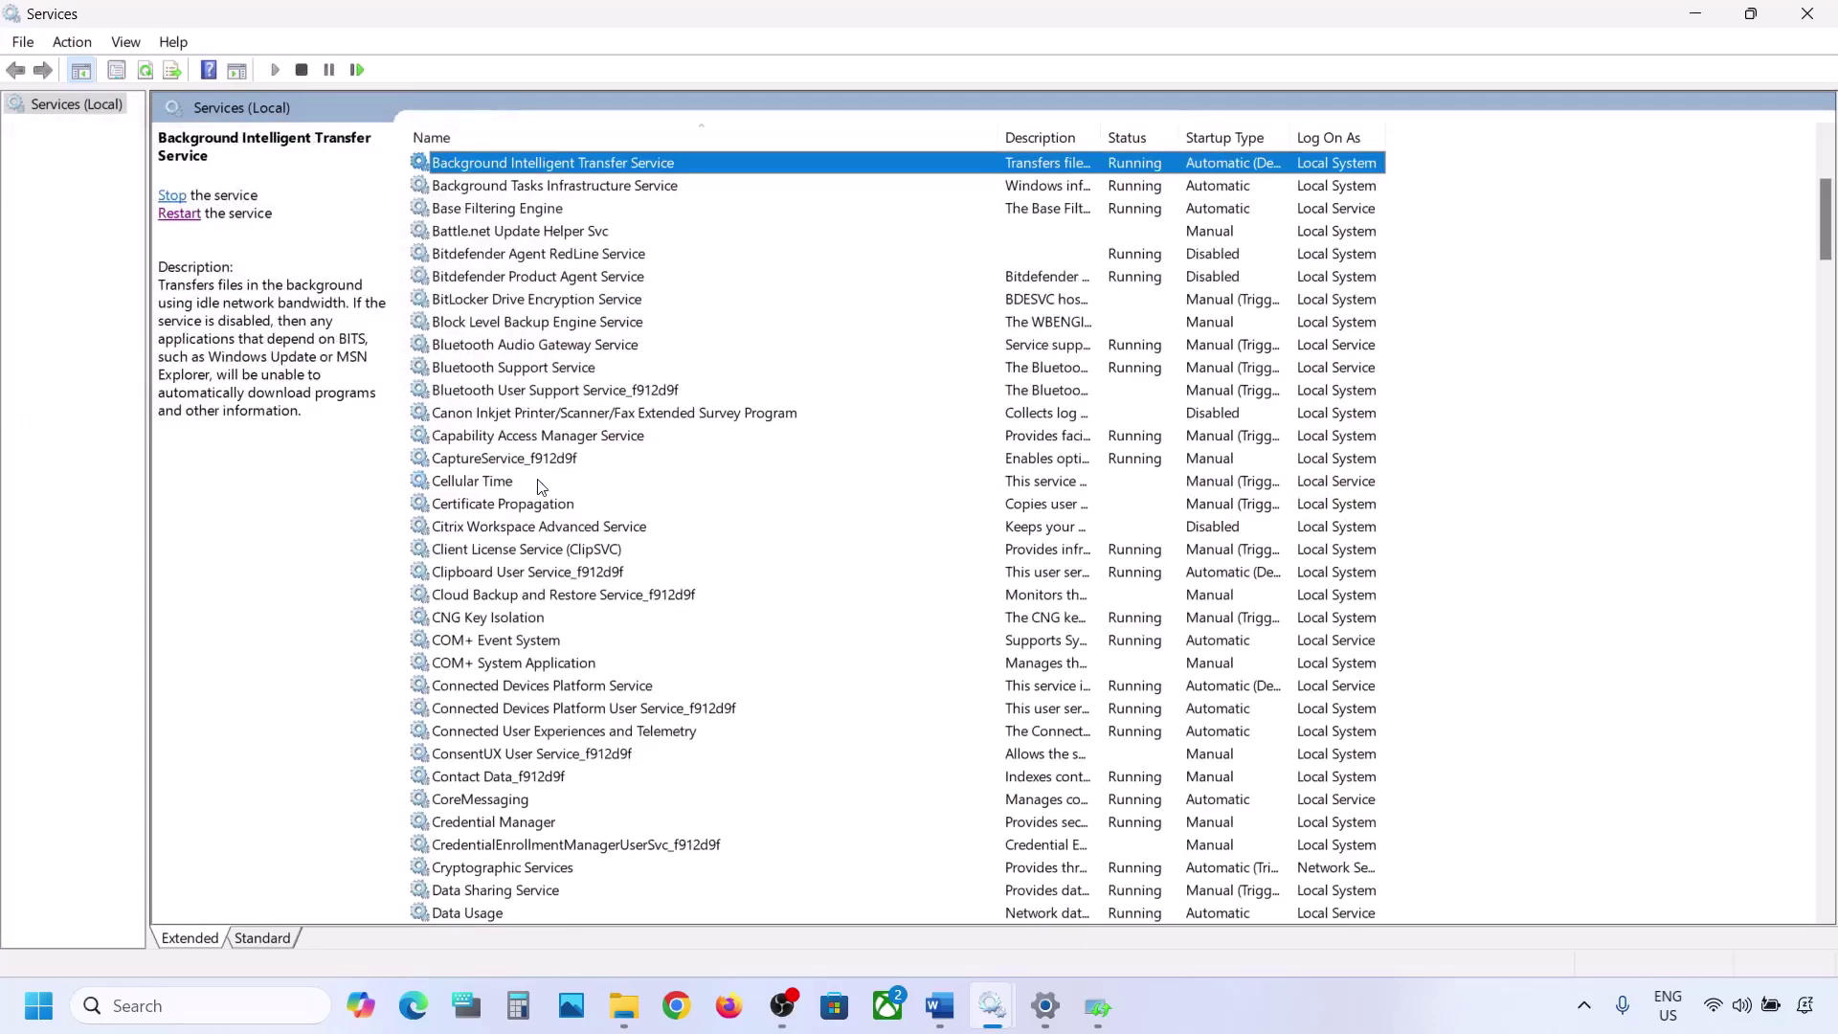
scroll(554, 395, "up", 3)
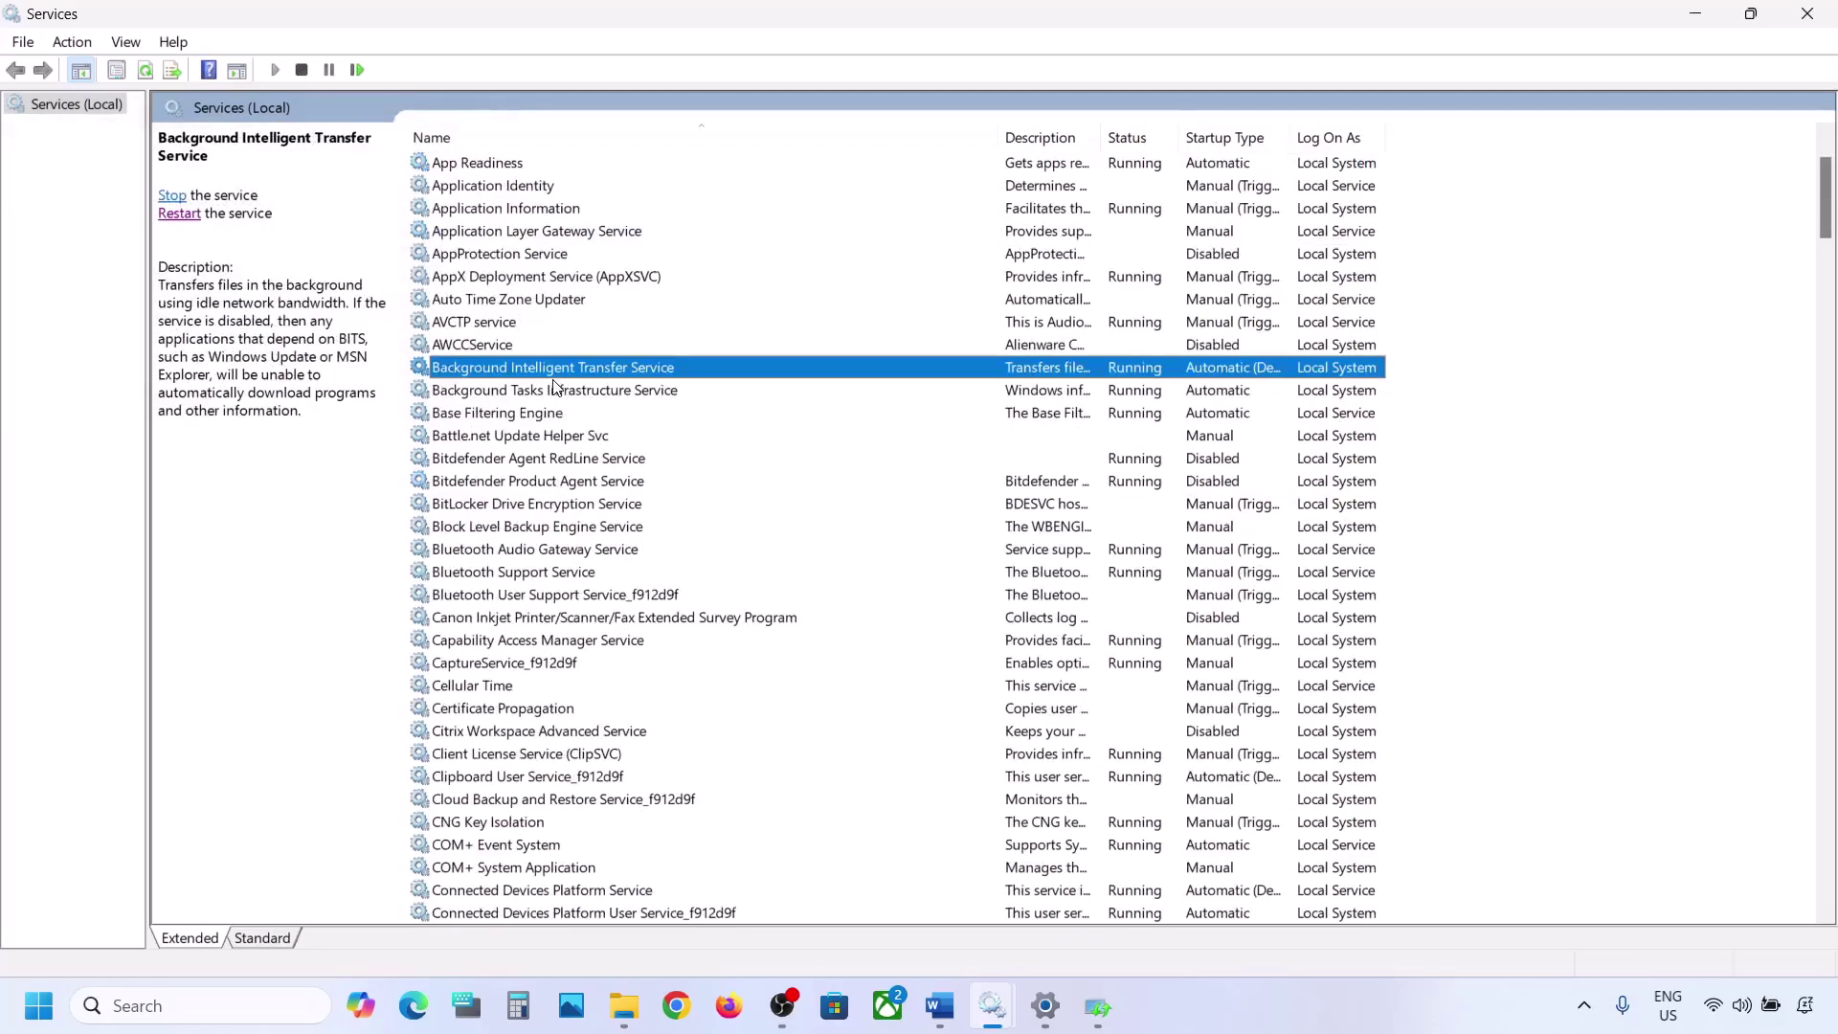
double_click(605, 374)
left_click(842, 479)
left_click(858, 513)
left_click(1107, 743)
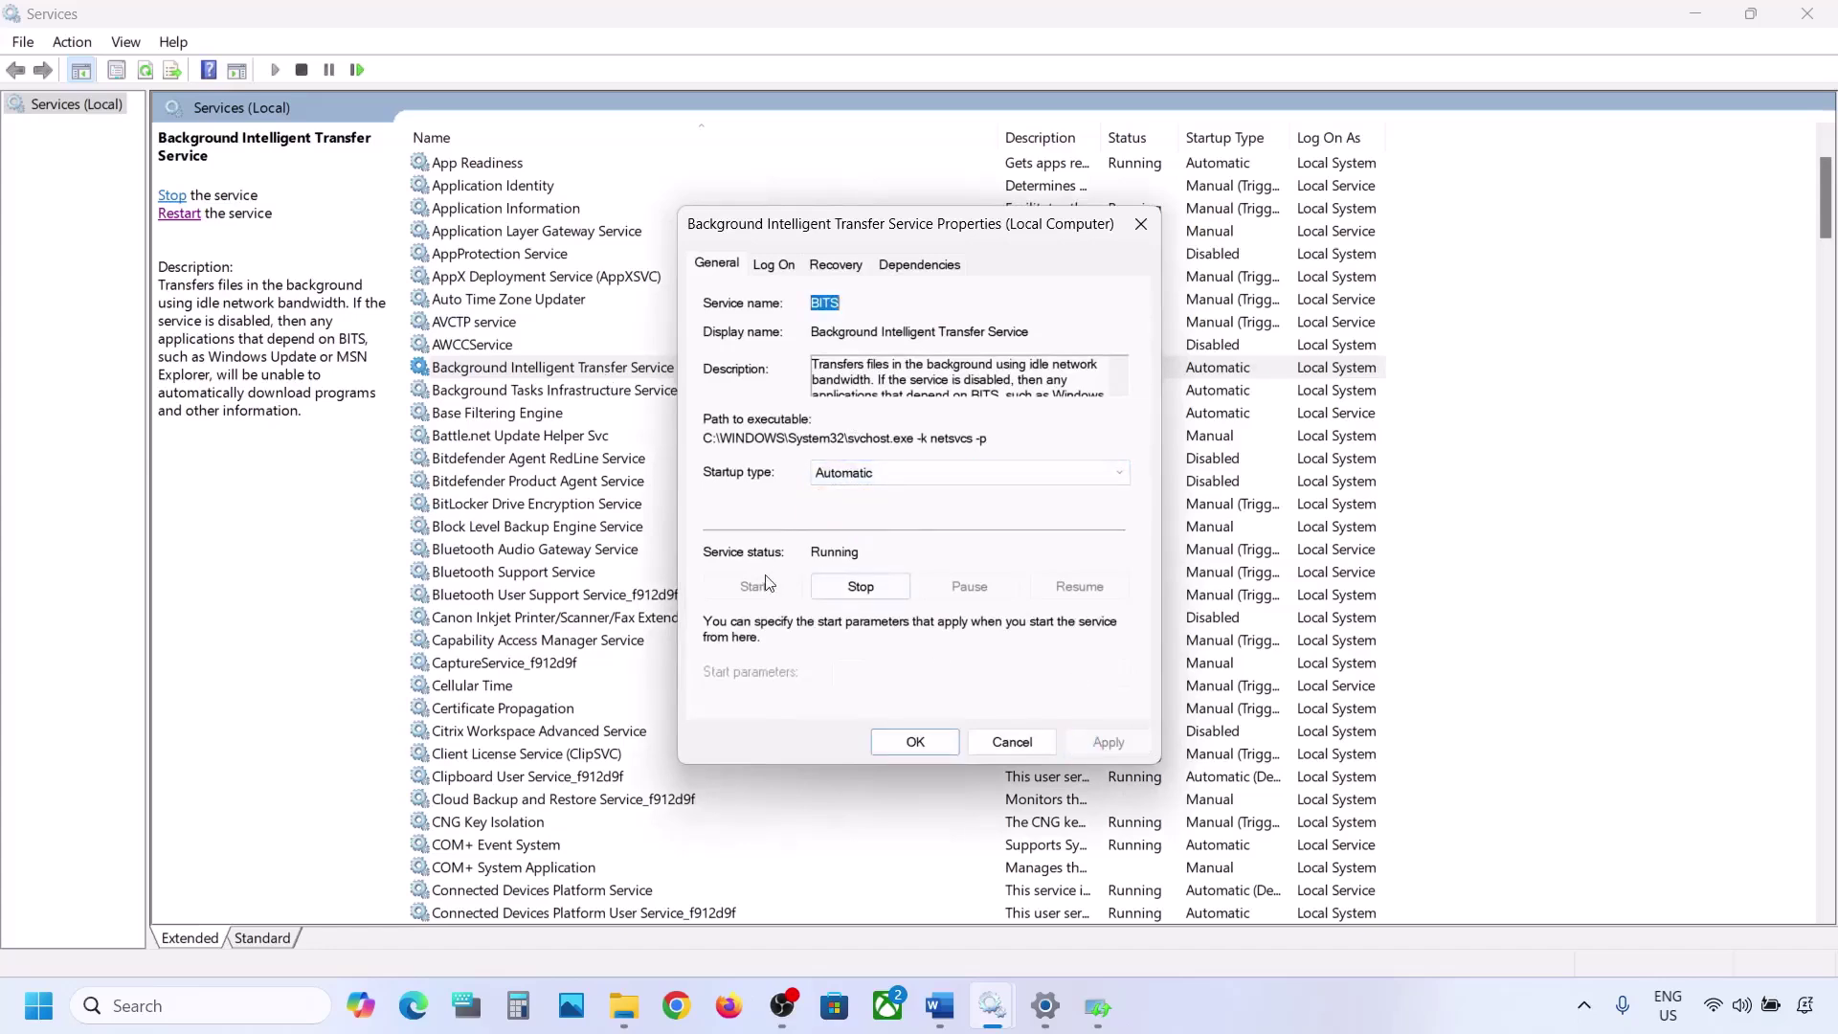
left_click(915, 742)
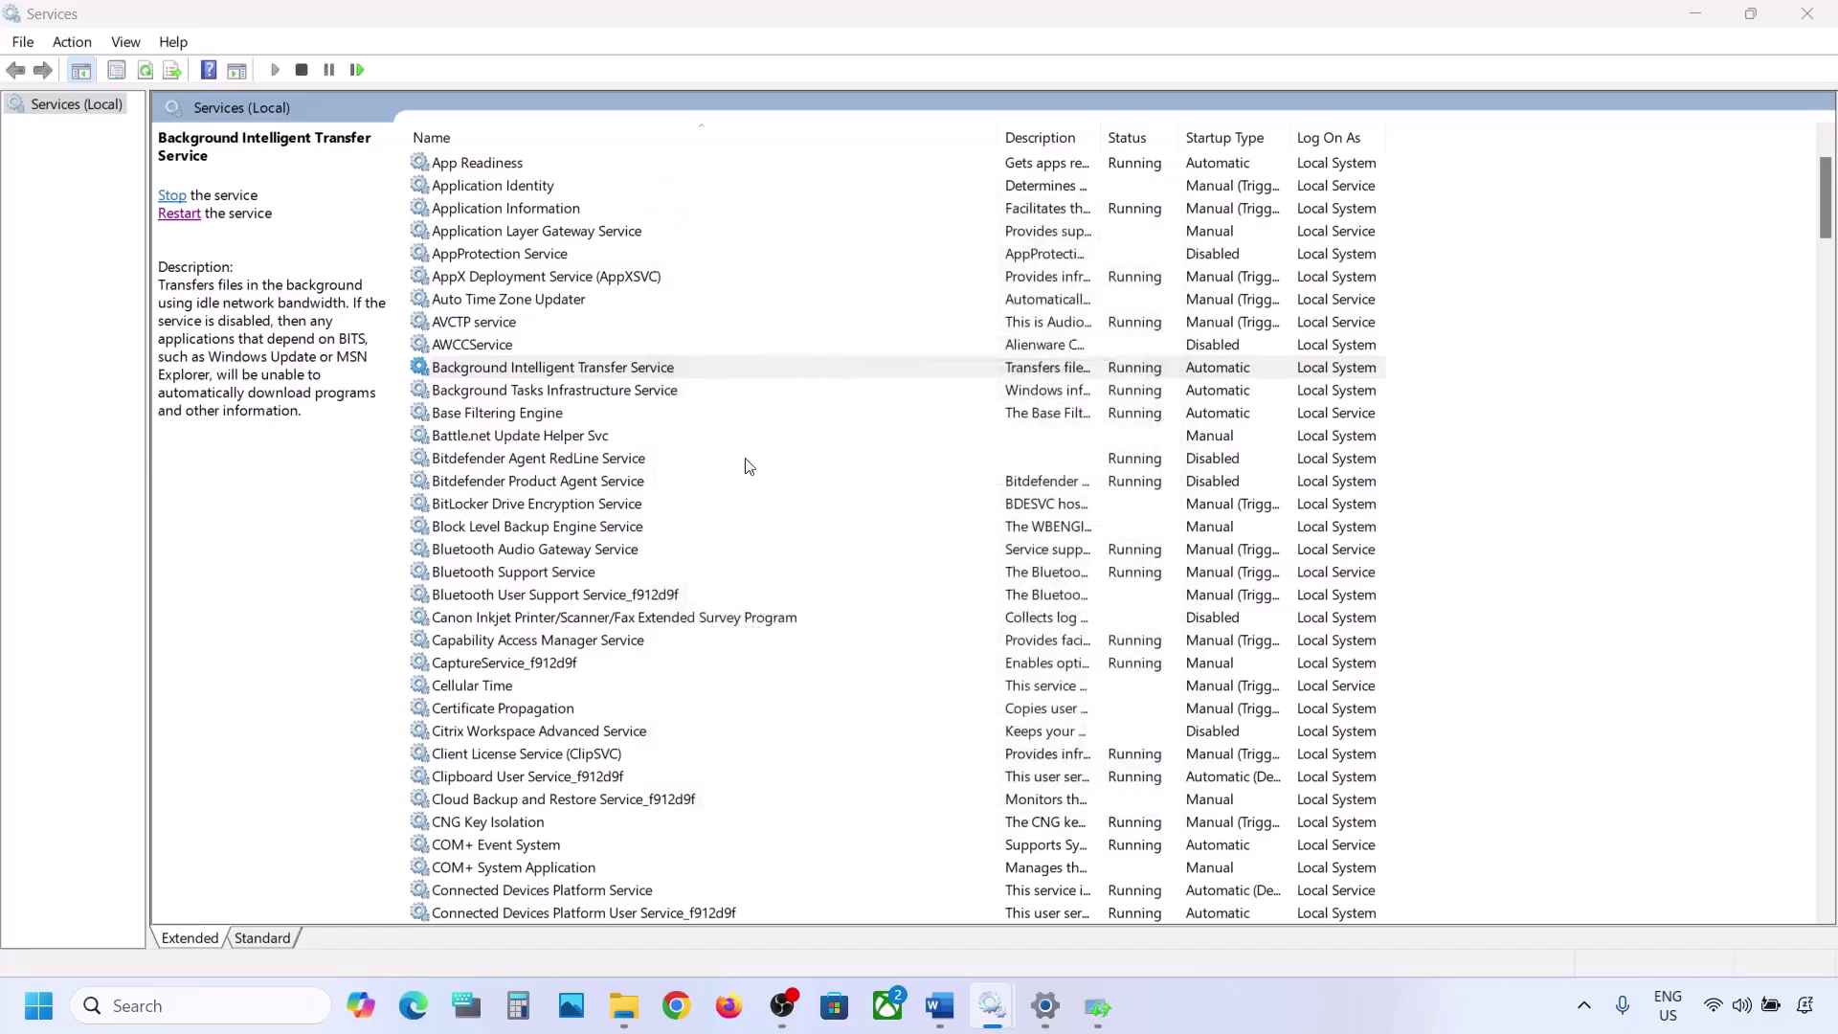
Step: Restart the Background Intelligent Transfer Service and bring the Word instructions forward
right_click(565, 375)
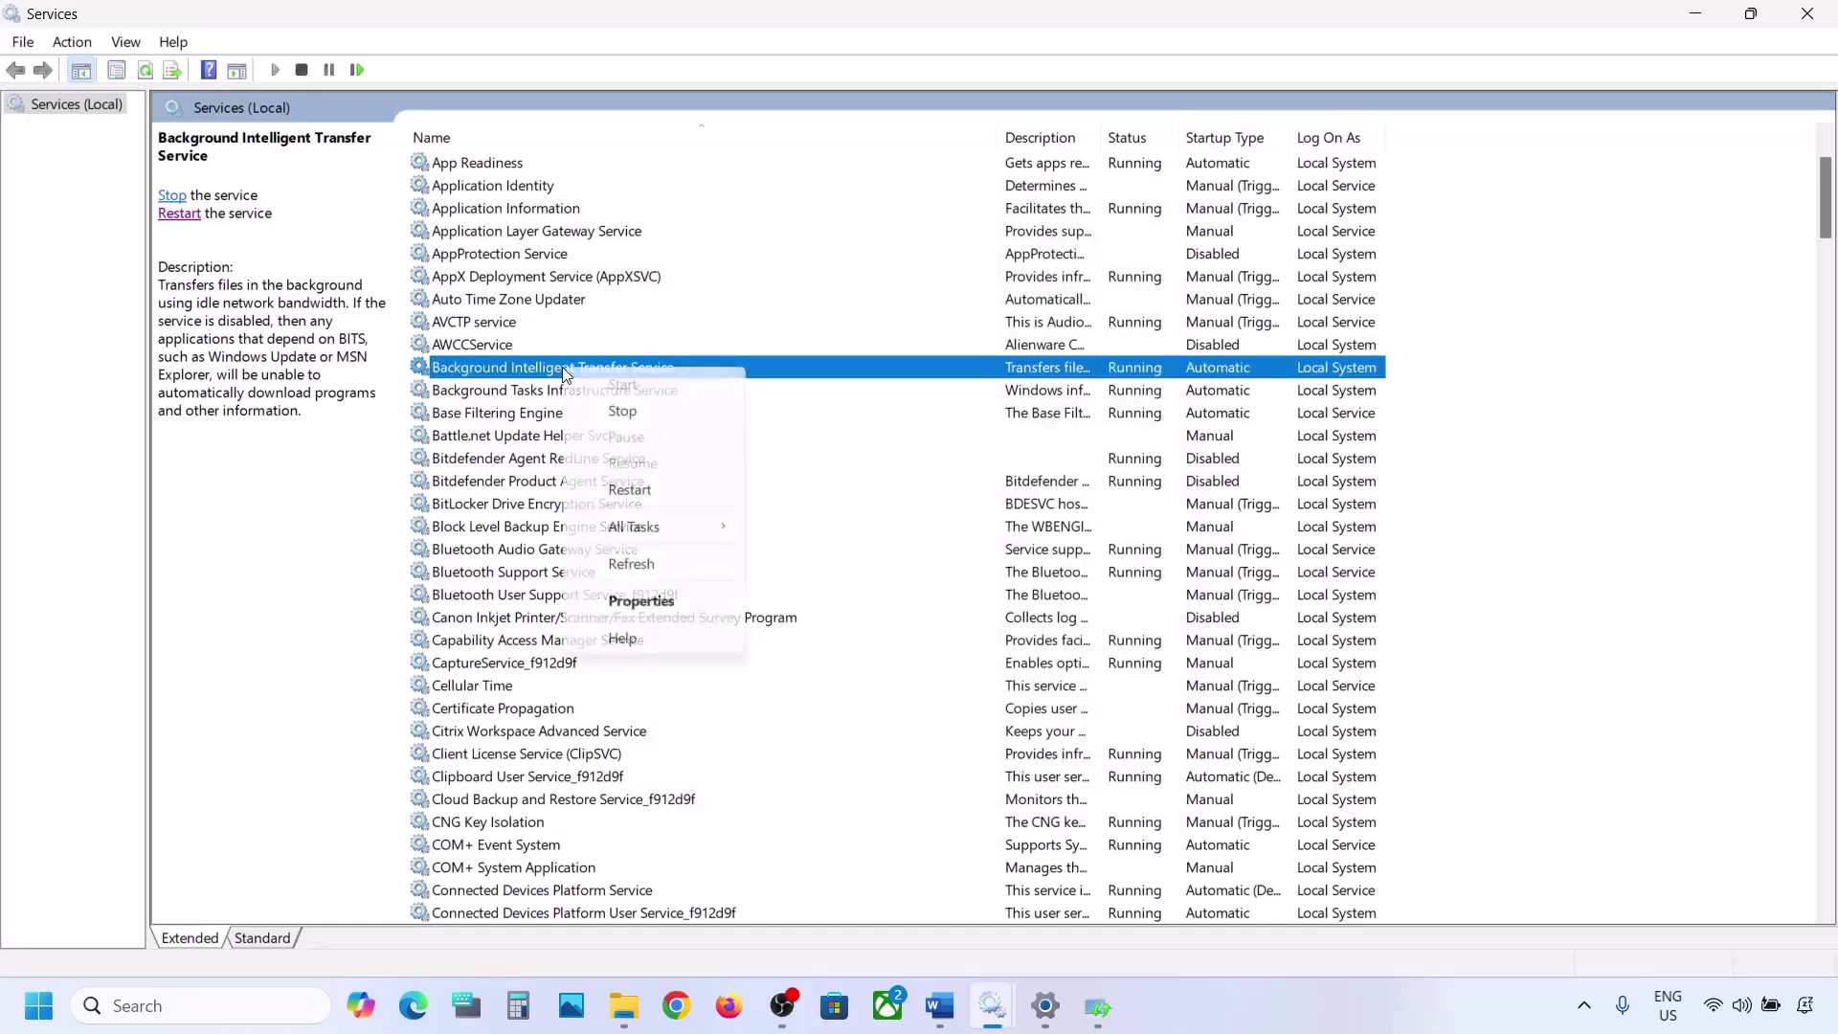
left_click(630, 490)
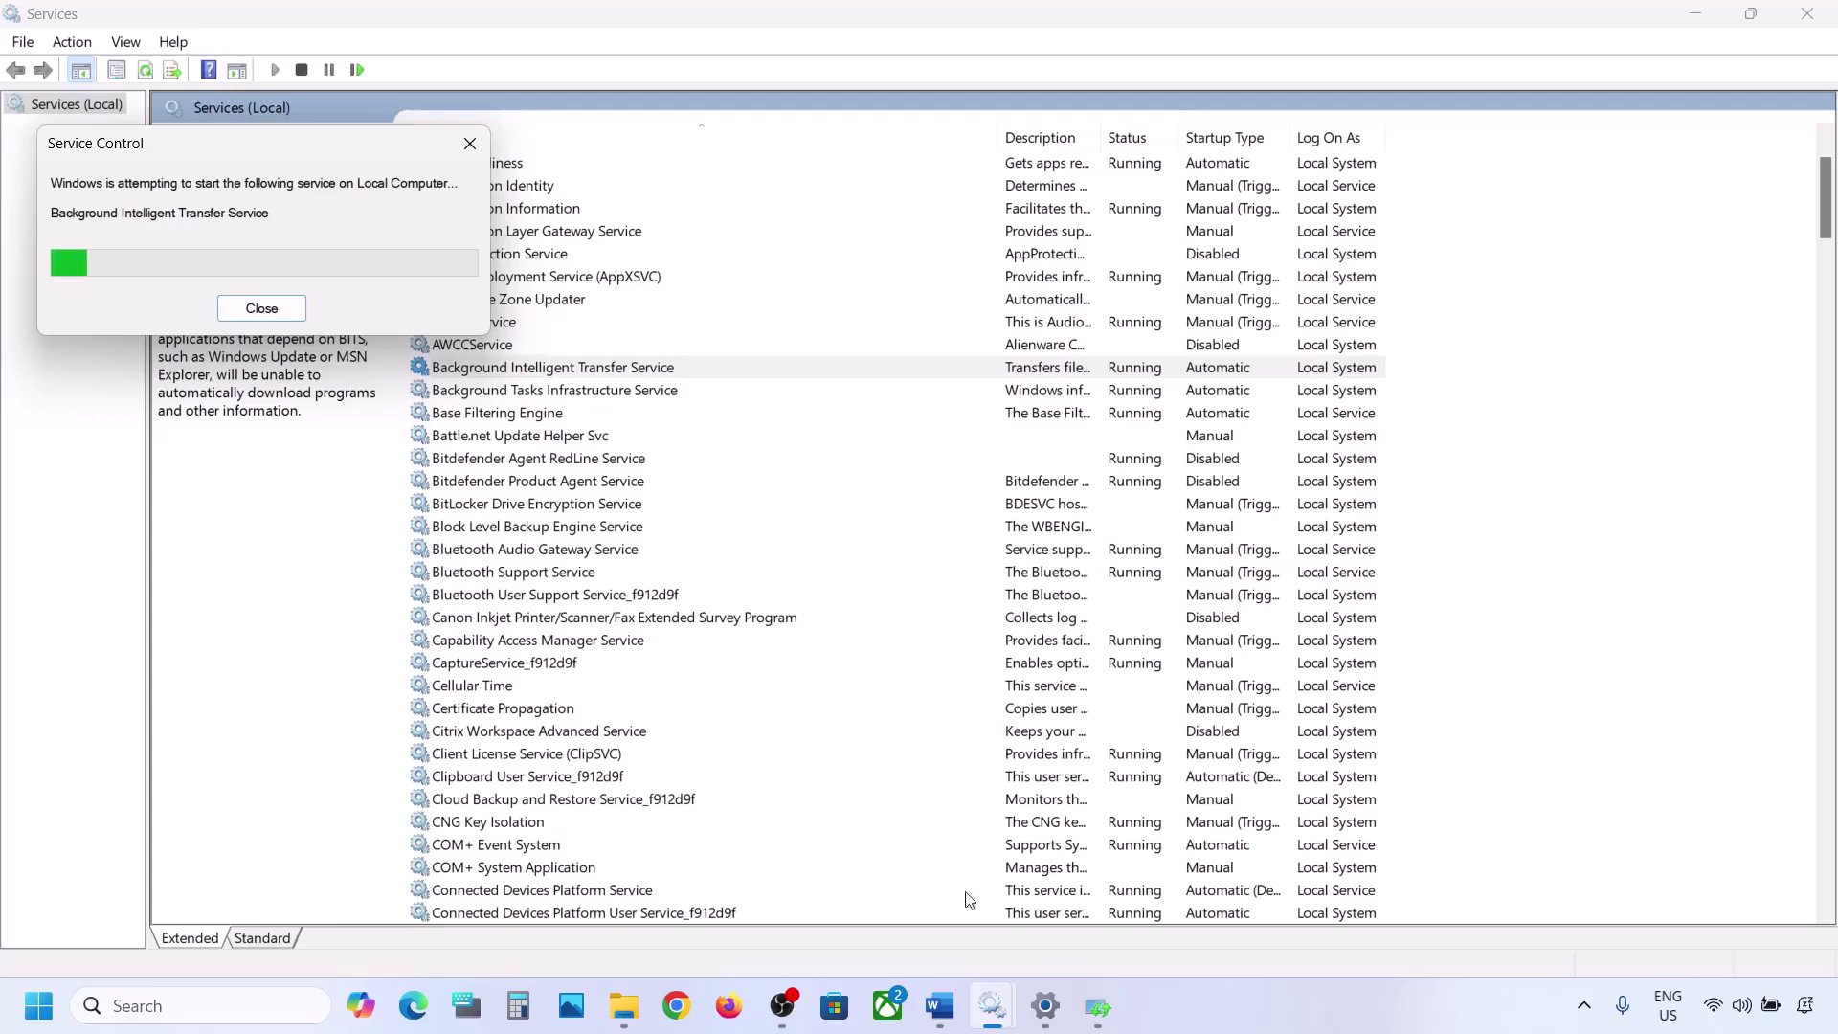
mouse_move(944, 1011)
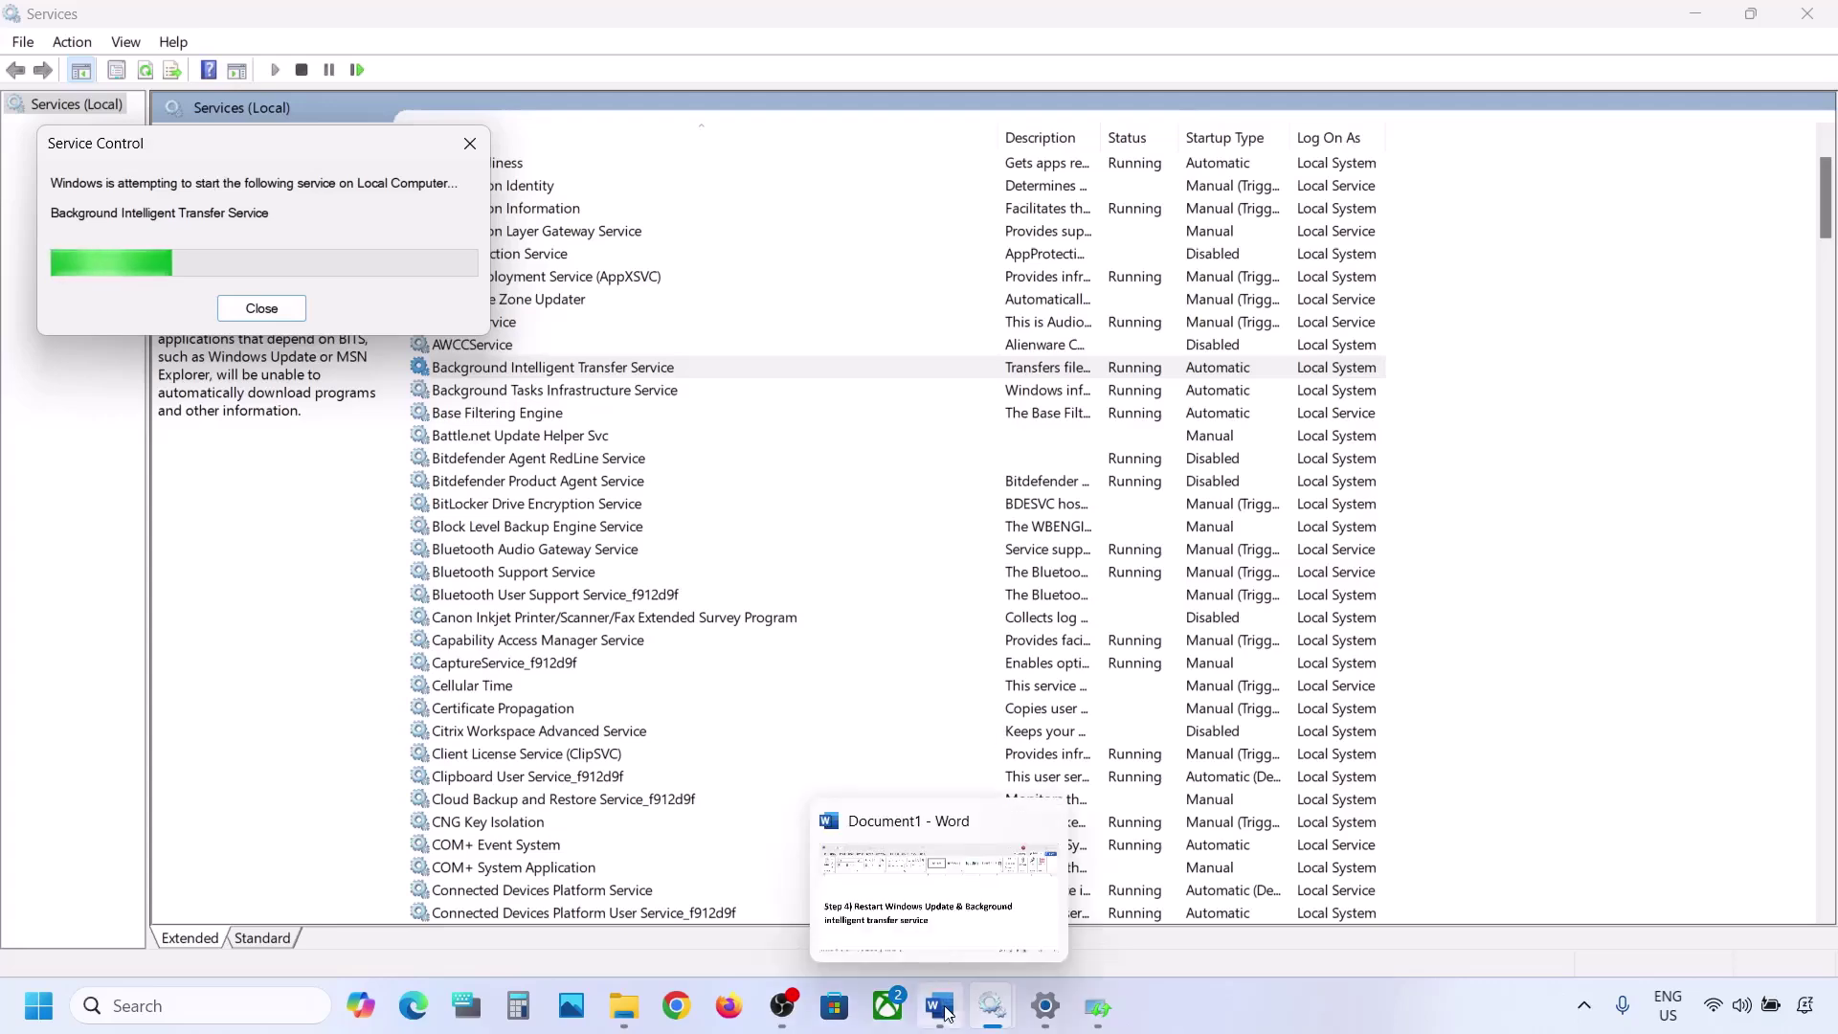
left_click(941, 1007)
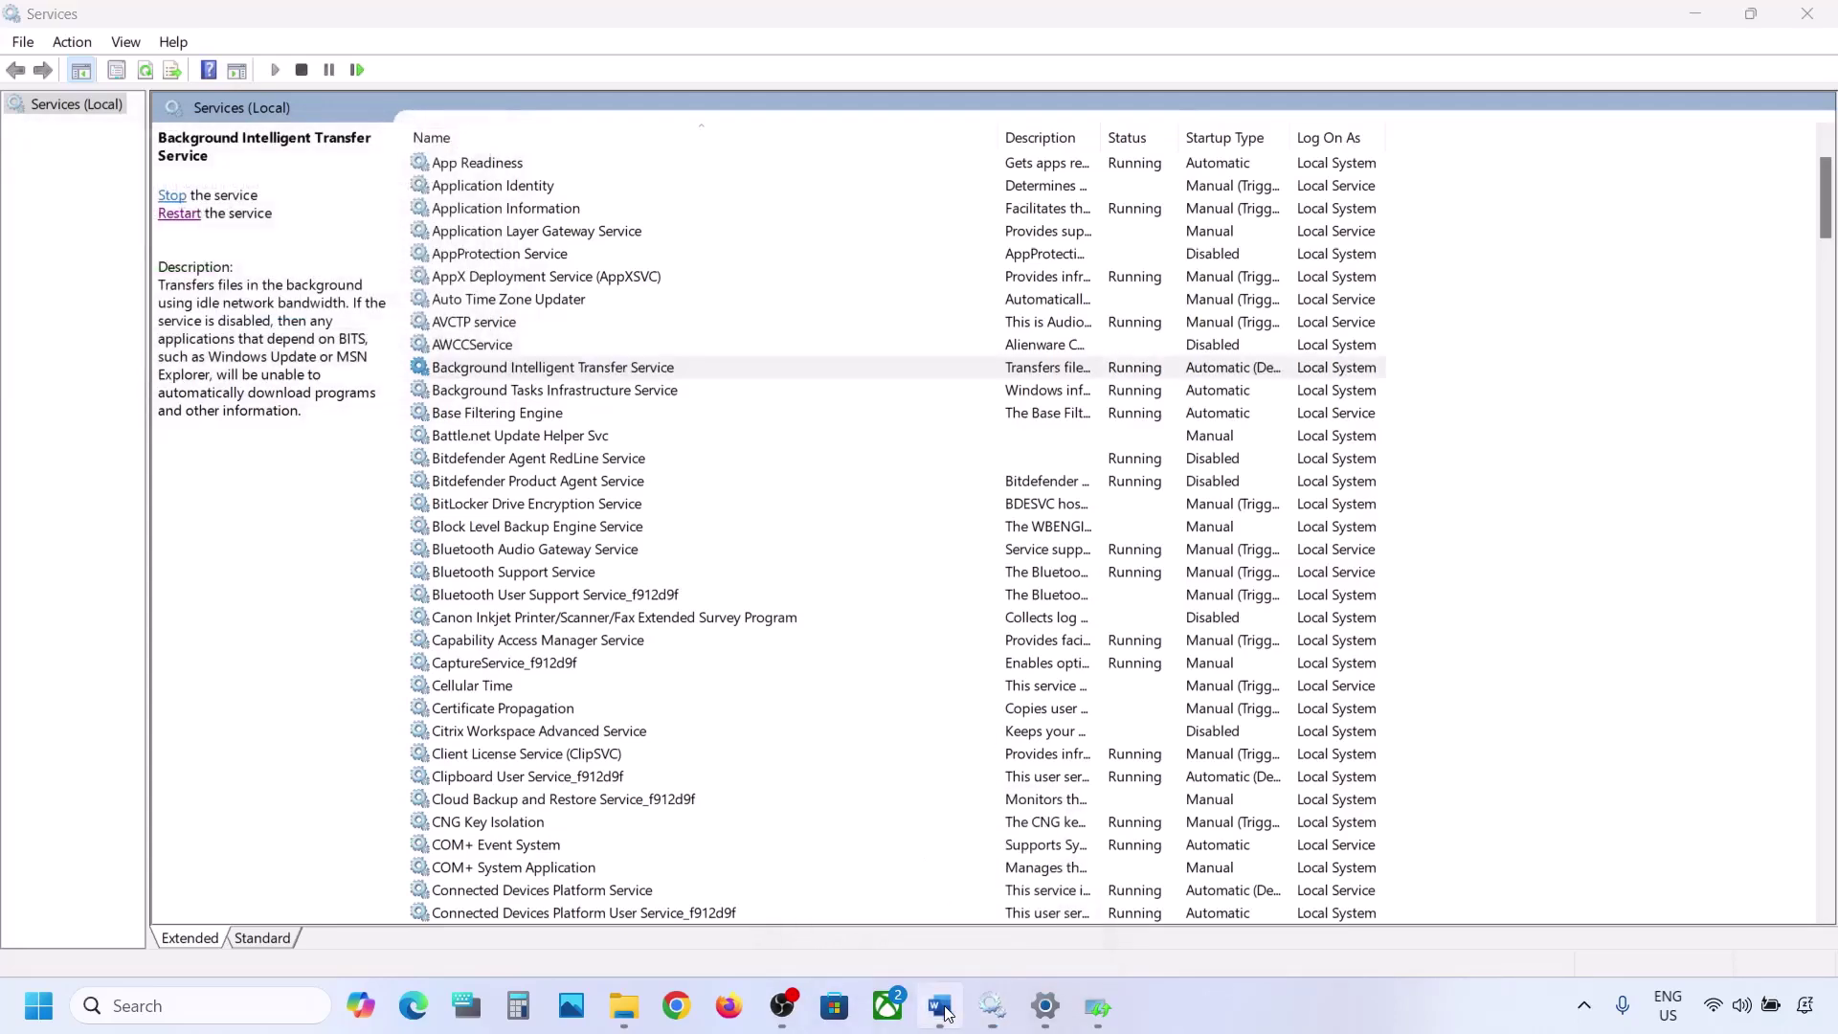
Step: Copy the Microsoft download link from Word and load the Download Windows 11 page in Chrome
scroll(883, 689, "down", 5)
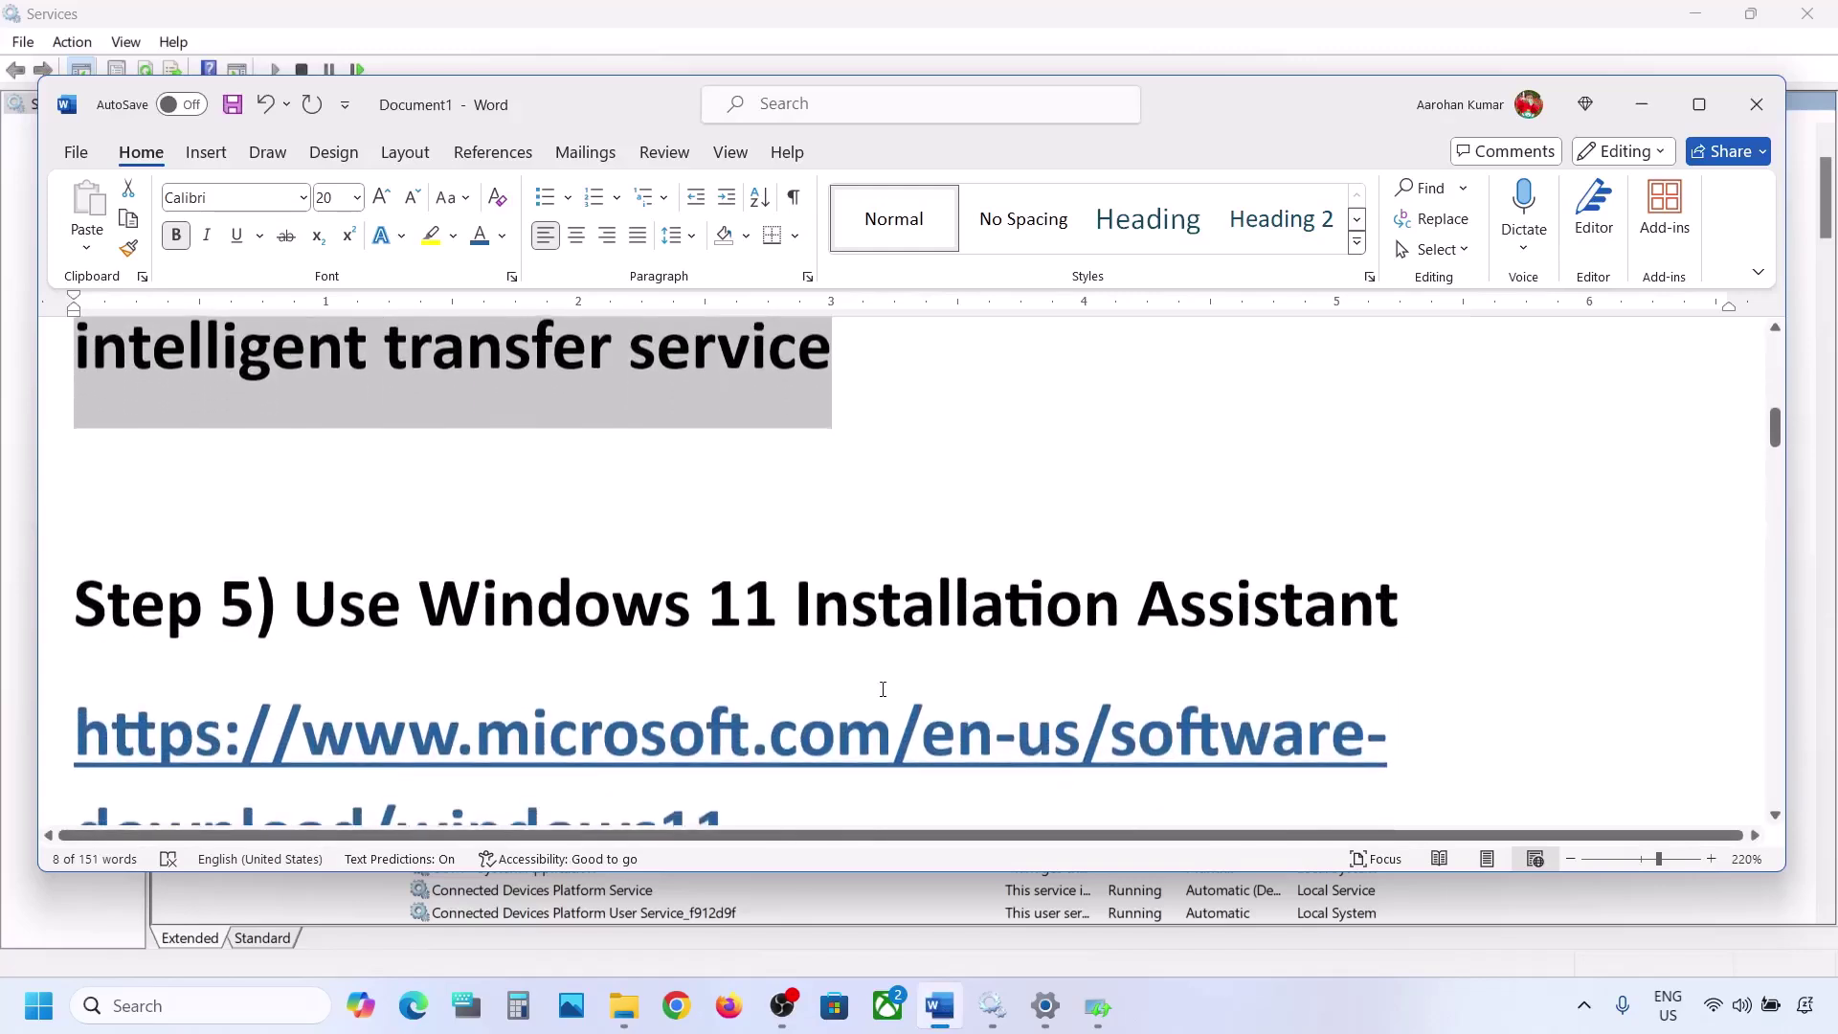
left_click_drag(763, 715, 77, 612)
right_click(76, 611)
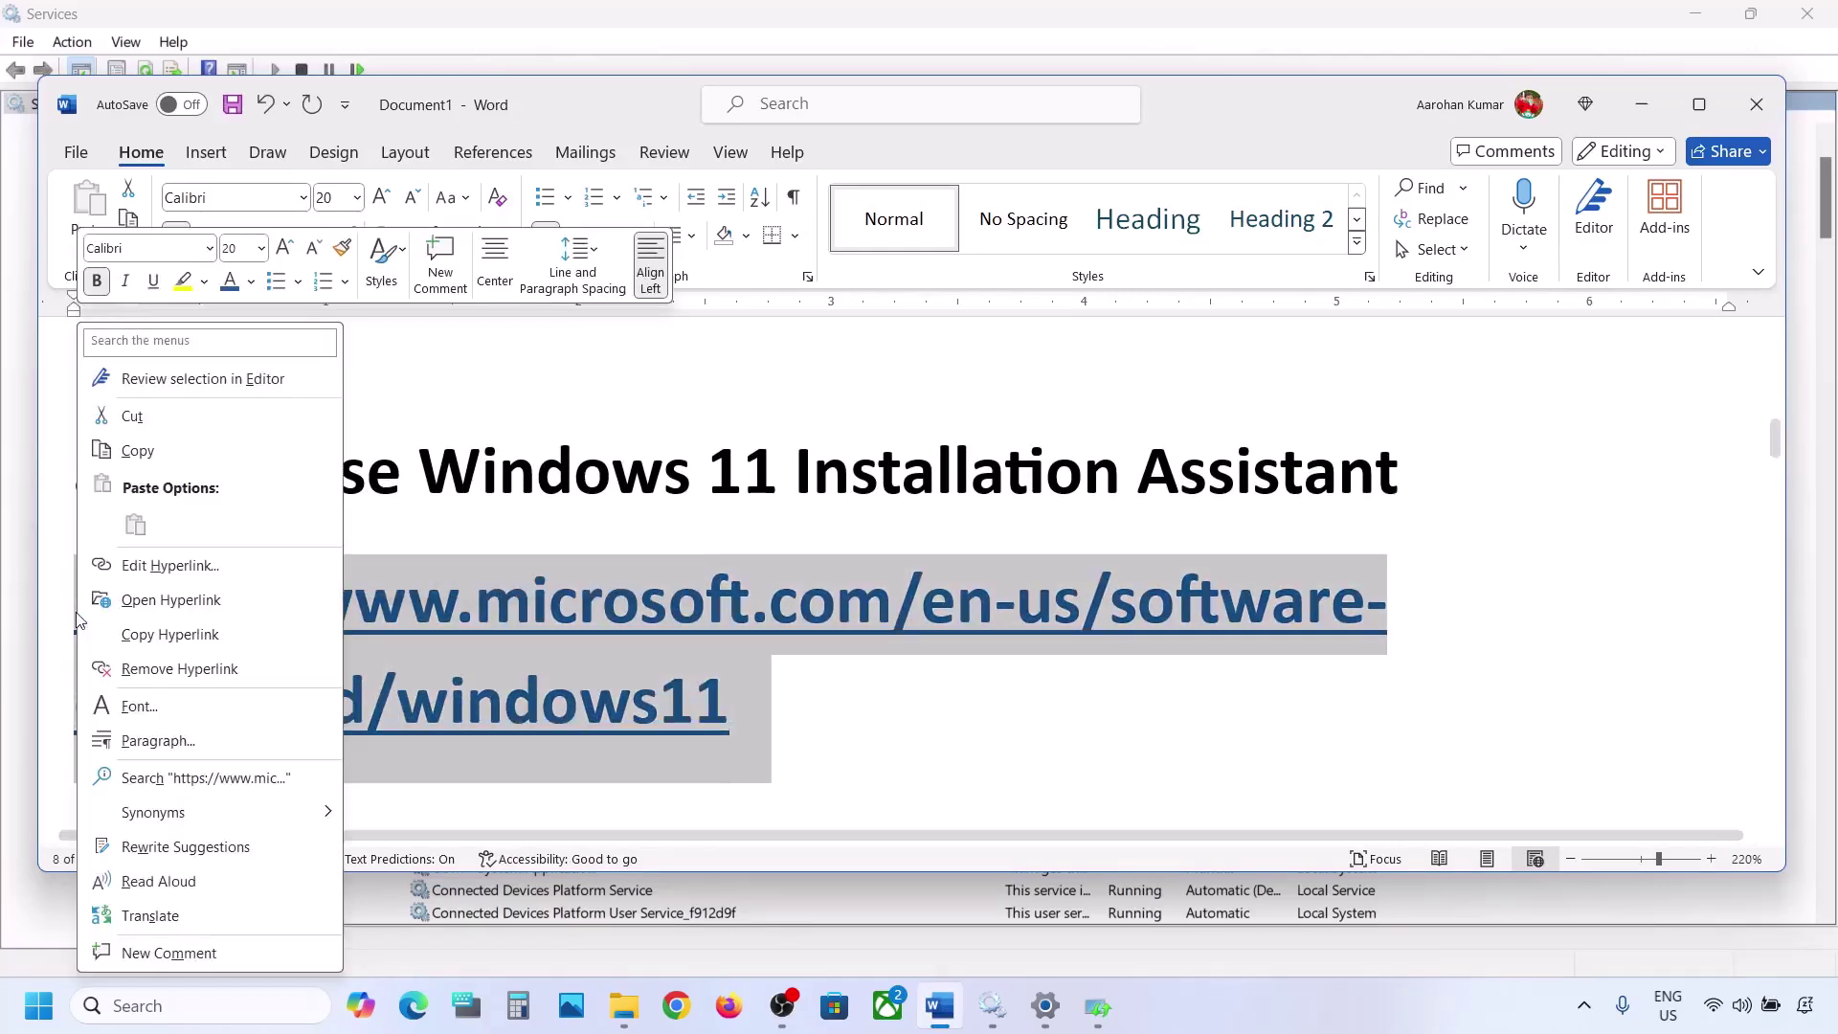
left_click(177, 452)
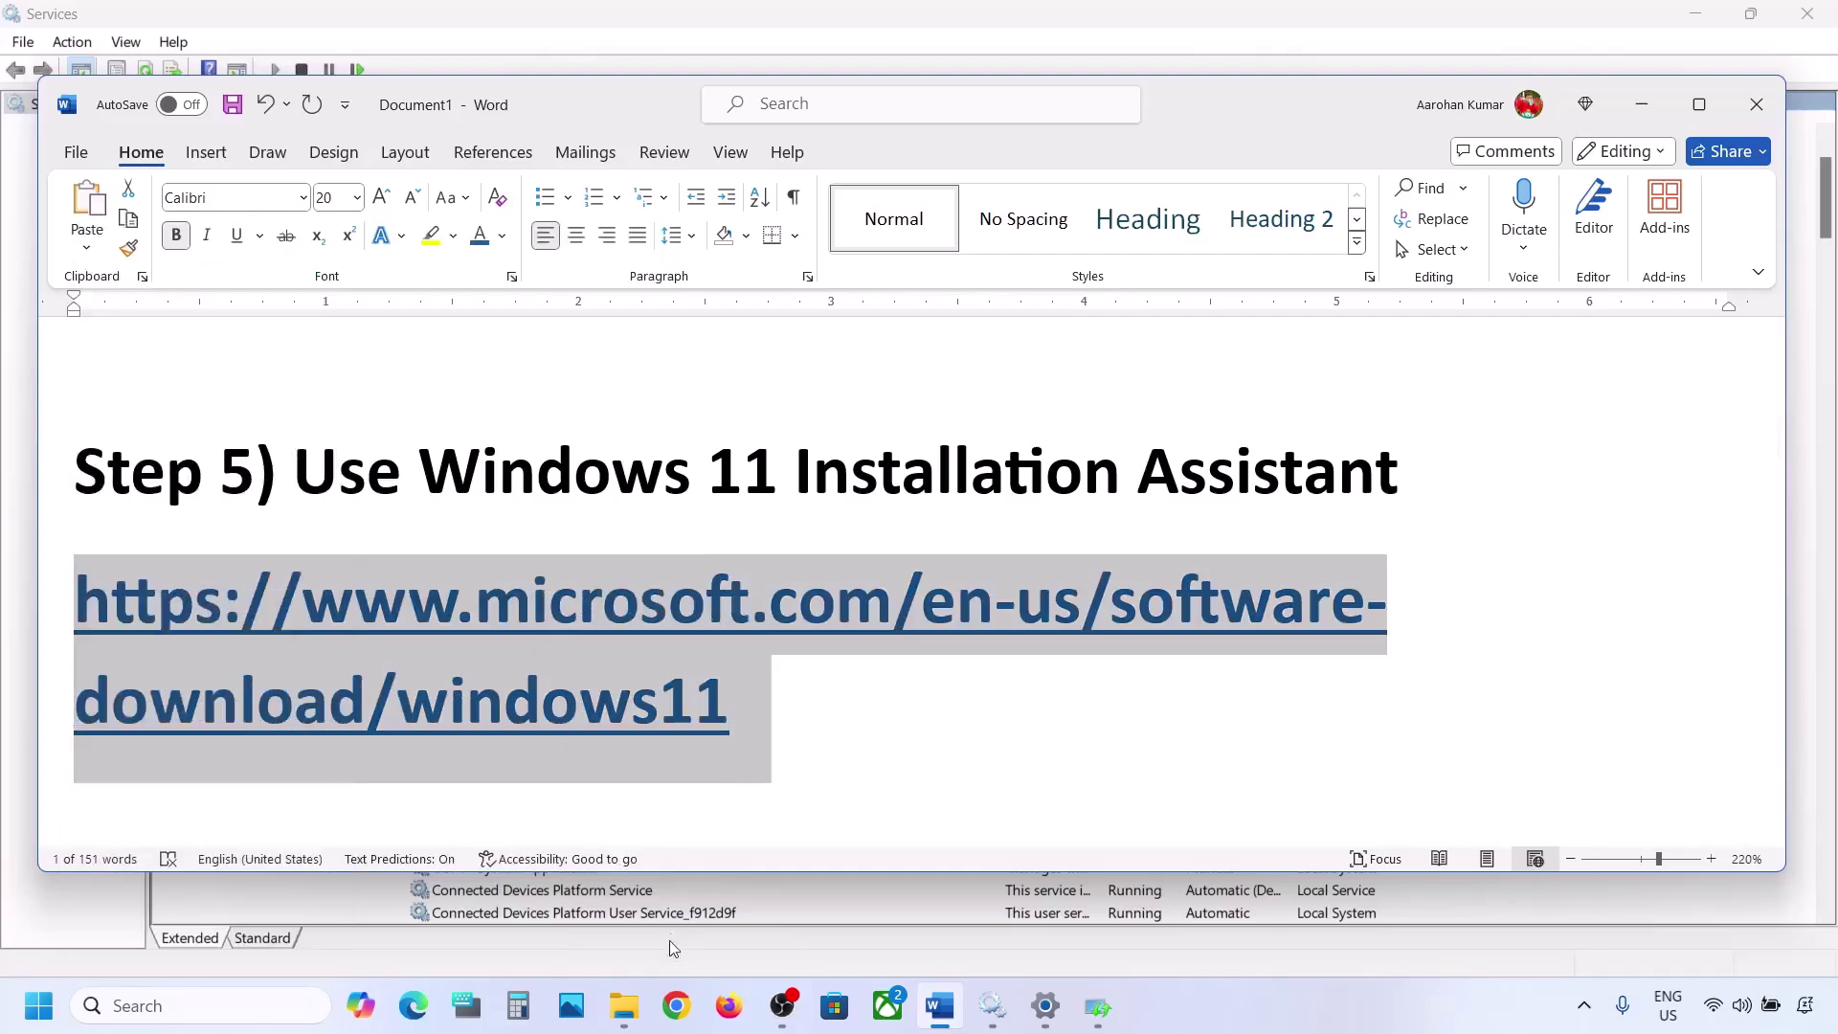
left_click(676, 1005)
key("ctrl+v")
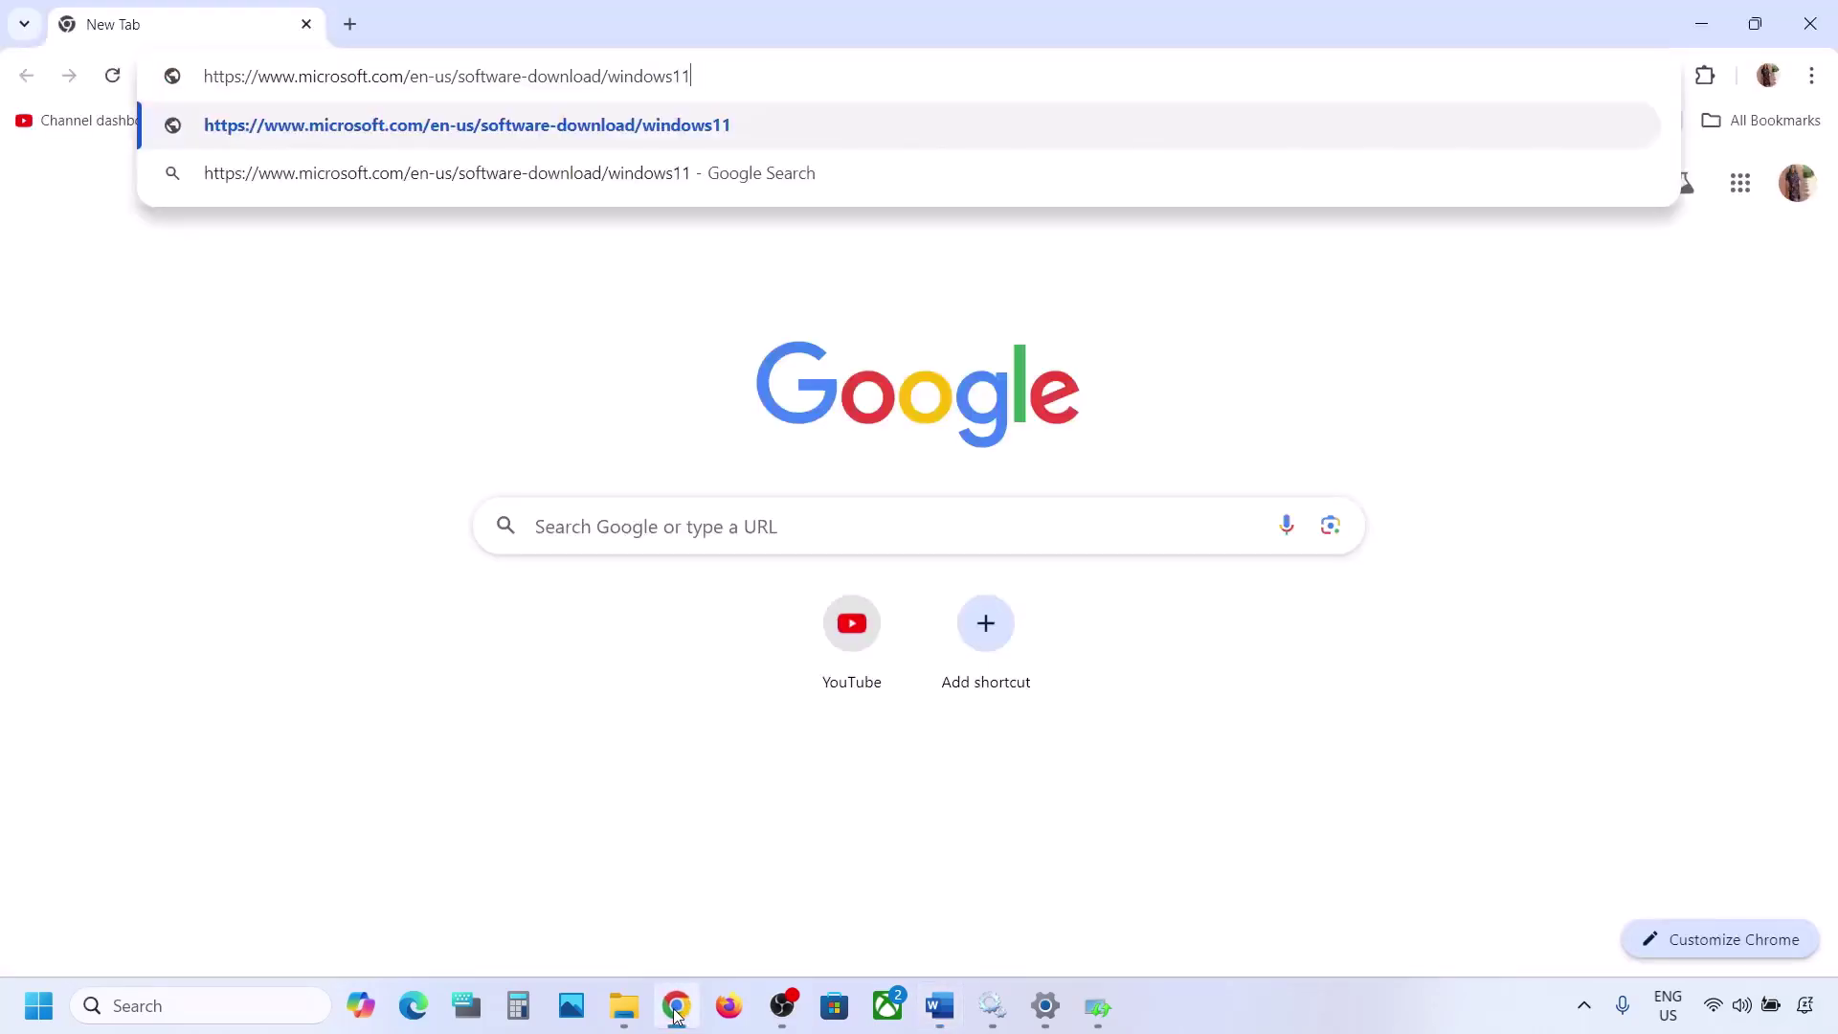
key("Return")
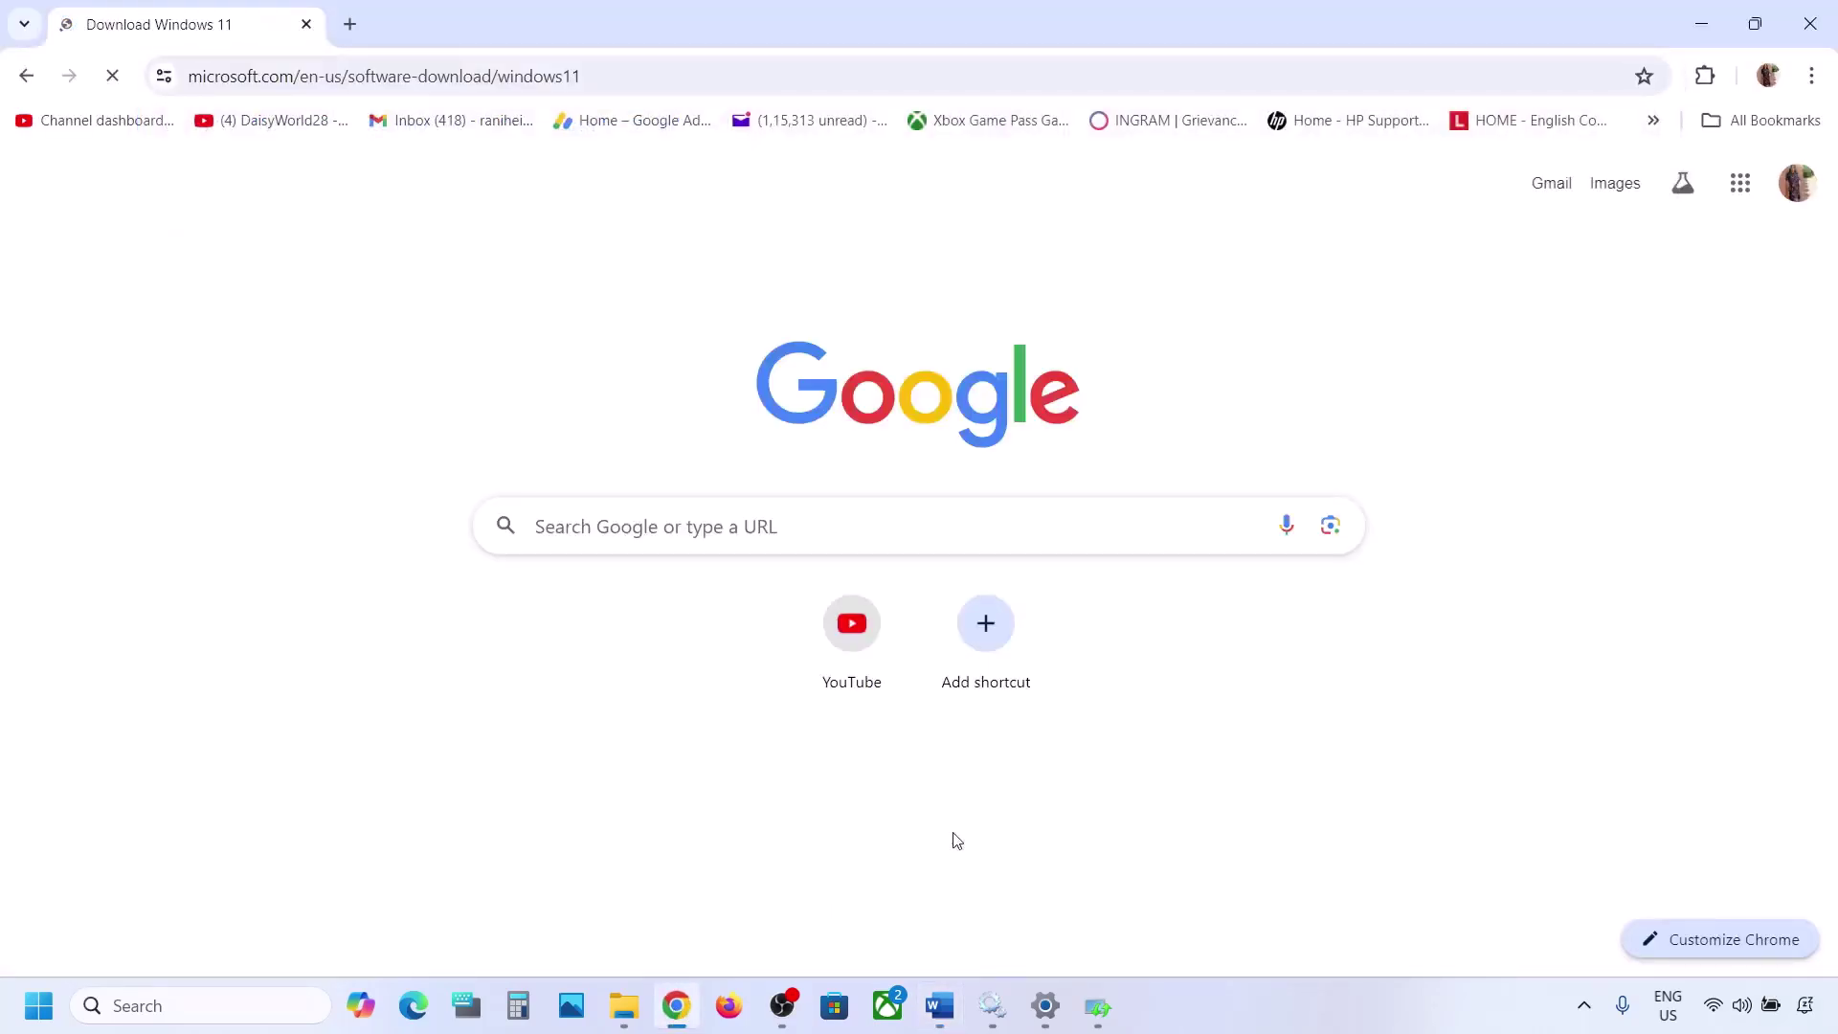
Step: Download and run the Windows 11 Installation Assistant, then minimize it
scroll(784, 646, "down", 1)
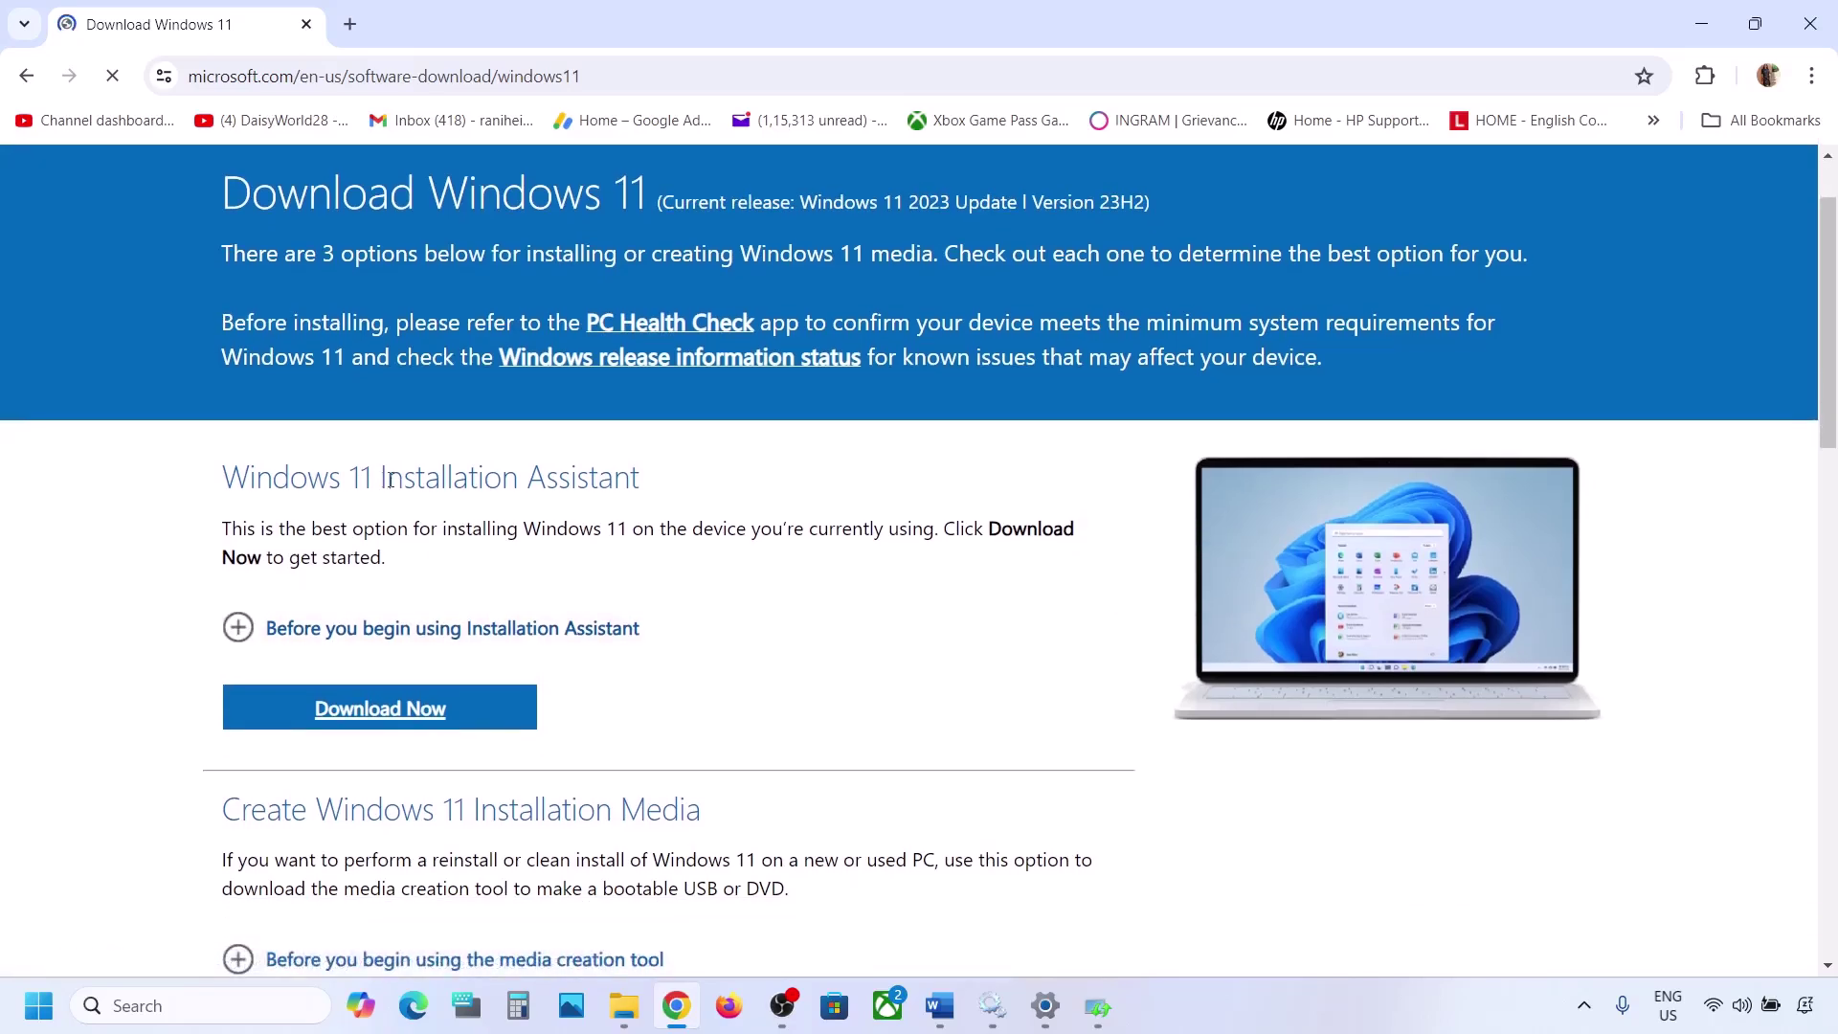
left_click(392, 708)
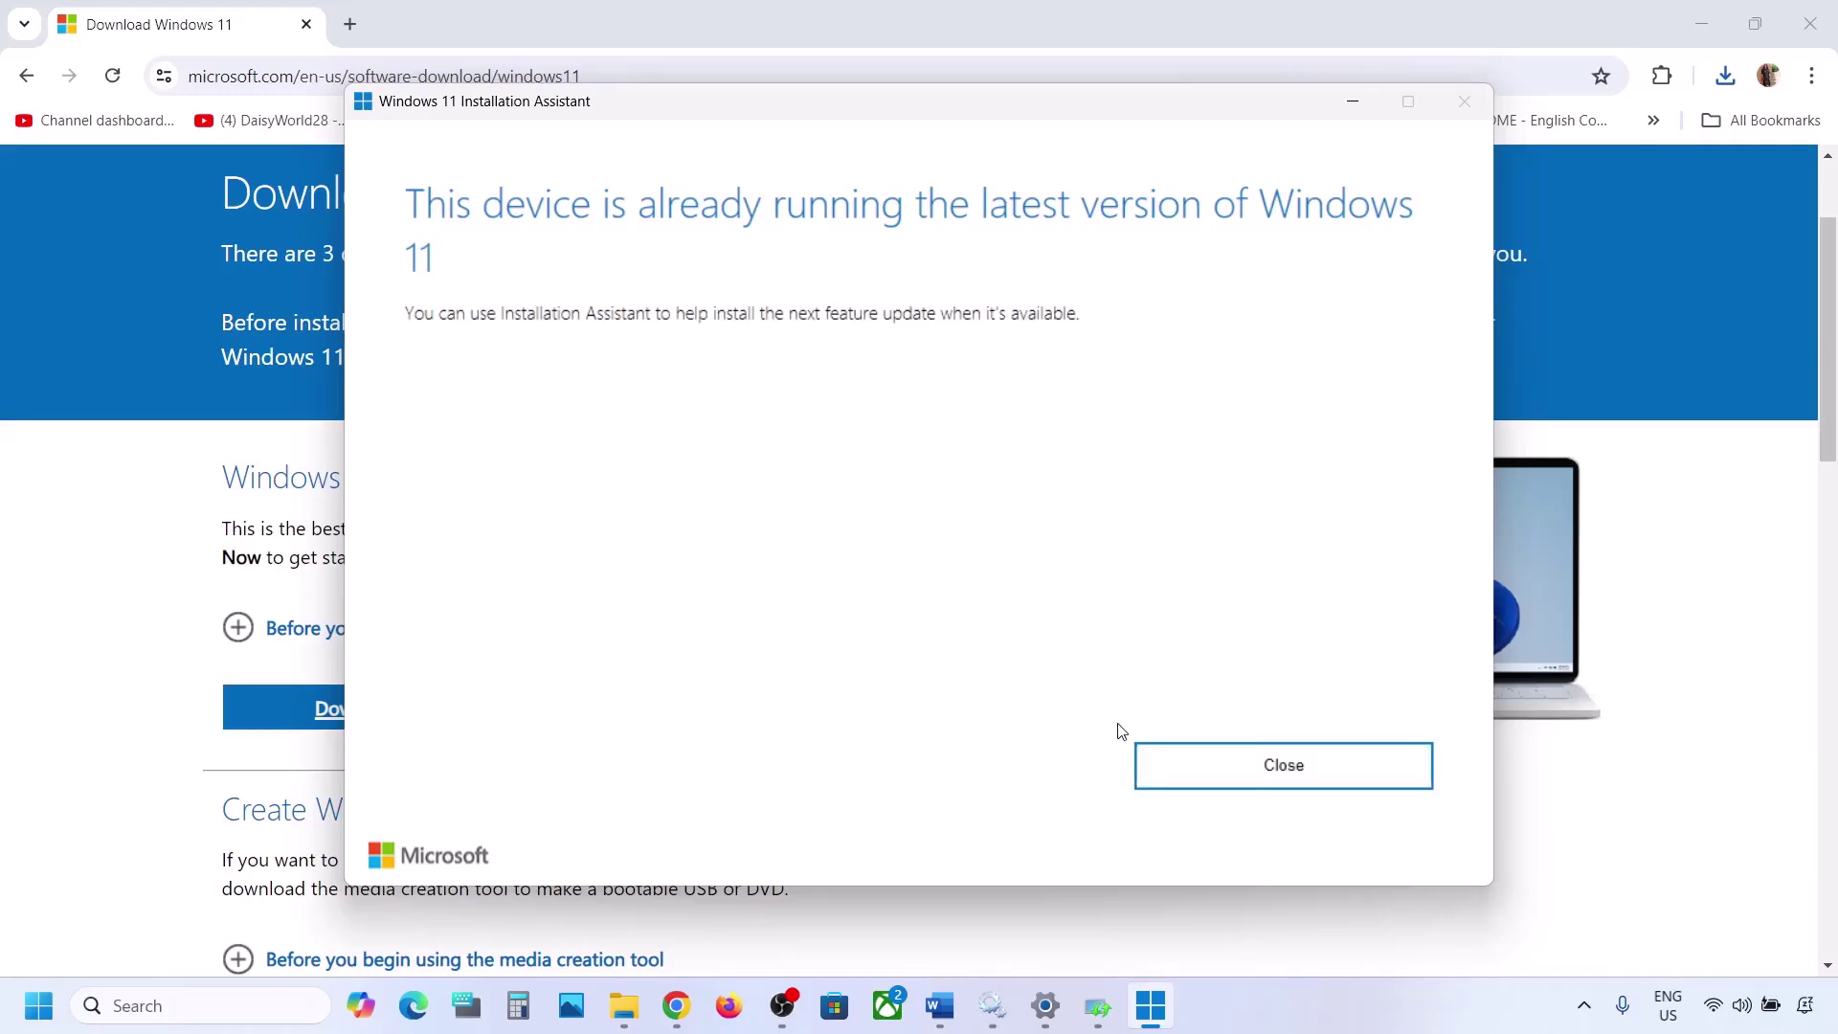
left_click(1353, 102)
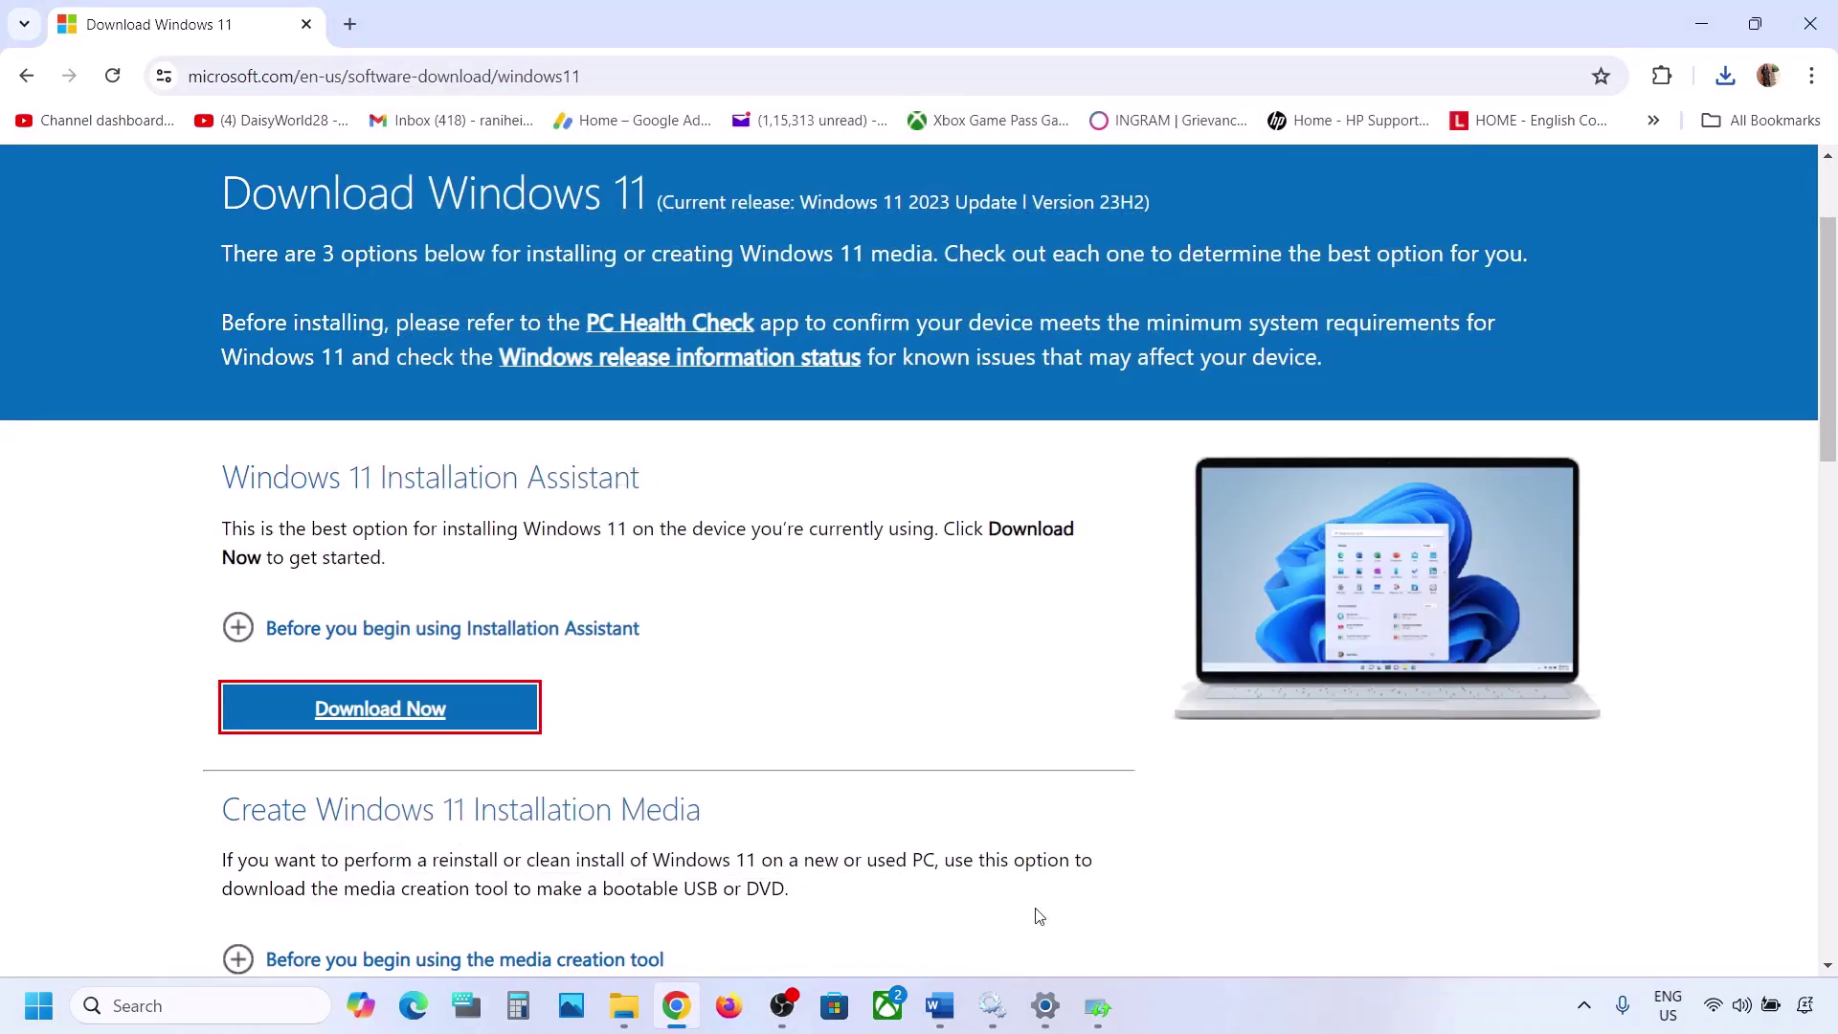
Step: Copy the reset commands from SC config trustedinstaller start=auto through net start appidsvc in Word
key("alt+Tab")
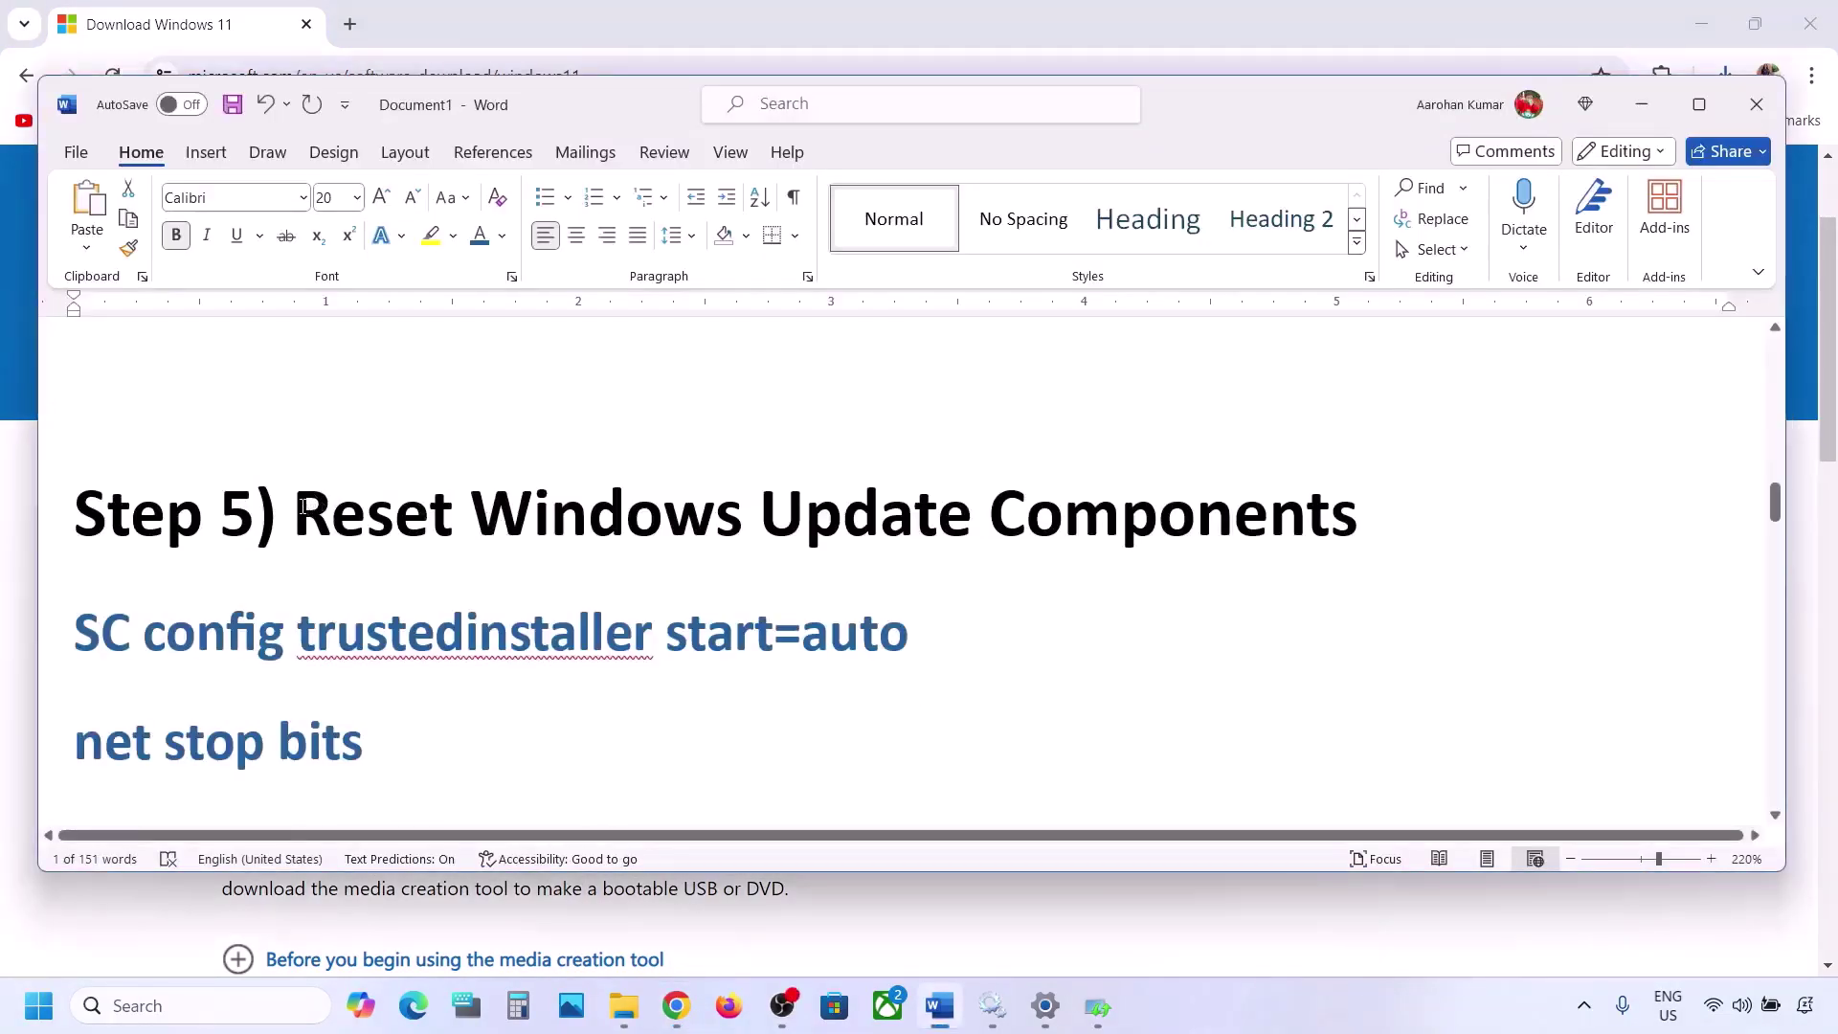
left_click_drag(303, 508, 1359, 522)
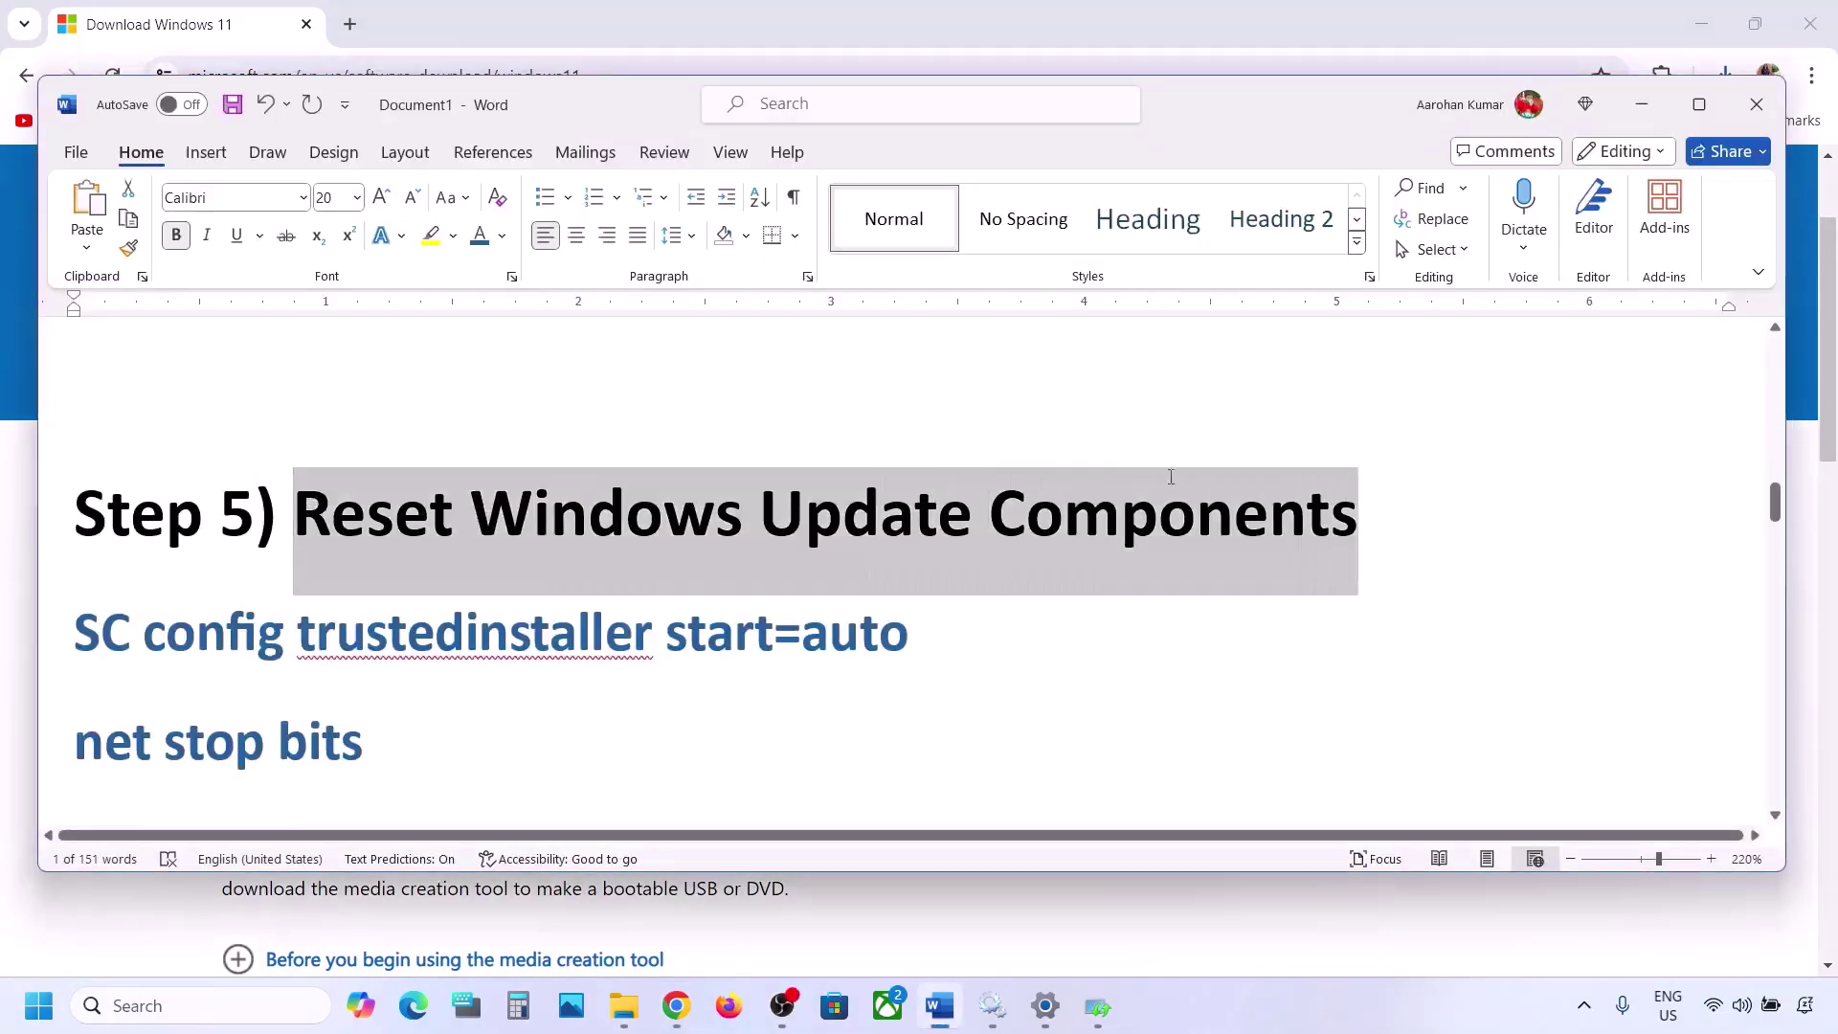
left_click(76, 629)
left_click_drag(74, 628, 77, 633)
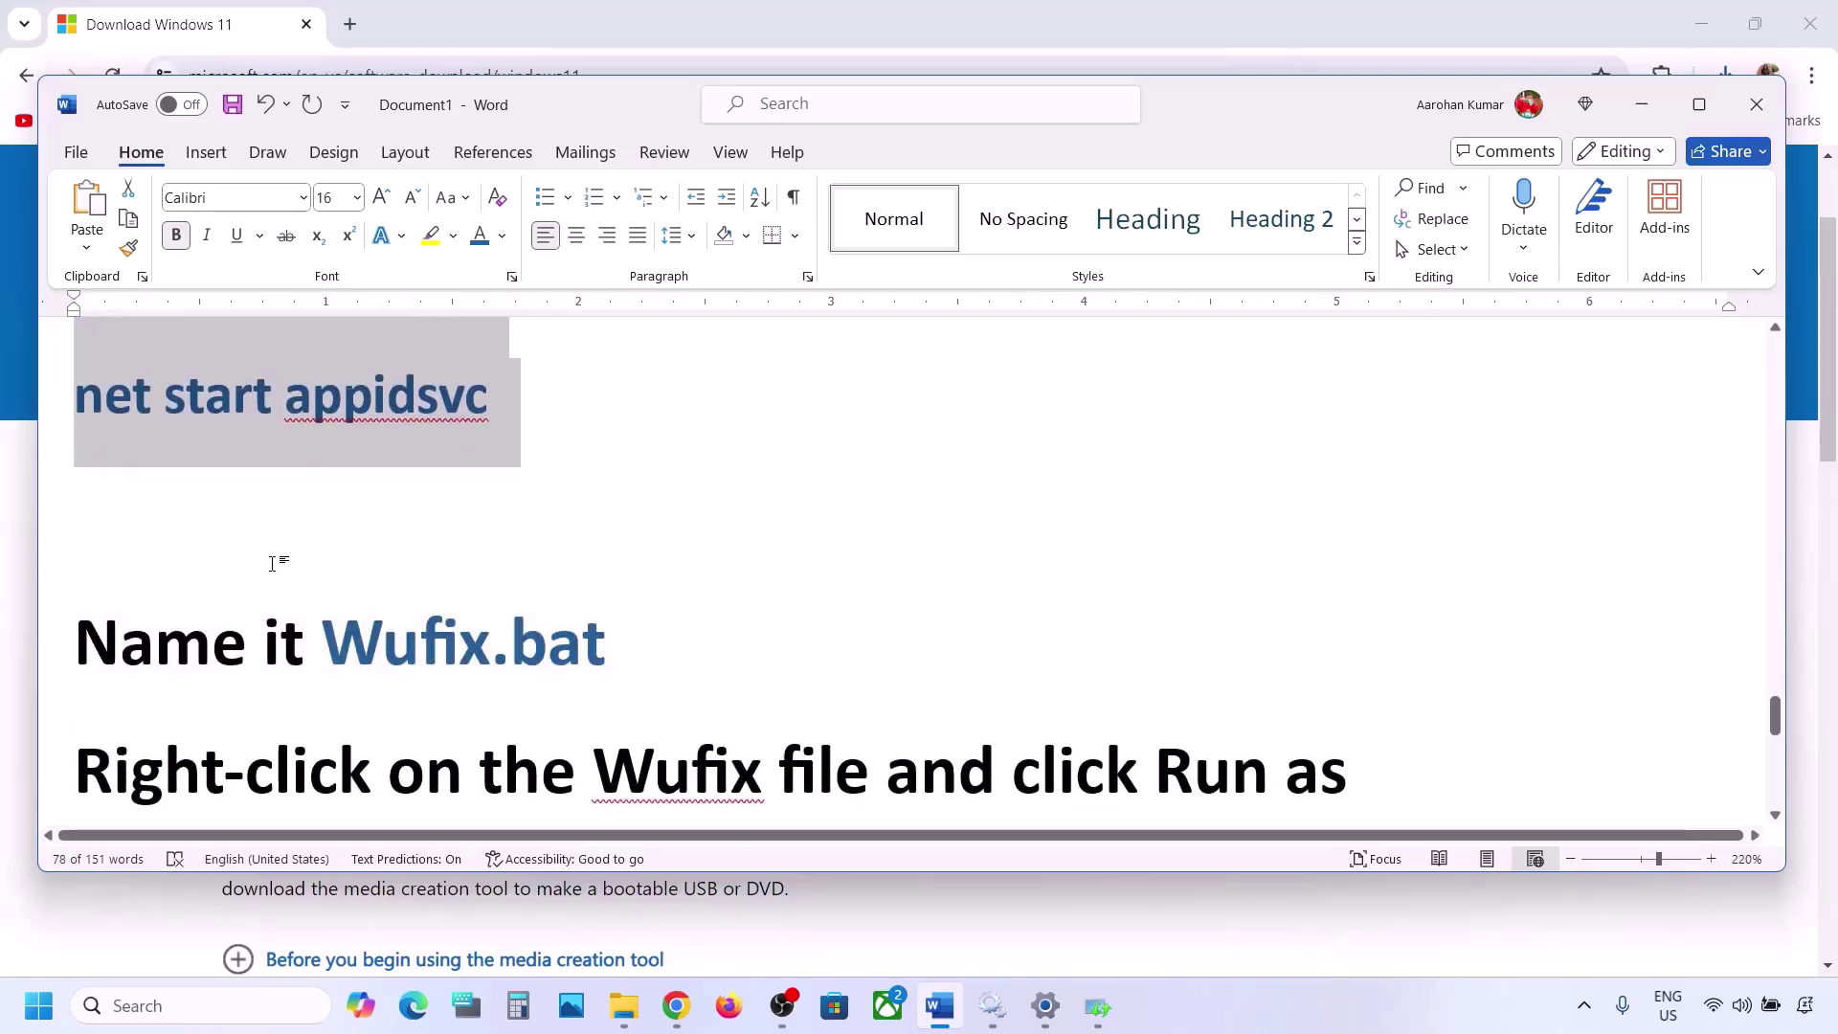
scroll(272, 563, "up", 2)
right_click(284, 486)
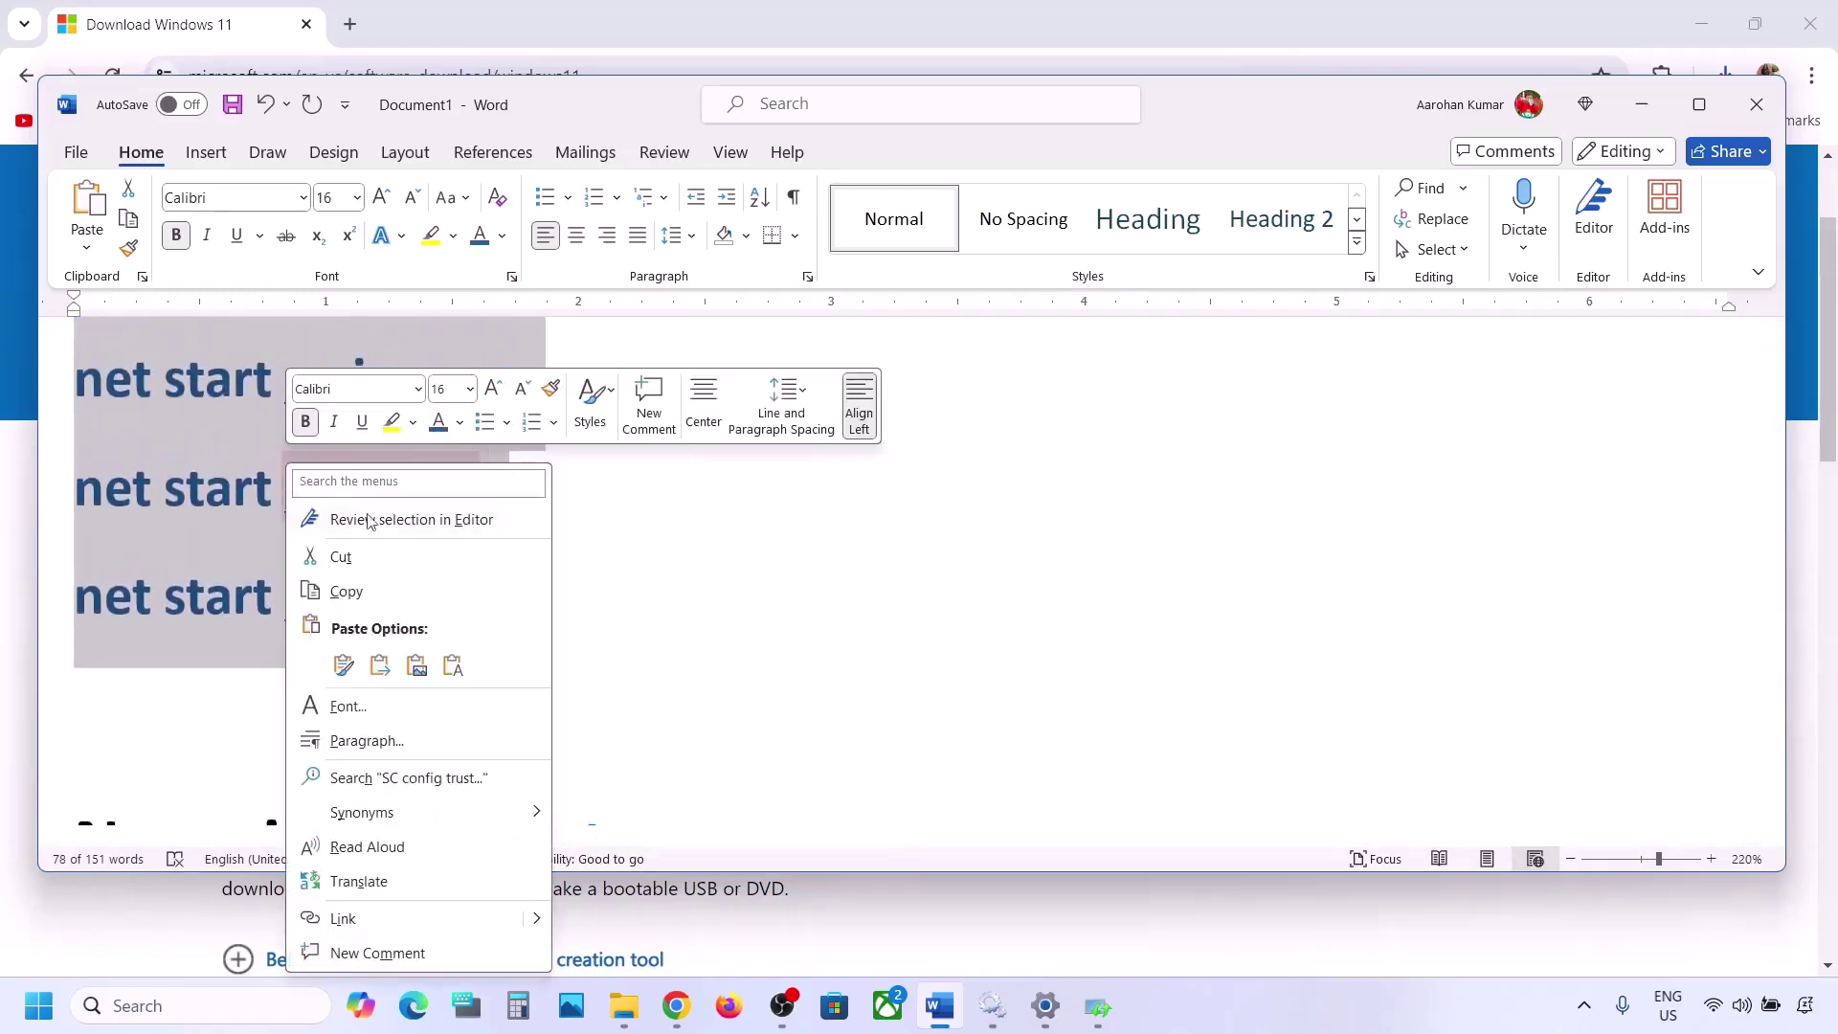
left_click(380, 586)
Step: Open Notepad from Start search and paste the copied reset commands into it
left_click(154, 1008)
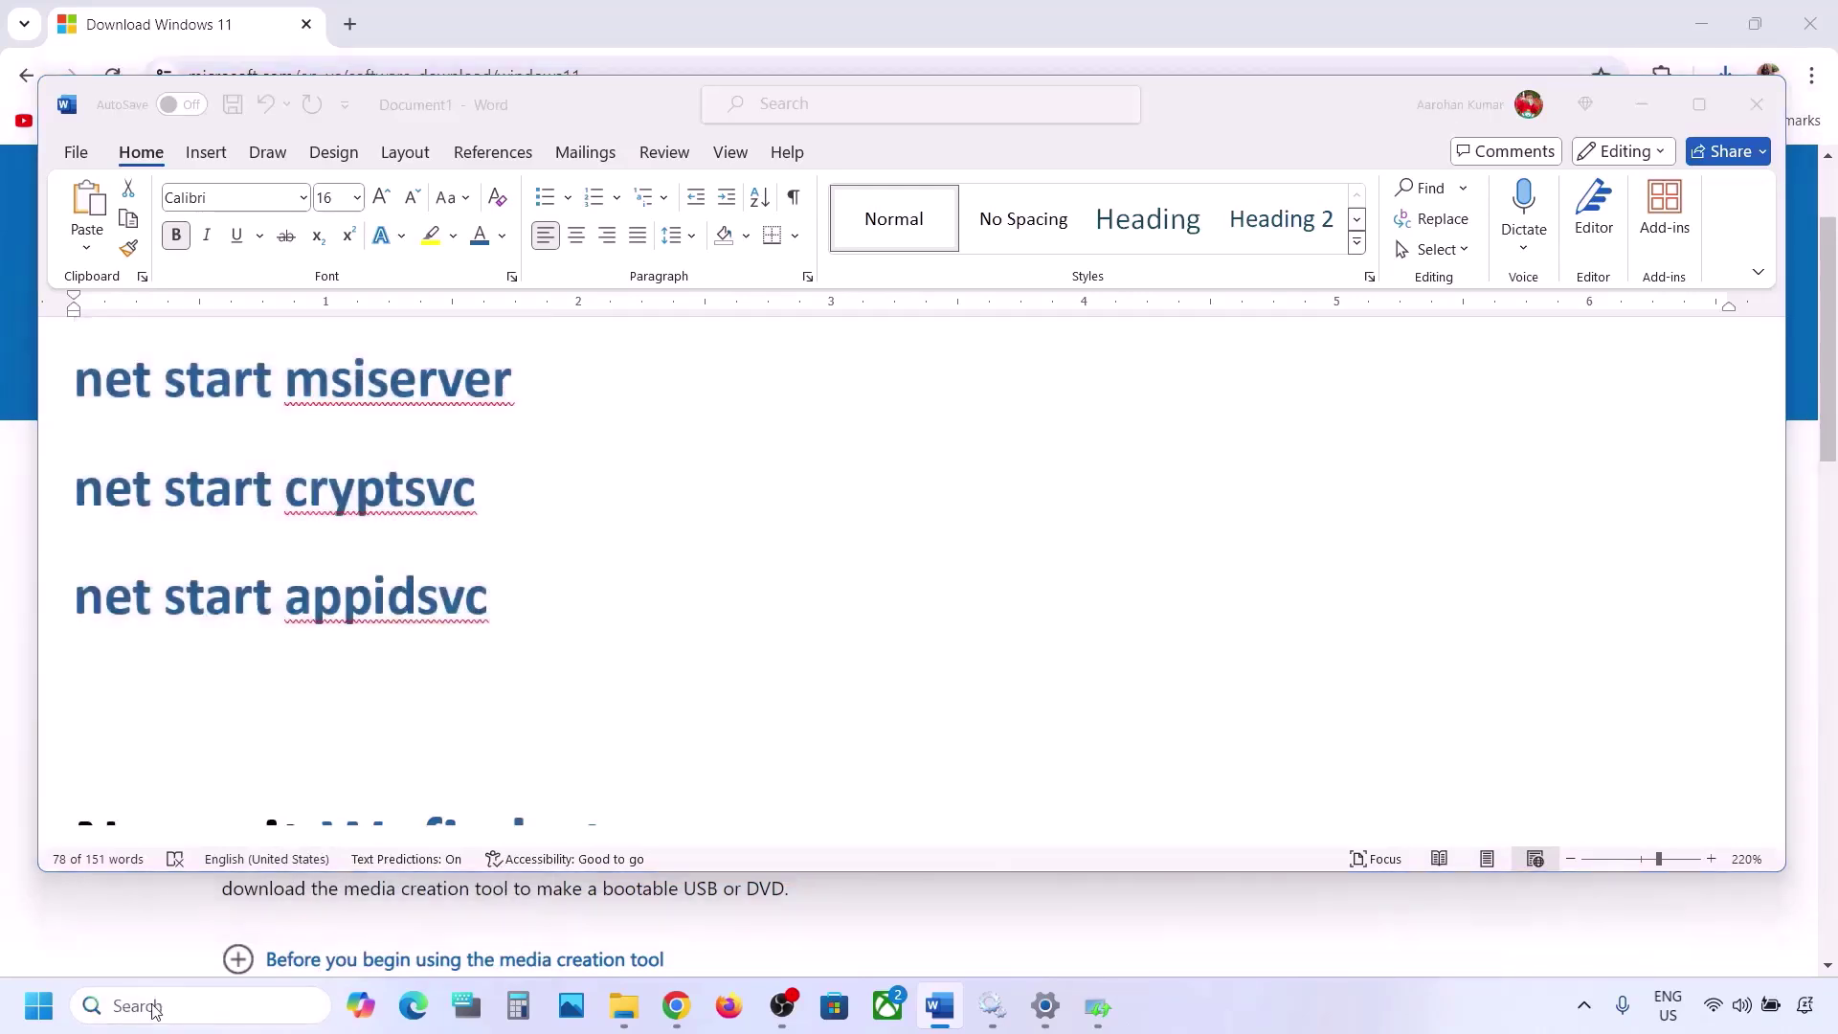
type("note")
key("Return")
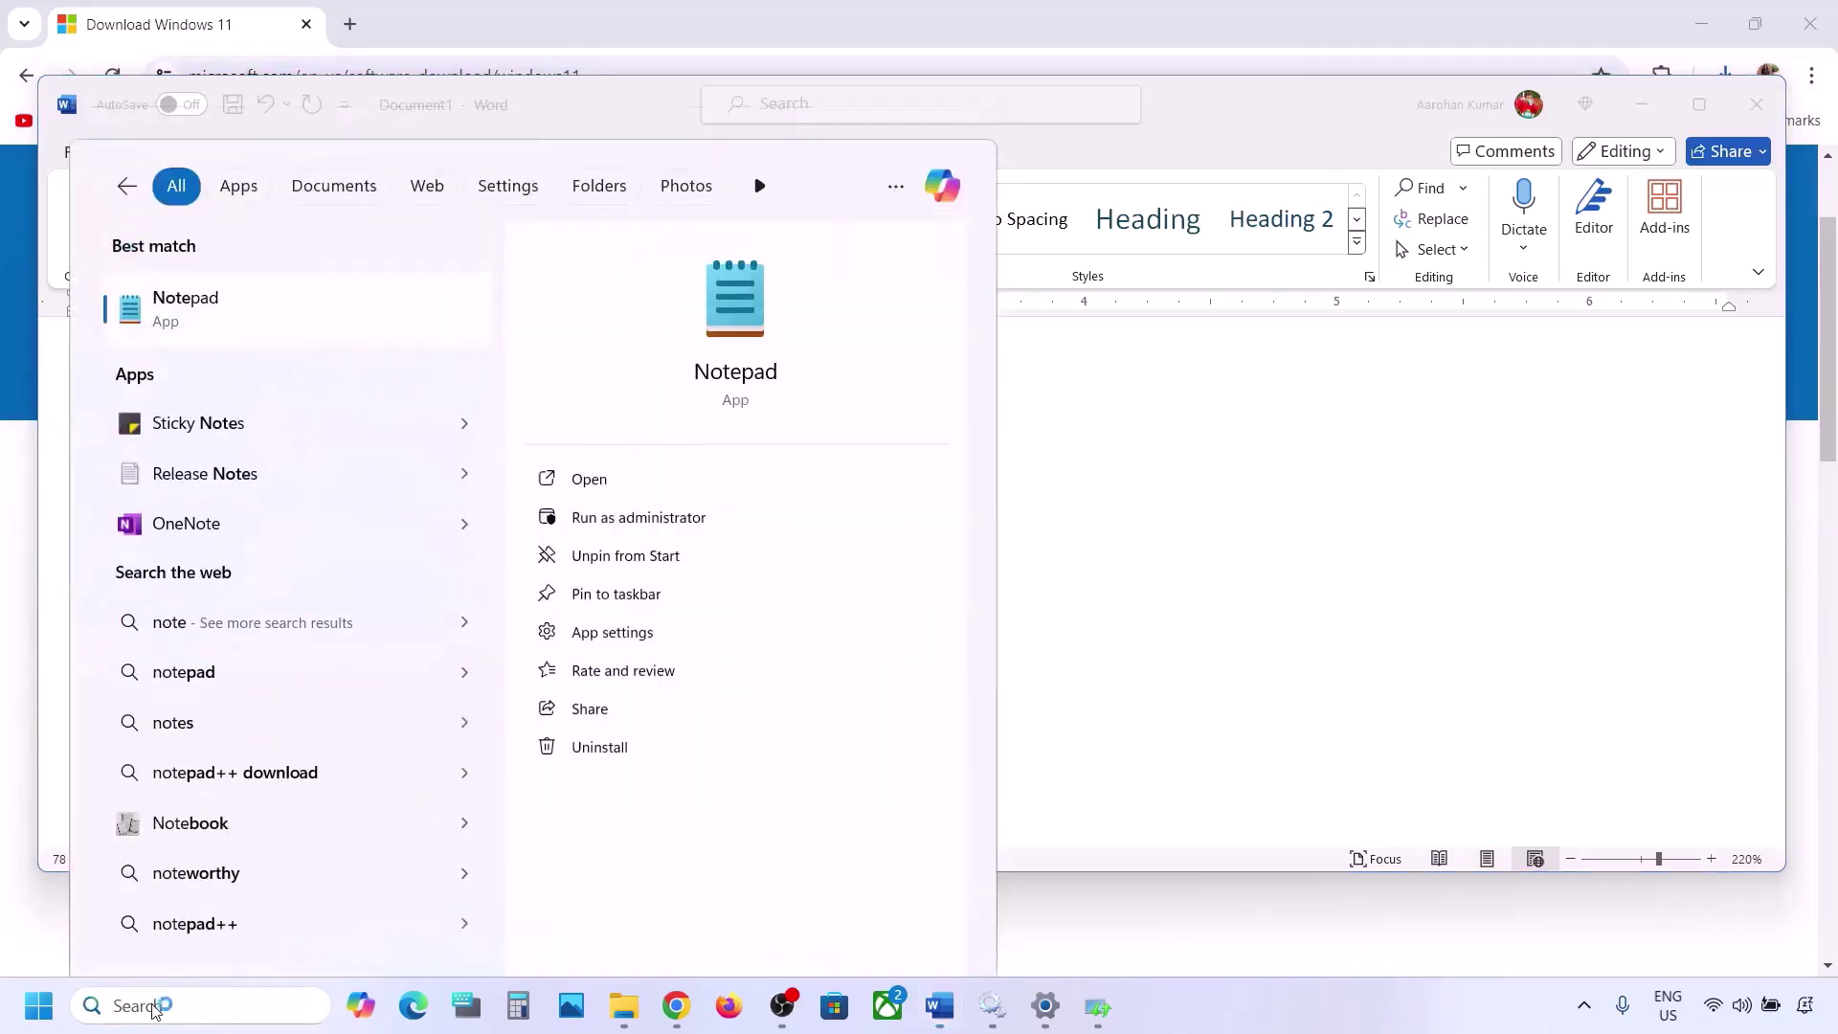
key("ctrl+v")
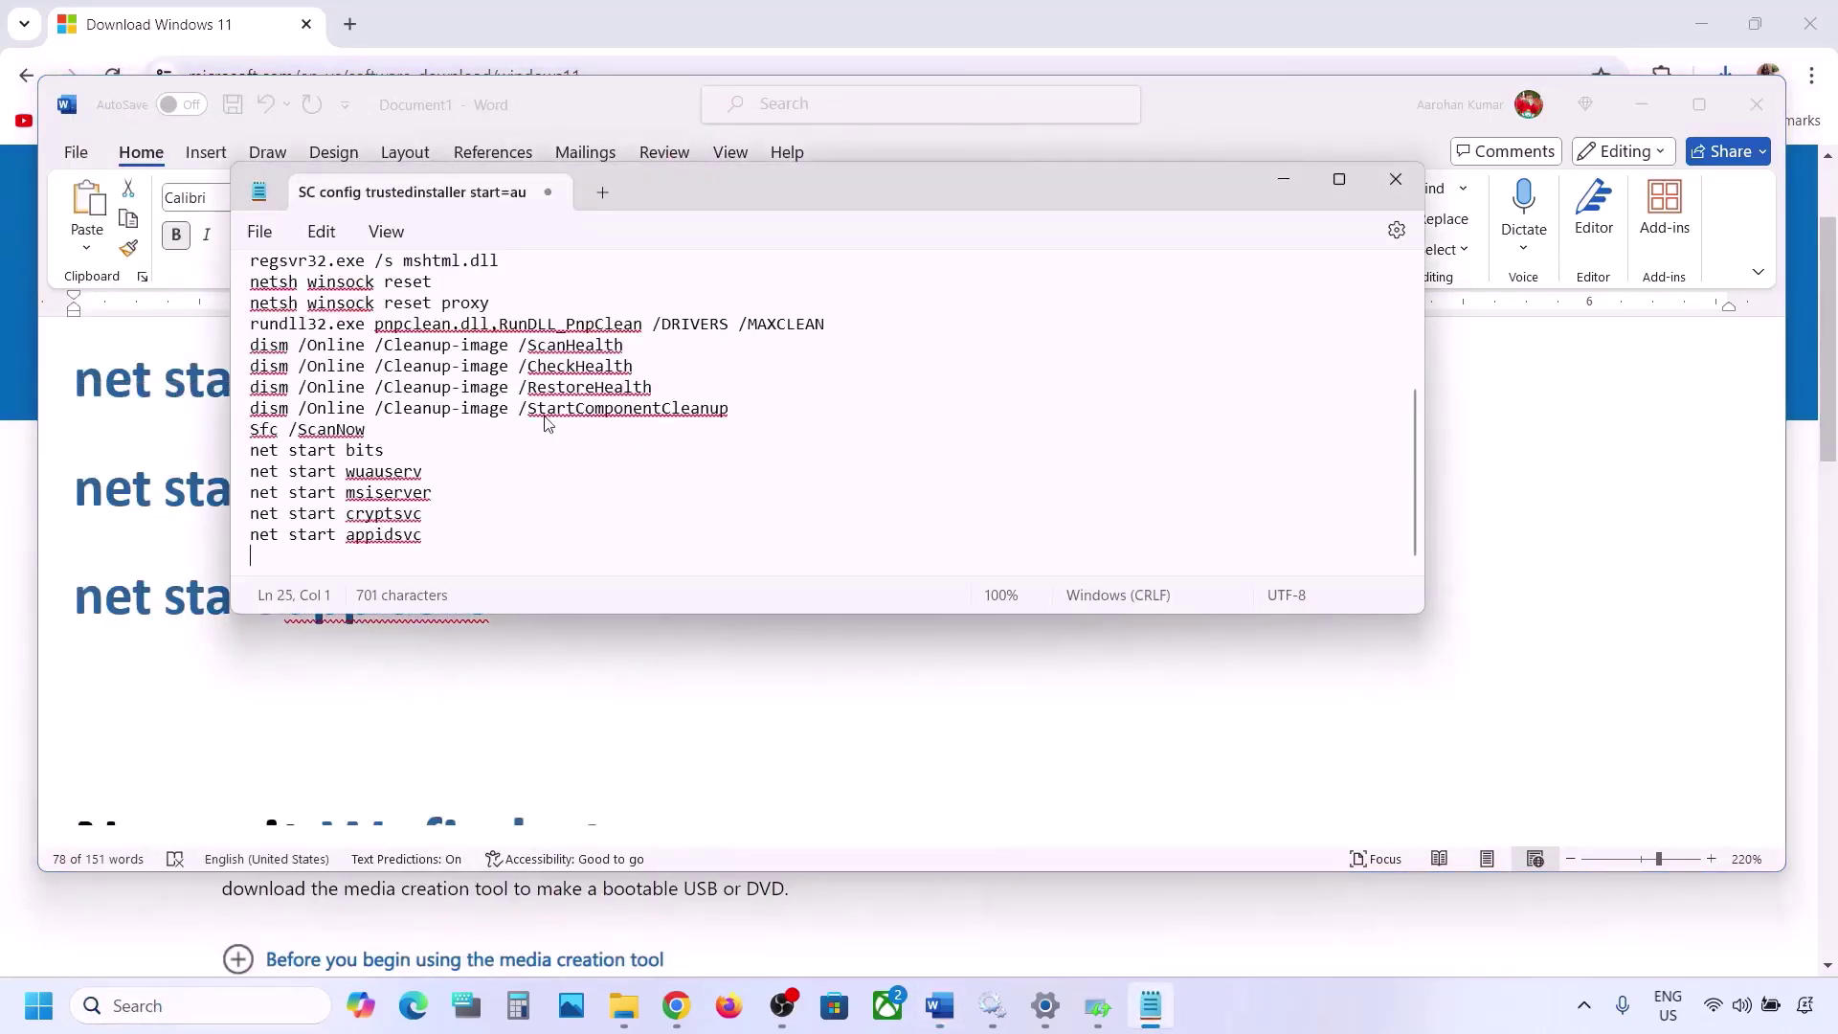
scroll(514, 339, "up", 4)
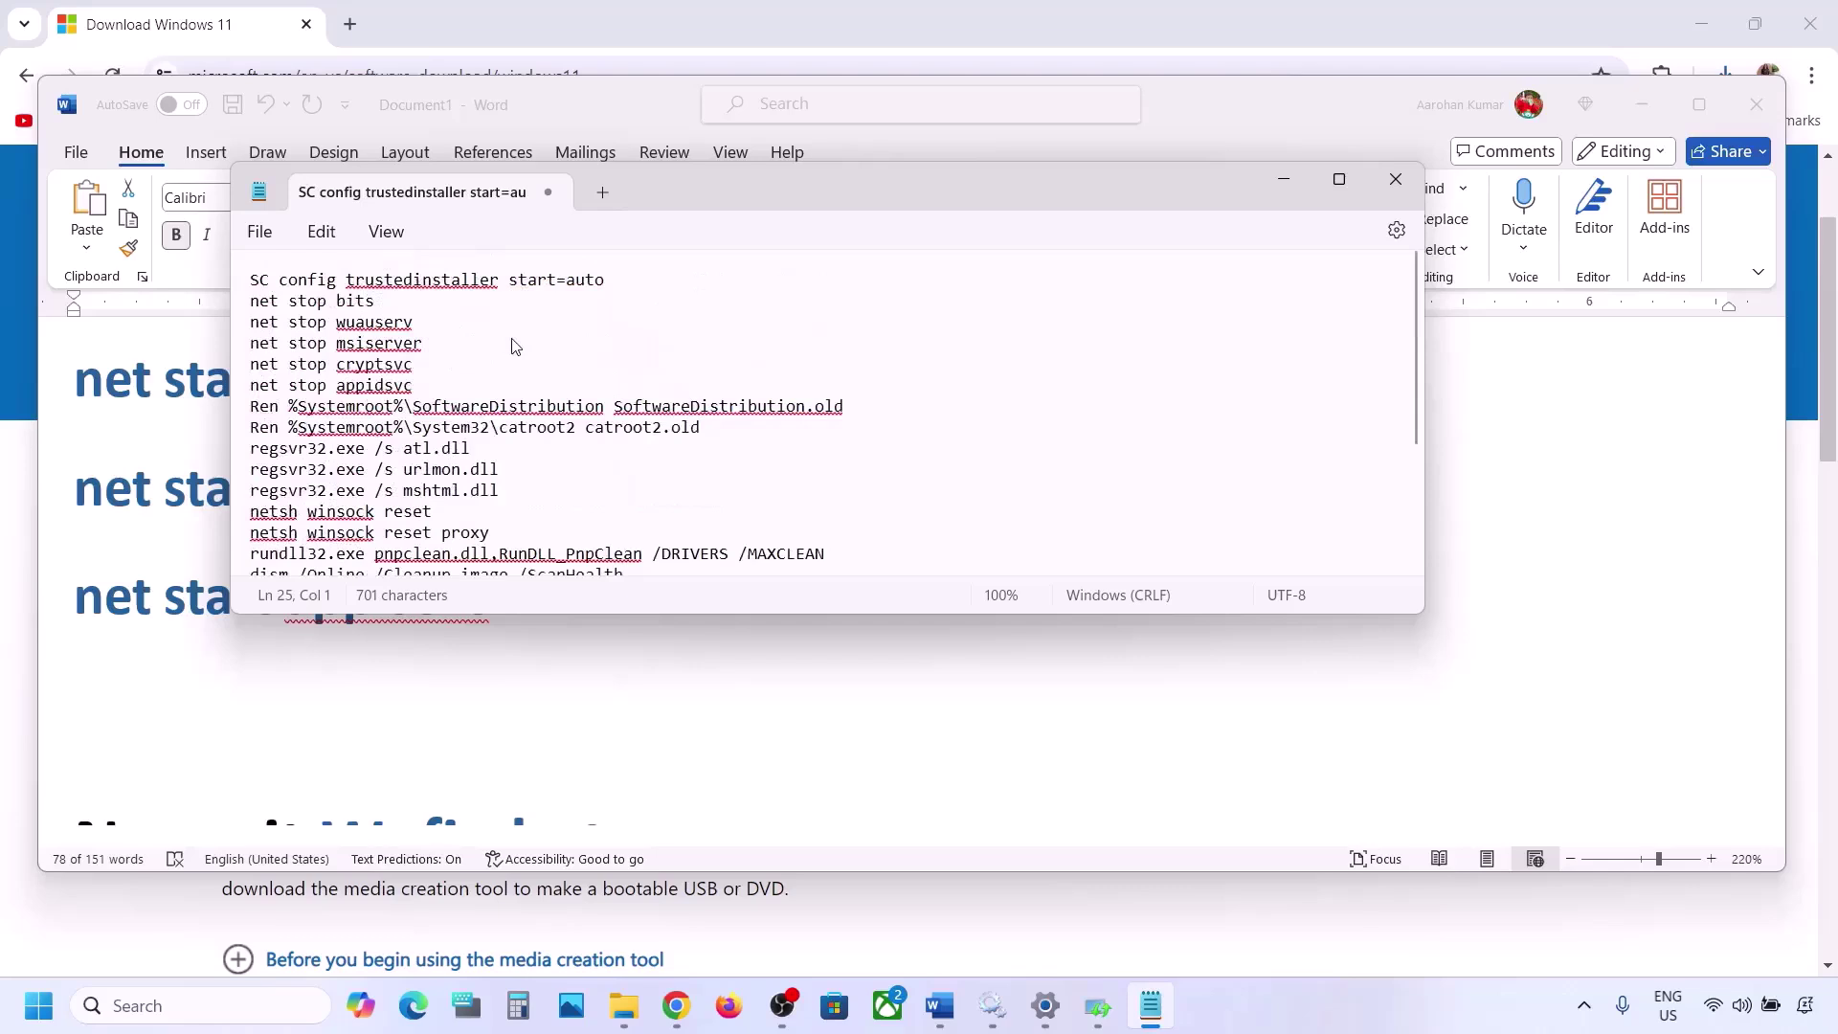
left_click(259, 232)
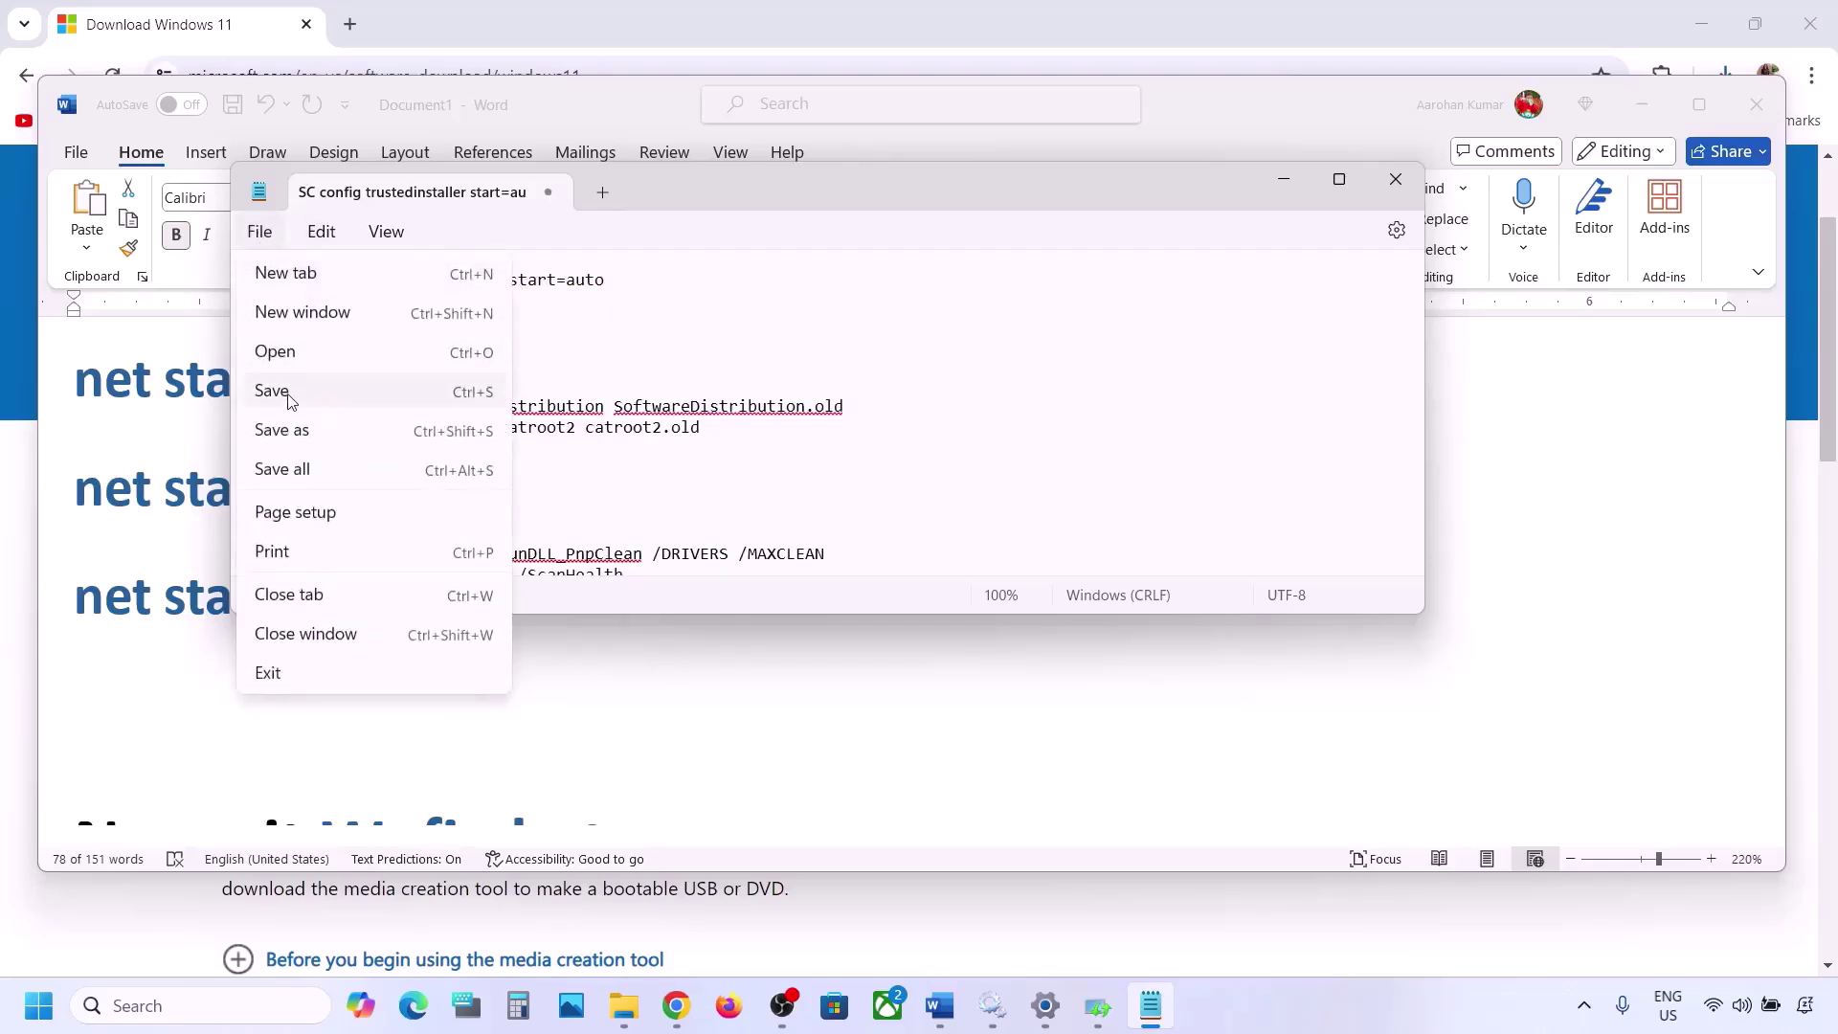
Step: Copy the file name Wufix.bat from the Word guide
left_click(283, 429)
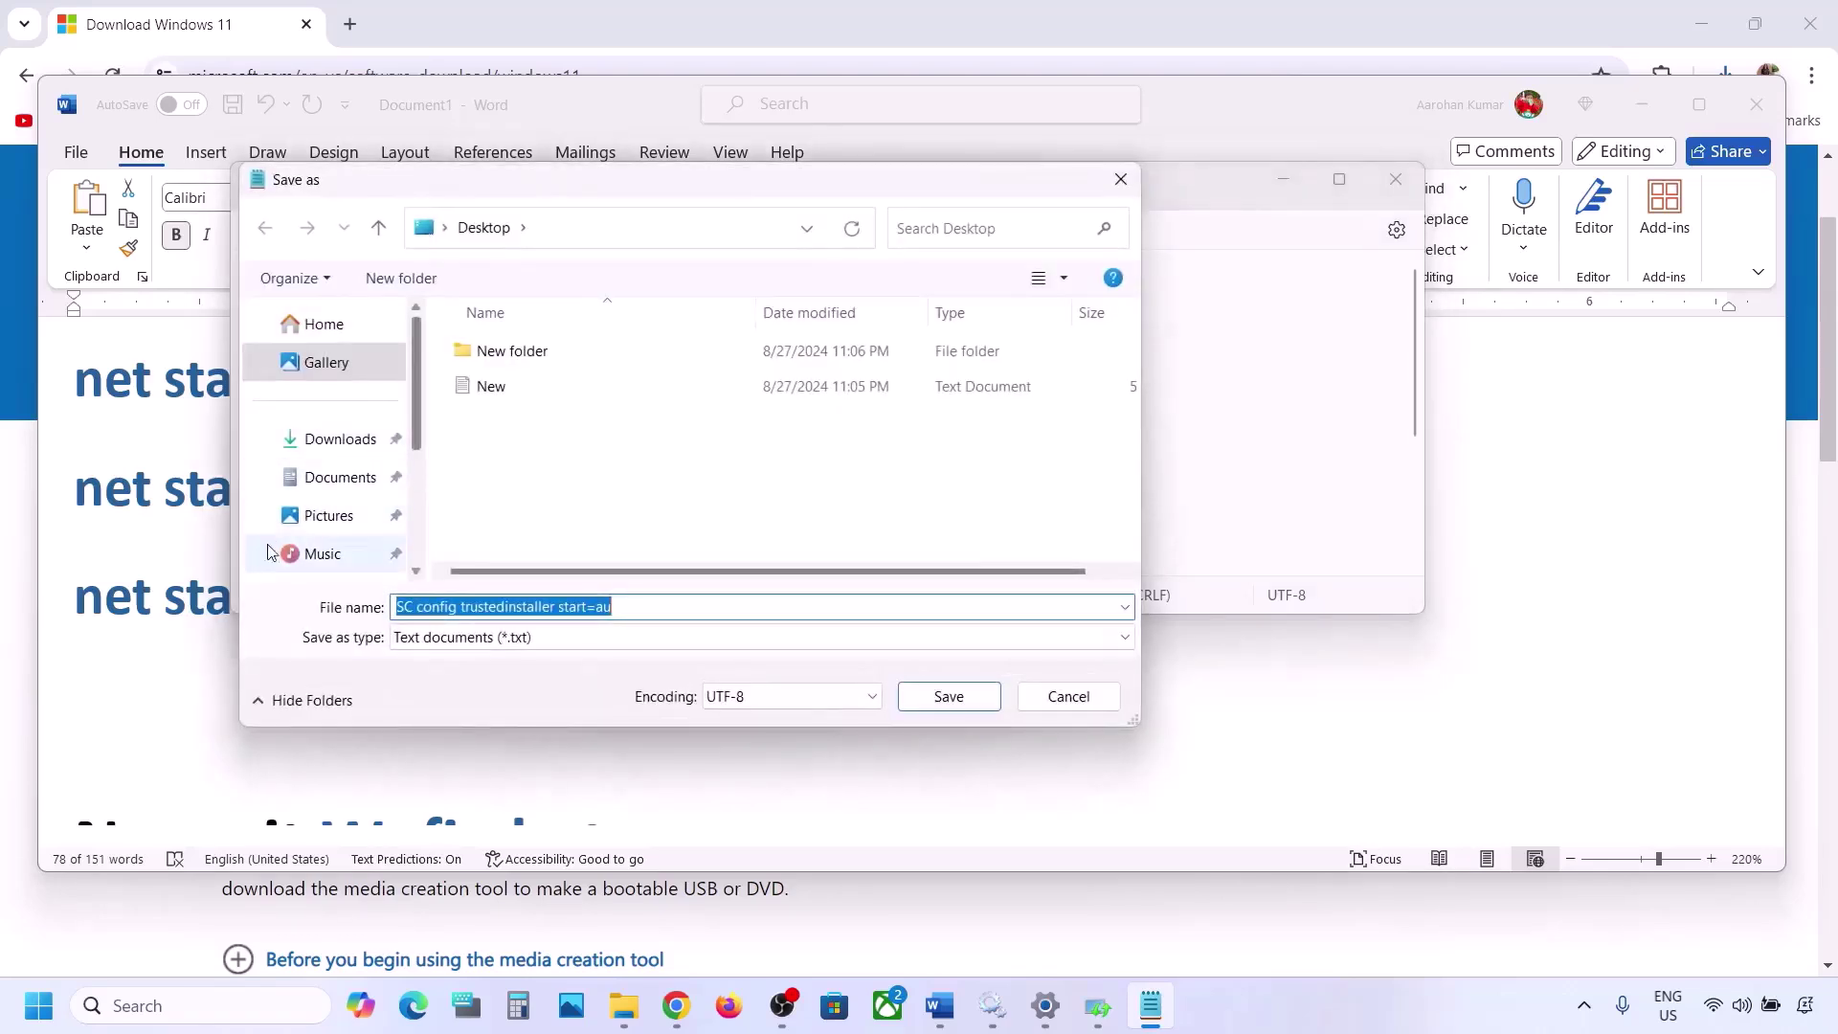
left_click(213, 603)
scroll(287, 575, "down", 5)
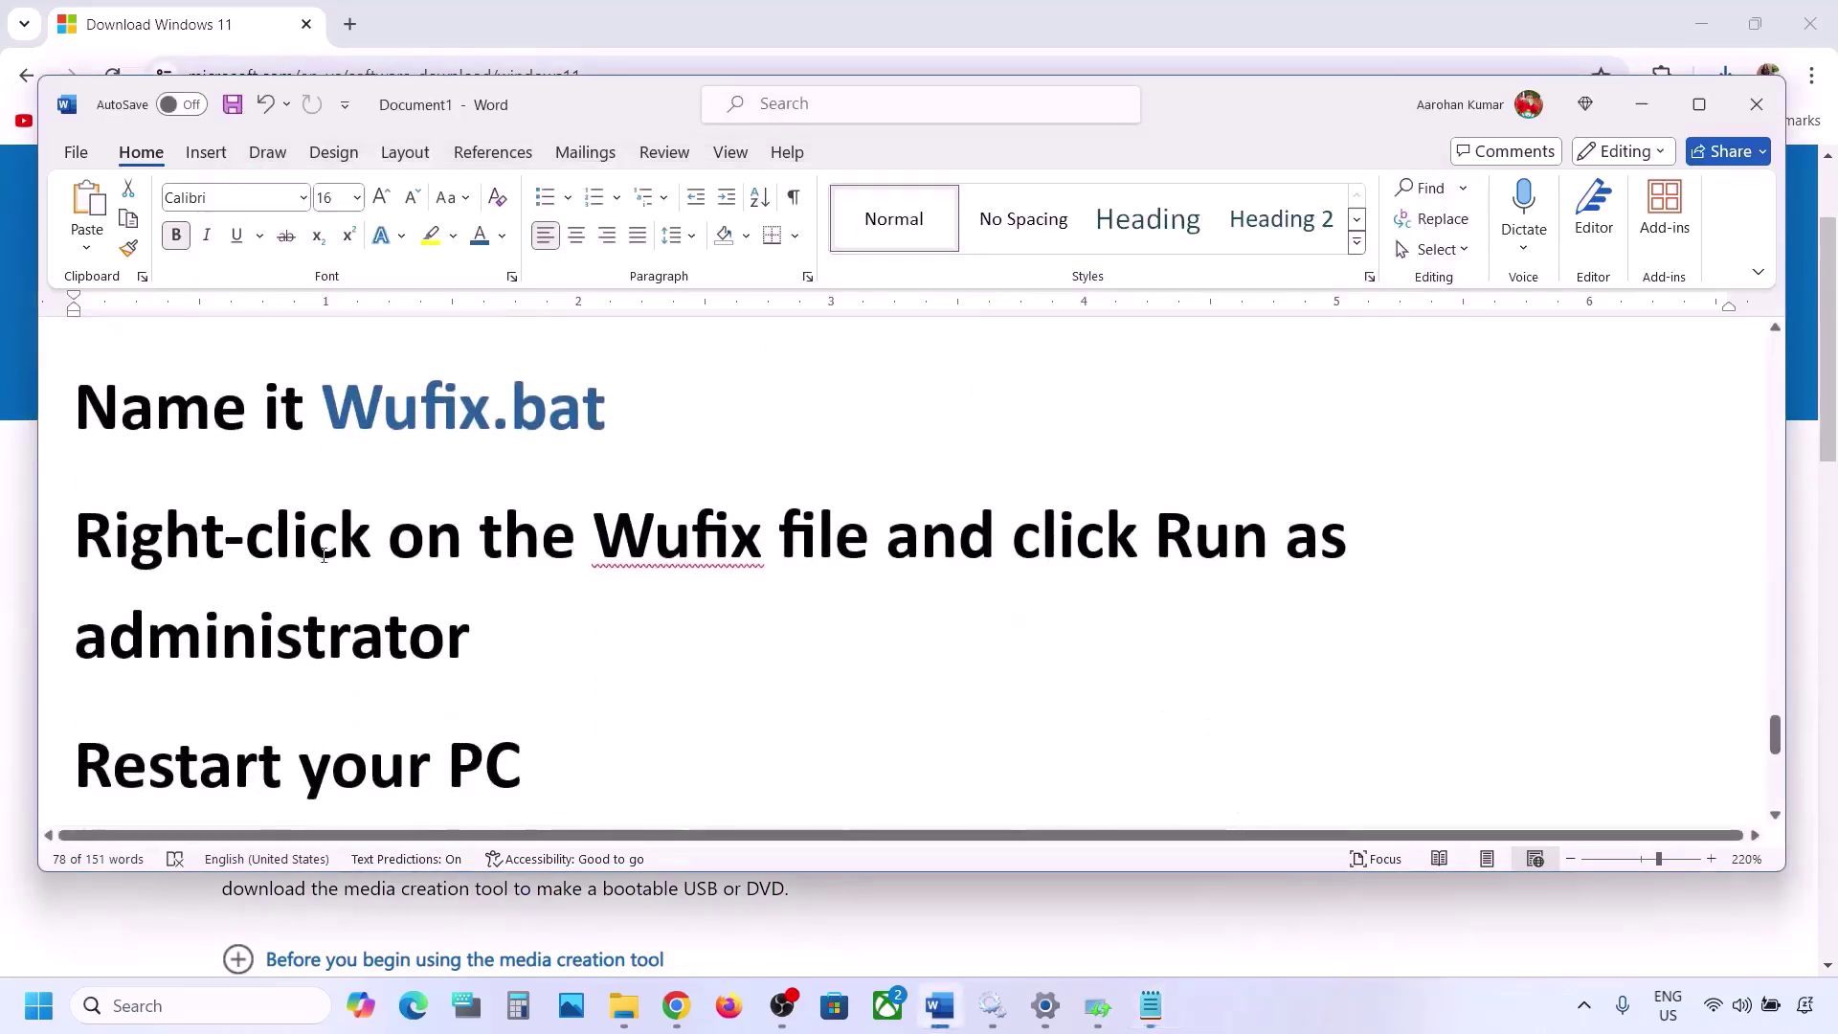
scroll(373, 539, "up", 1)
left_click_drag(613, 432, 399, 437)
key("ctrl+c")
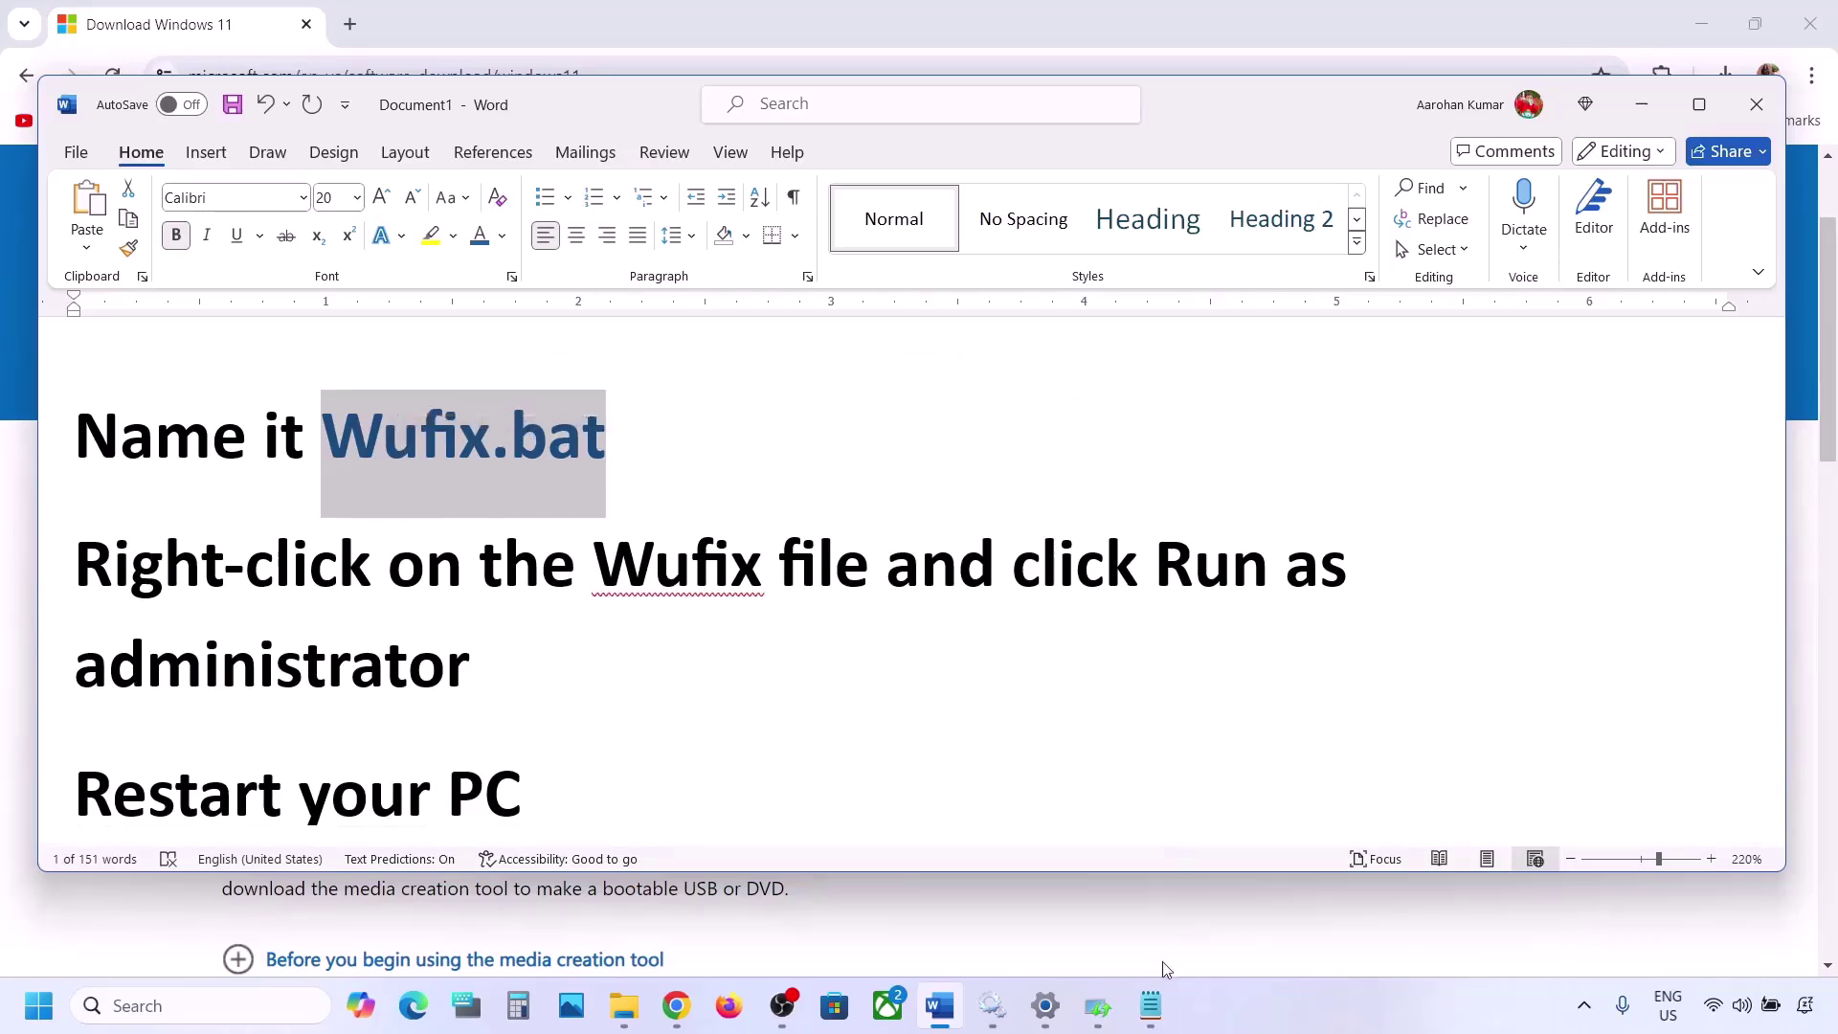
Step: Save the commands as Wufix.bat with Save as type set to All files
left_click(1149, 1005)
key("ctrl+s")
key("ctrl+v")
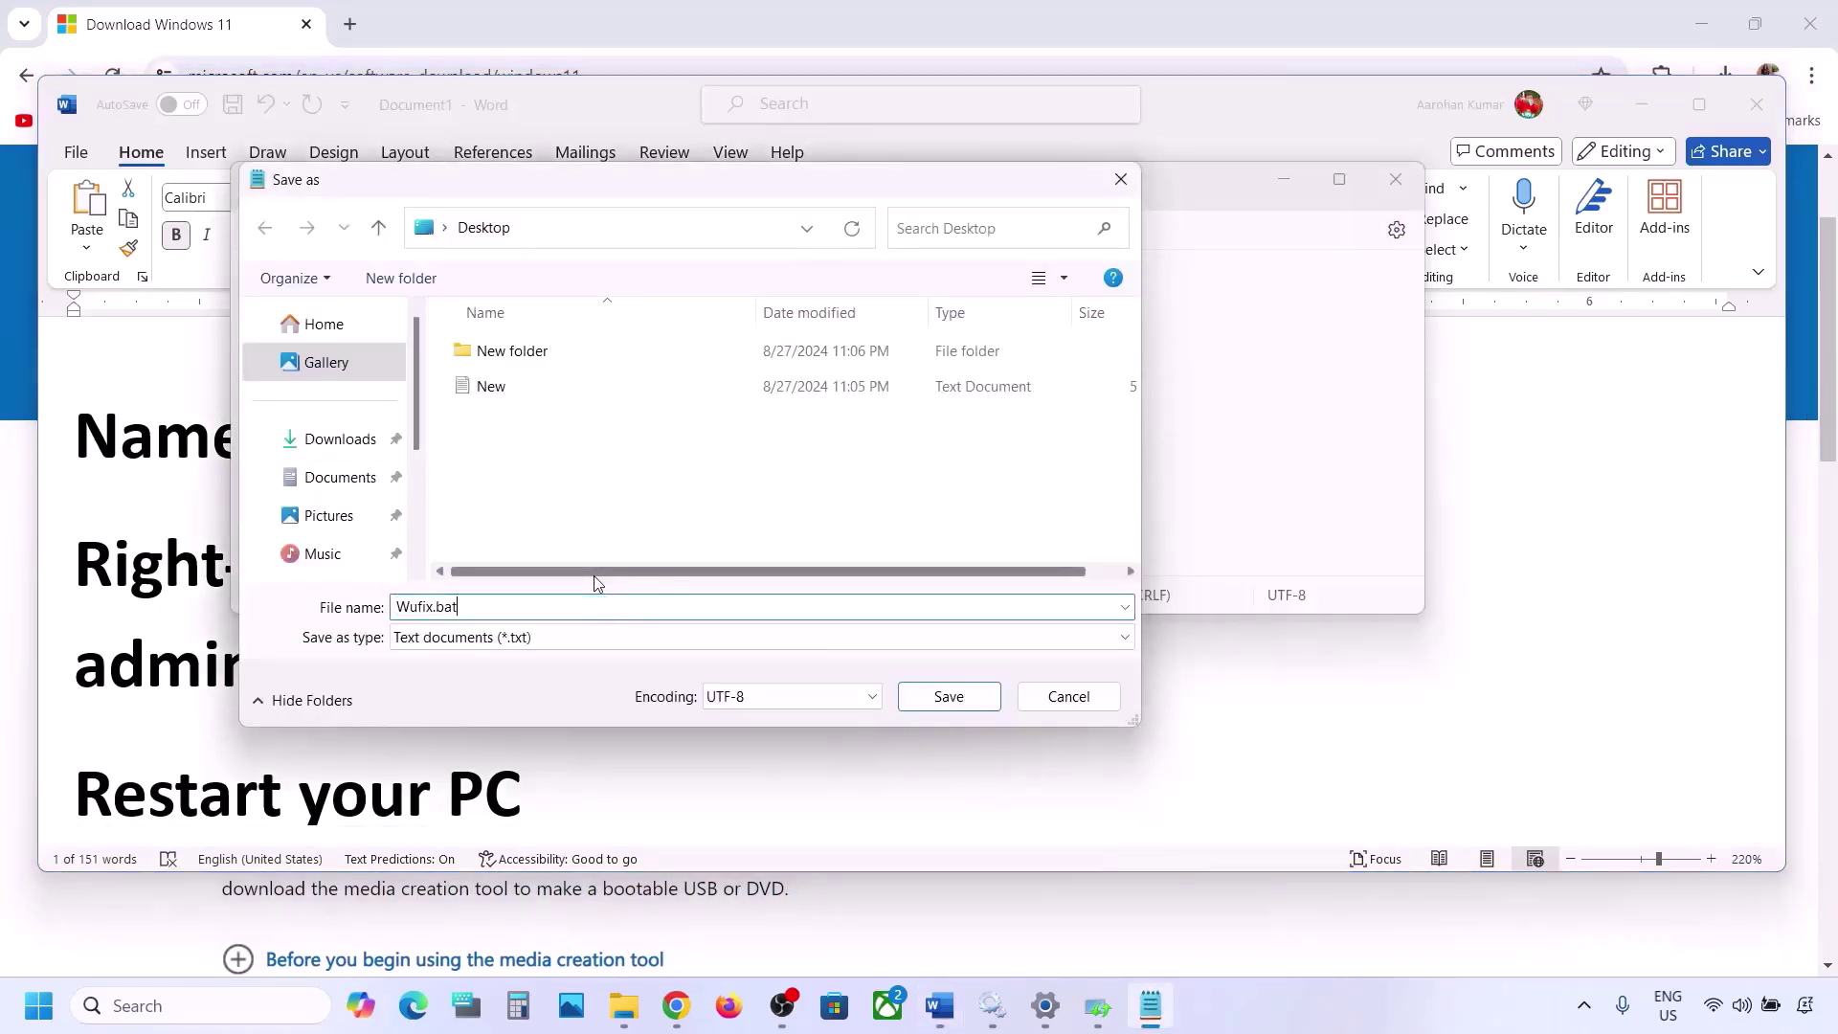
left_click(542, 638)
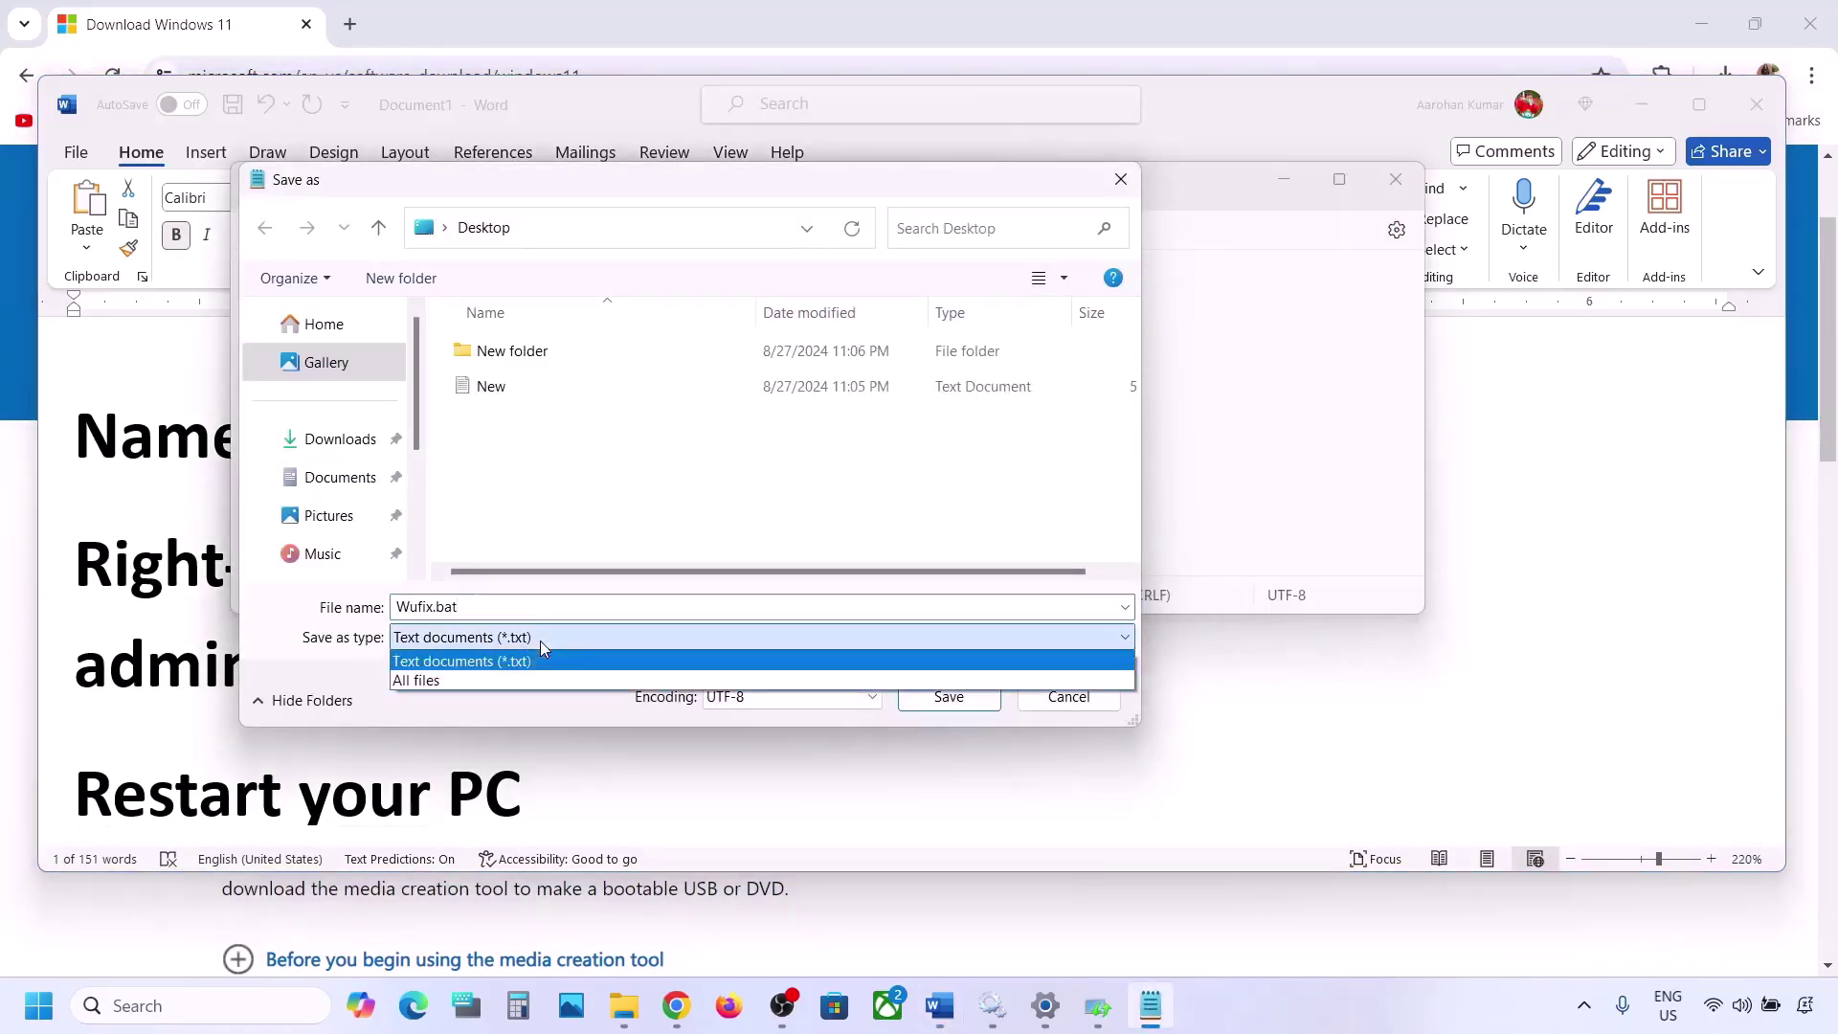
left_click(474, 681)
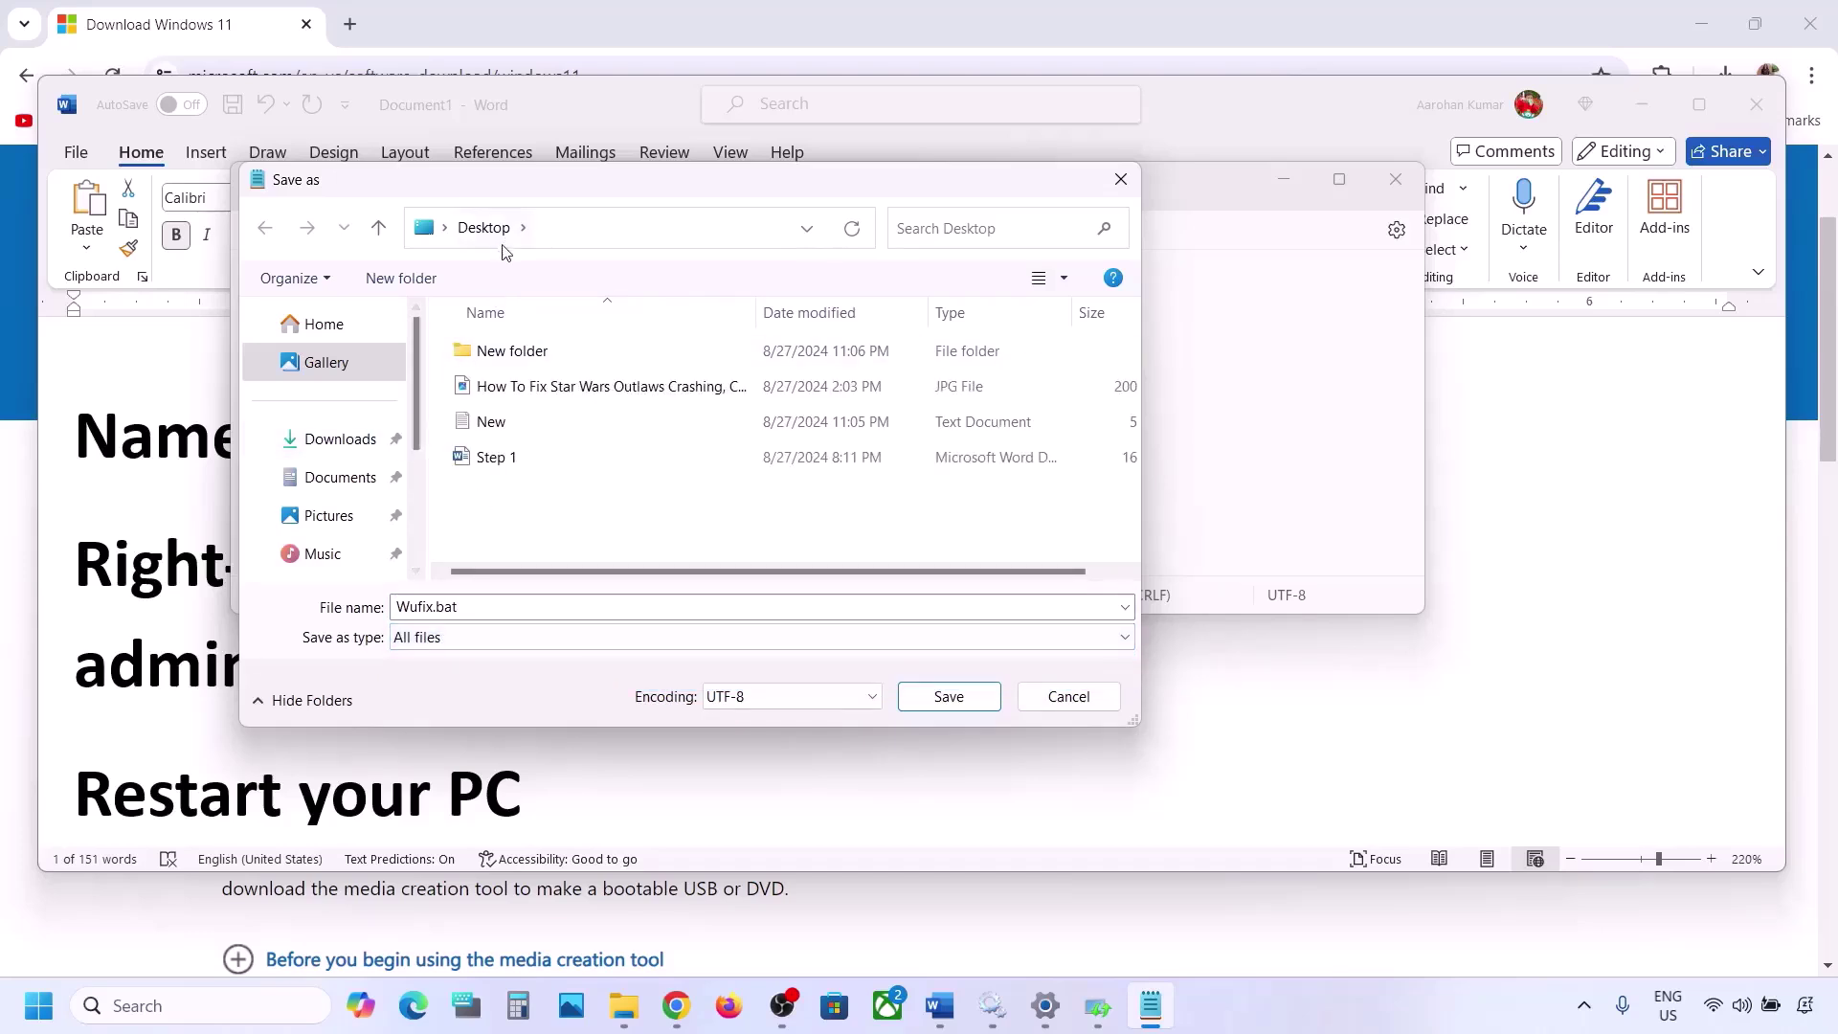
left_click(948, 697)
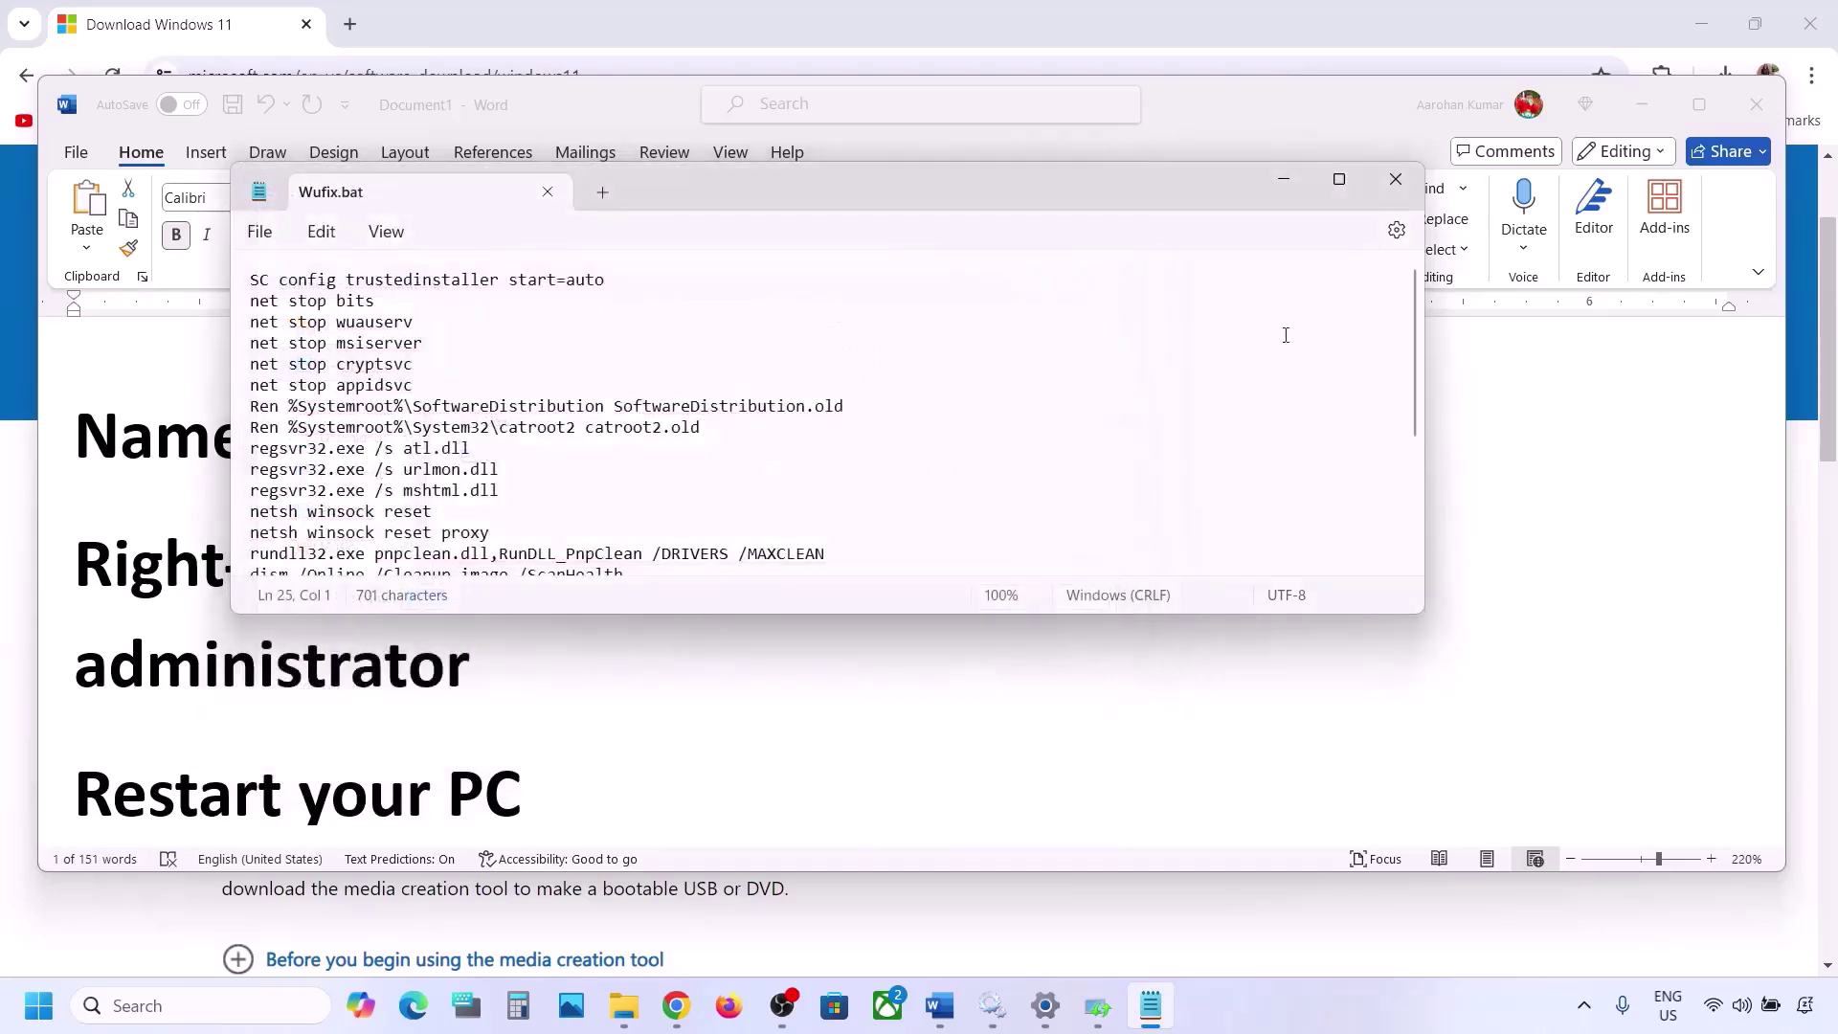
Step: Close Notepad and run Wufix.bat from the desktop as administrator
left_click(1400, 183)
key("super+d")
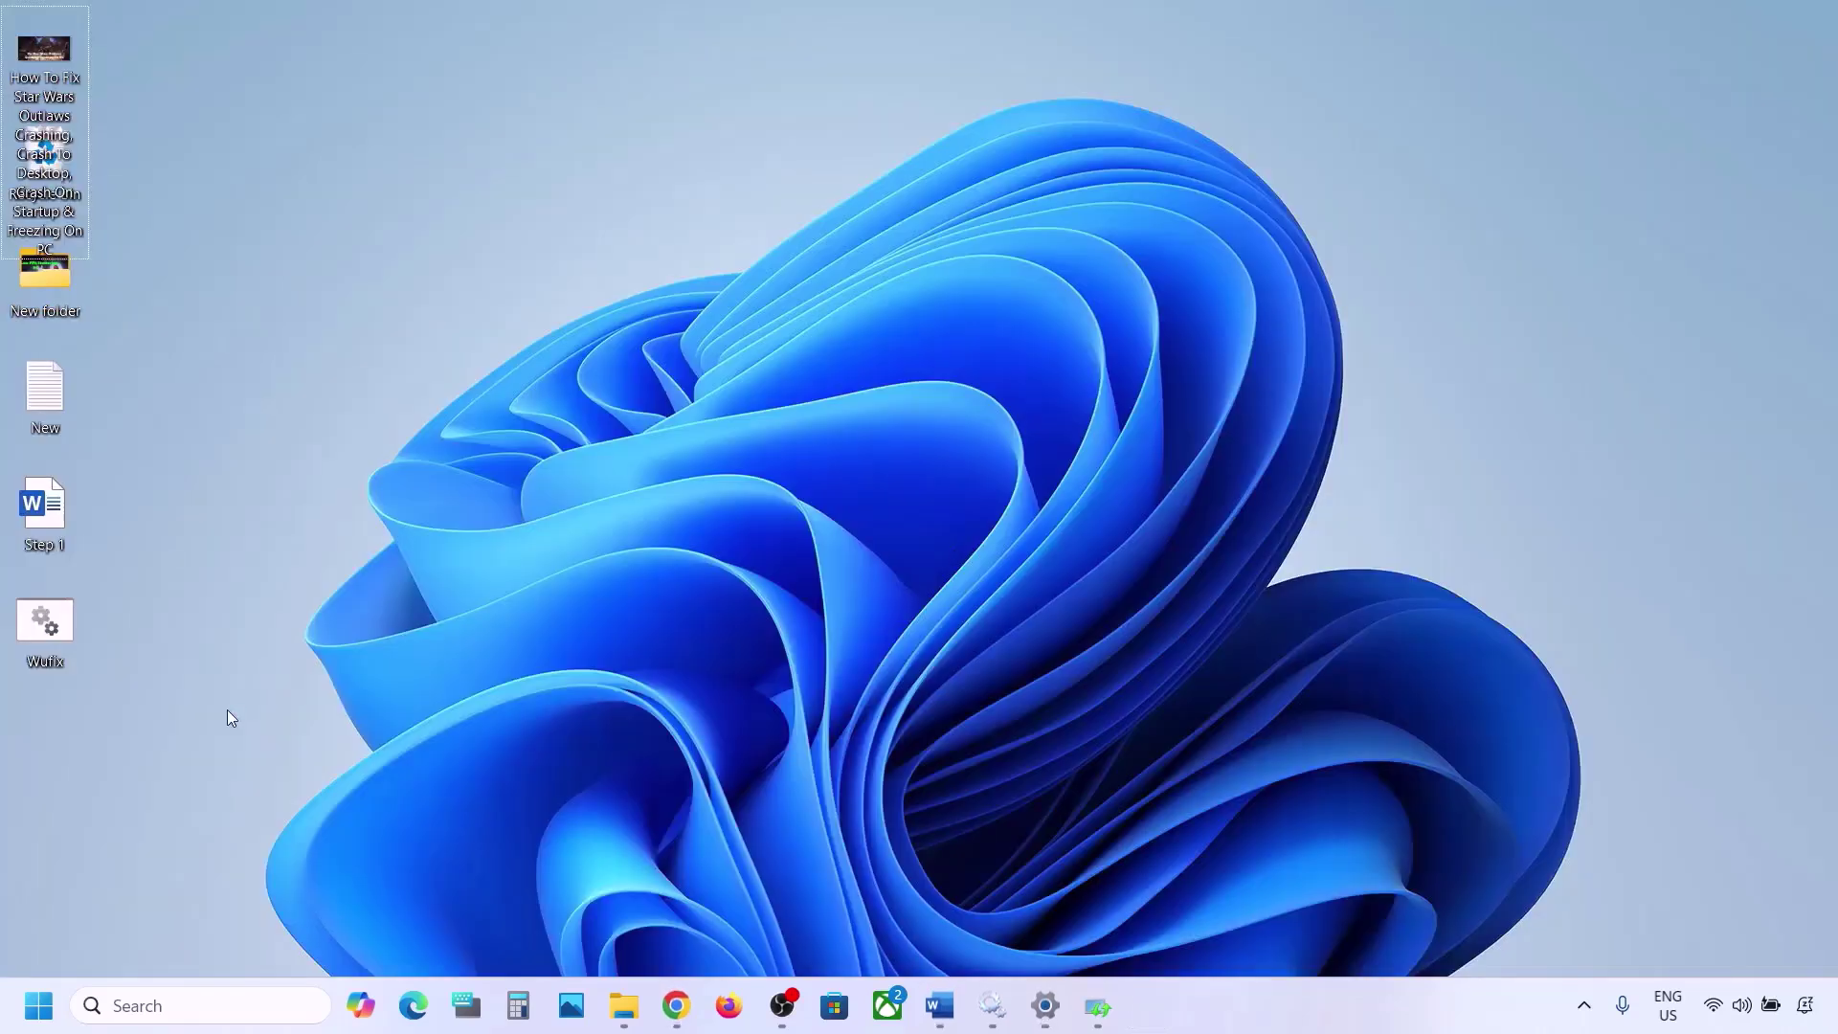
left_click(56, 624)
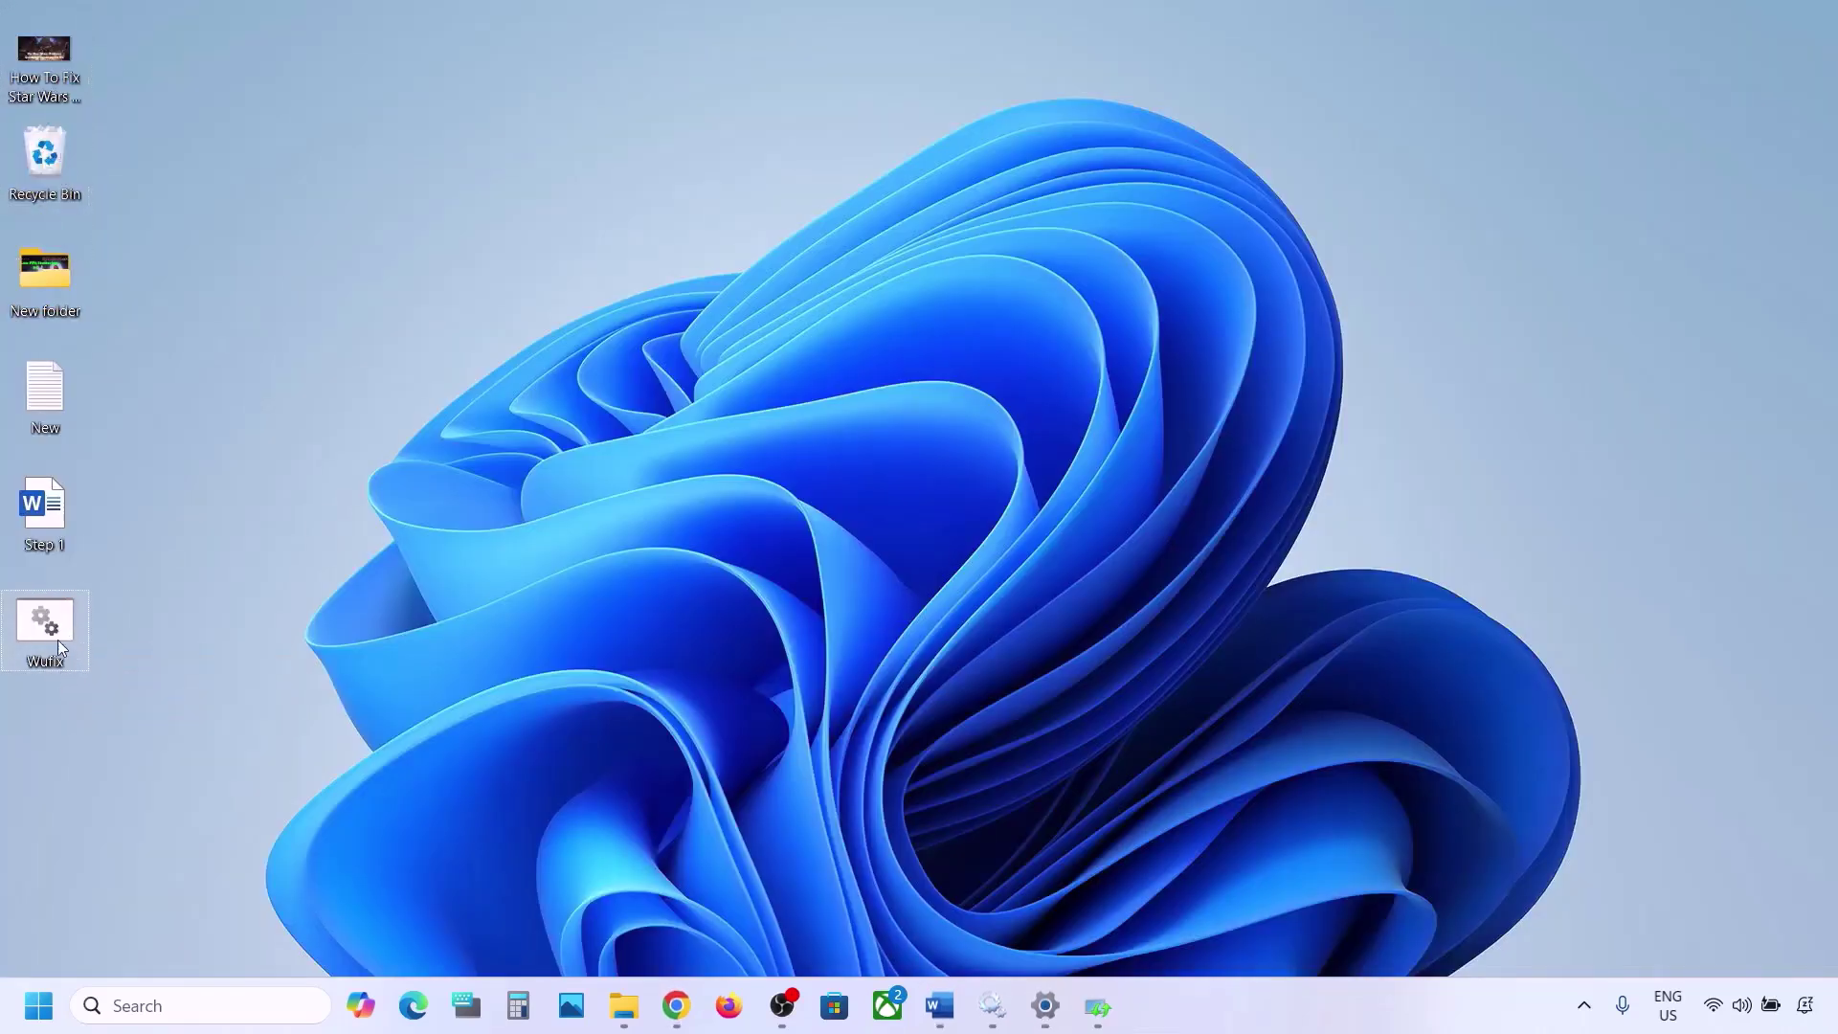
double_click(54, 624)
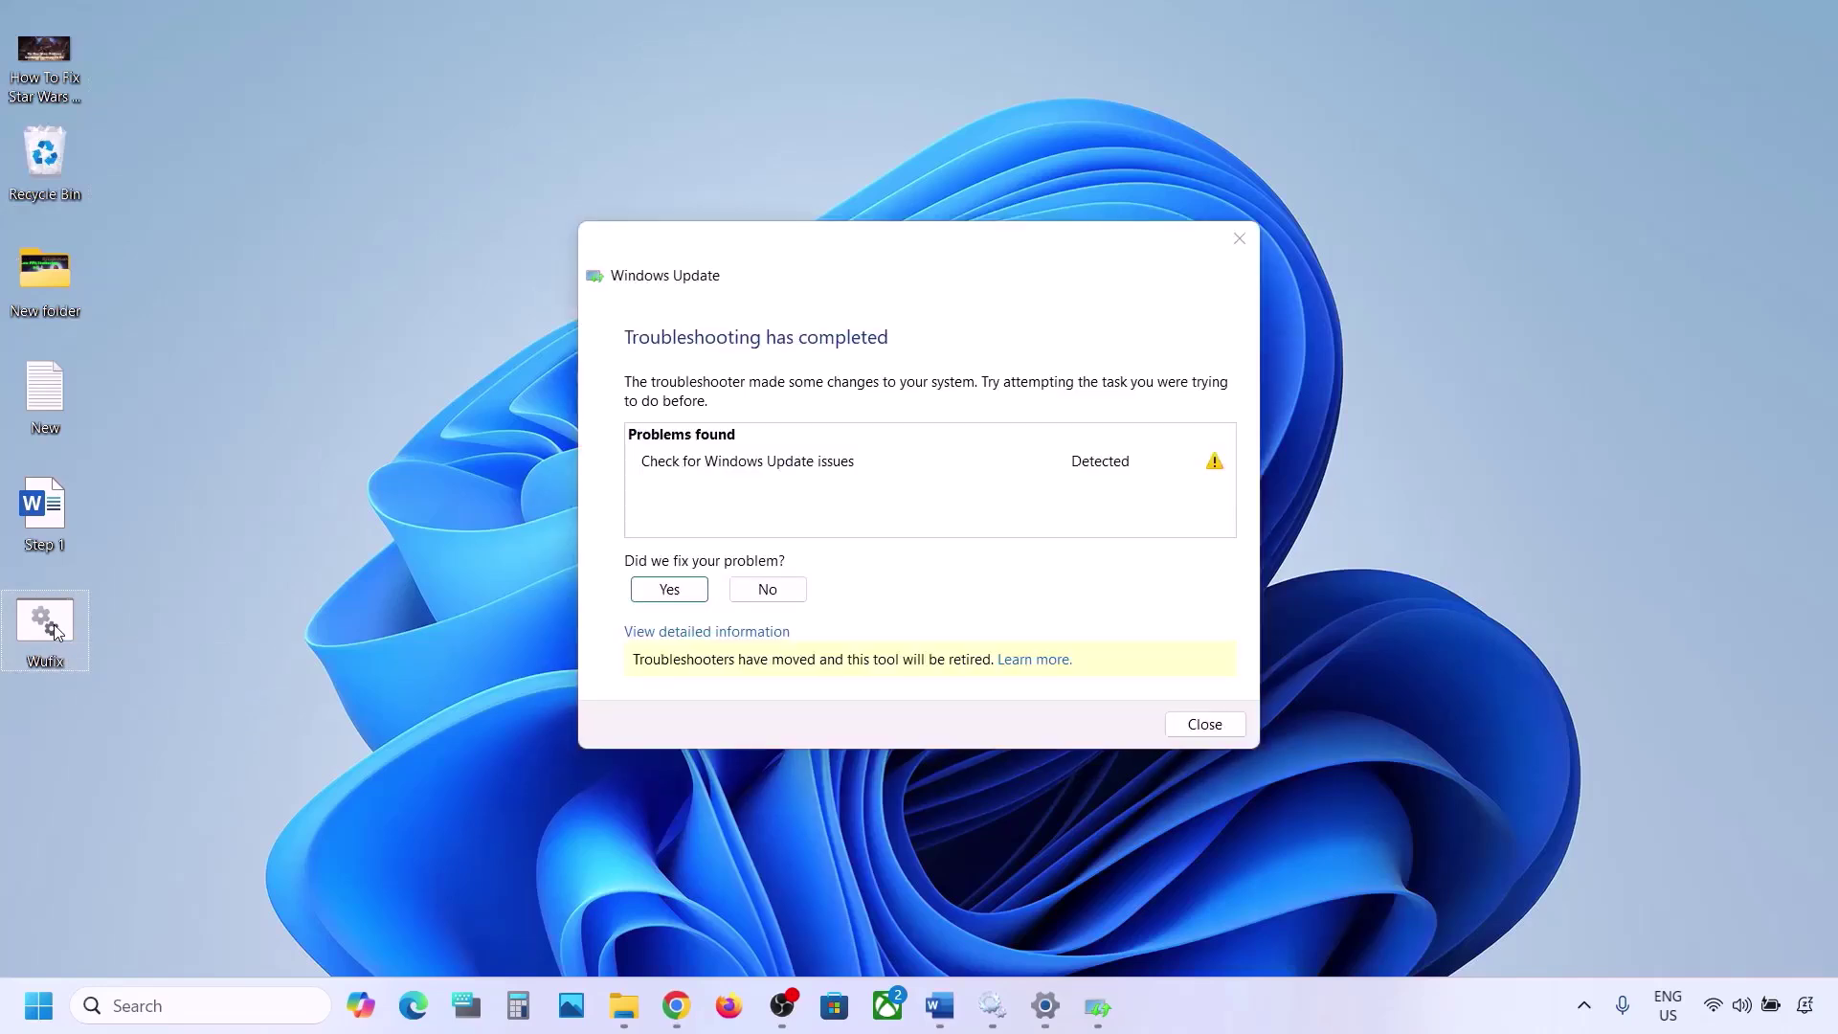
left_click(1240, 238)
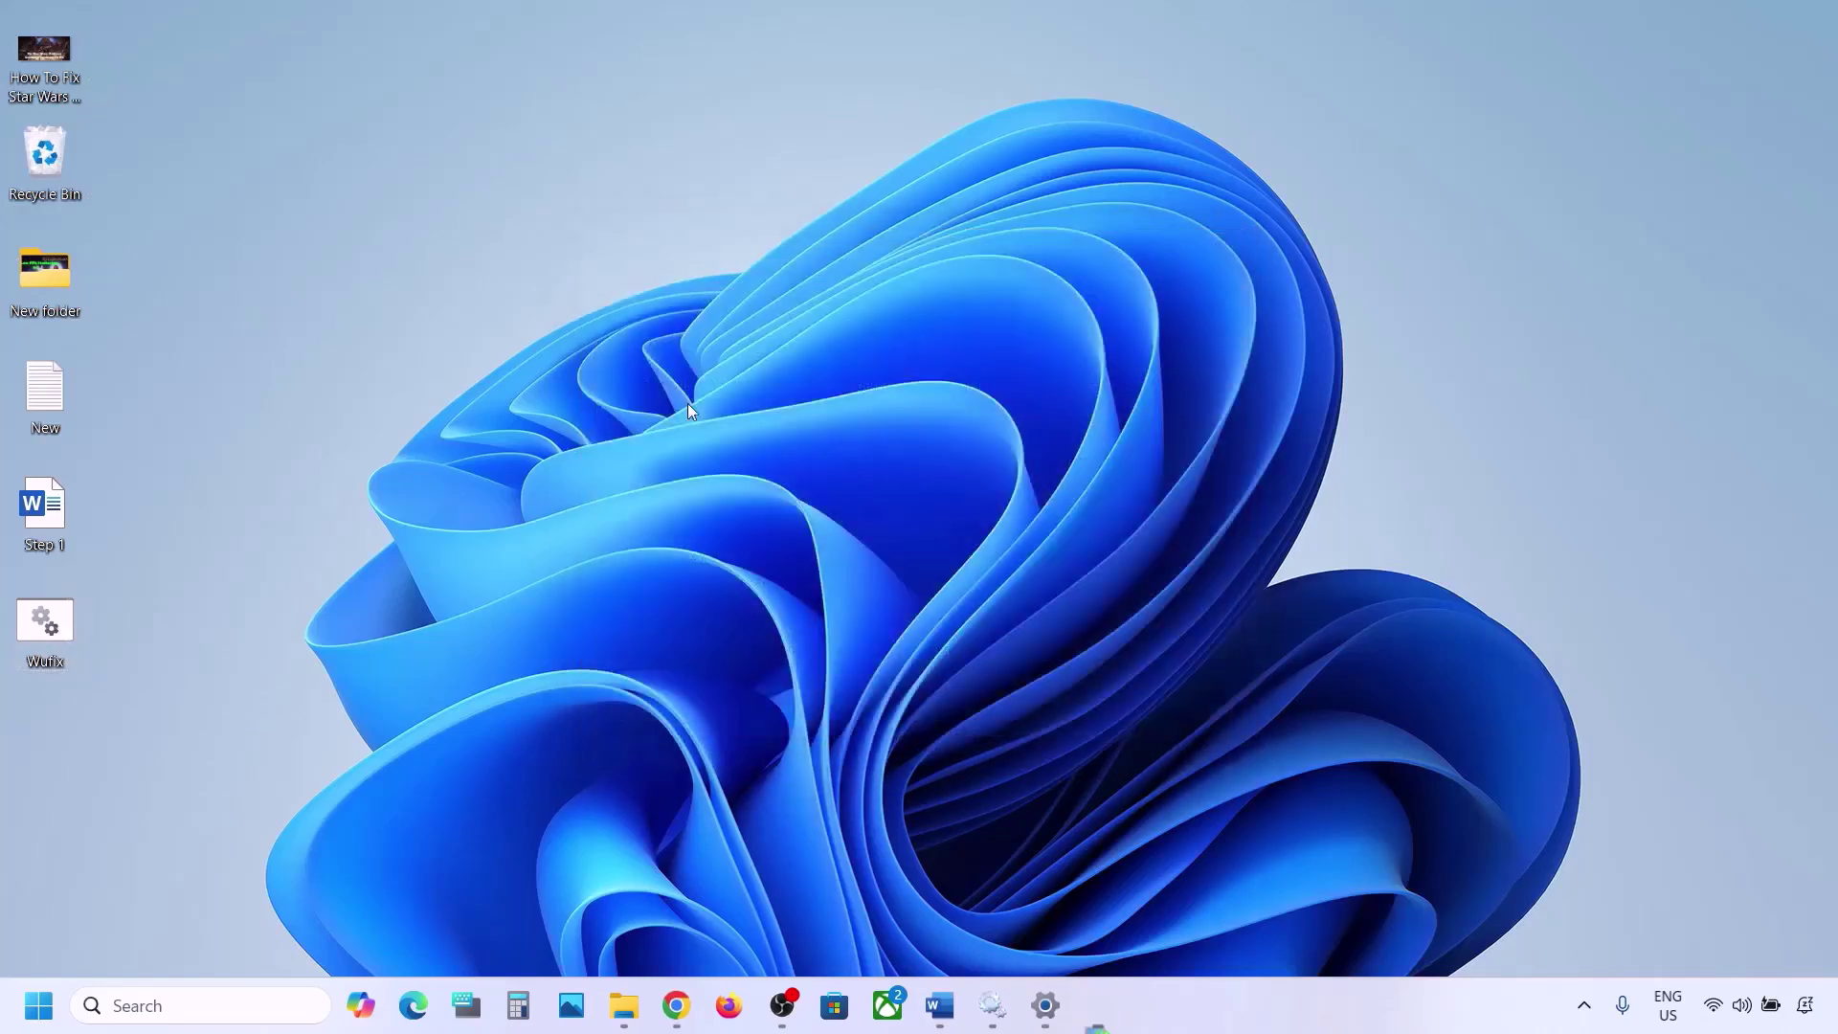
right_click(54, 625)
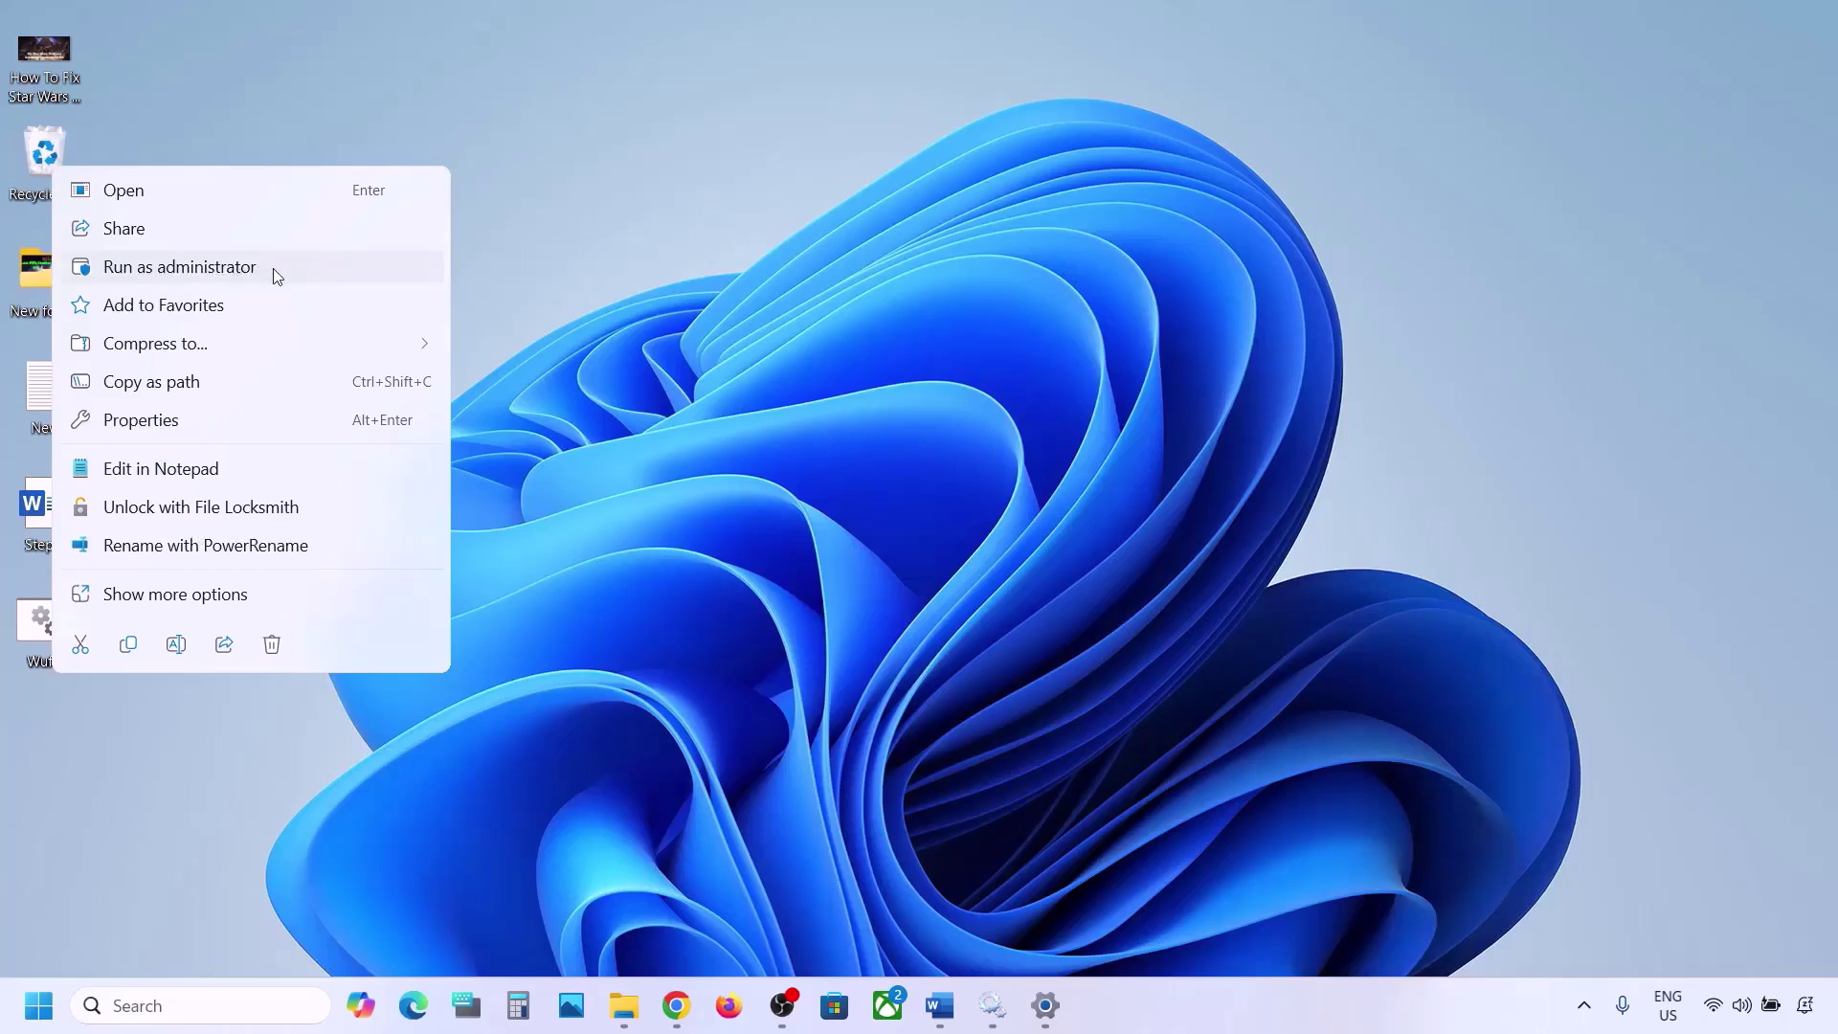
left_click(230, 270)
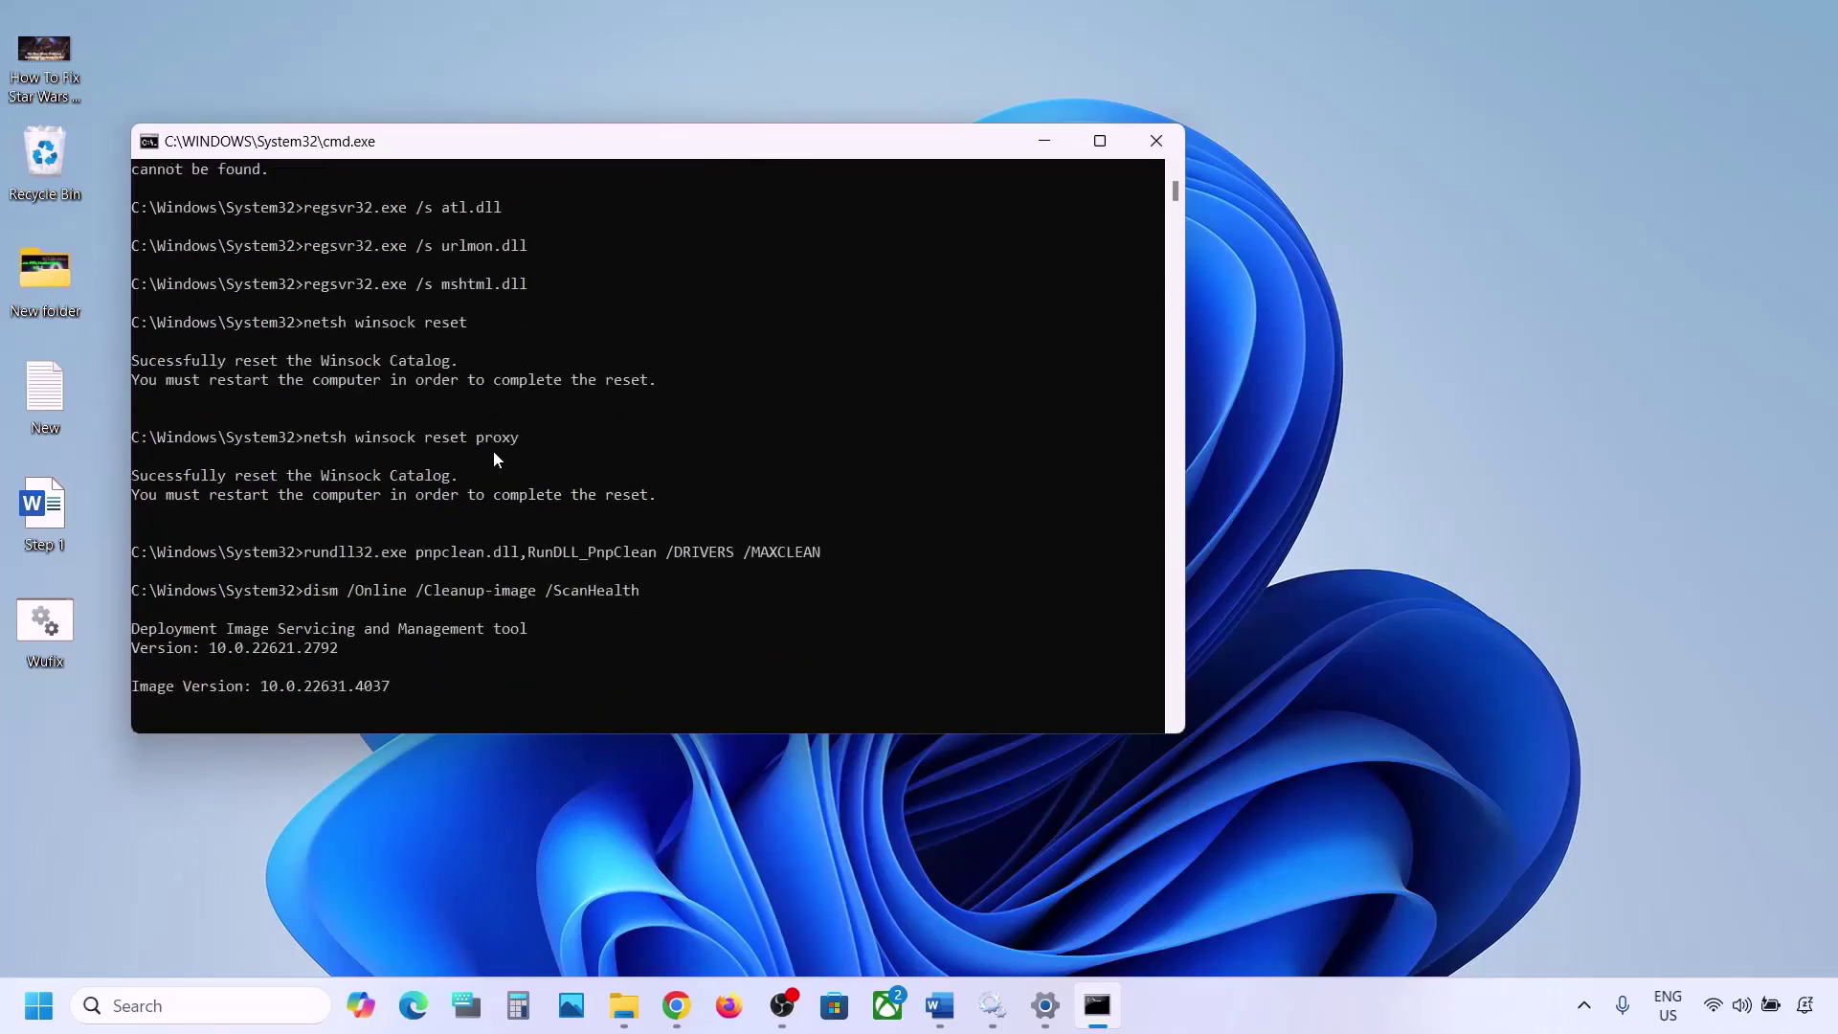
Step: Check the Start power options without restarting, then minimize the running Command Prompt
left_click(16, 1019)
left_click(696, 925)
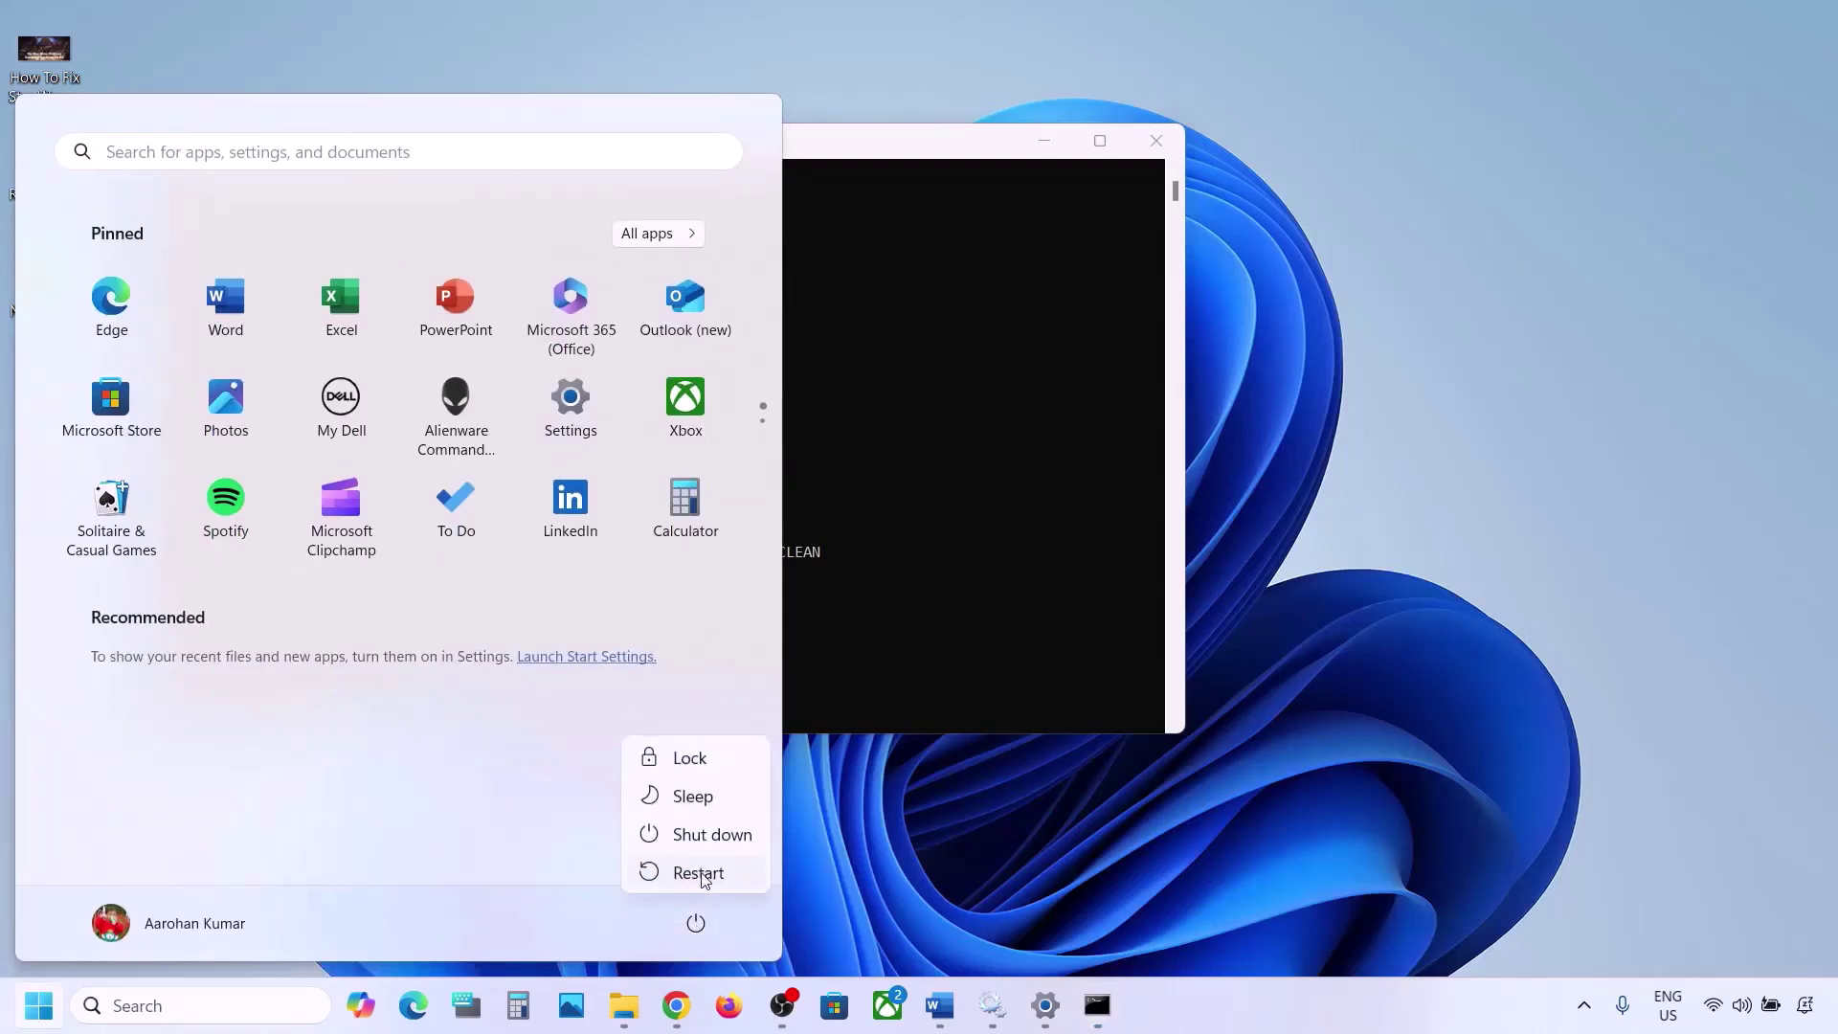
key("Escape")
left_click(976, 491)
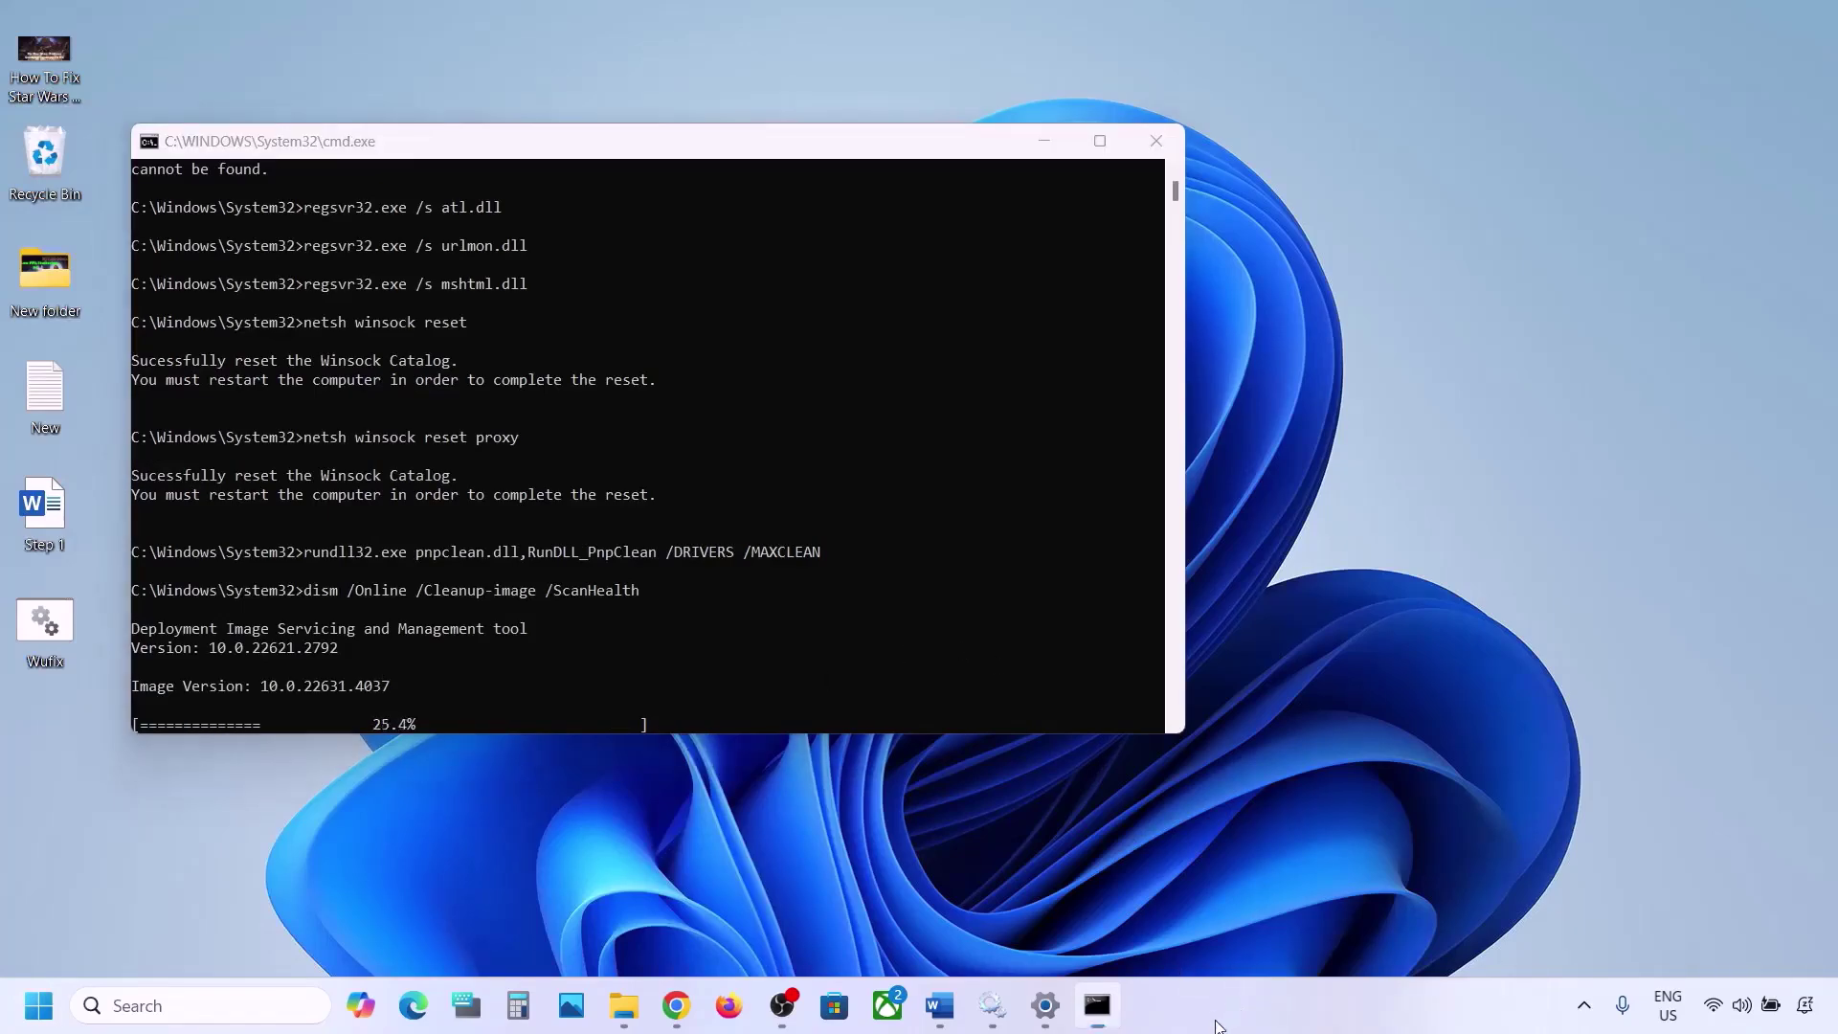
left_click(1097, 1005)
Step: Highlight the Step 6 Use Media Creation Tool heading, then download the Media Creation Tool from the Windows 11 page
left_click(939, 1005)
scroll(575, 726, "down", 2)
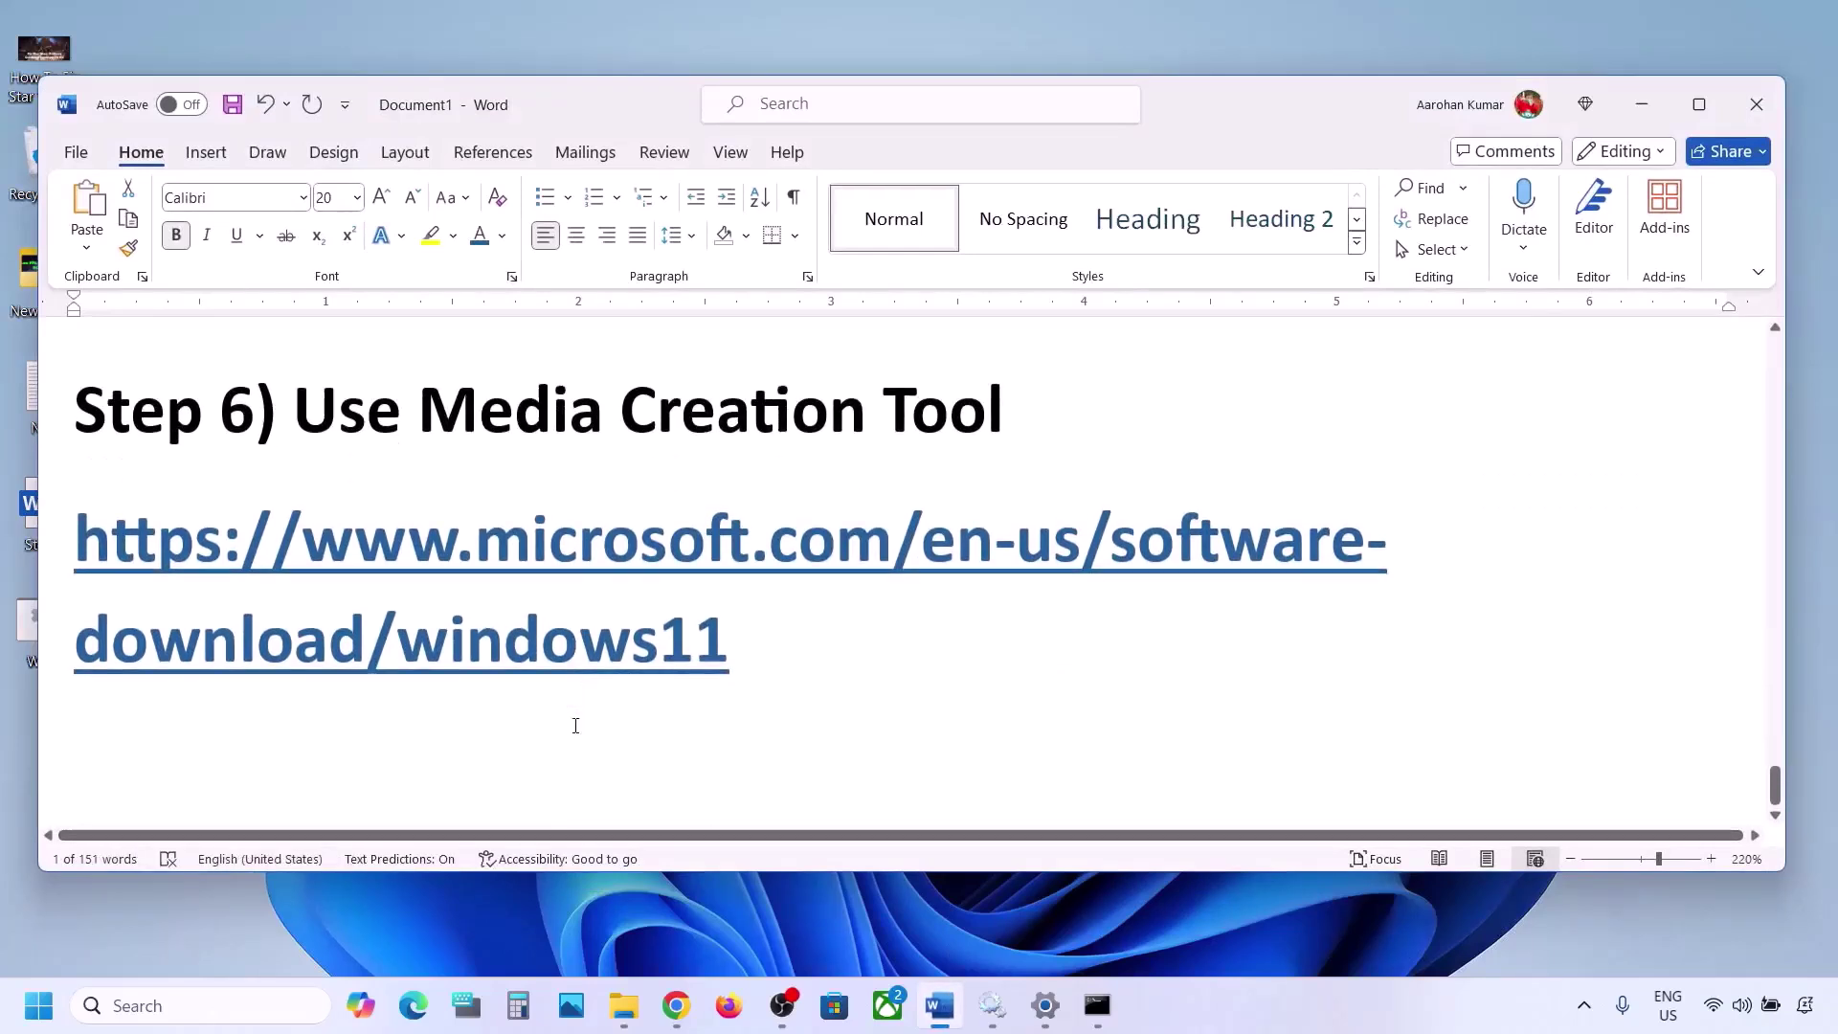
left_click_drag(301, 378, 968, 370)
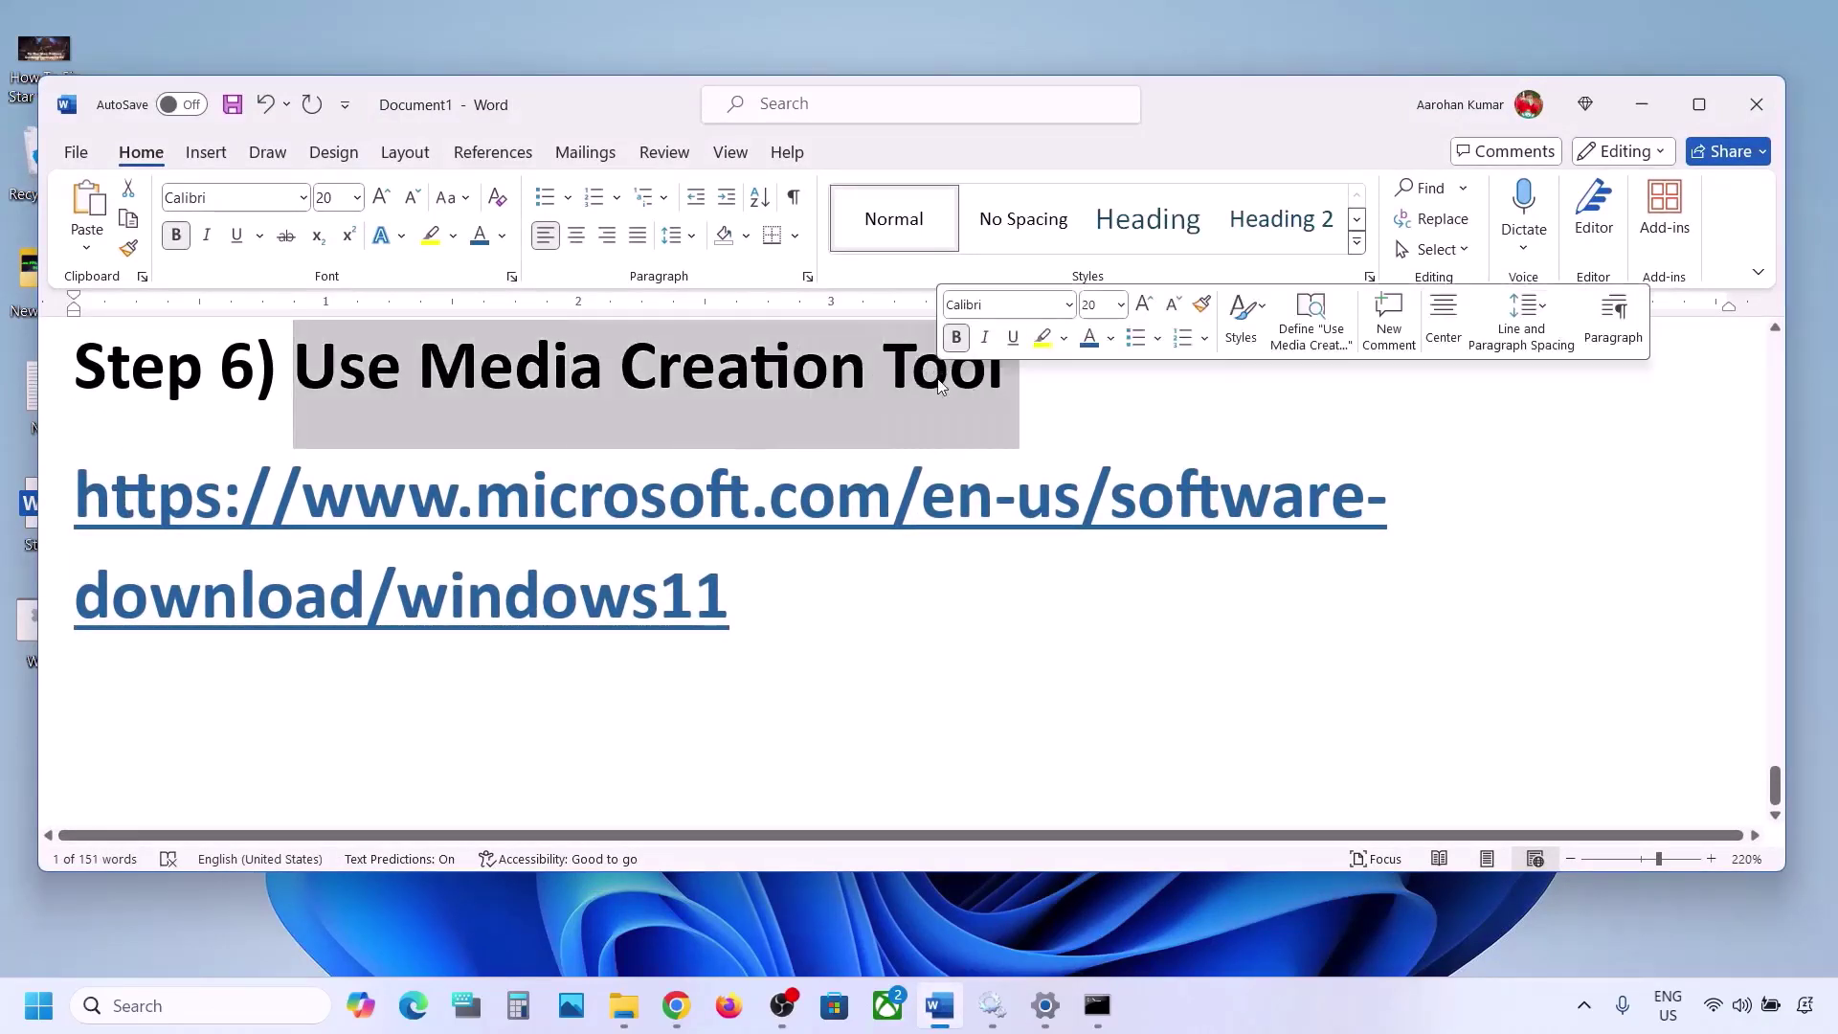
left_click(1296, 1013)
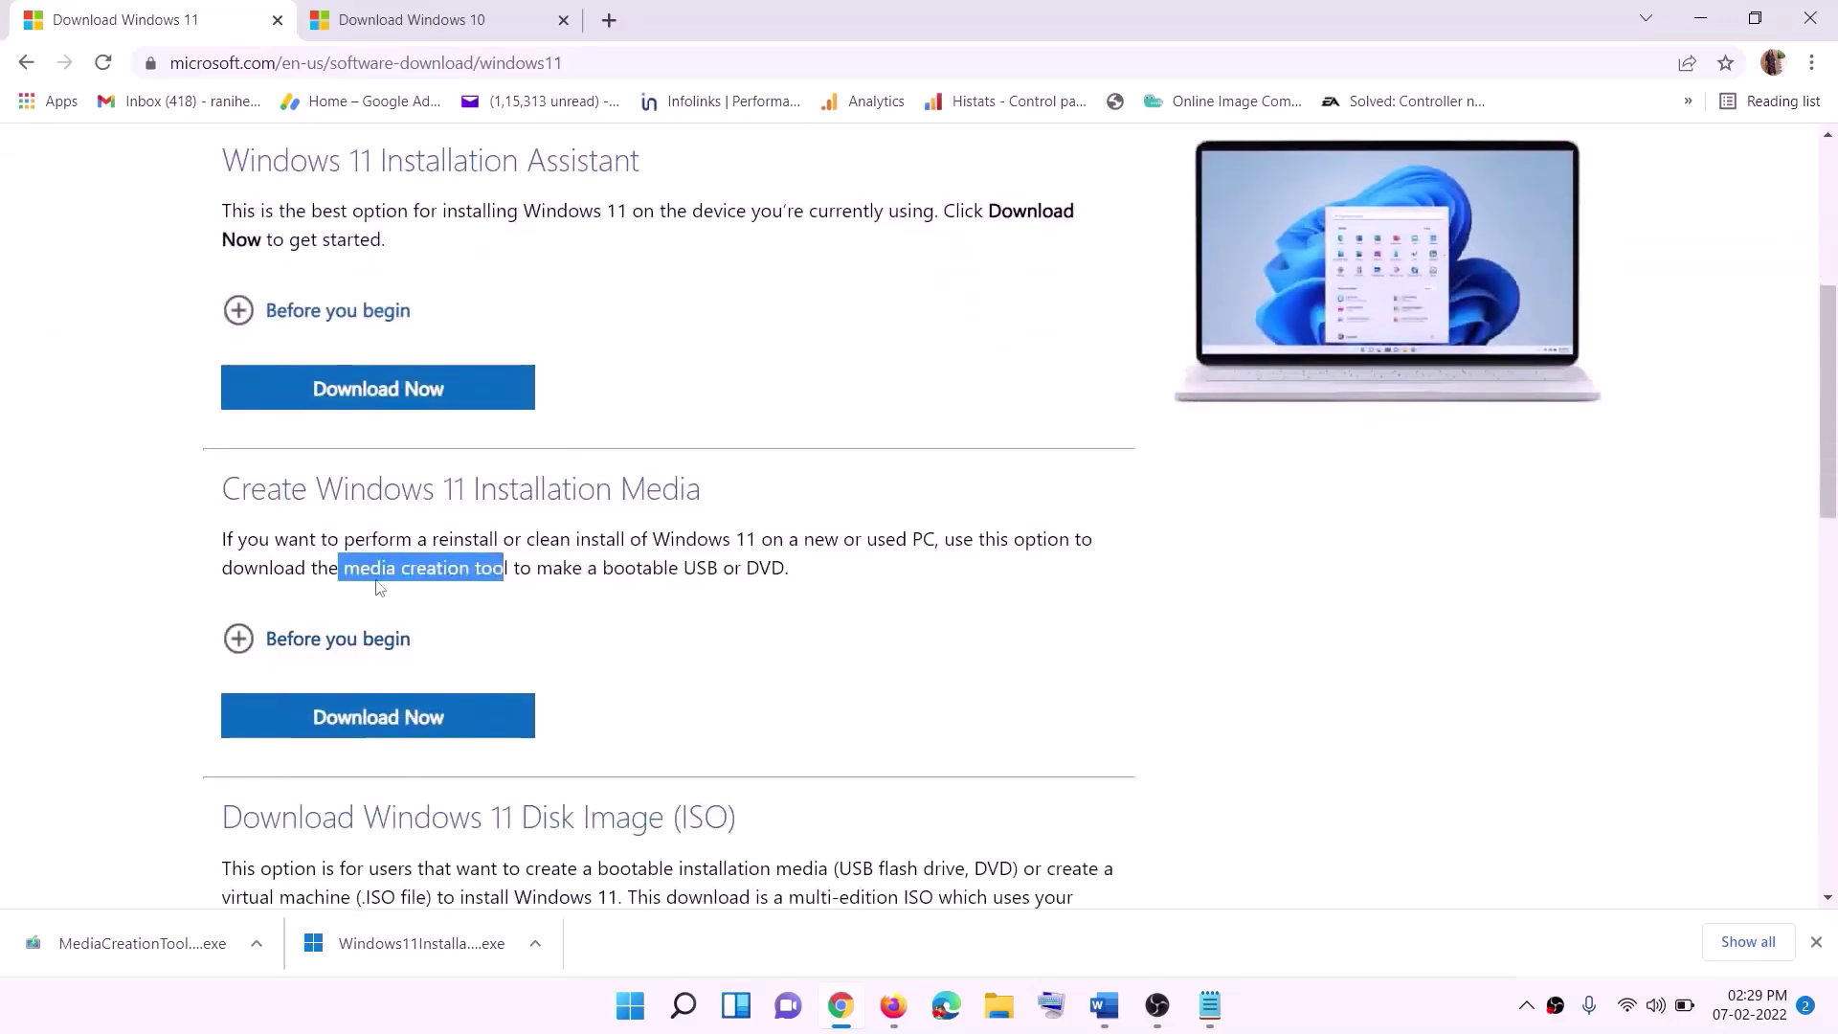
left_click_drag(345, 568, 532, 569)
left_click(365, 728)
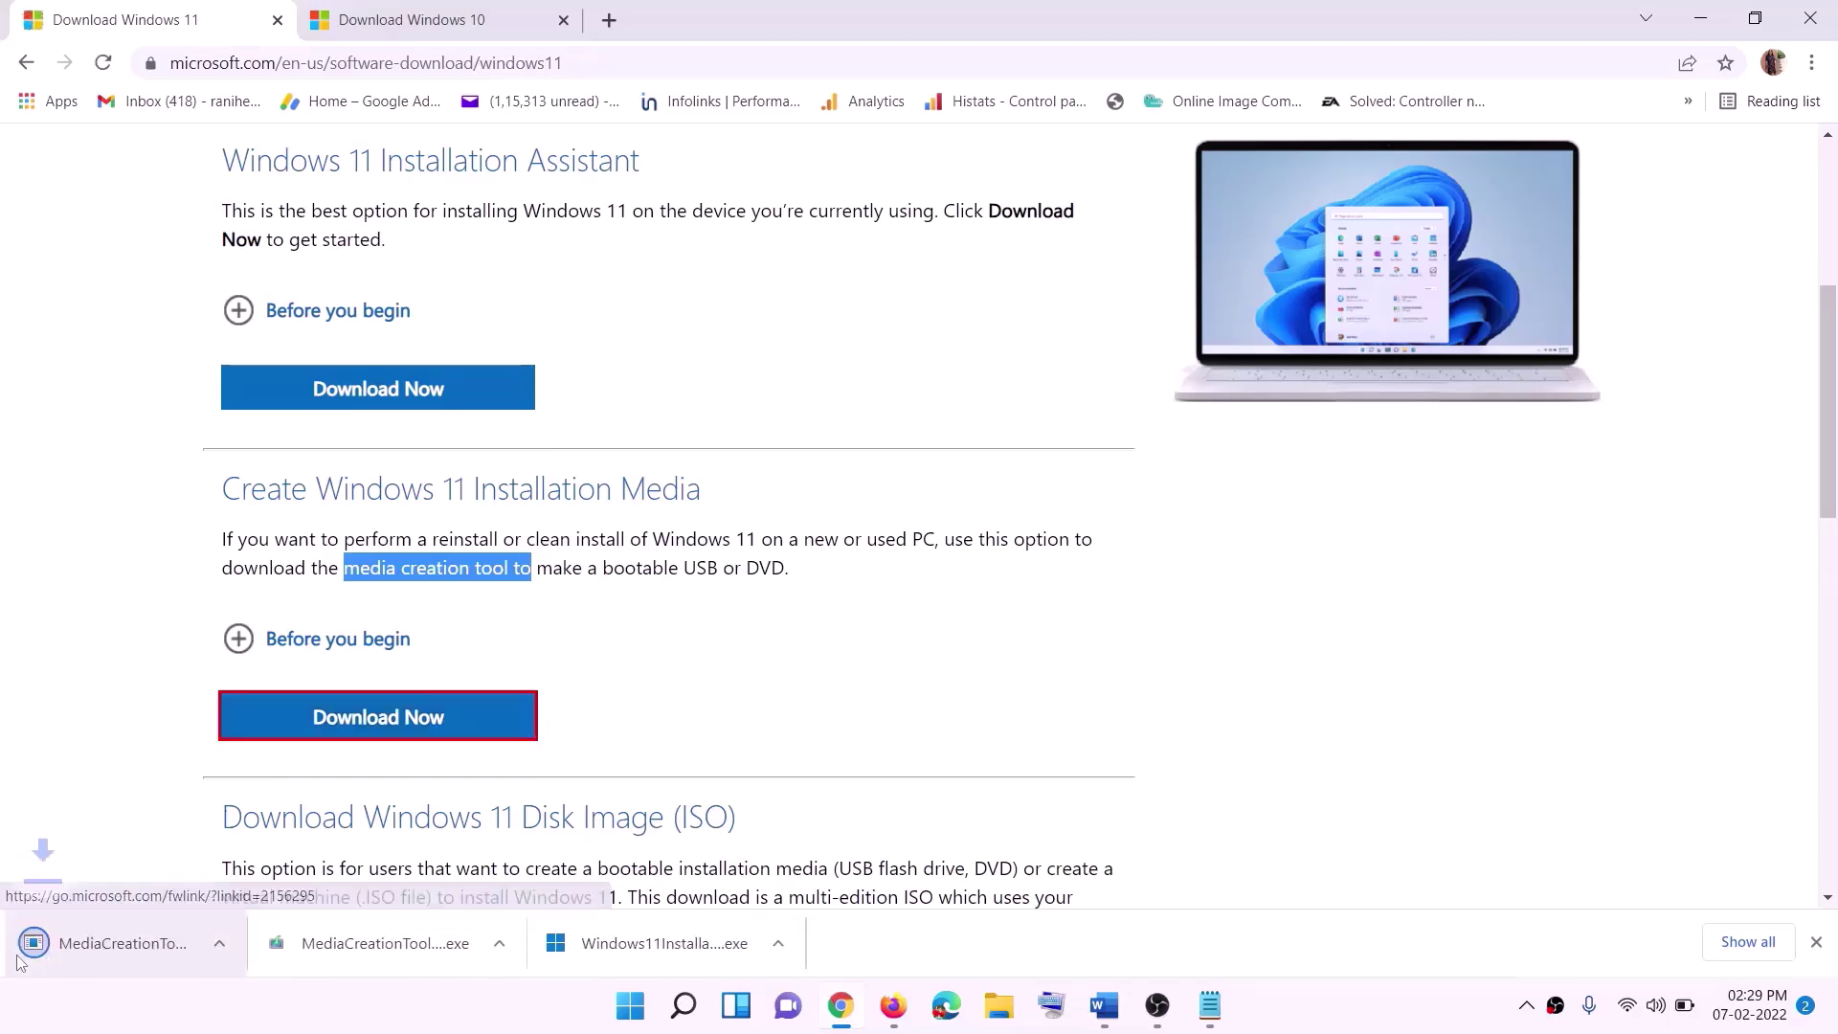
Step: Run MediaCreationTool as allowed, accept the license and keep the recommended language and edition
left_click(130, 957)
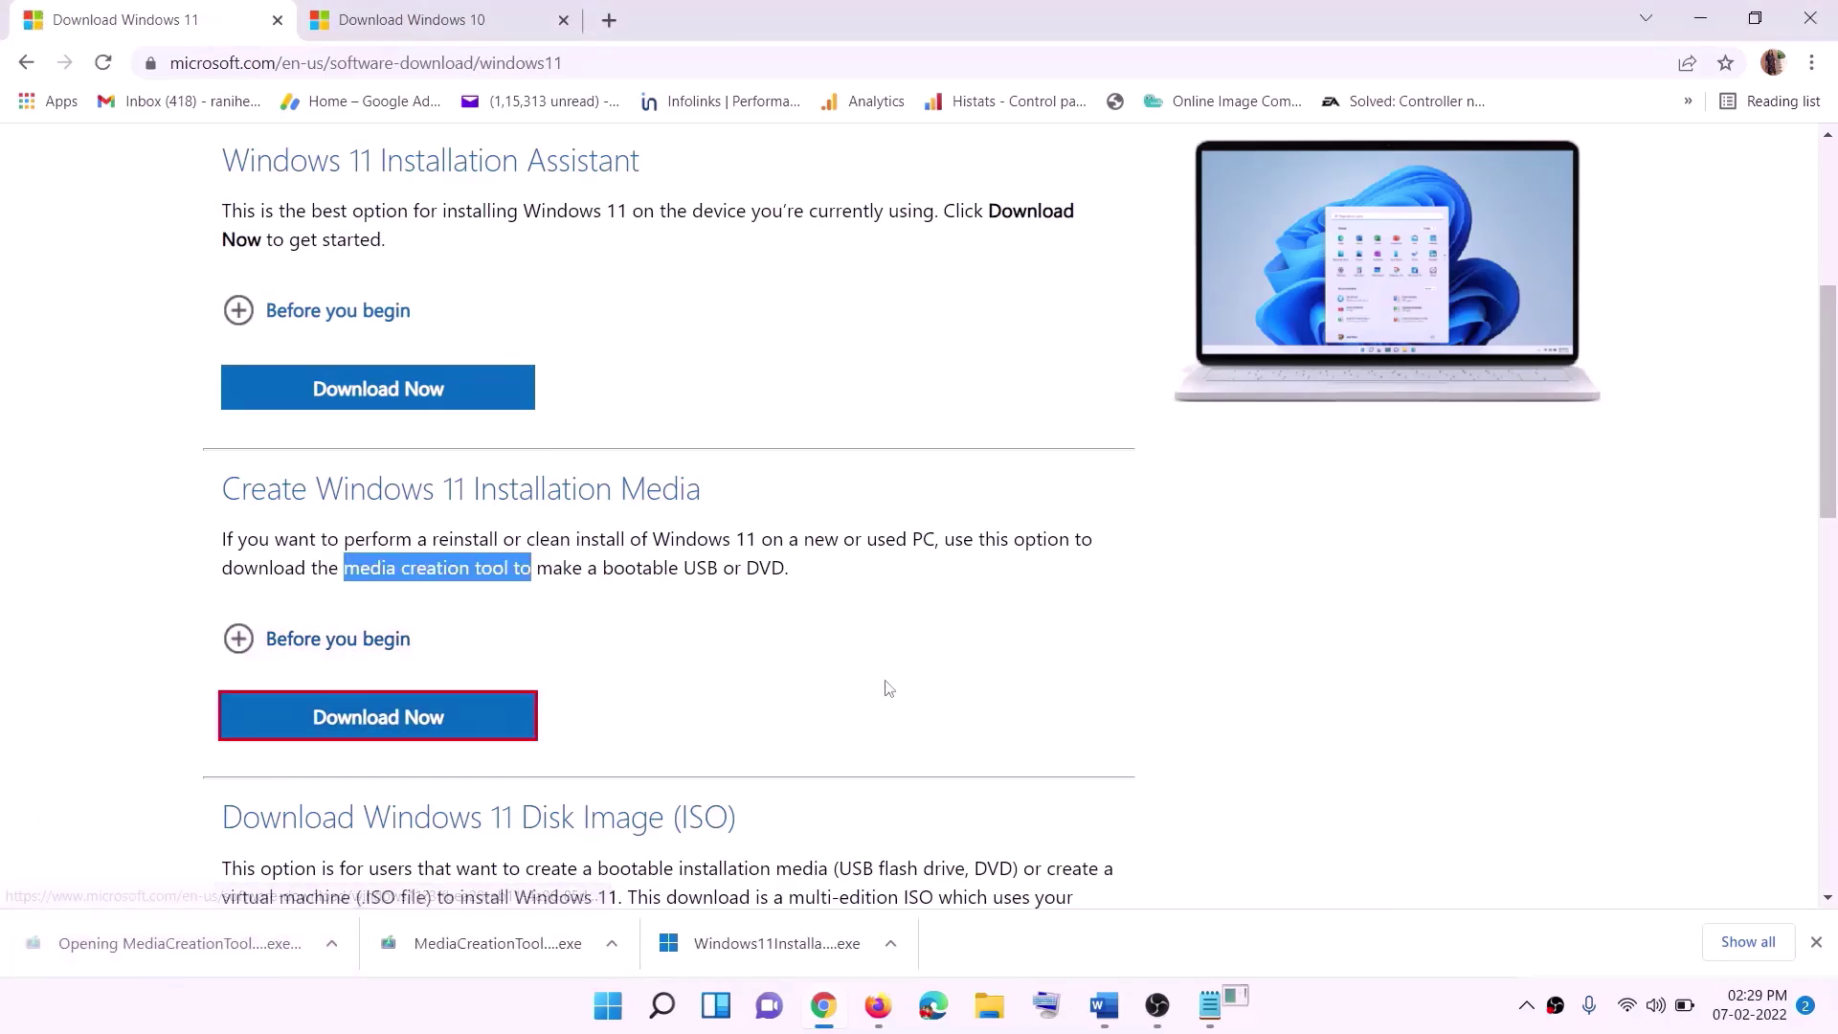
left_click(816, 706)
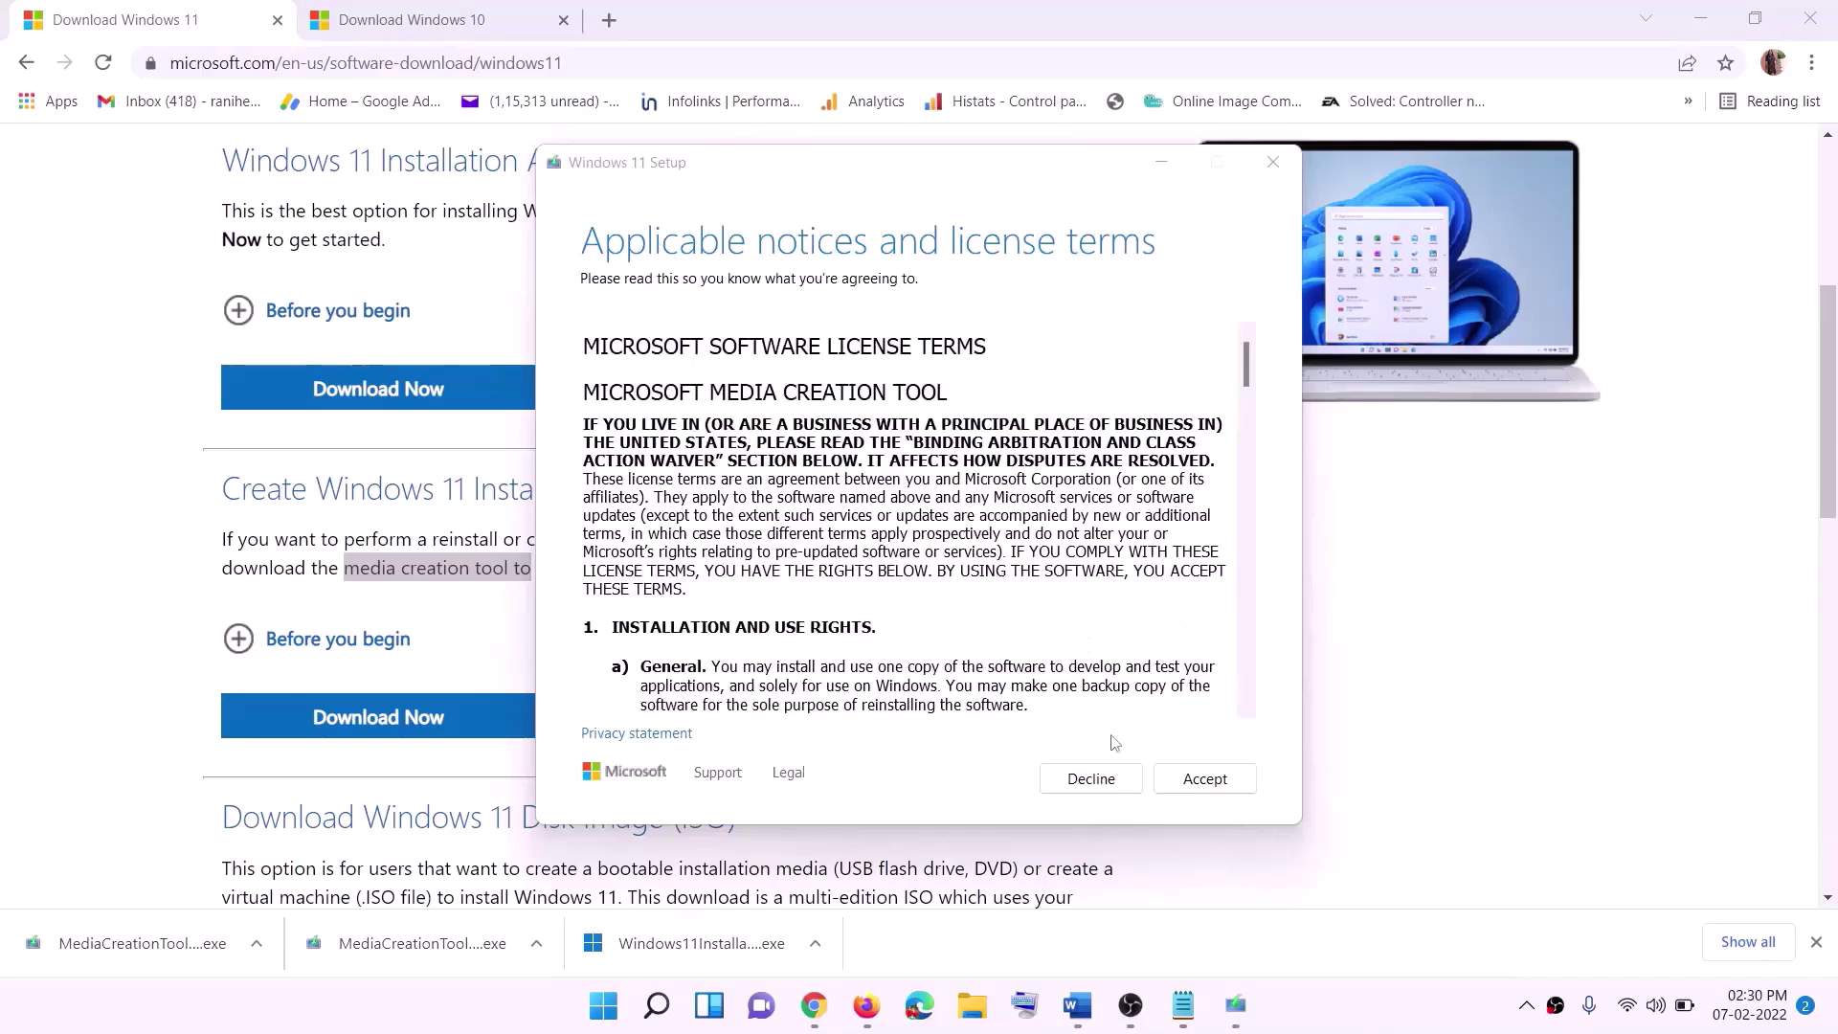
left_click(1181, 778)
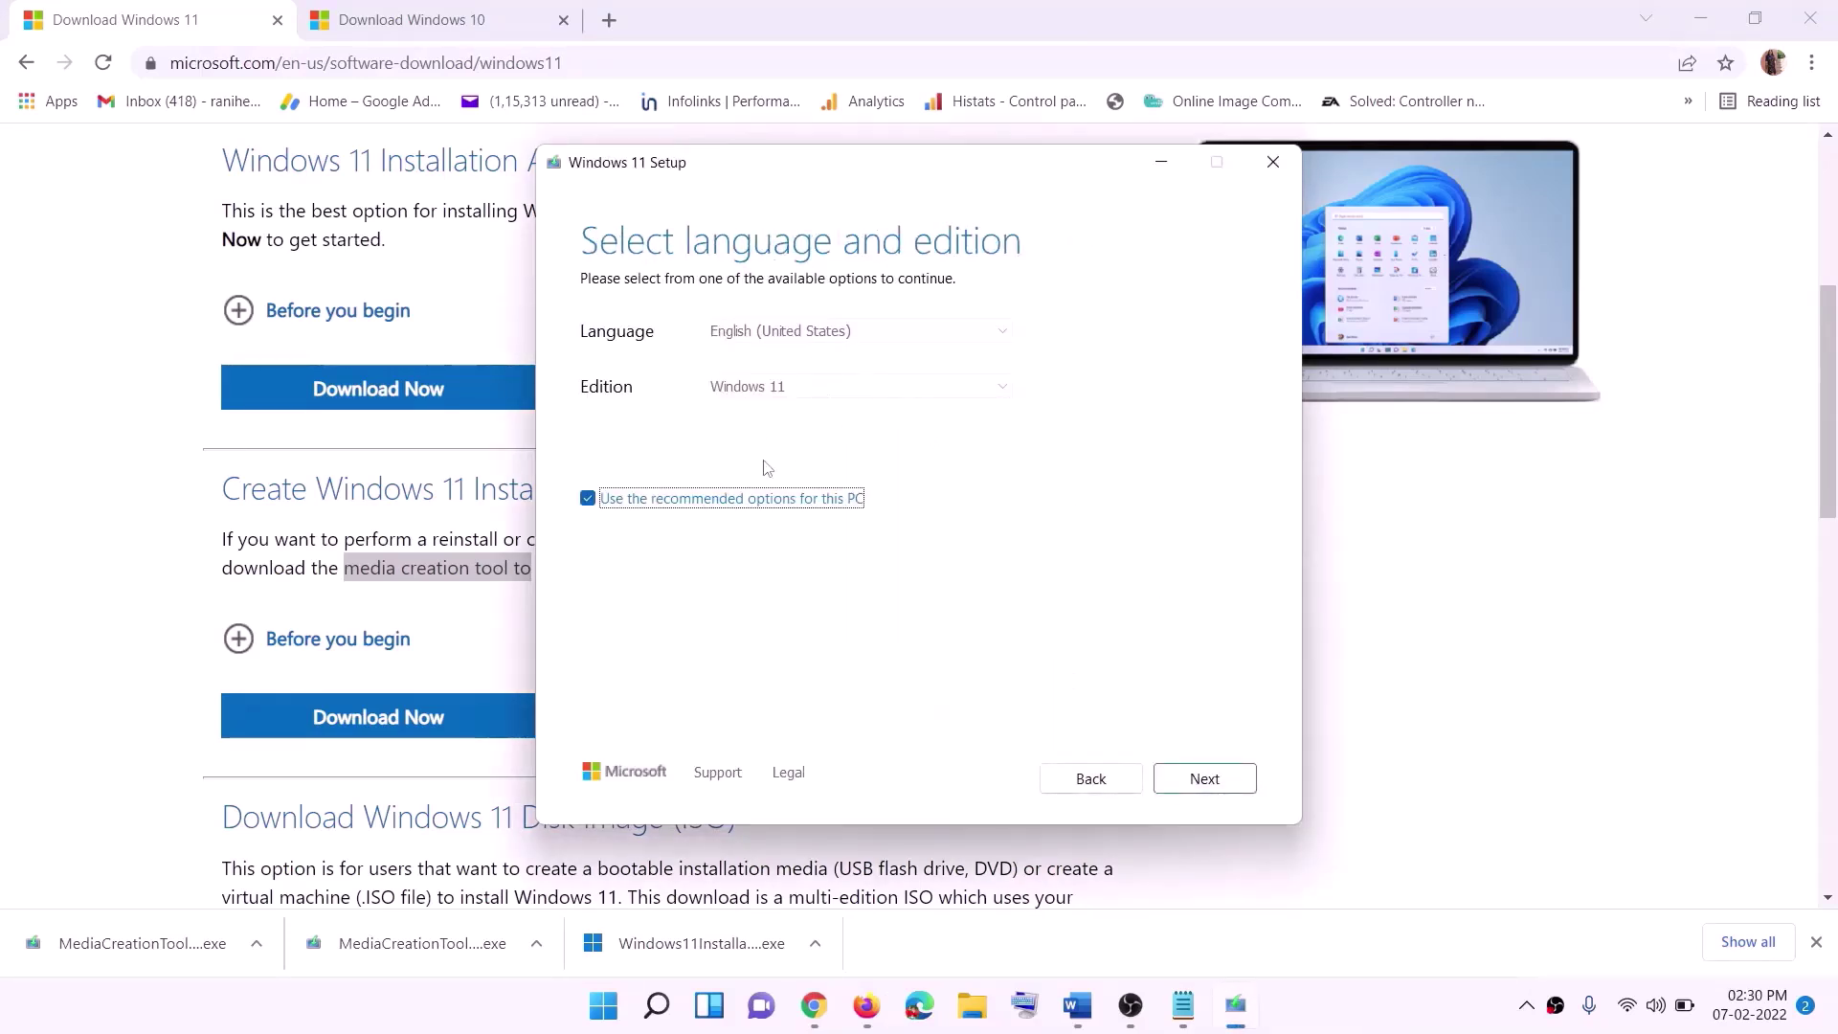
left_click(1192, 777)
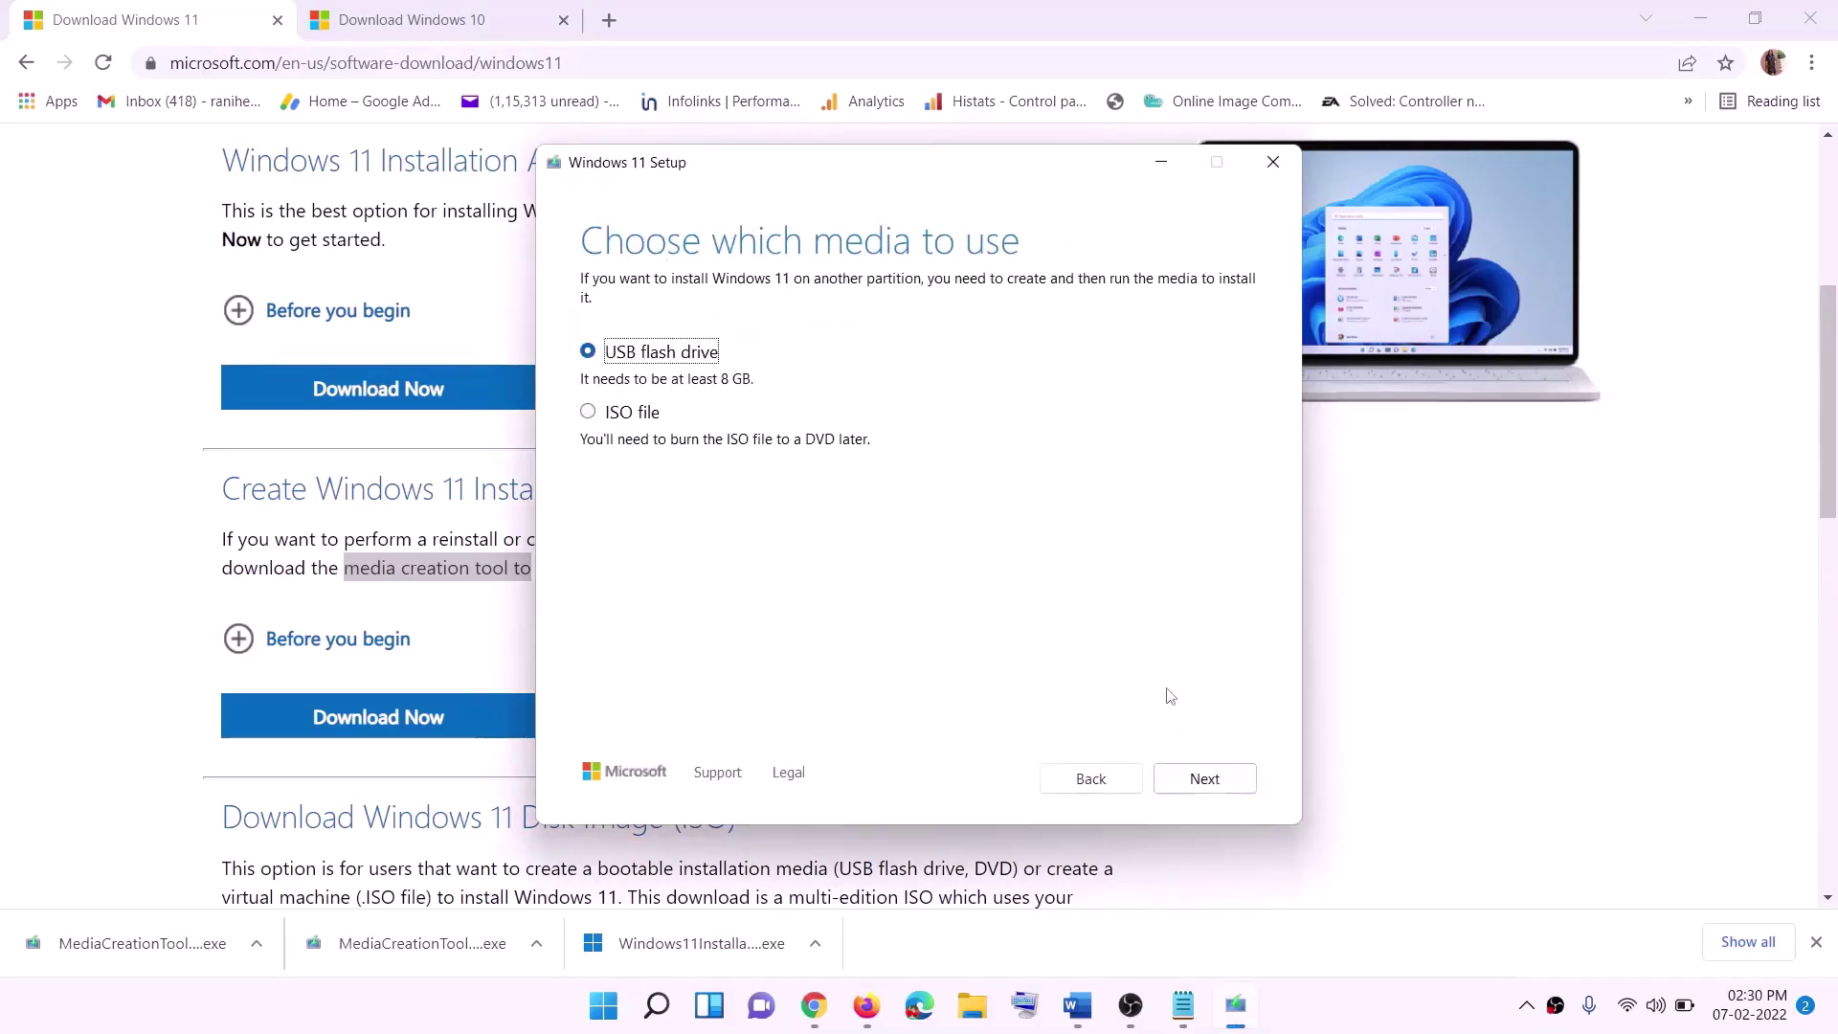
Step: Choose ISO file and save it as Windows on the Desktop
left_click(619, 417)
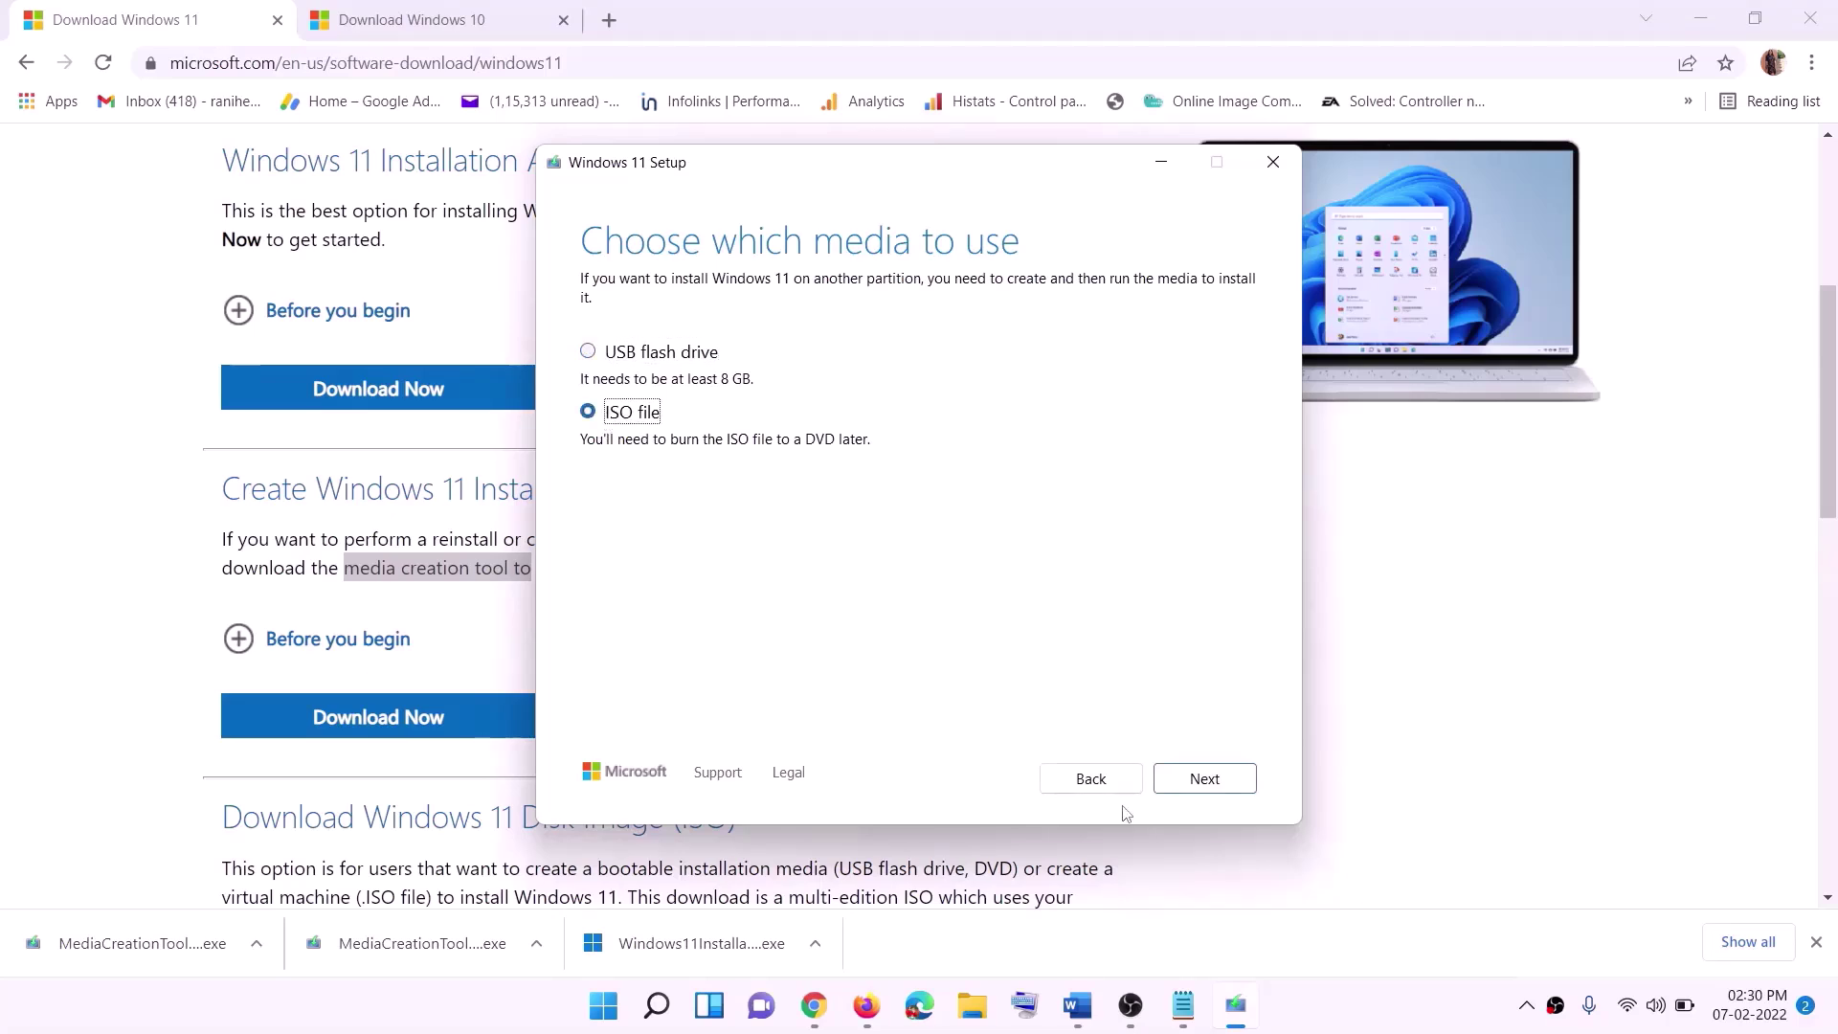
left_click(1205, 779)
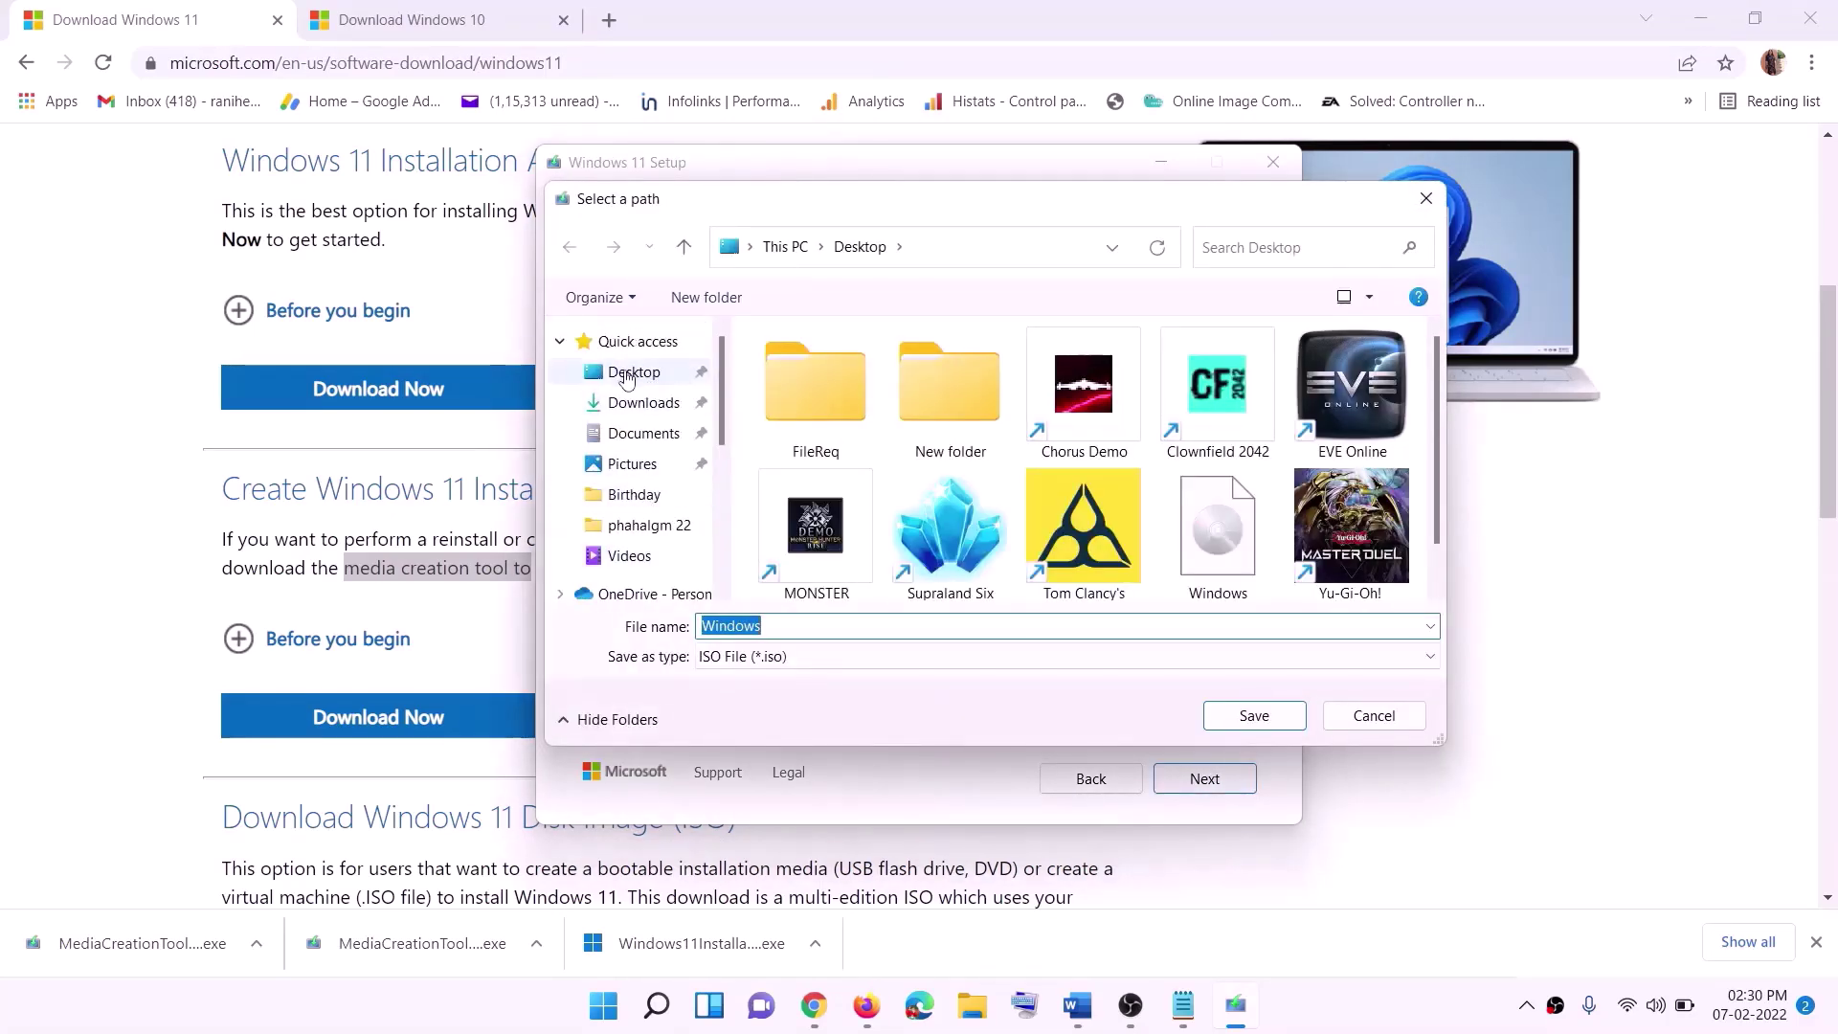
left_click(625, 375)
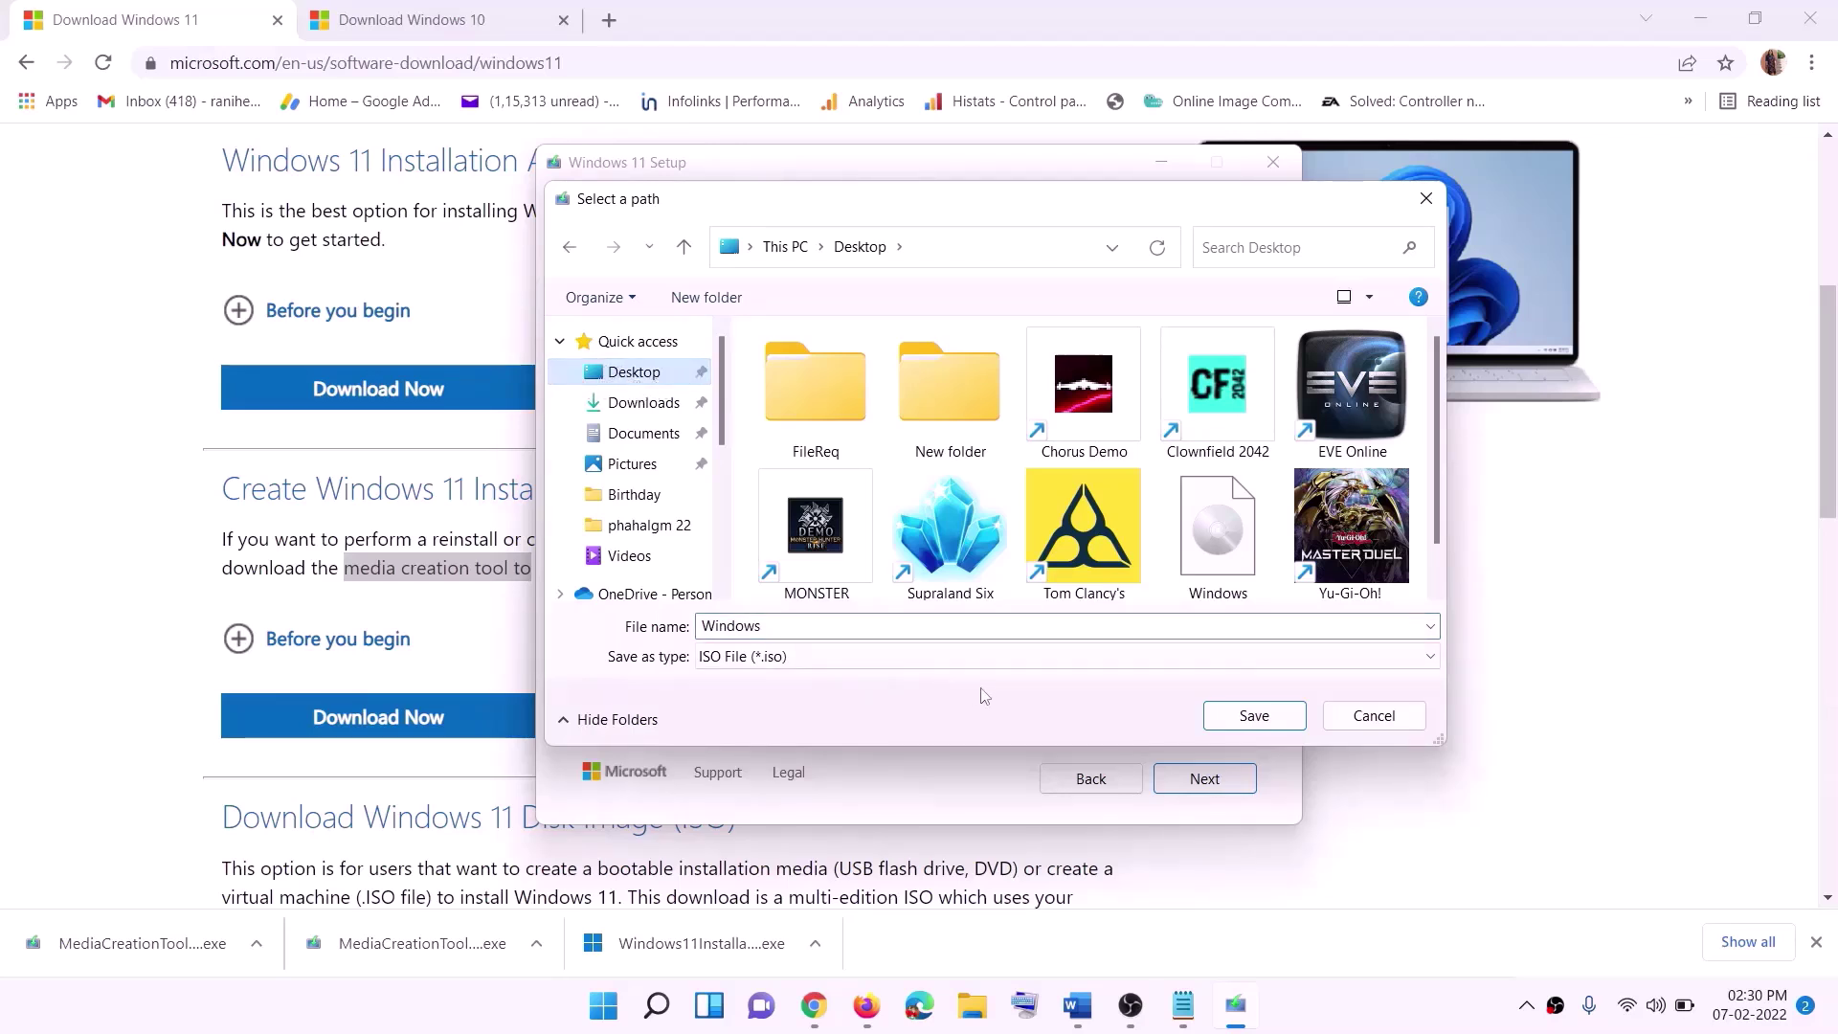
left_click(1255, 716)
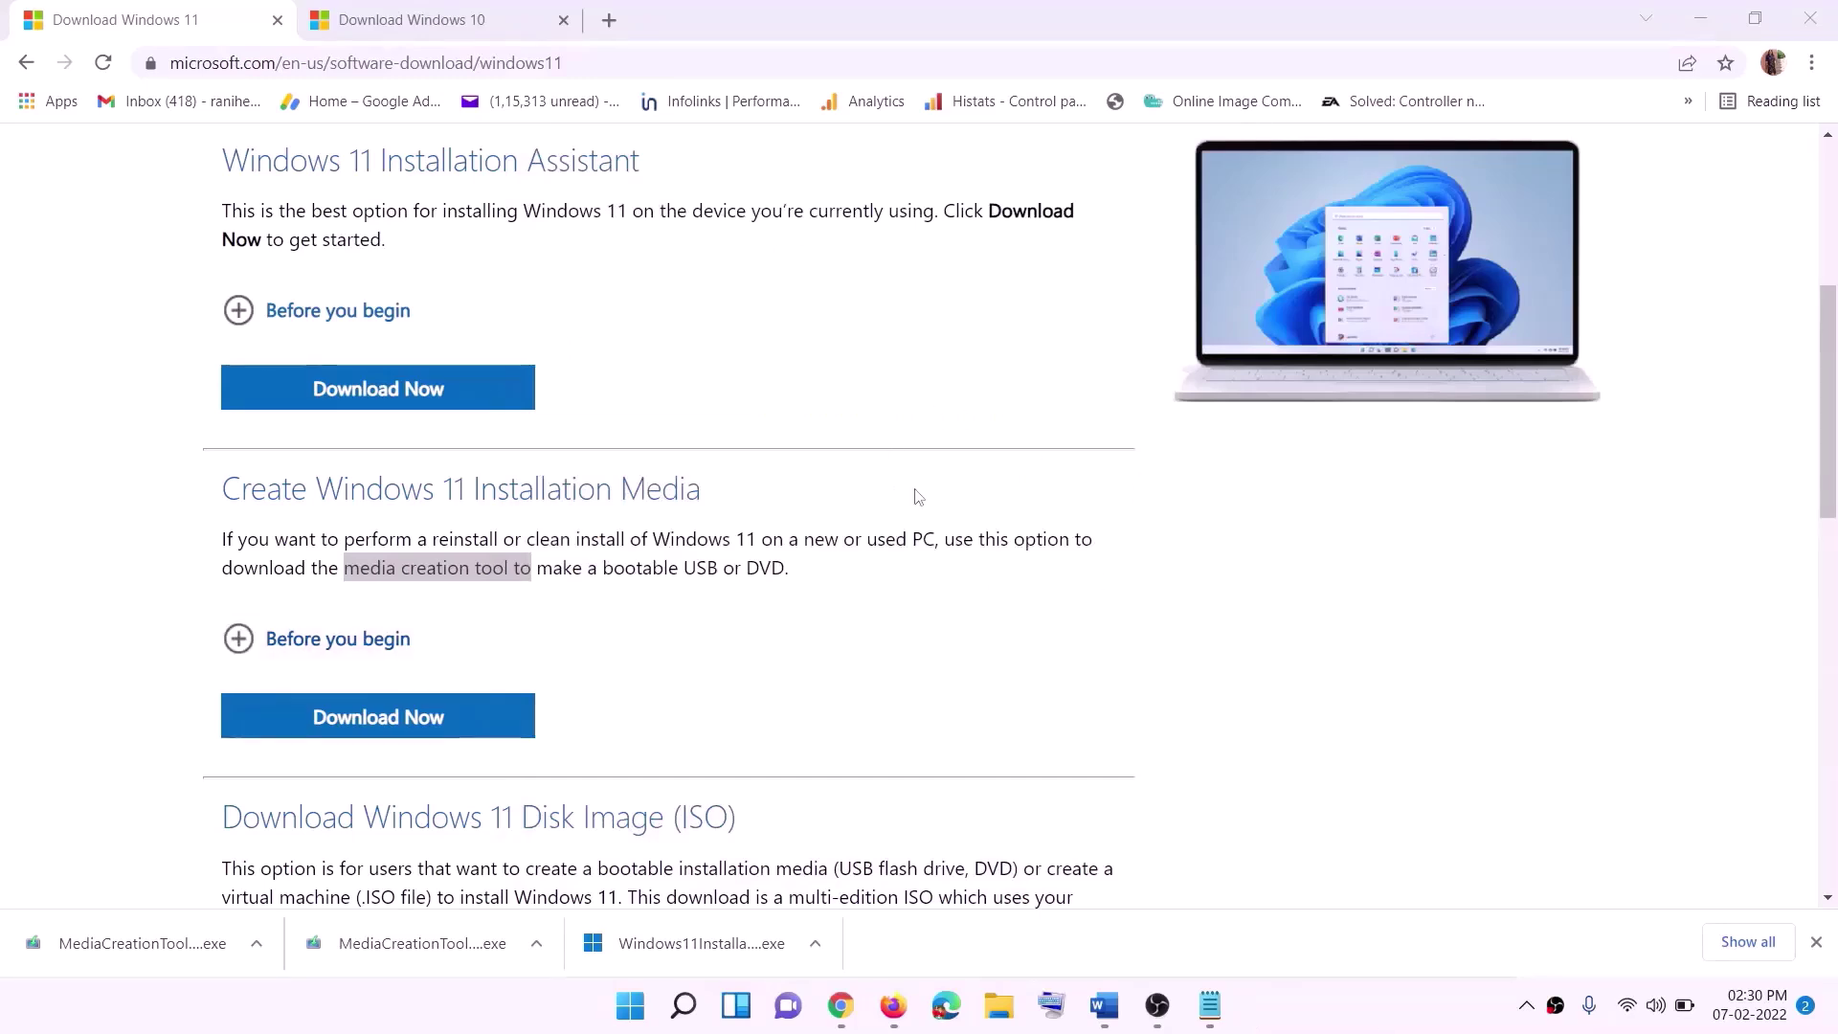
Step: Mount the Windows ISO from the desktop, run its setup from DVD Drive (F:) and continue past the first screen
key("super+d")
left_click_drag(416, 47, 737, 701)
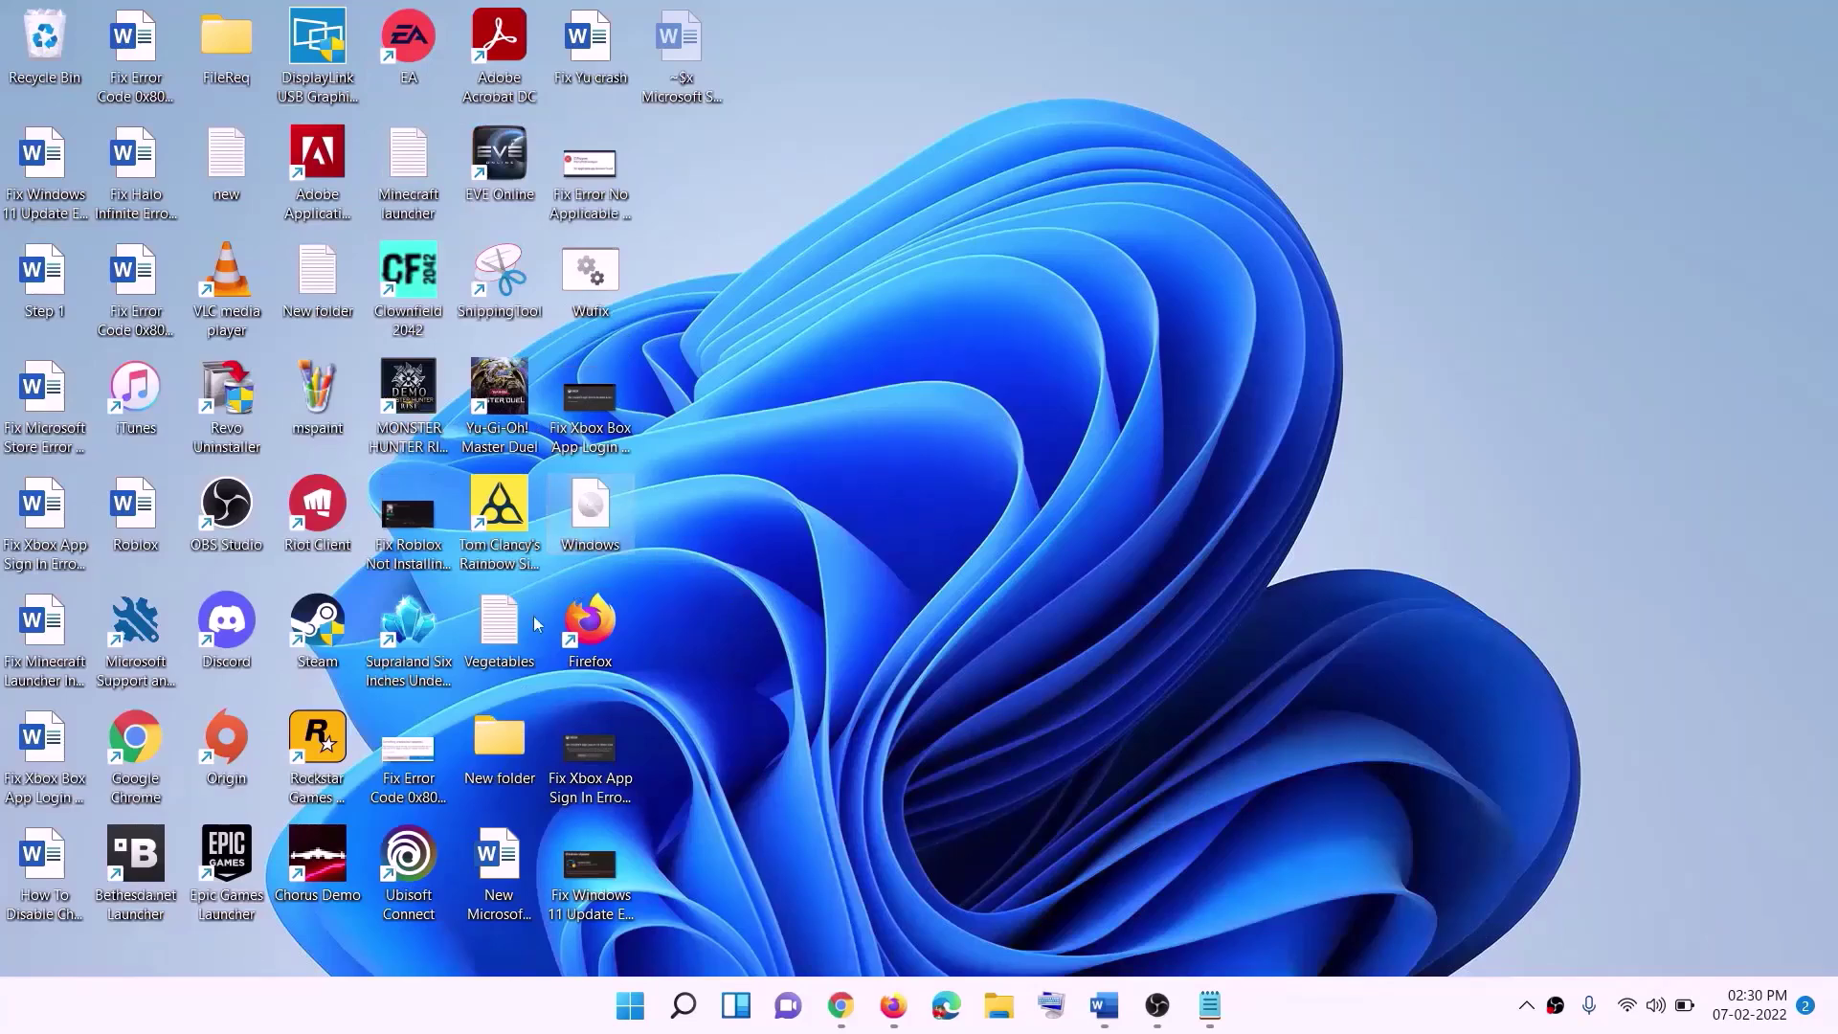
double_click(594, 523)
left_click(583, 671)
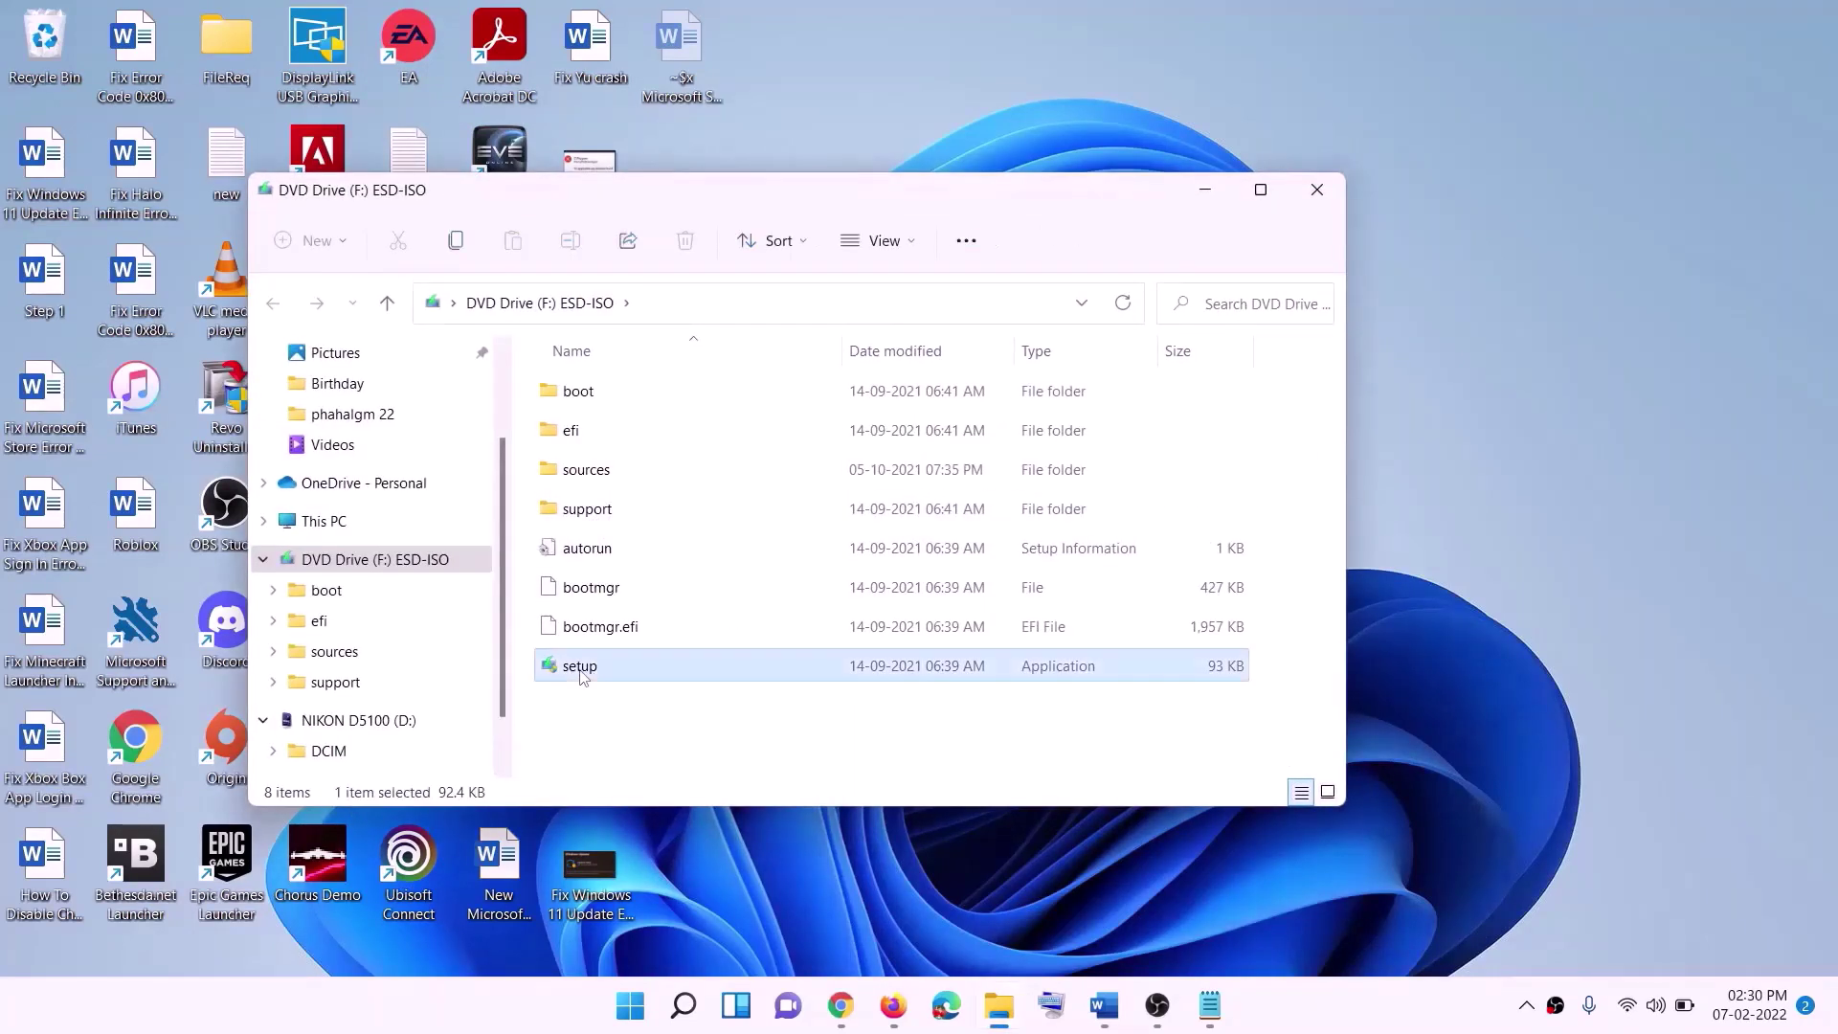
double_click(704, 676)
left_click(850, 748)
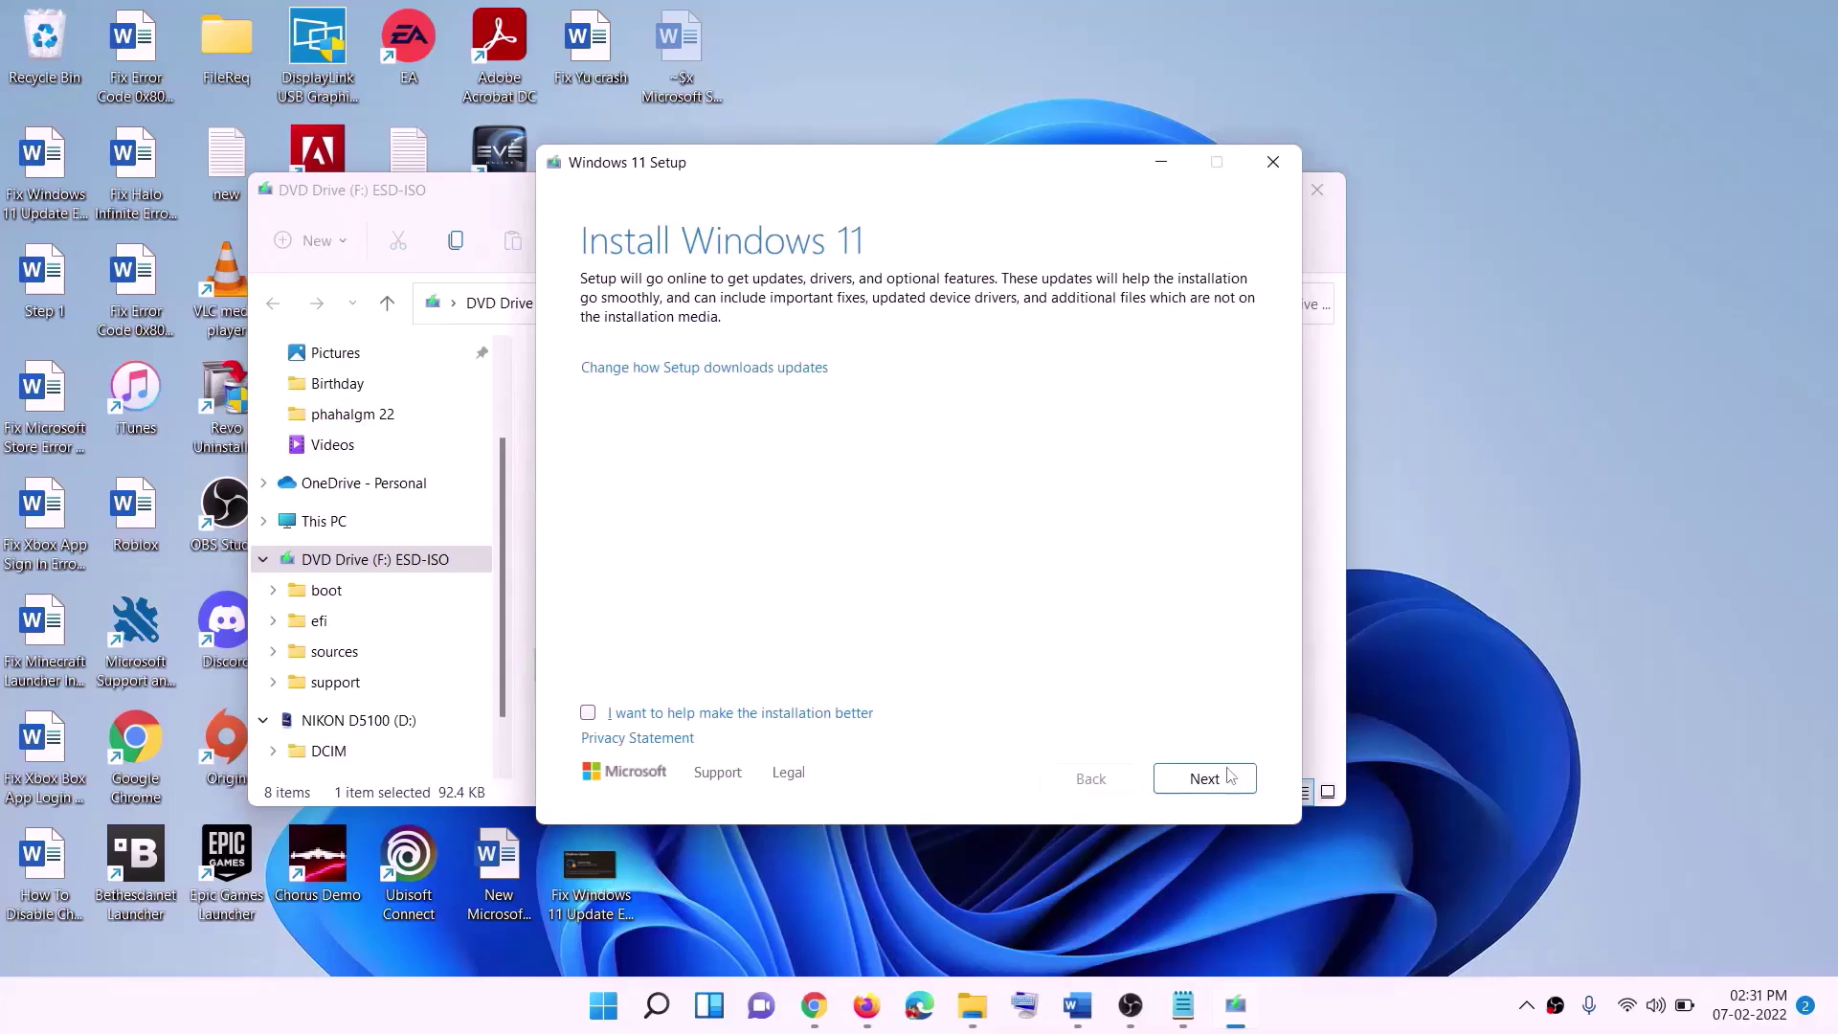
left_click(1233, 777)
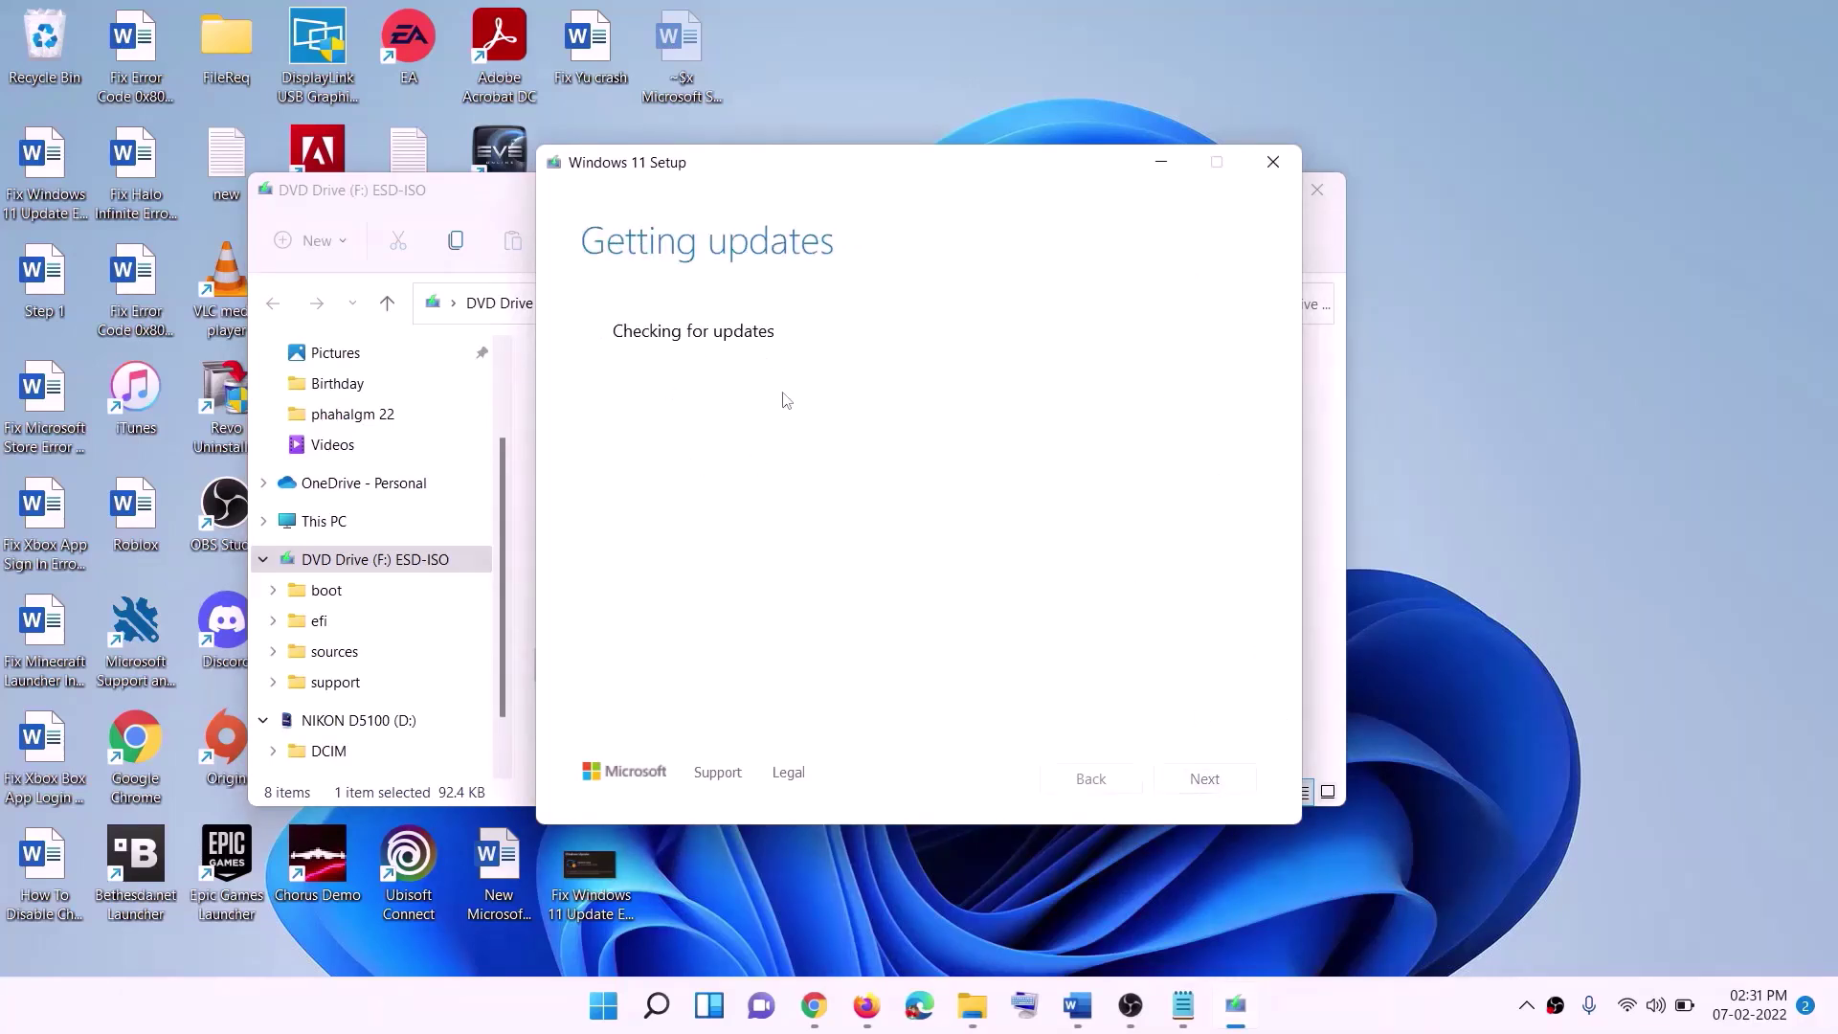
Step: Scroll the Word guide down to the Ready to install screenshot keeping personal files and apps
key("alt+Tab")
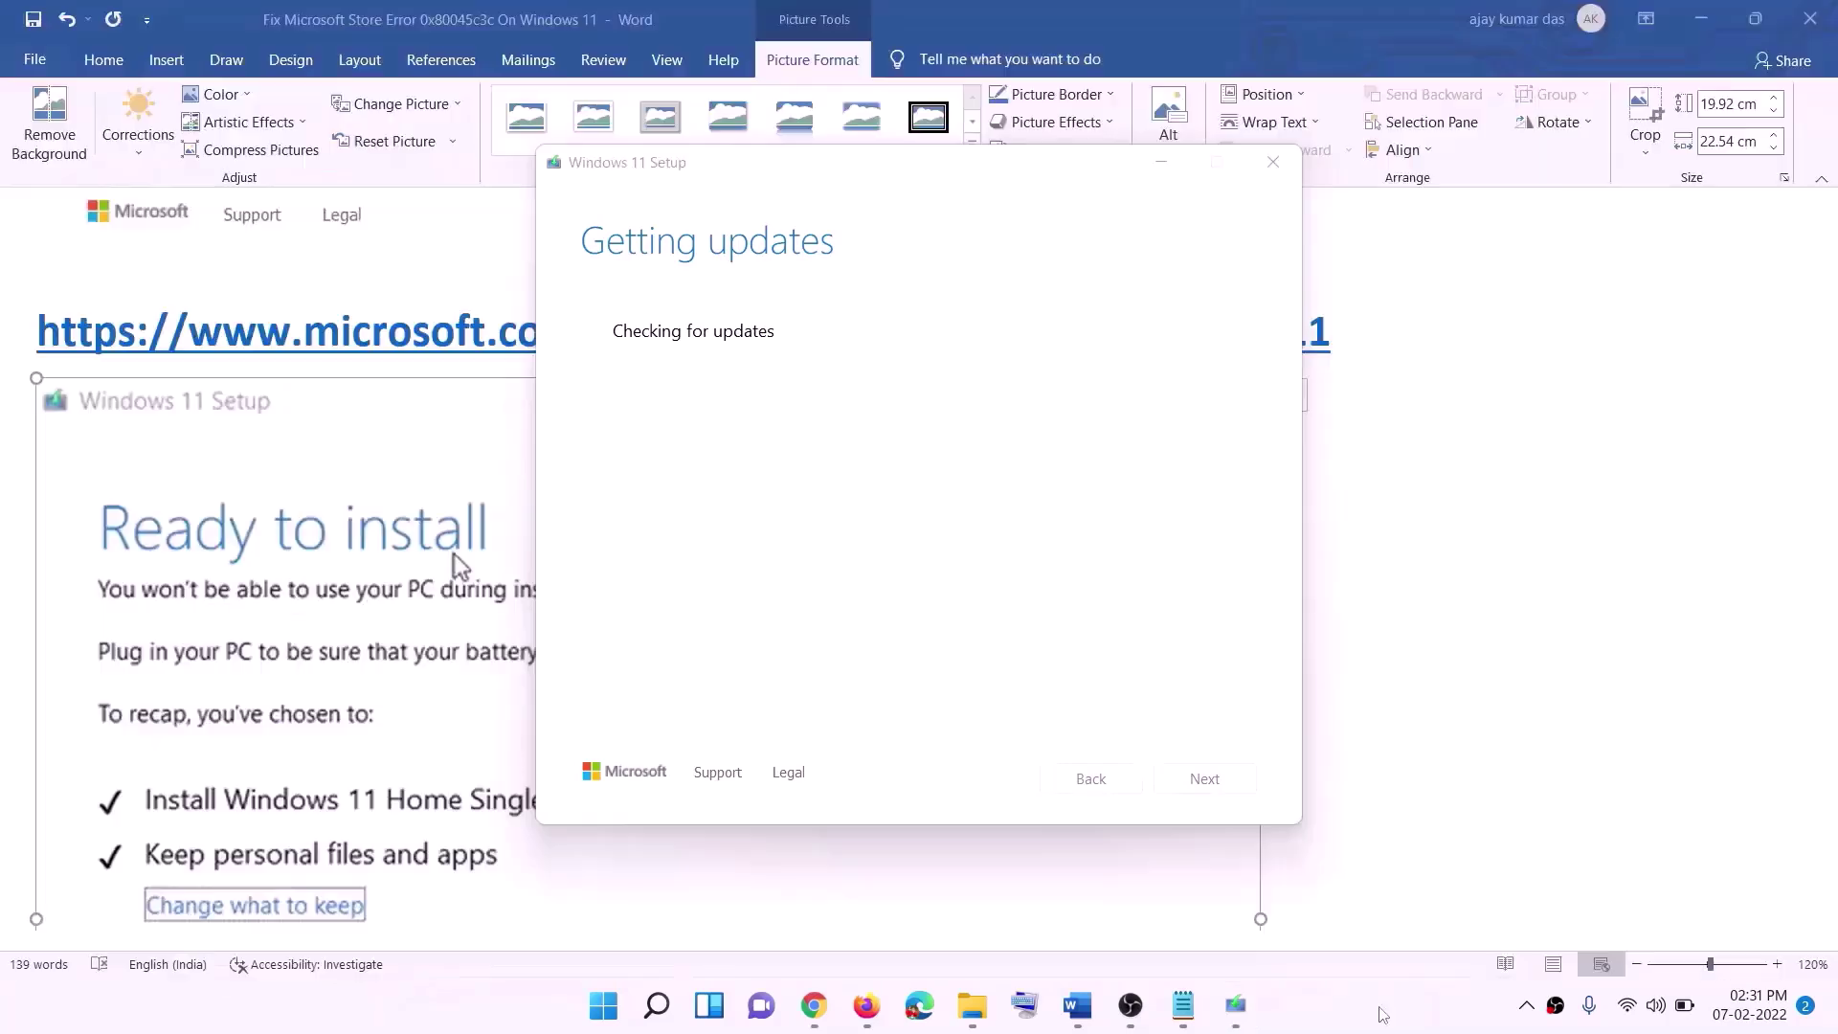
left_click(357, 440)
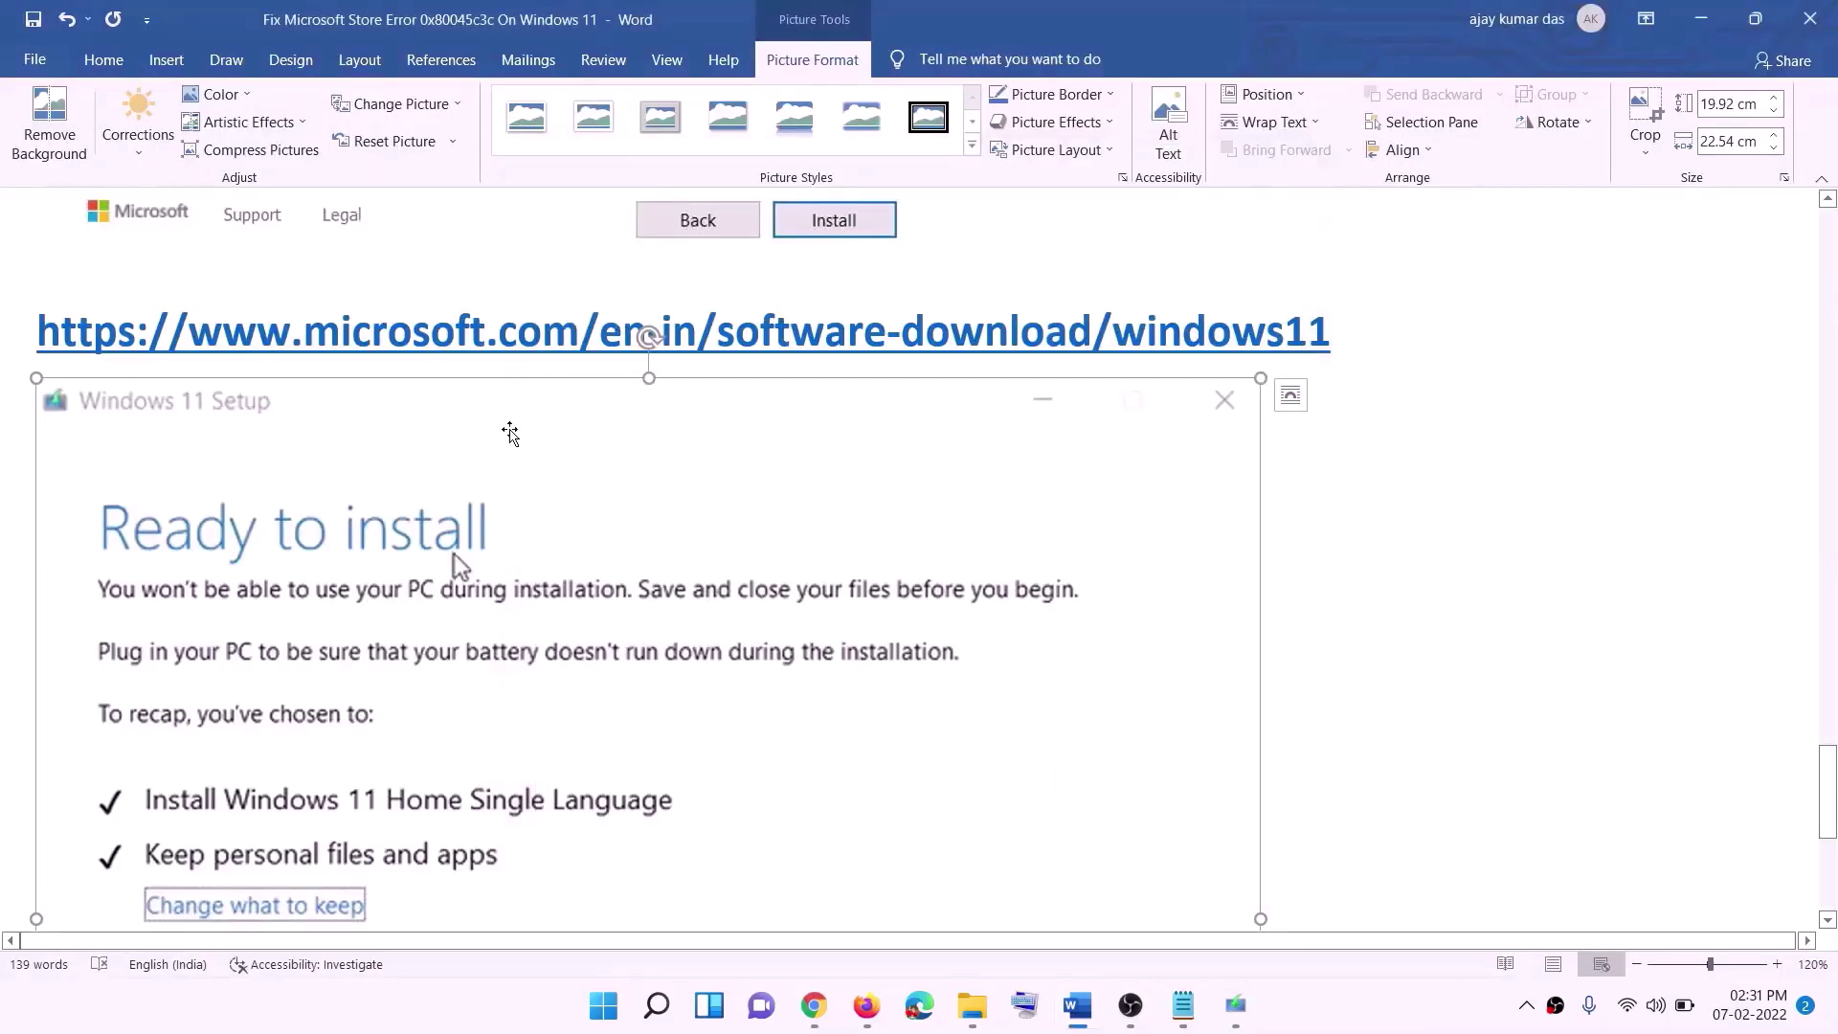
scroll(425, 479, "down", 1)
scroll(425, 479, "down", 3)
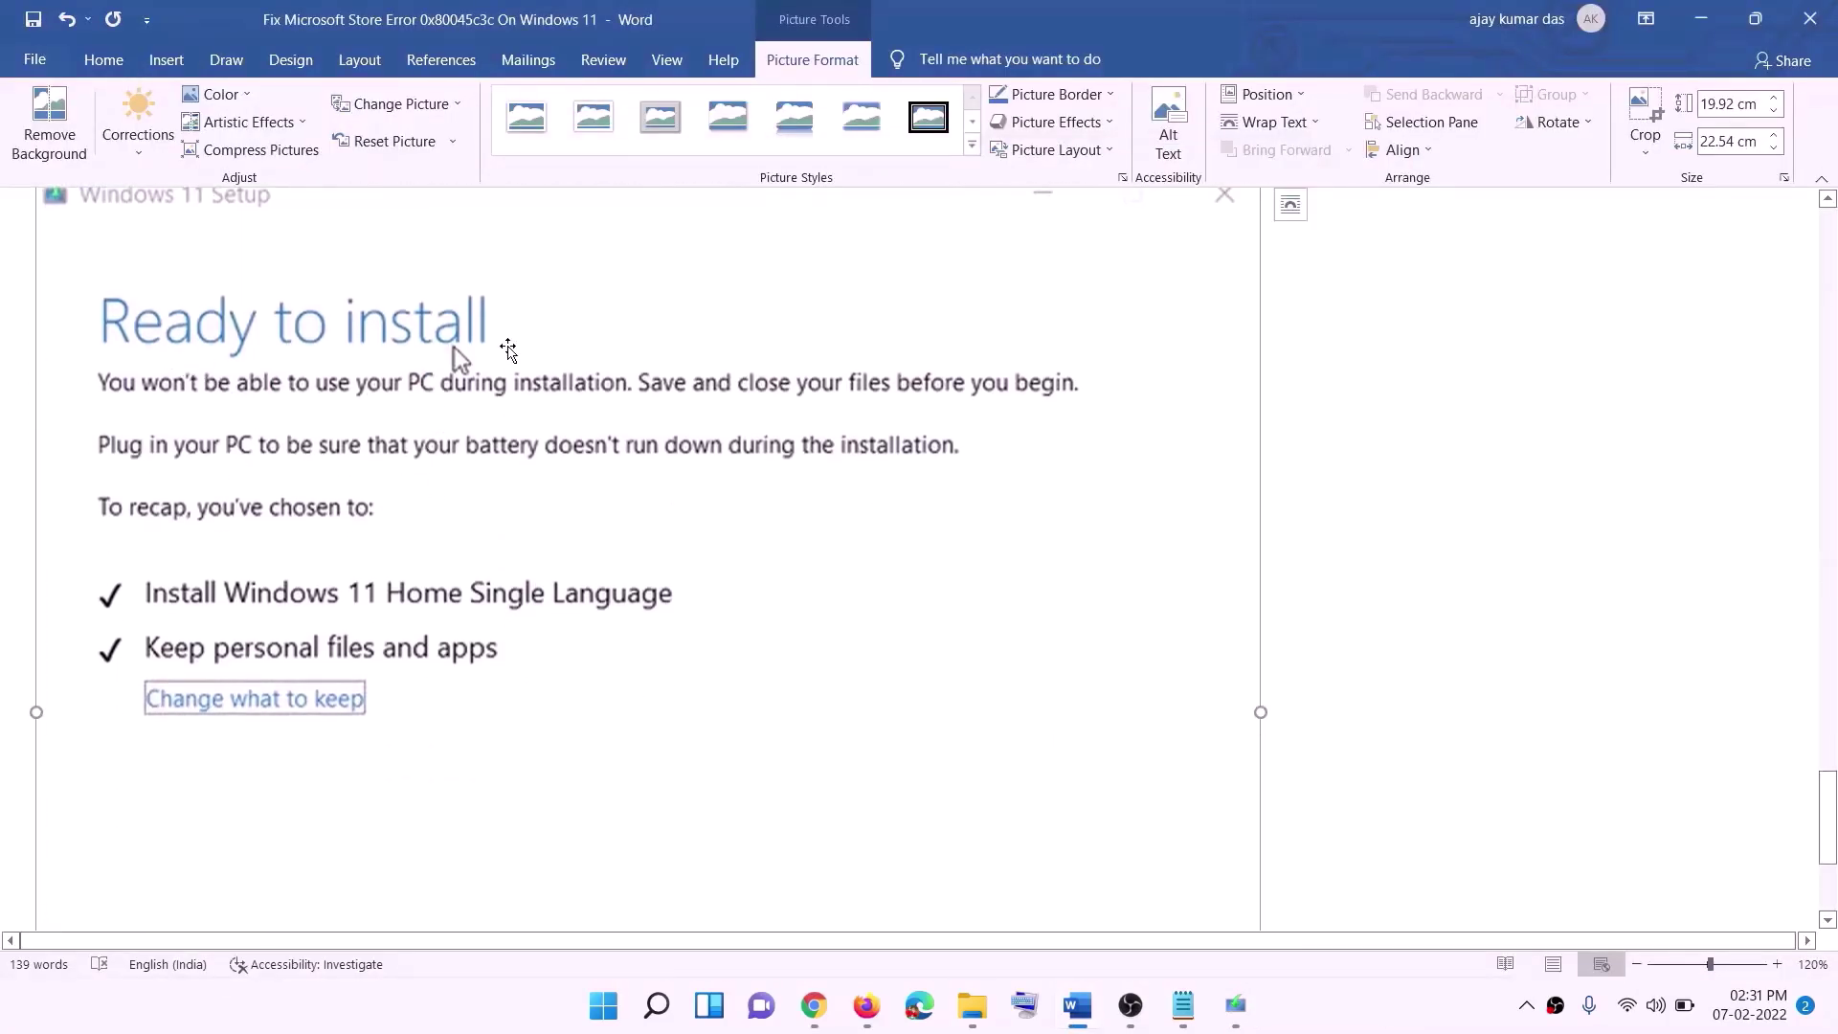
scroll(507, 378, "down", 1)
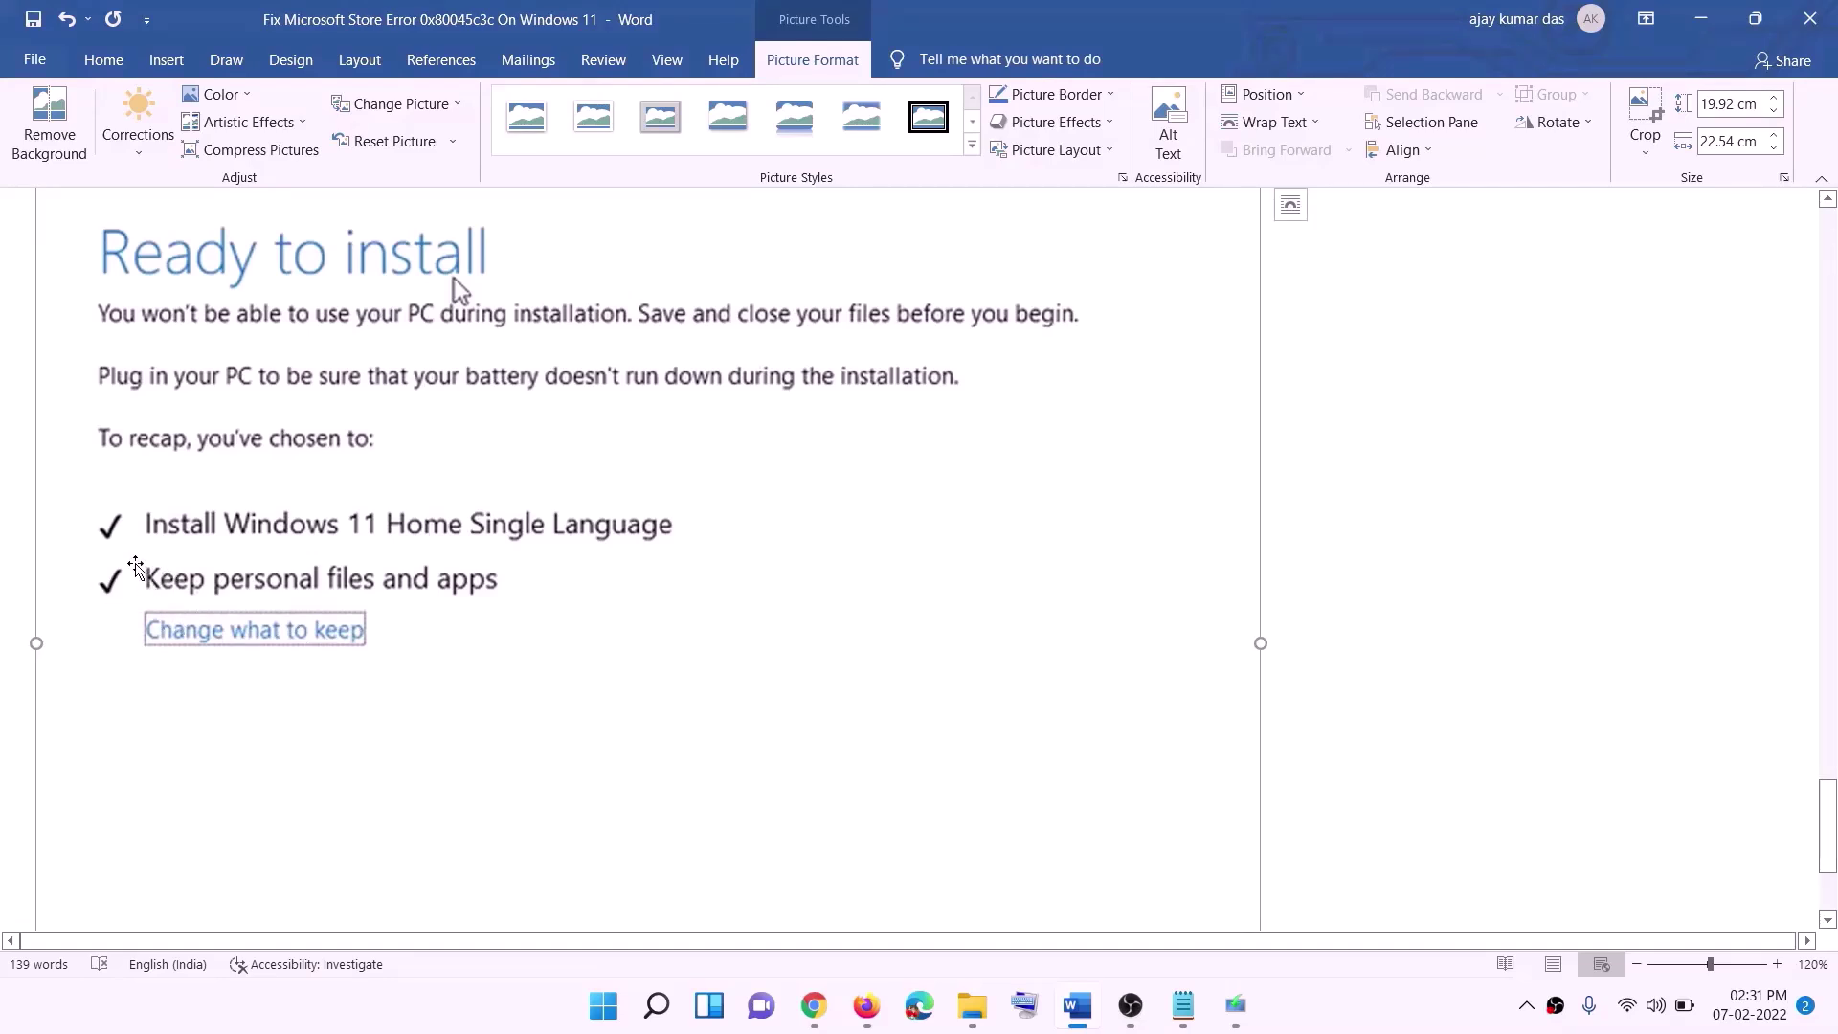
scroll(865, 668, "down", 3)
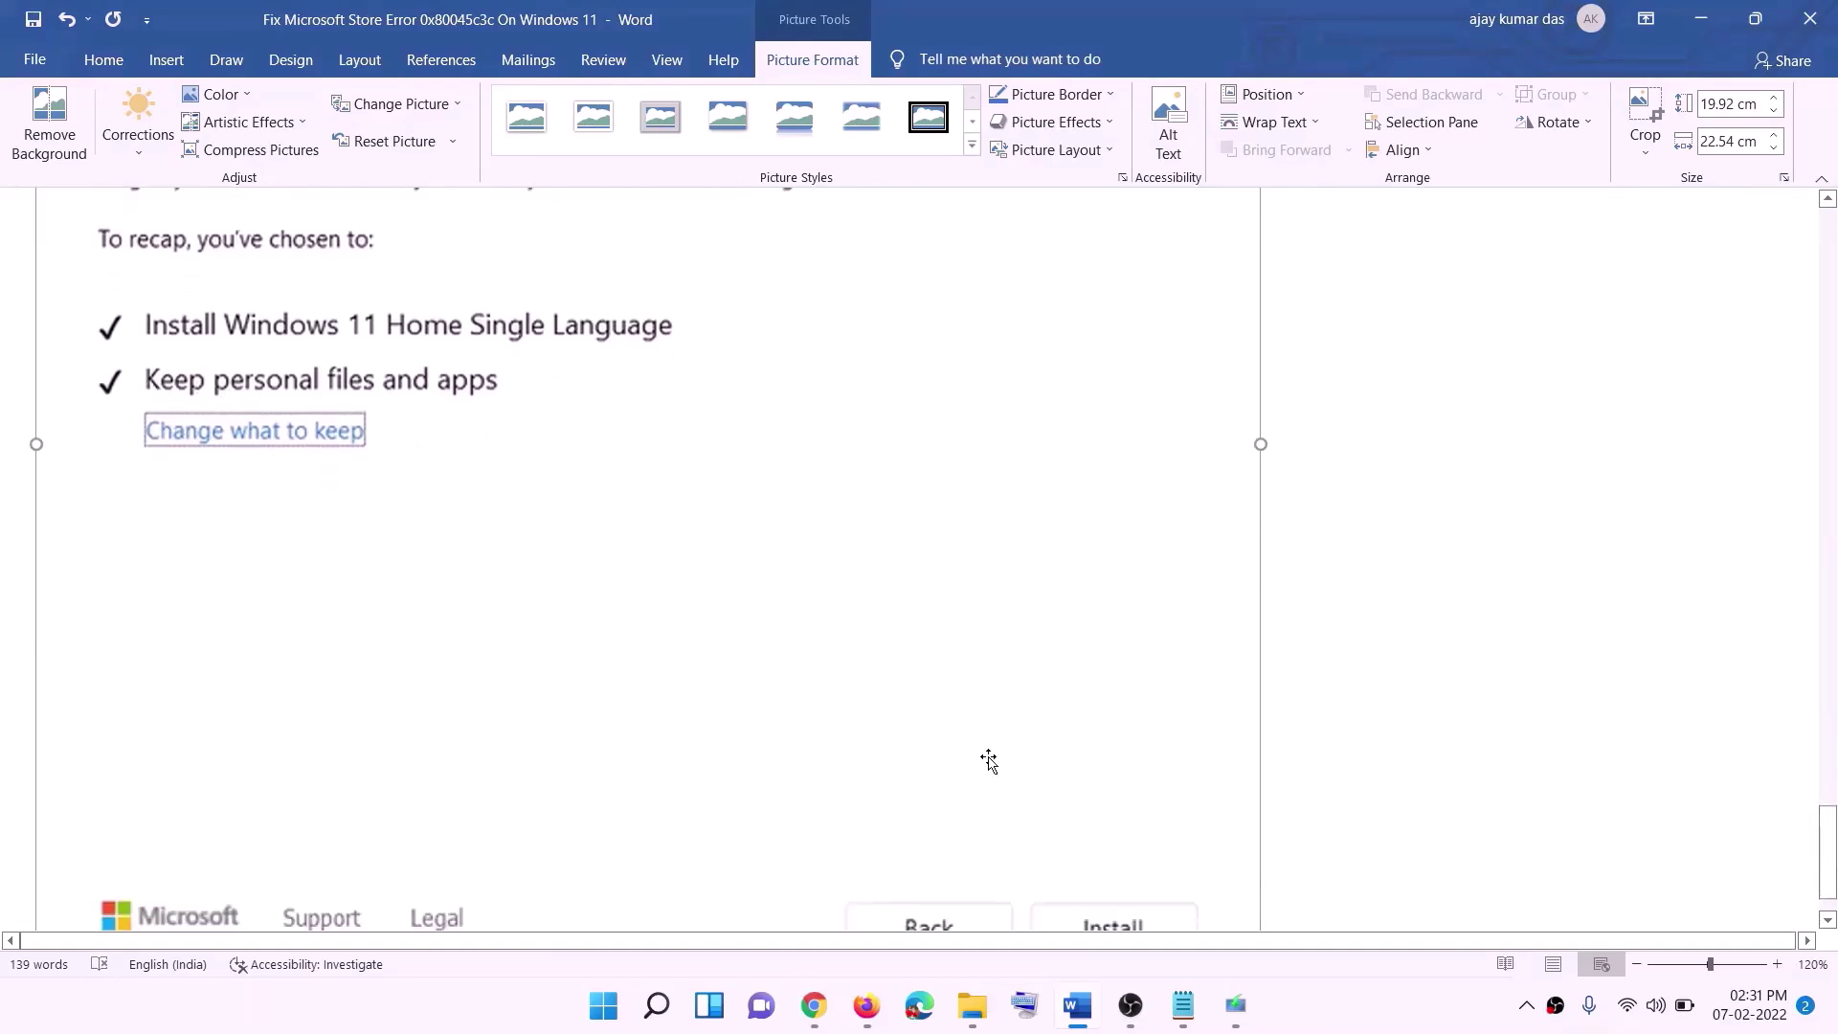
scroll(973, 713, "up", 7)
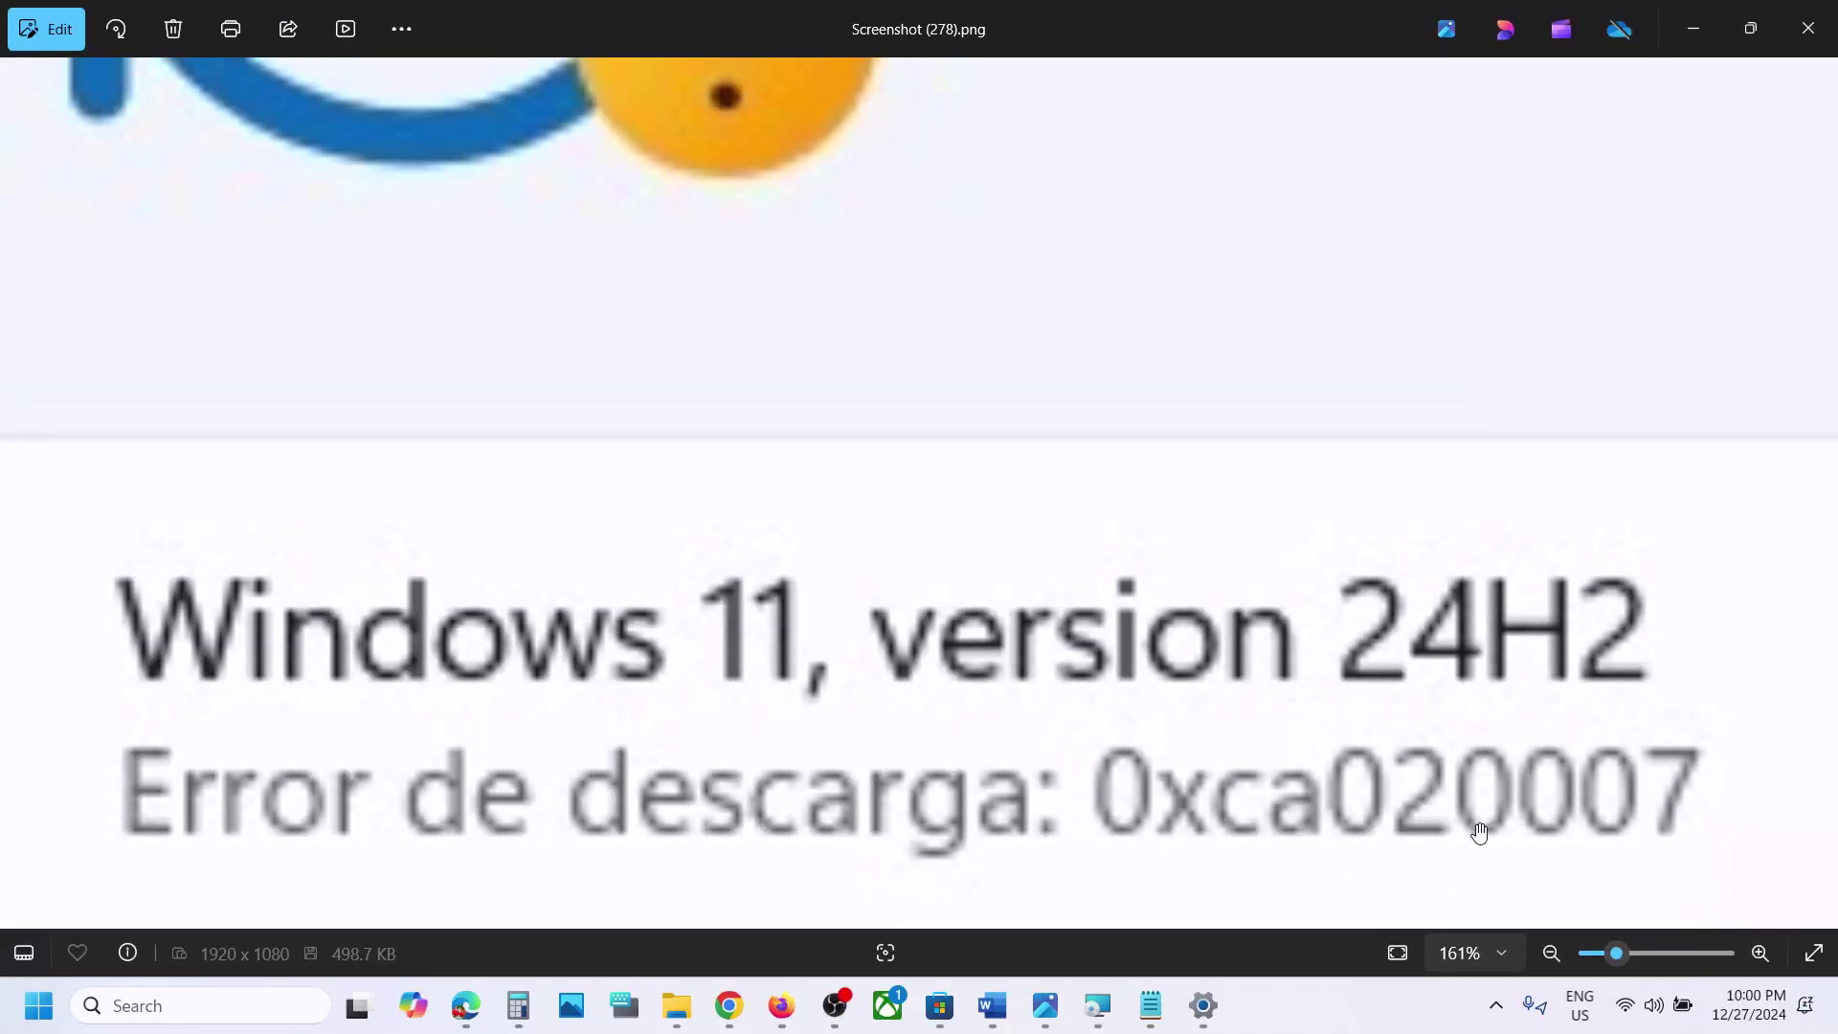
Step: Open the Update history and highlight the Windows 11, version 24H2 entry
left_click(1202, 1005)
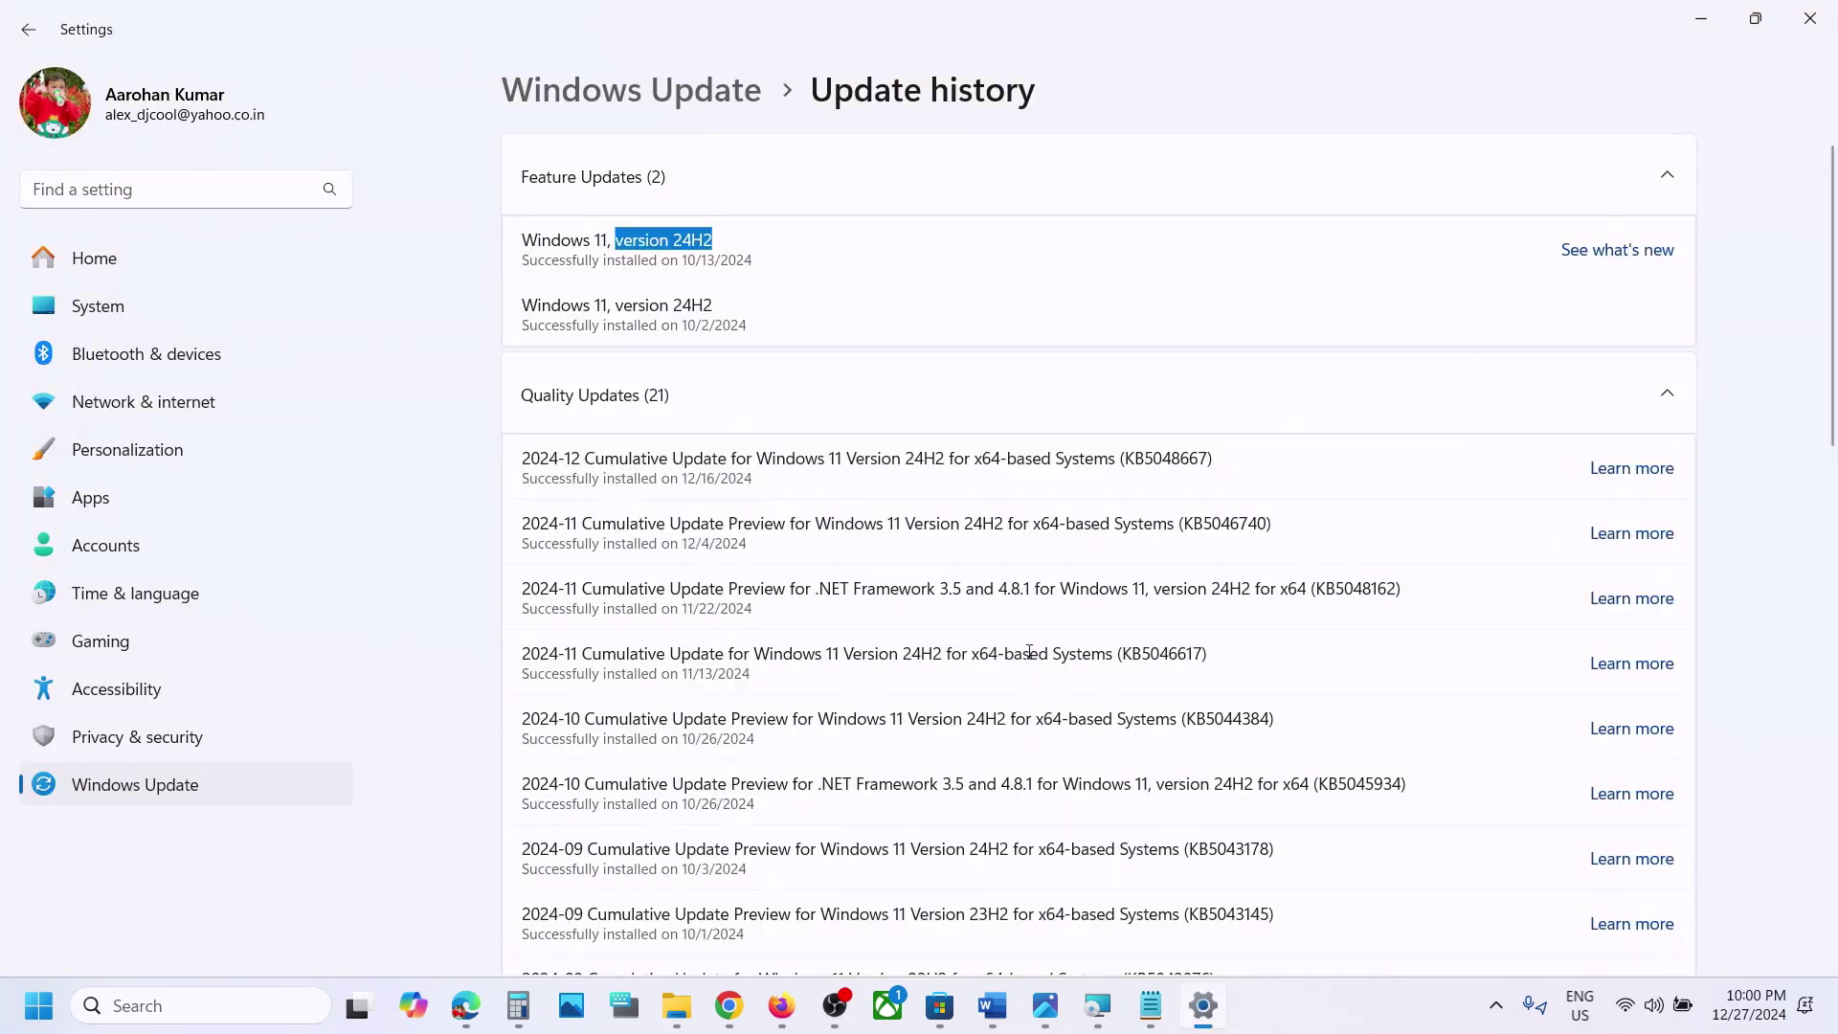
left_click_drag(522, 240, 743, 222)
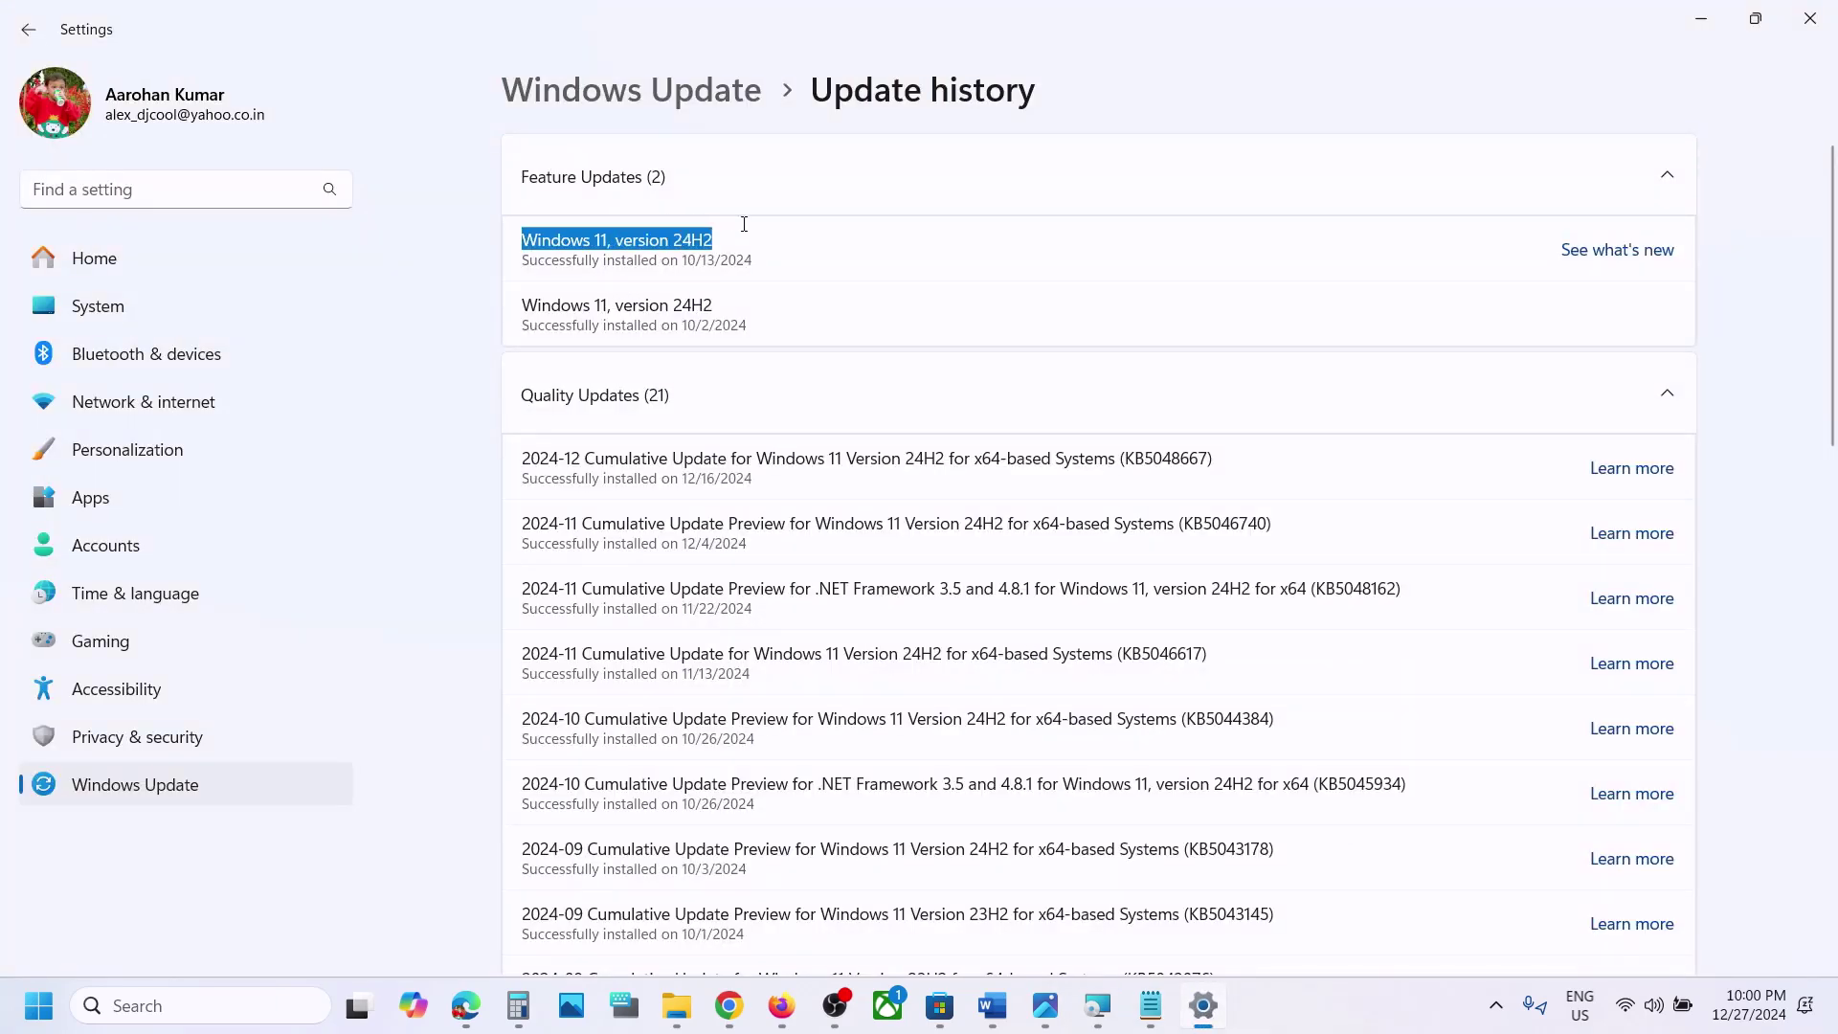